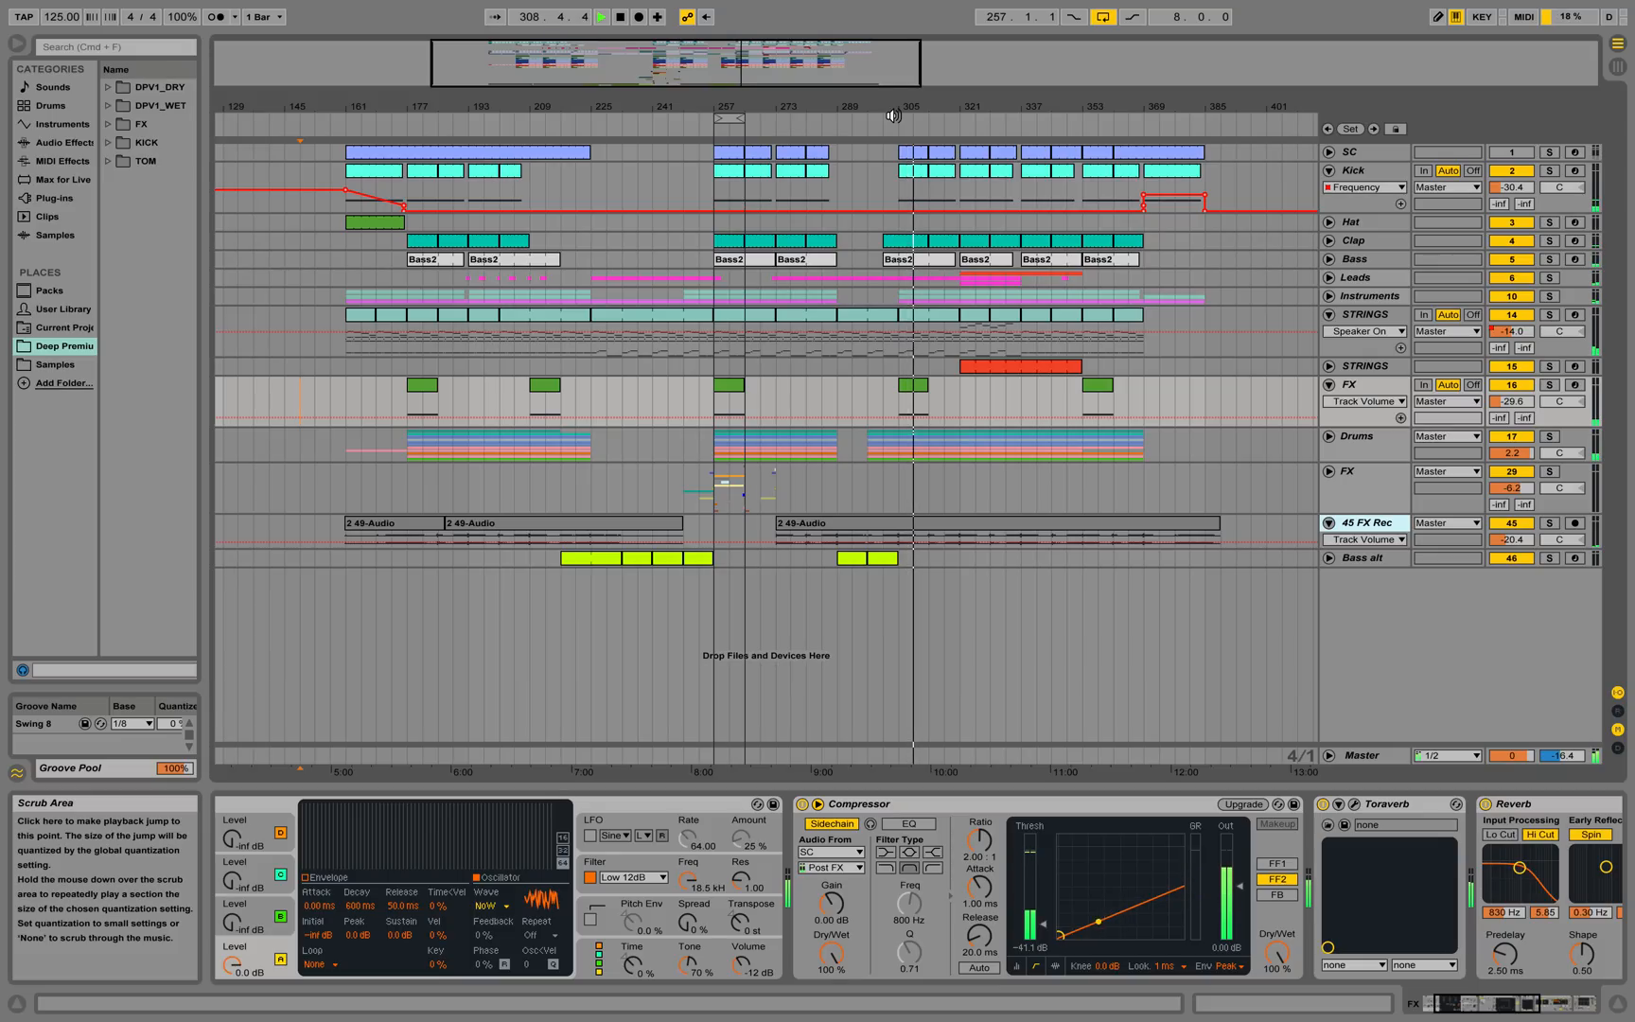
Solo the Kick track, select its clip range from bar 257 to 265, and play it while viewing its device chain
left_click(1372, 315)
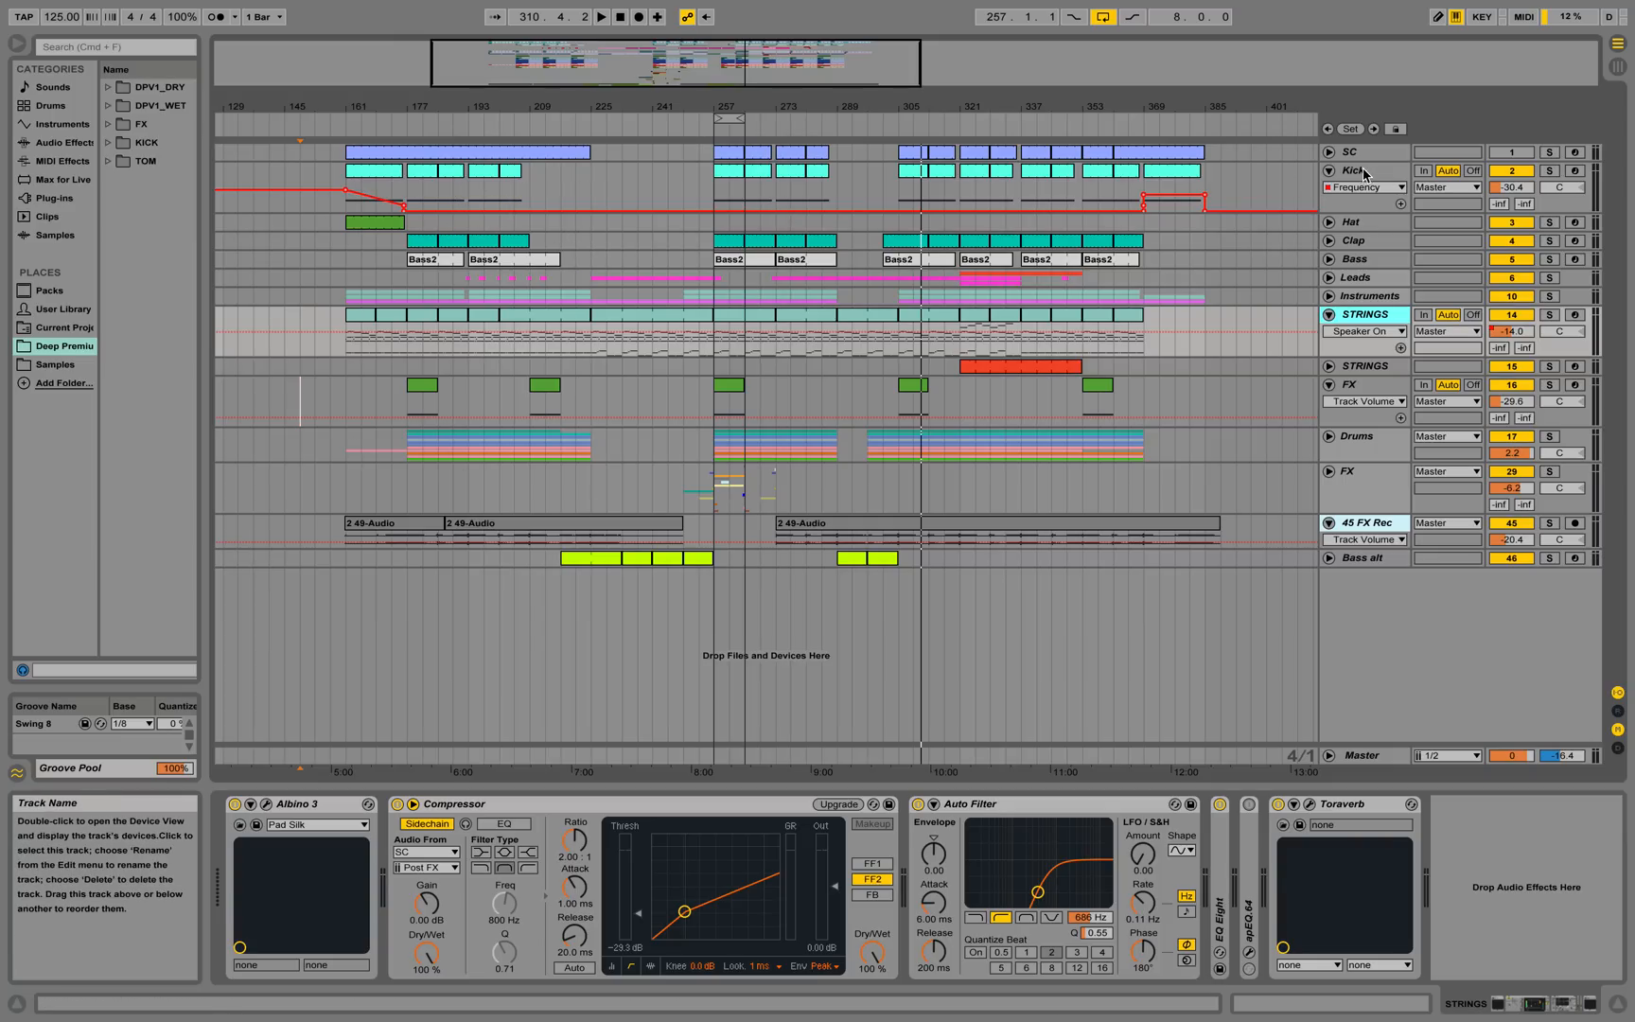
left_click(352, 174)
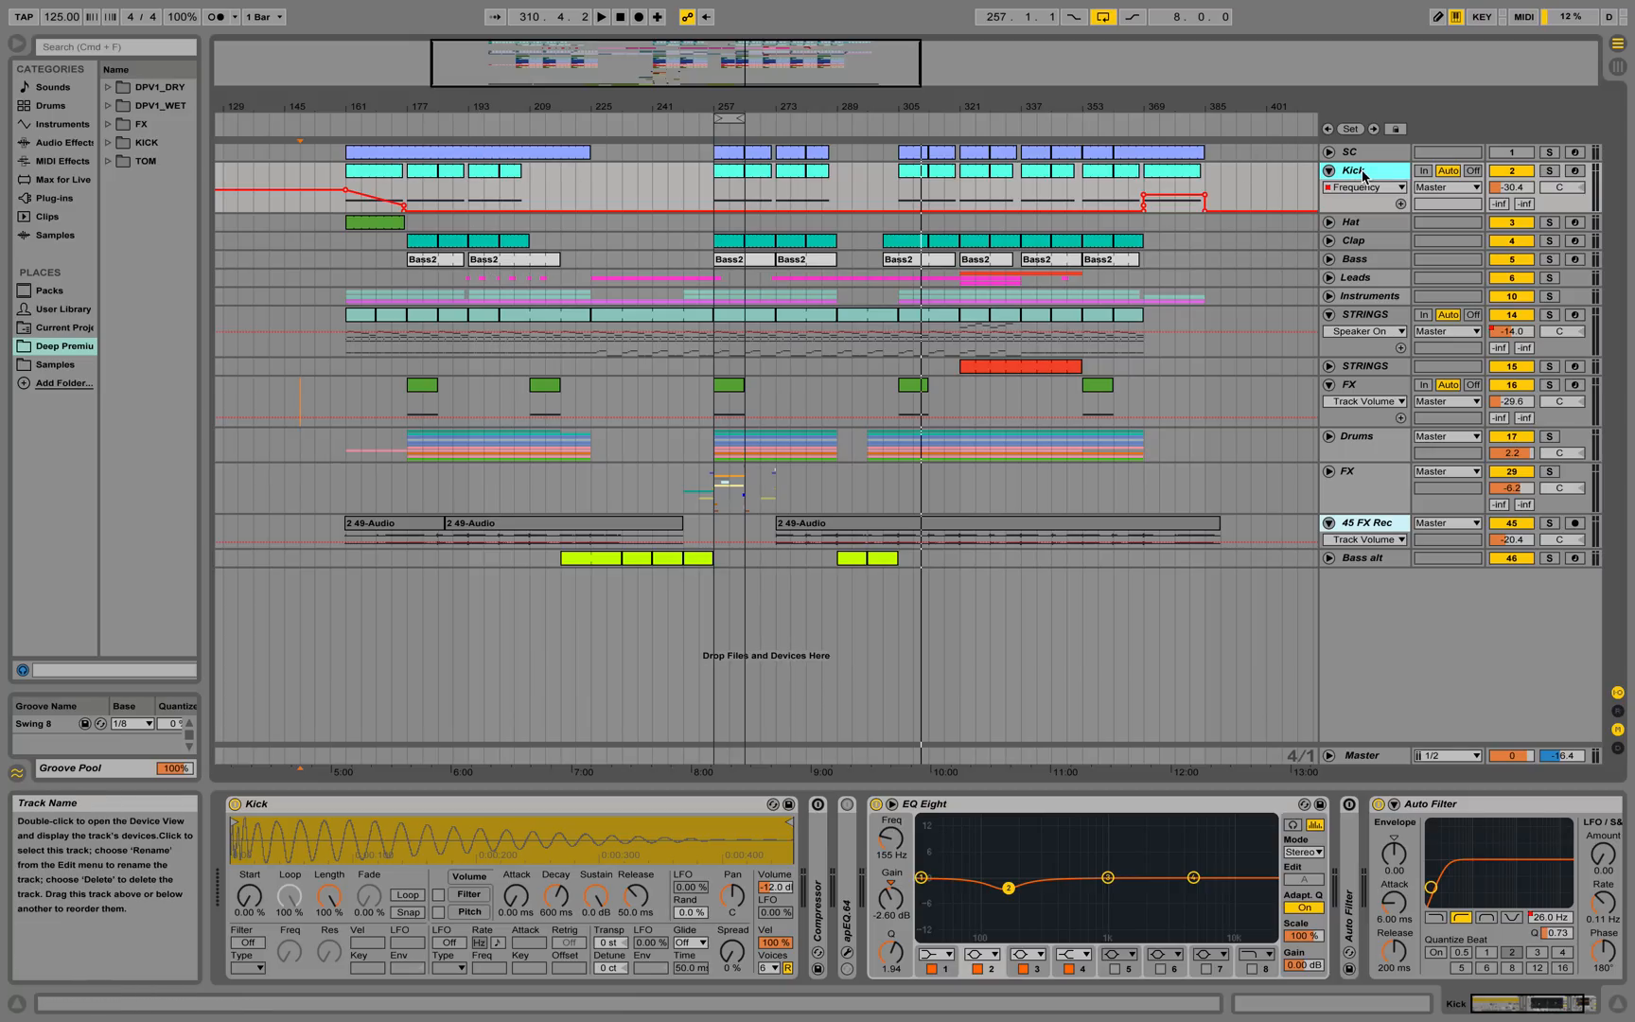
left_click(1549, 170)
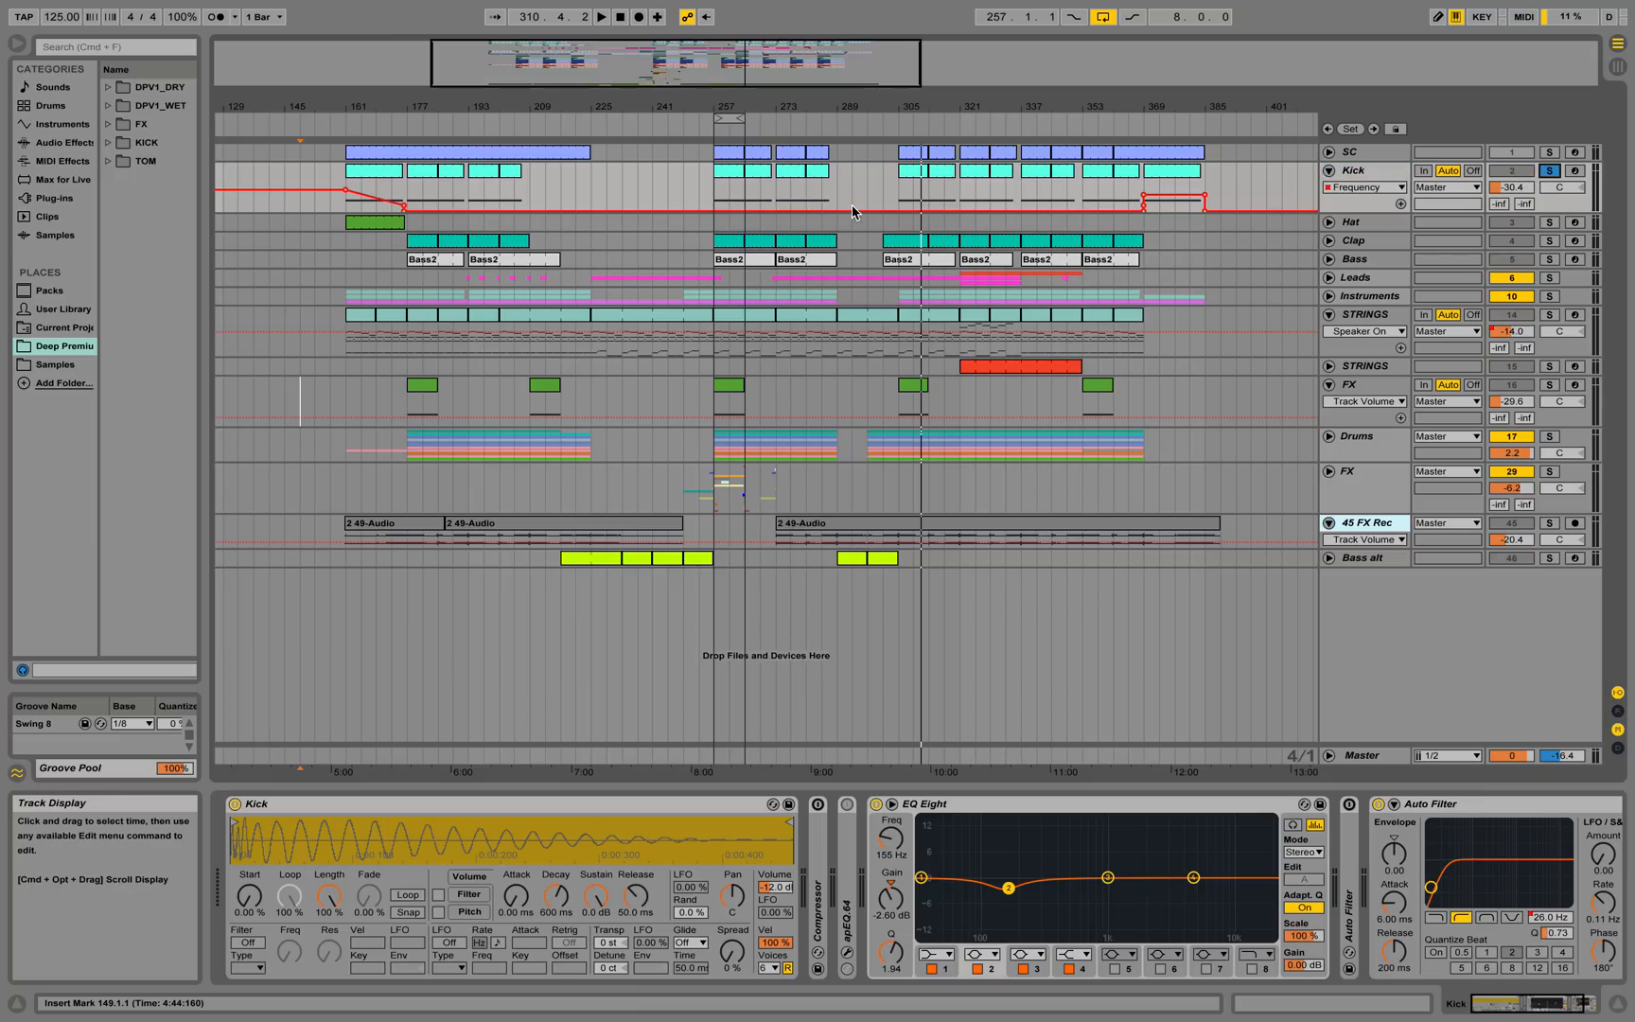
left_click(723, 171)
key("space")
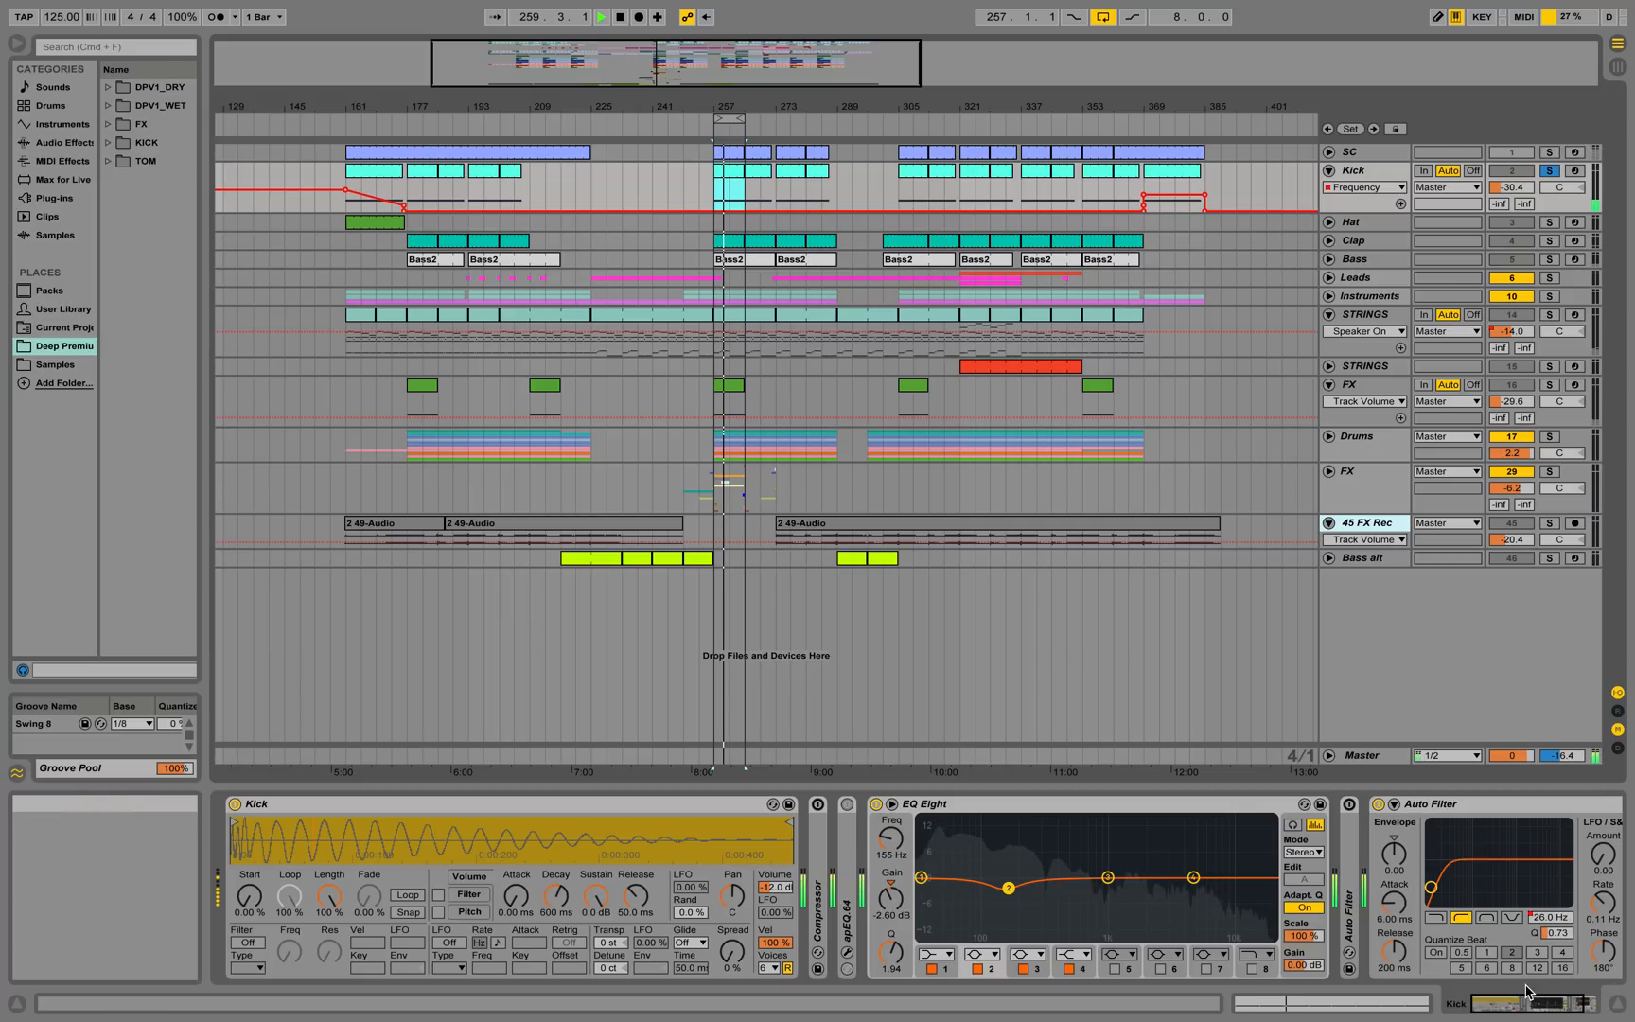
left_click(1543, 1011)
left_click_drag(1543, 1009, 1526, 1009)
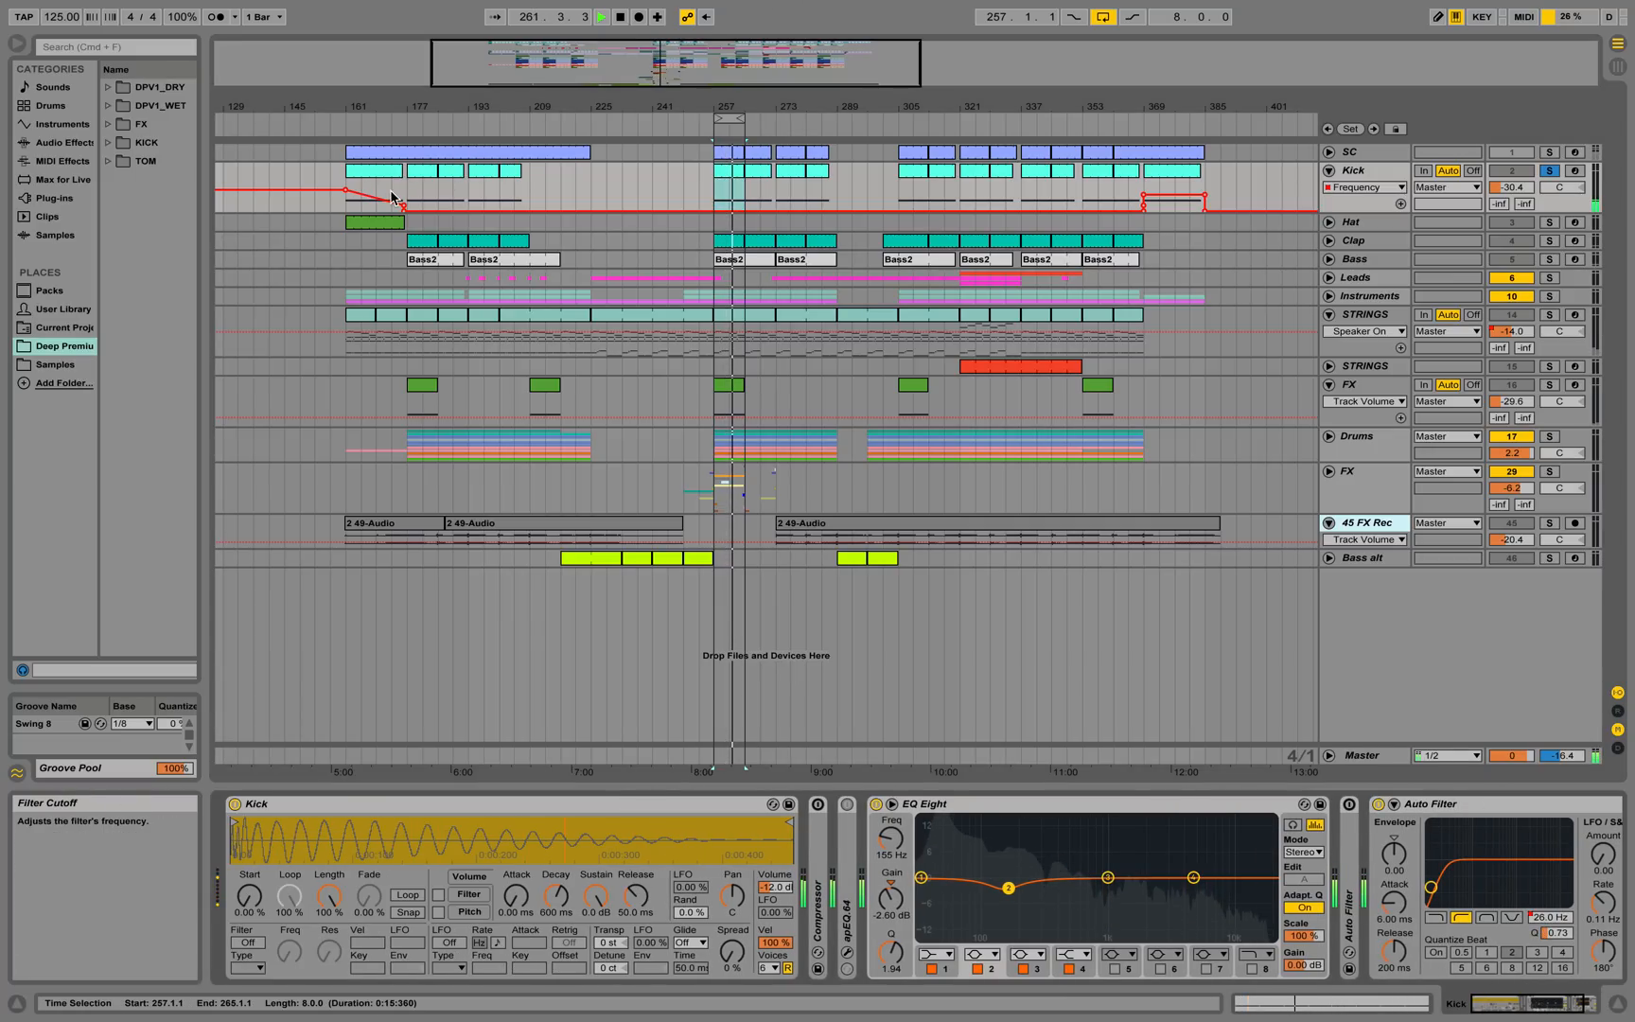
Add the Clap track to the solo and inspect the device chains of the Clap and Bass tracks
left_click(1552, 242)
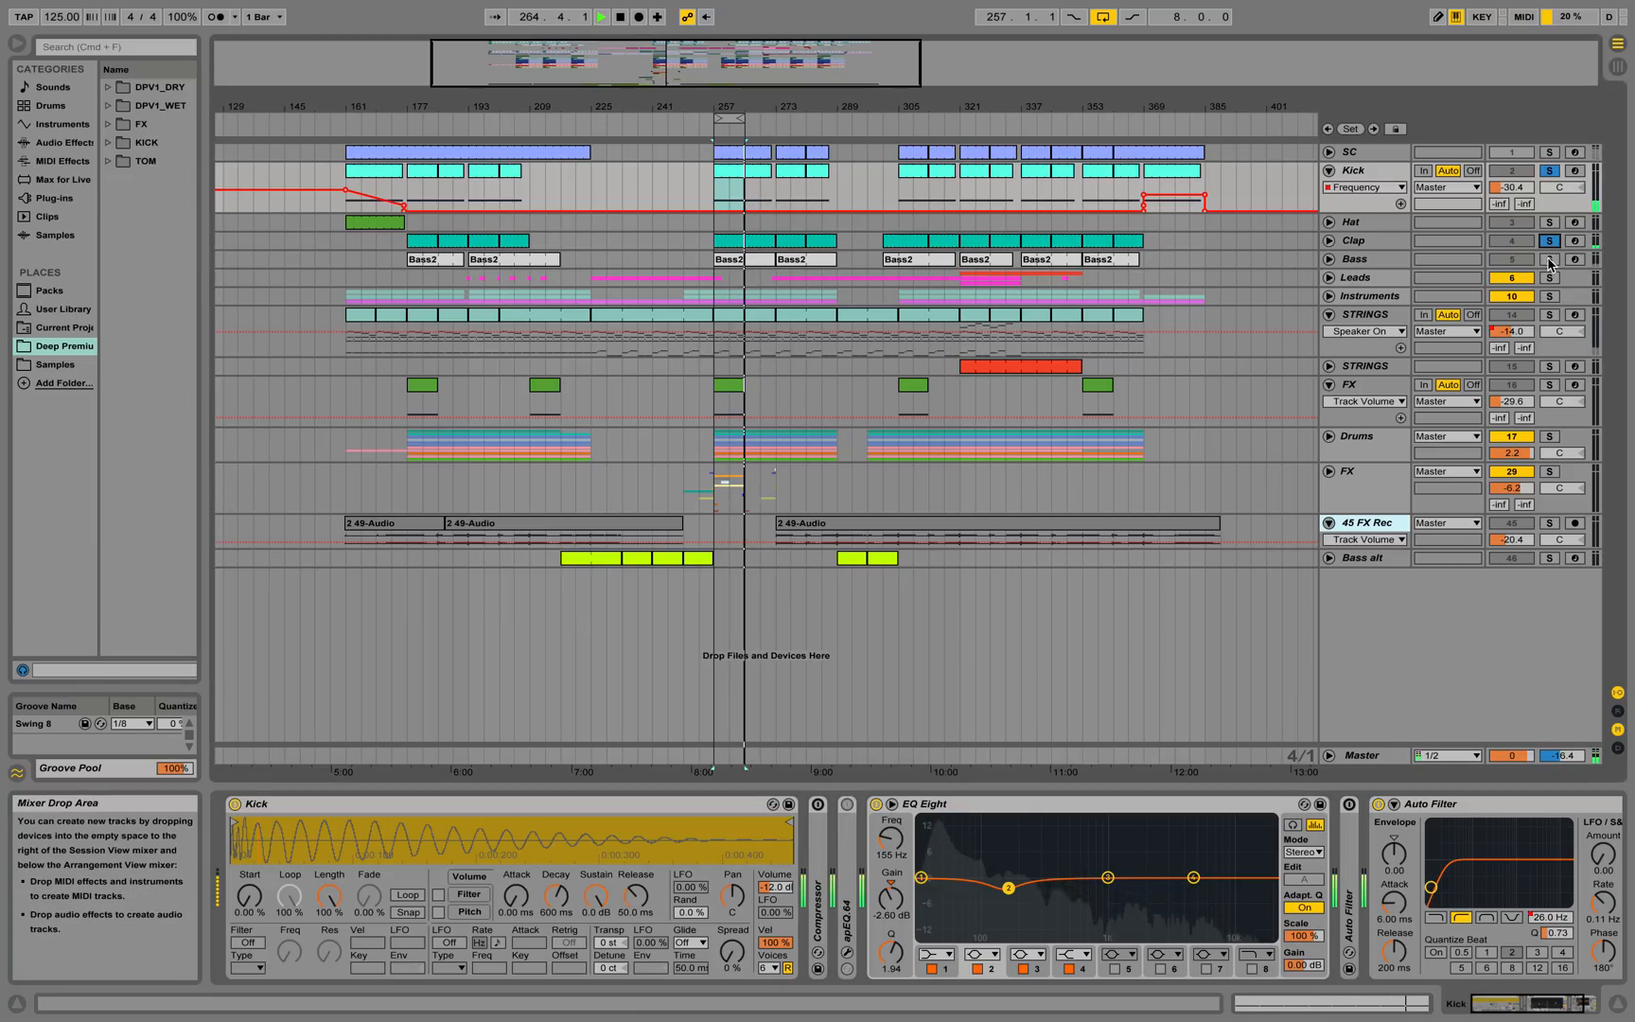
left_click(1397, 244)
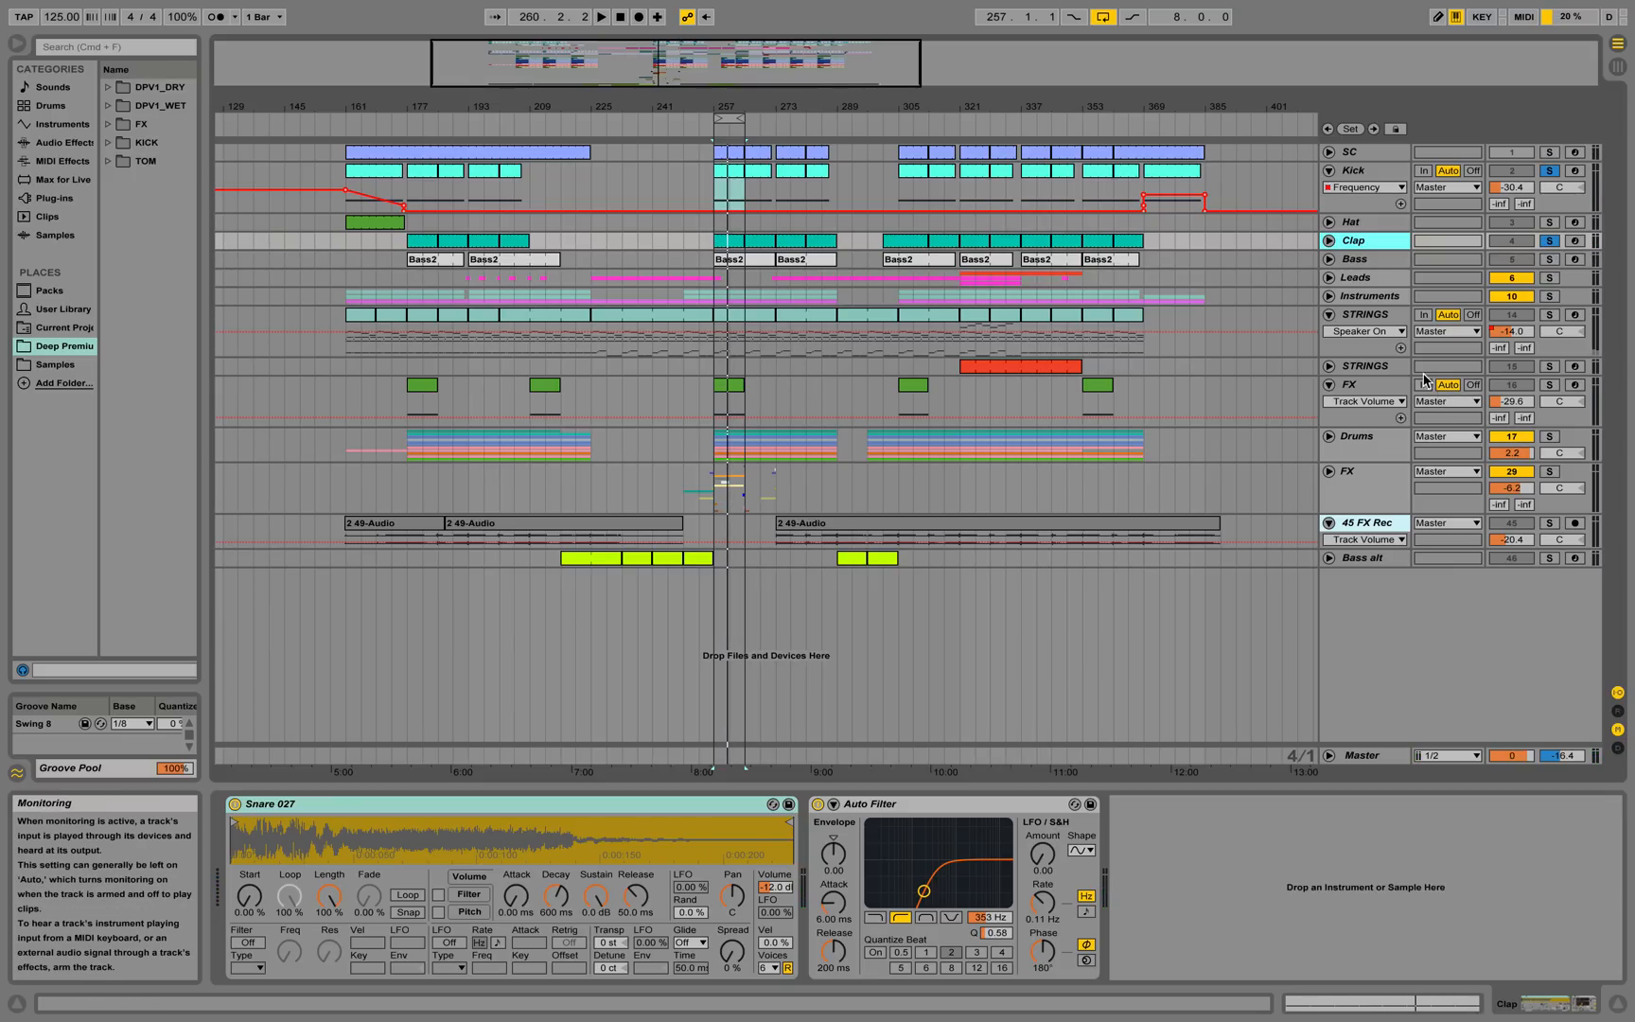
left_click(1397, 262)
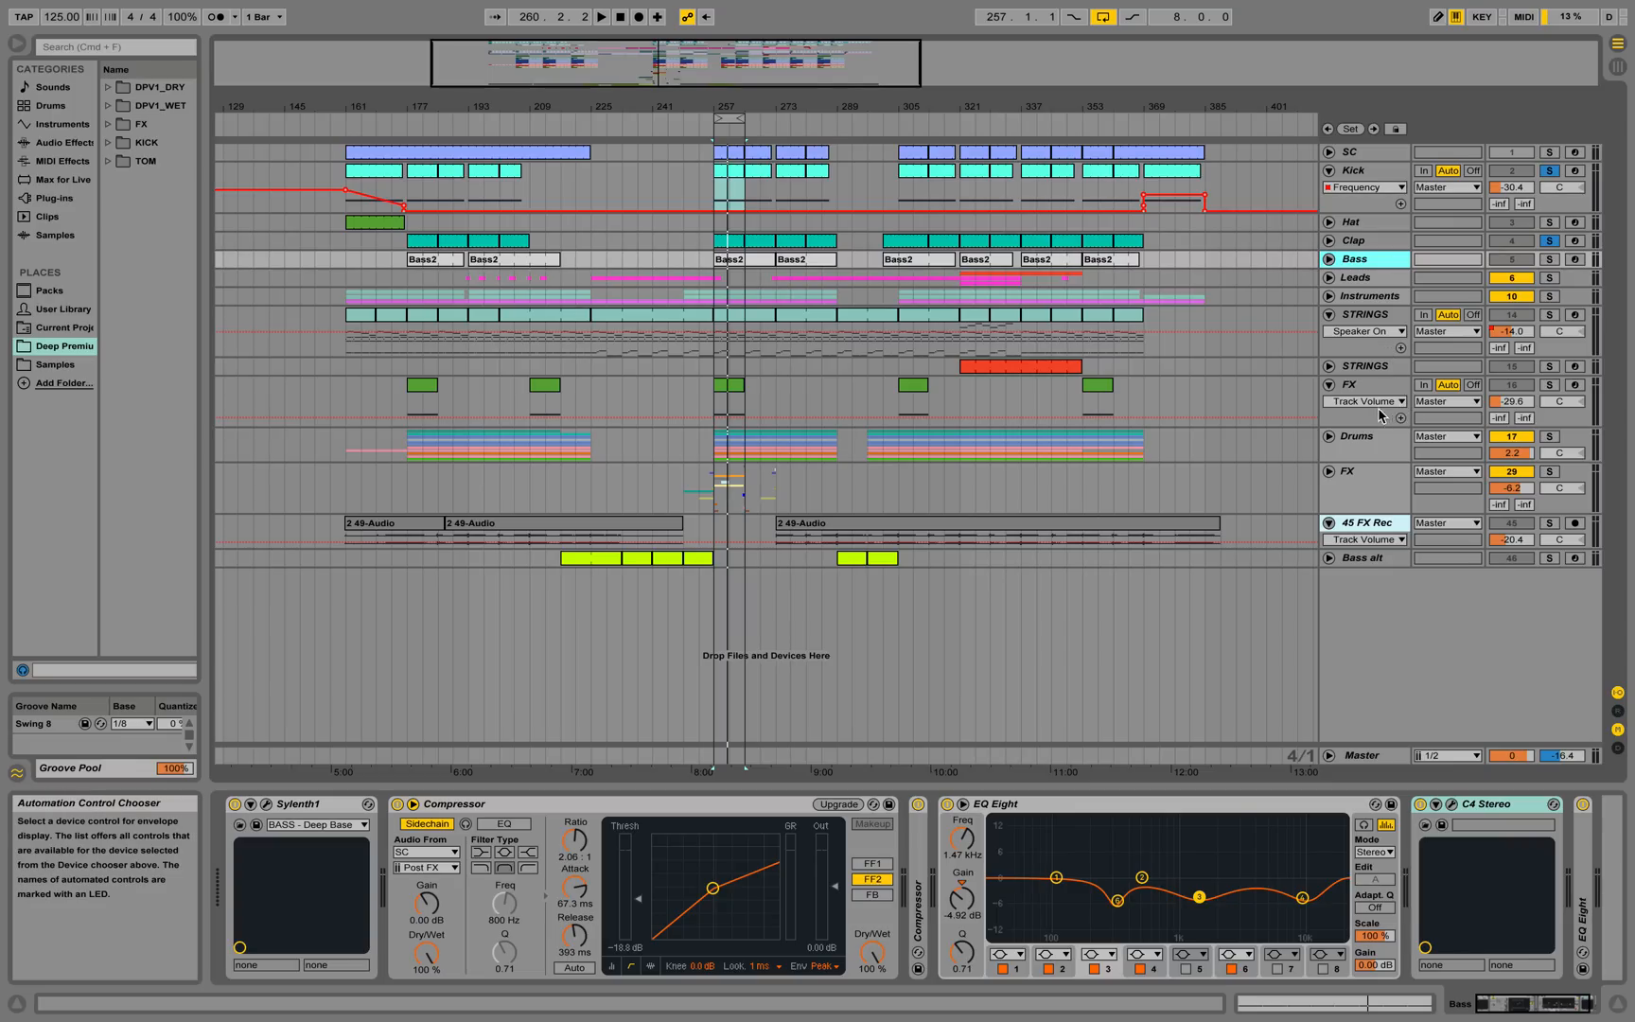
Unfold the Drums group over bars 257 to 265 and play it soloed
left_click(1364, 441)
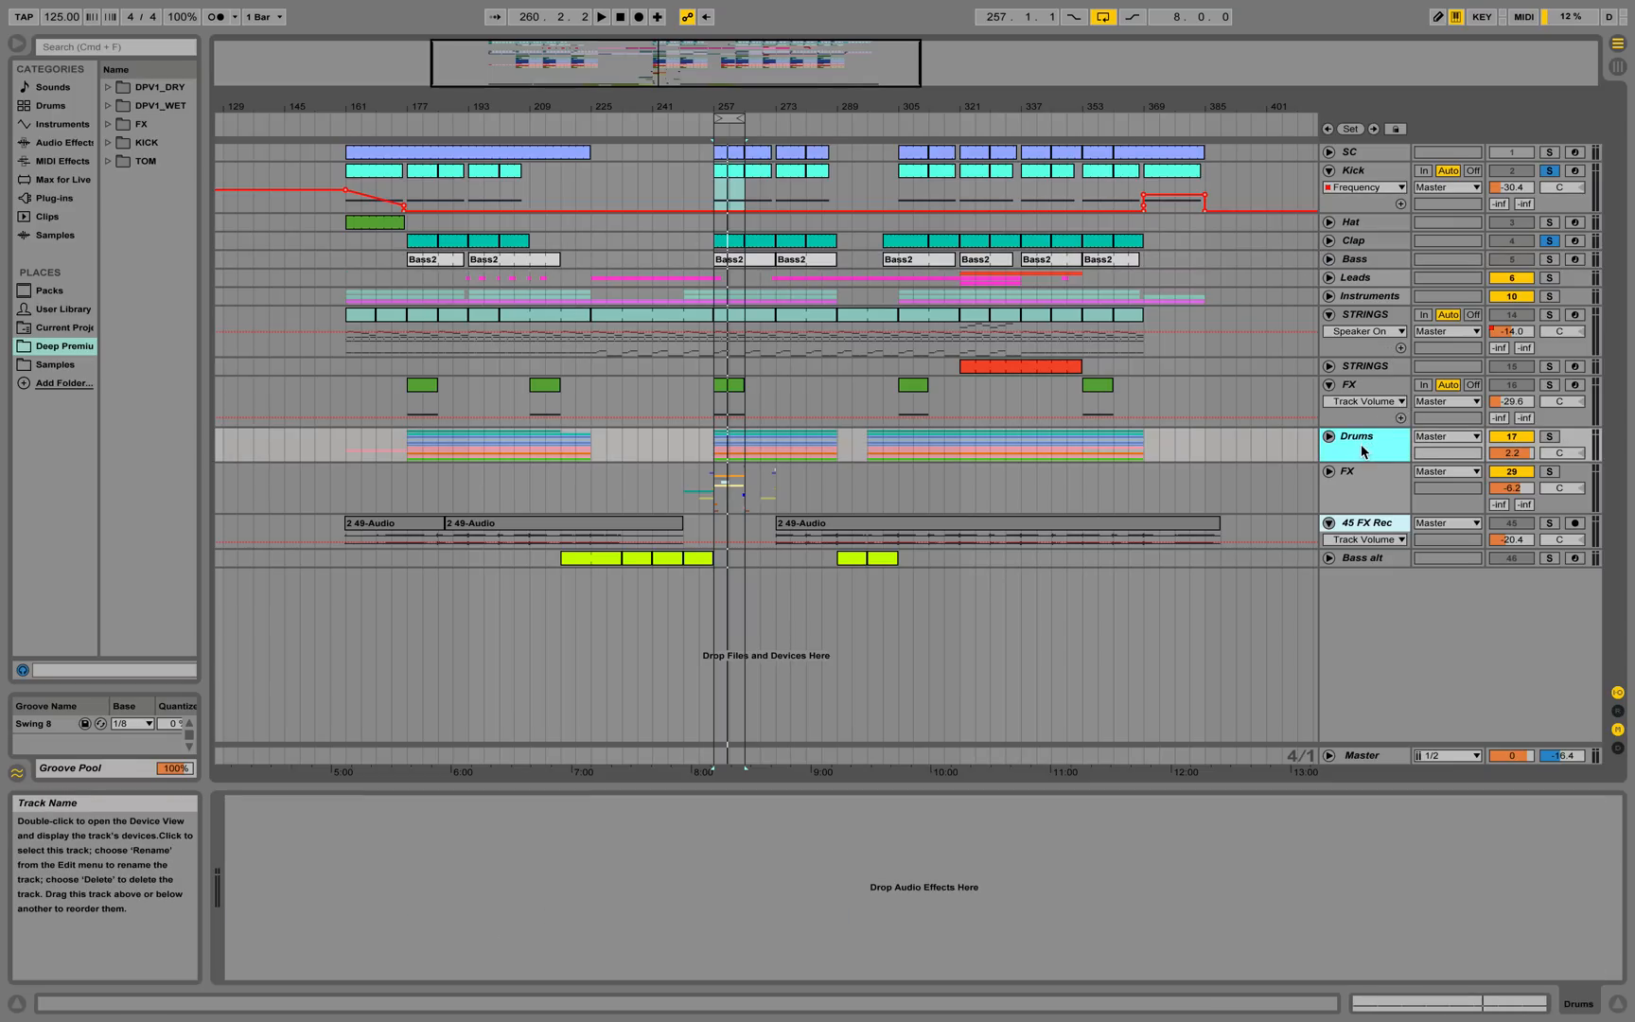
double_click(735, 111)
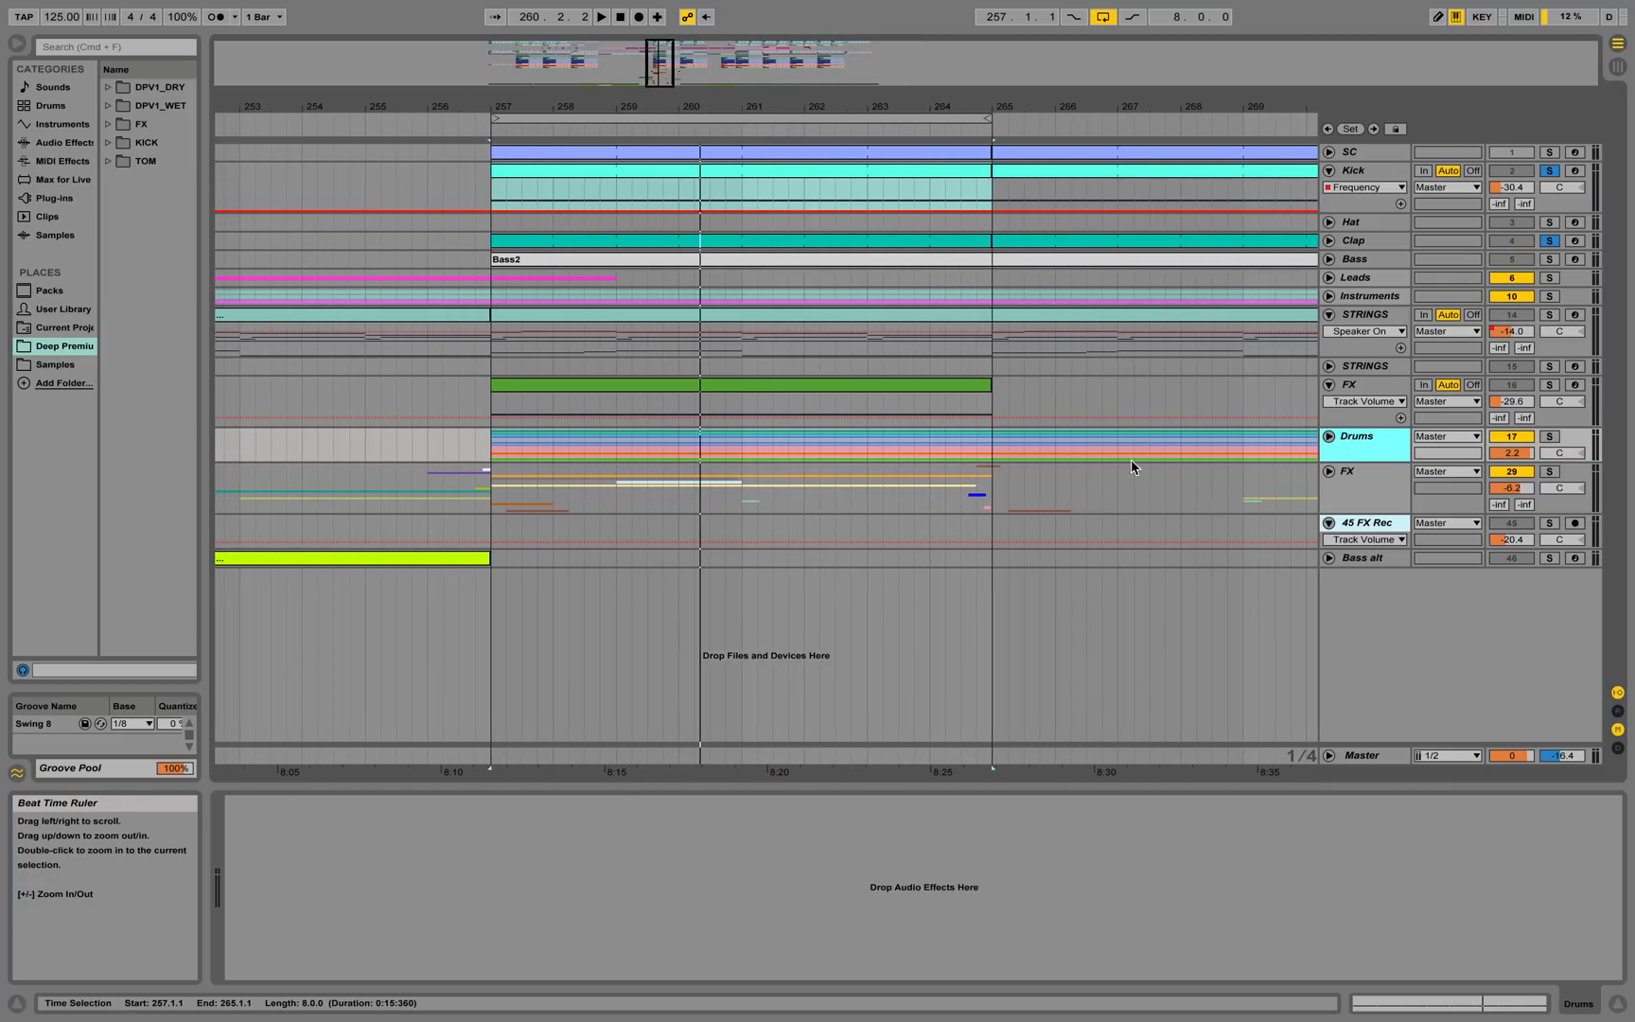
left_click(1330, 437)
scroll(1278, 455, "down", 3)
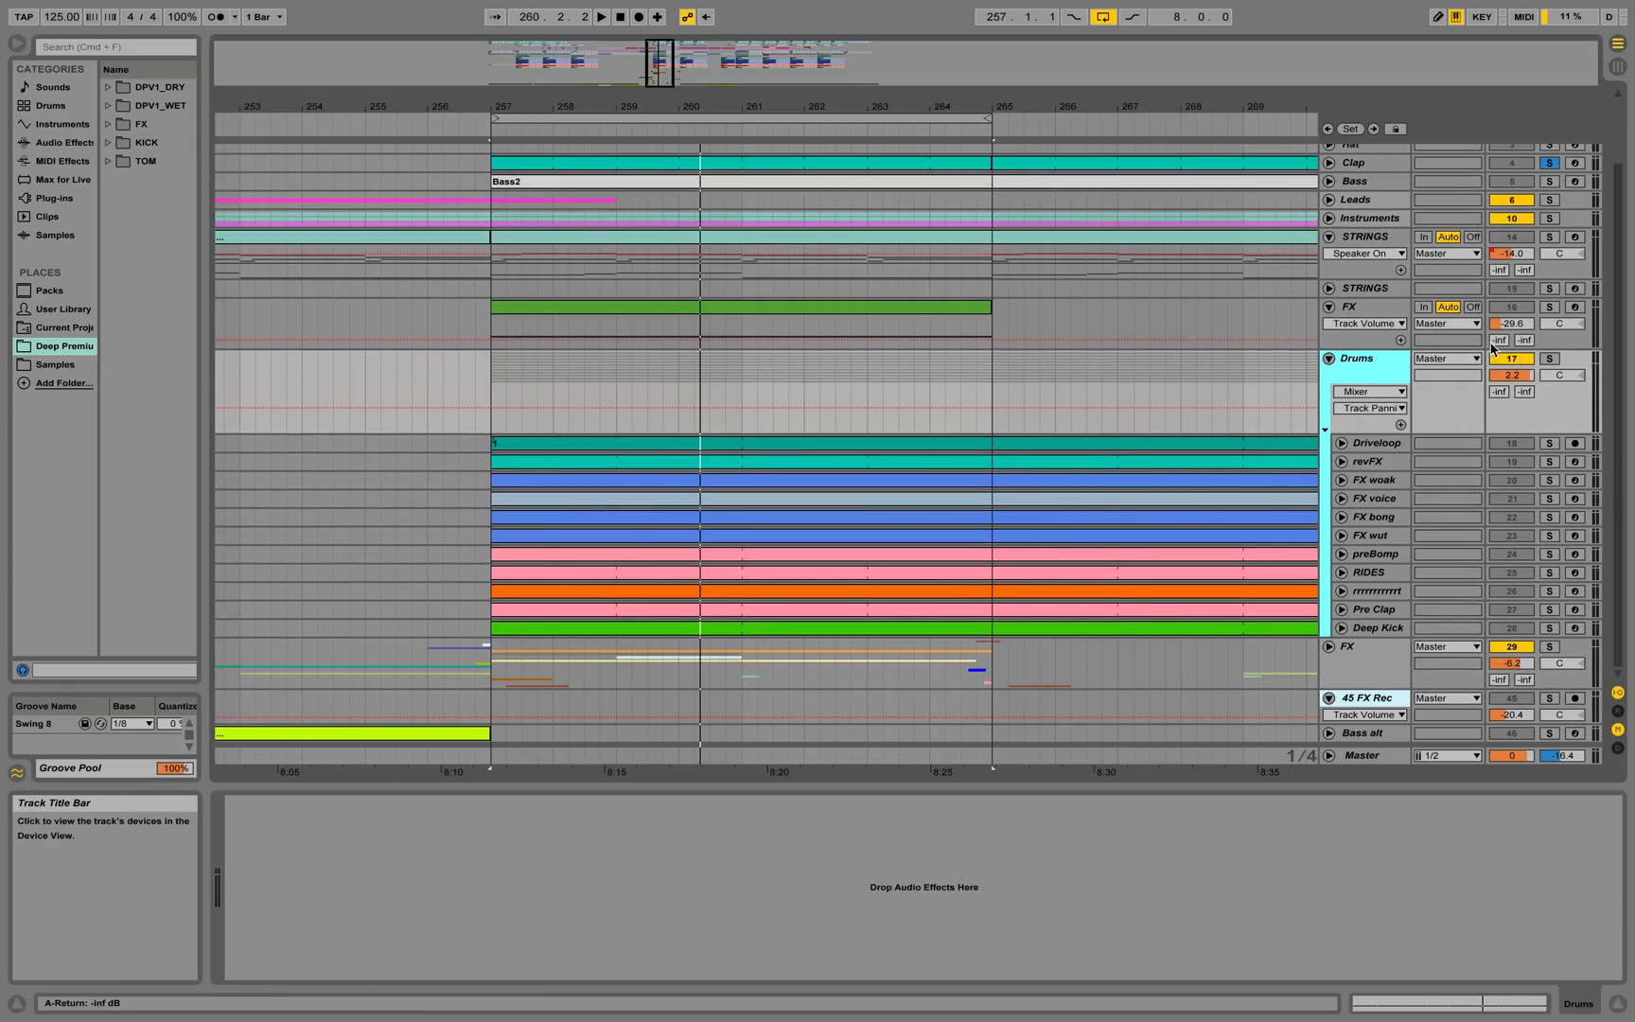
left_click(1549, 358)
left_click(1378, 359)
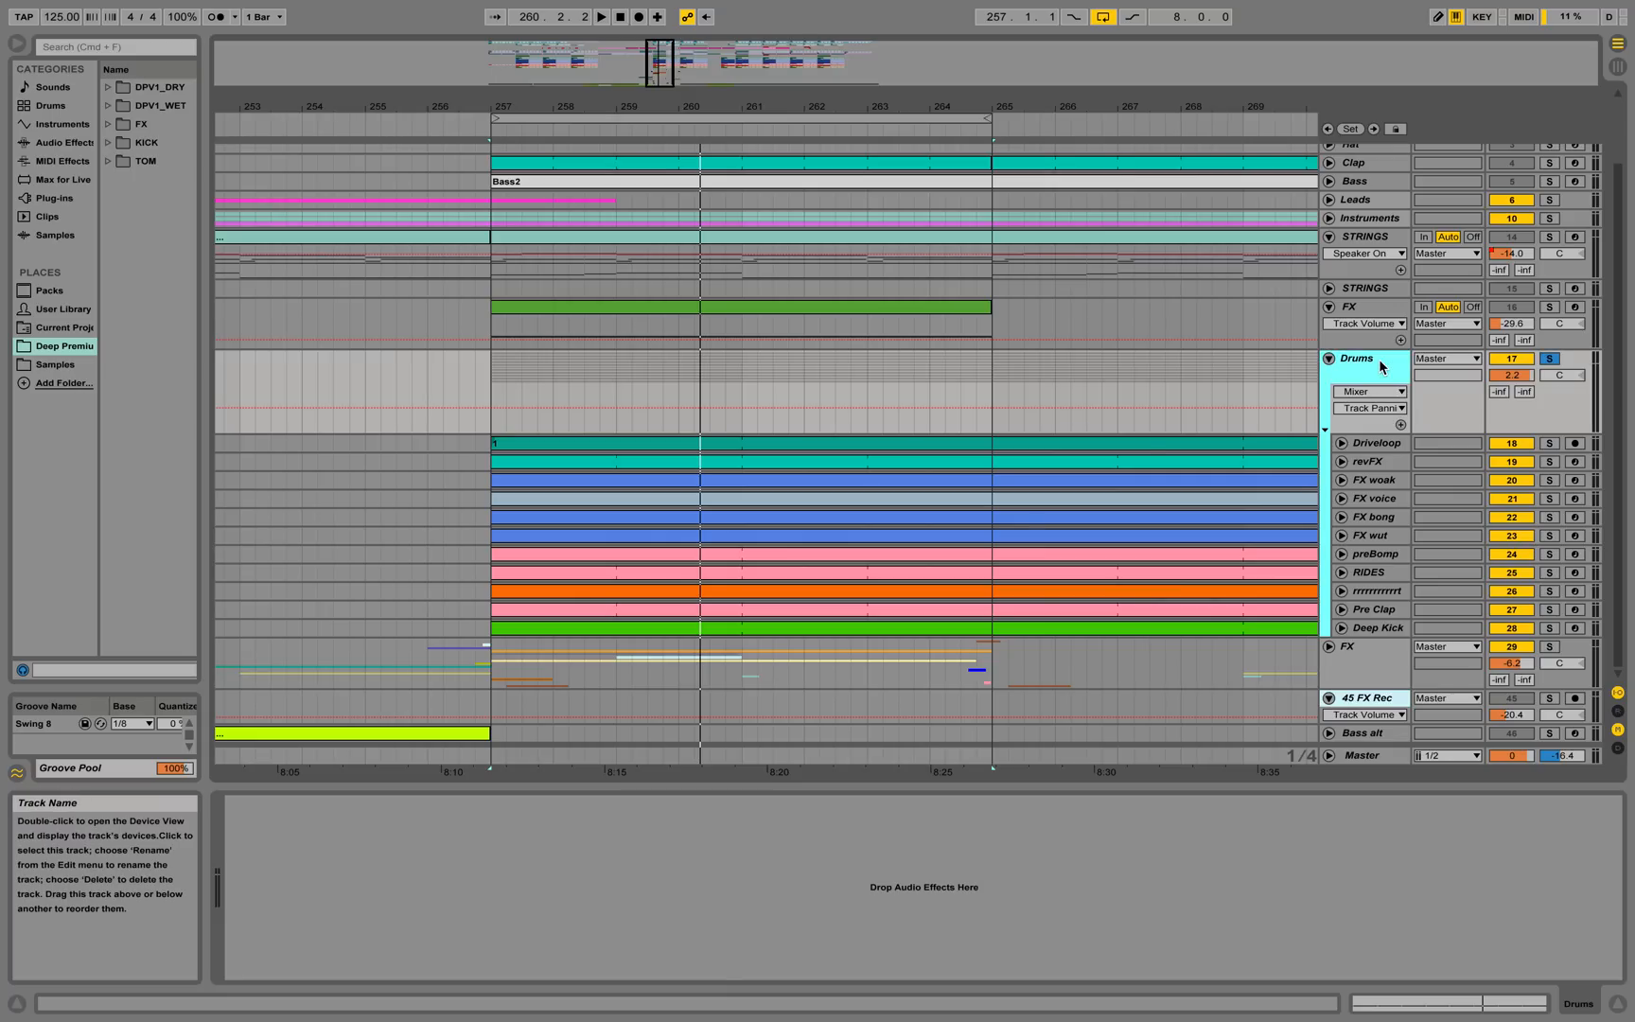
key("space")
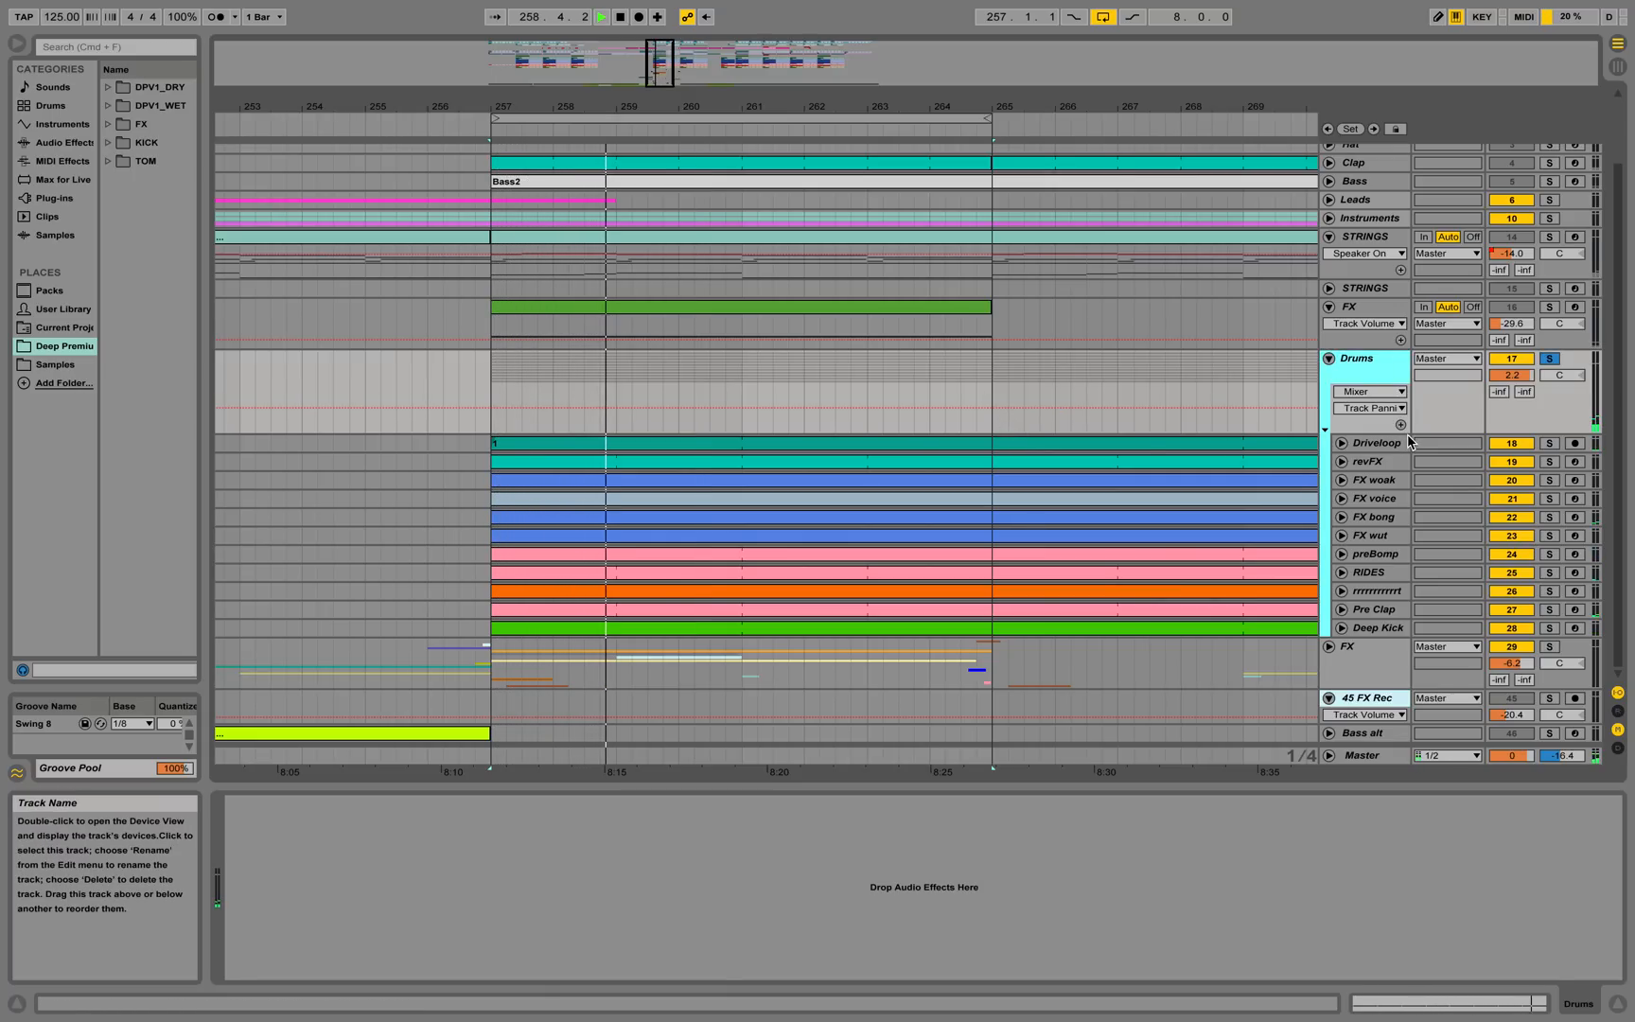
Unfold the Driveloop track at a reduced height and deactivate the track
left_click(1344, 447)
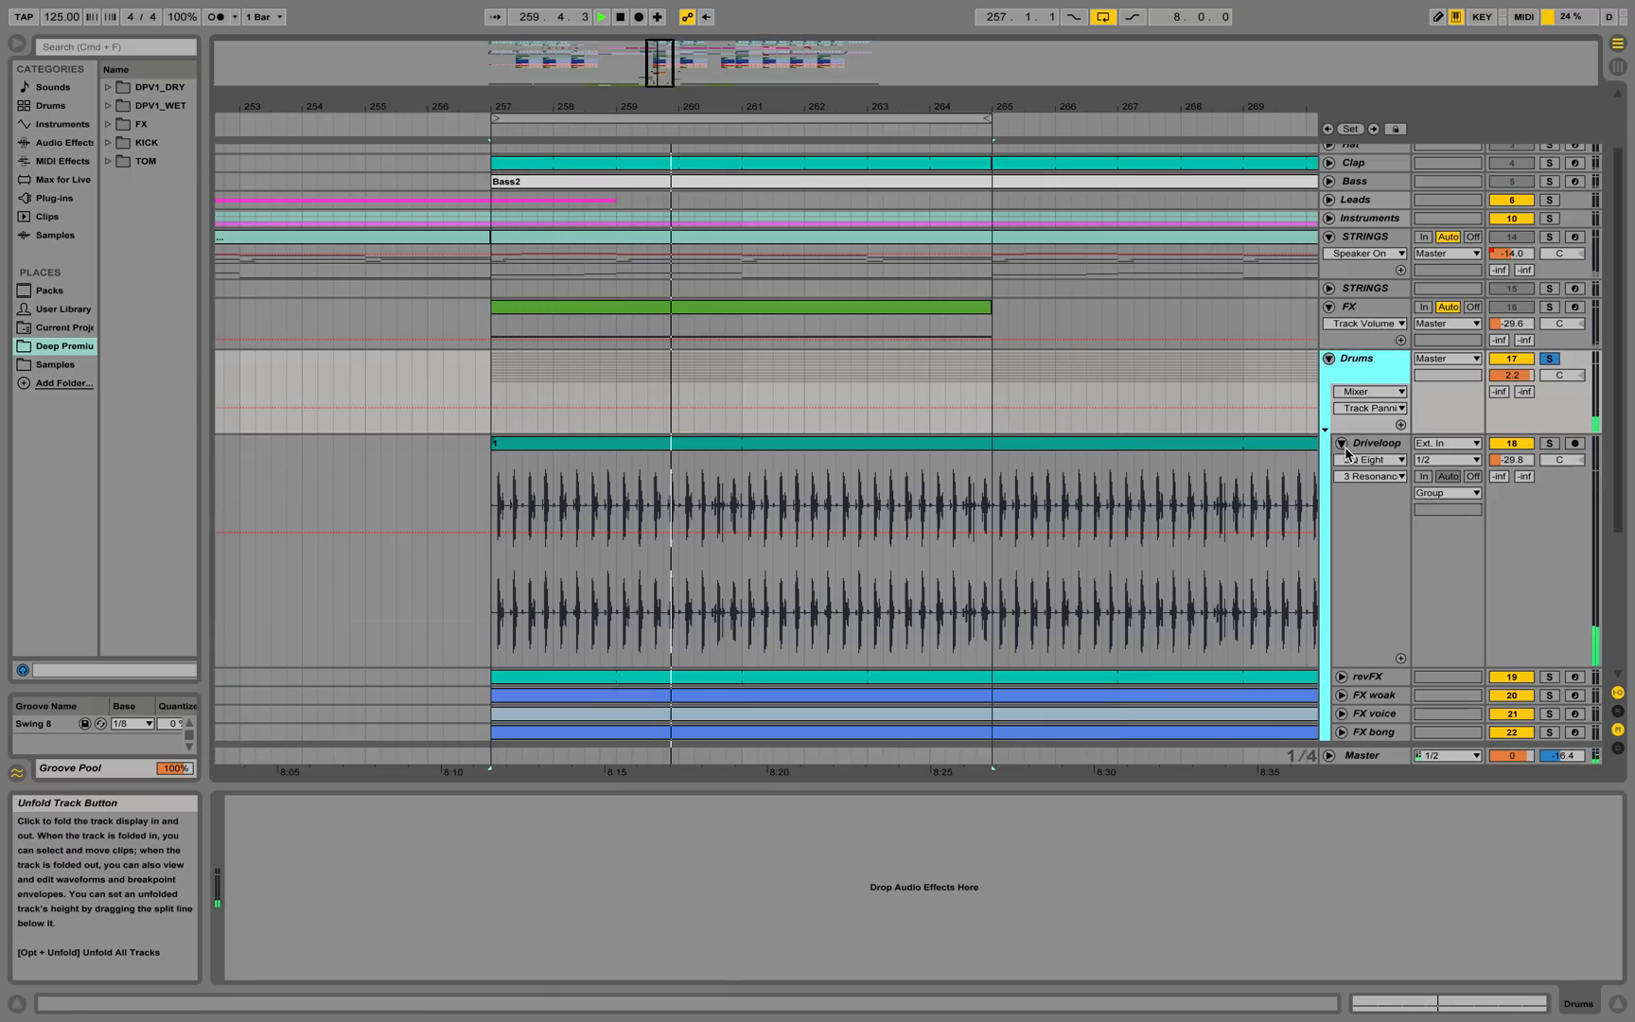
left_click_drag(1382, 663, 1396, 485)
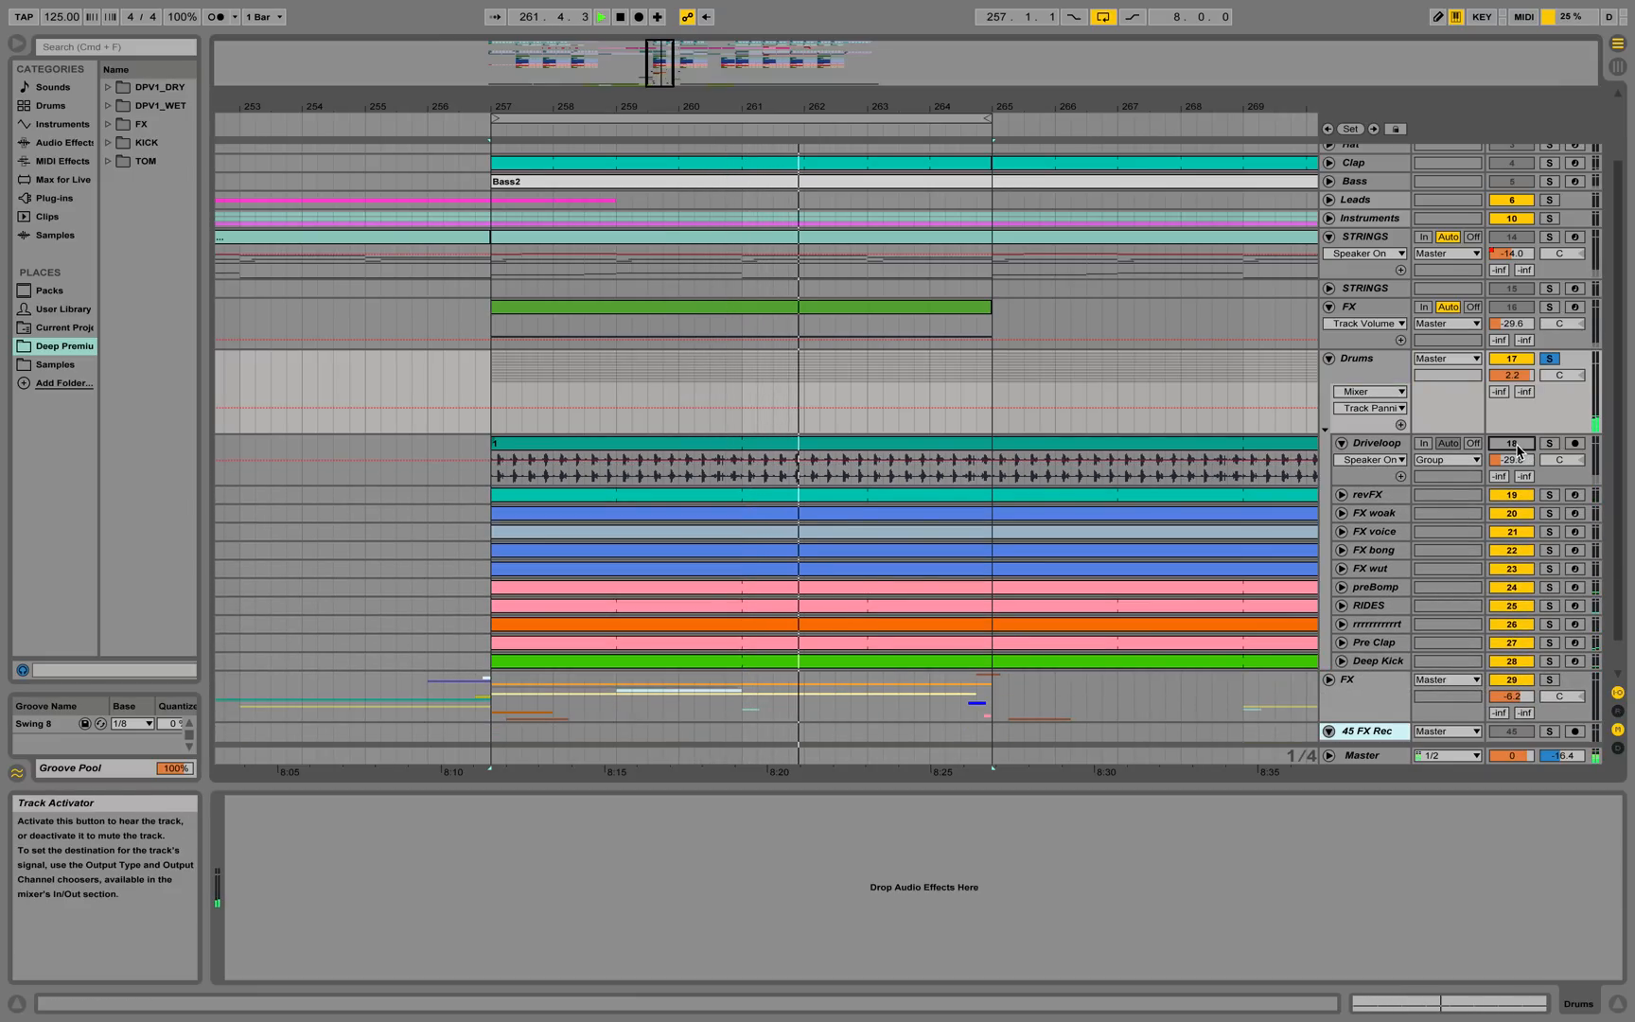
left_click(1517, 446)
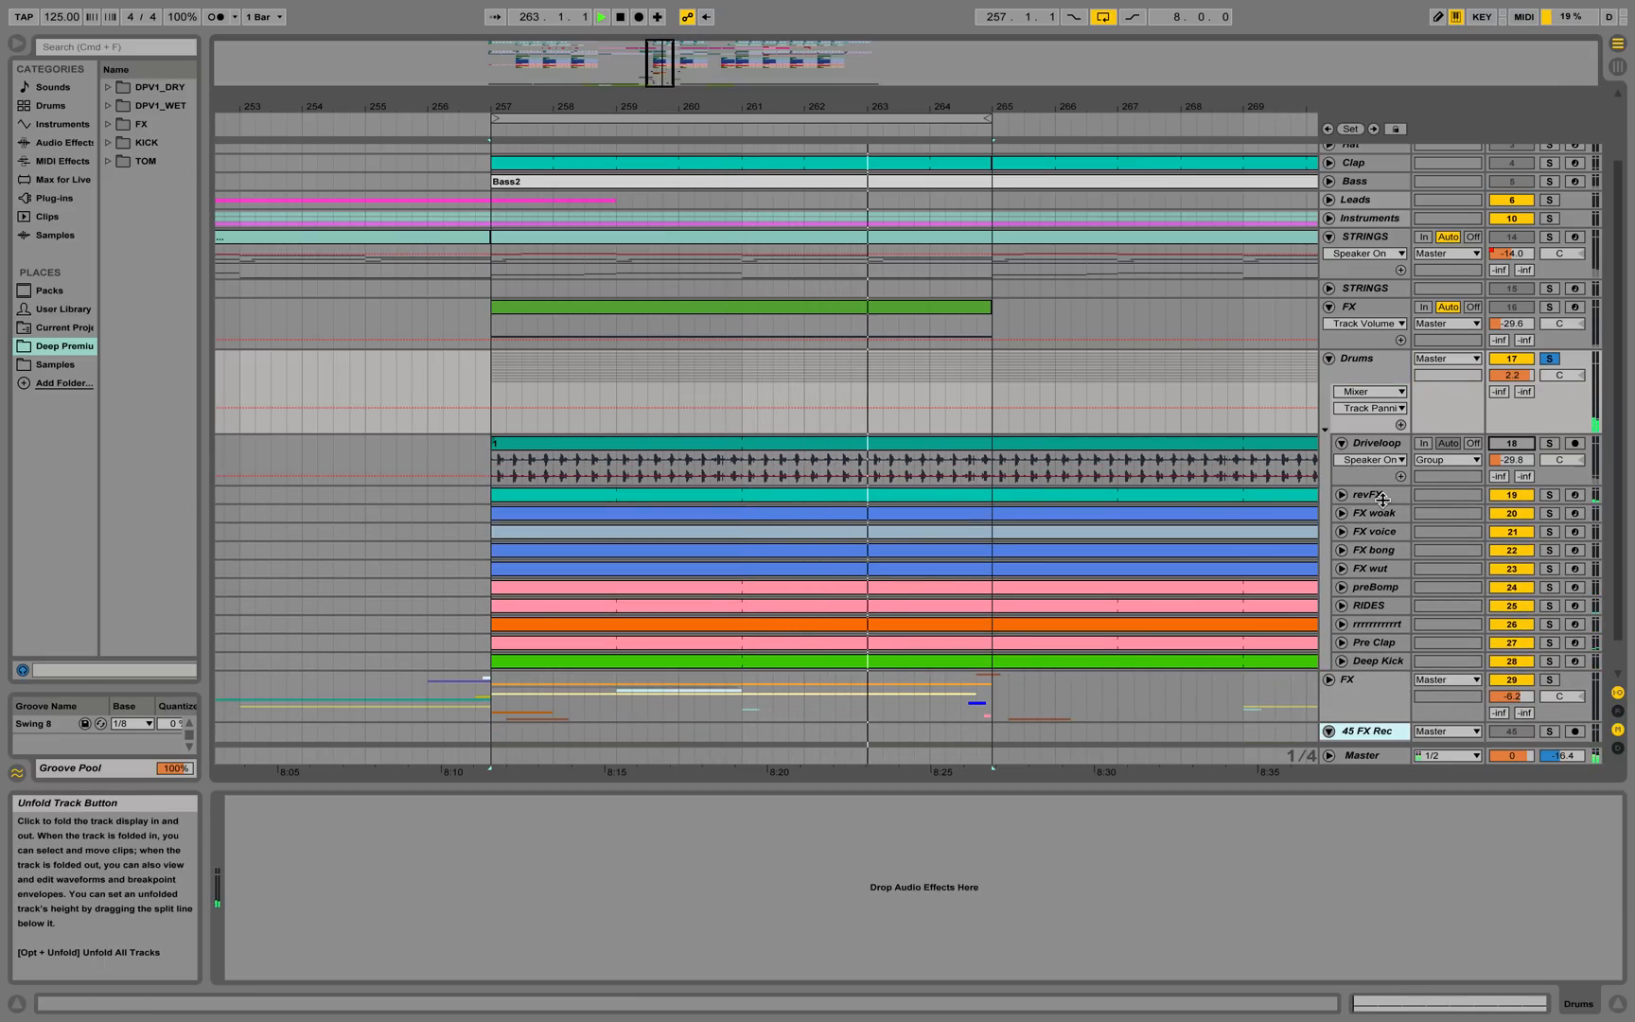
Unfold the revFX and FX woak tracks at reduced heights and show the FX woak devices
left_click(1343, 495)
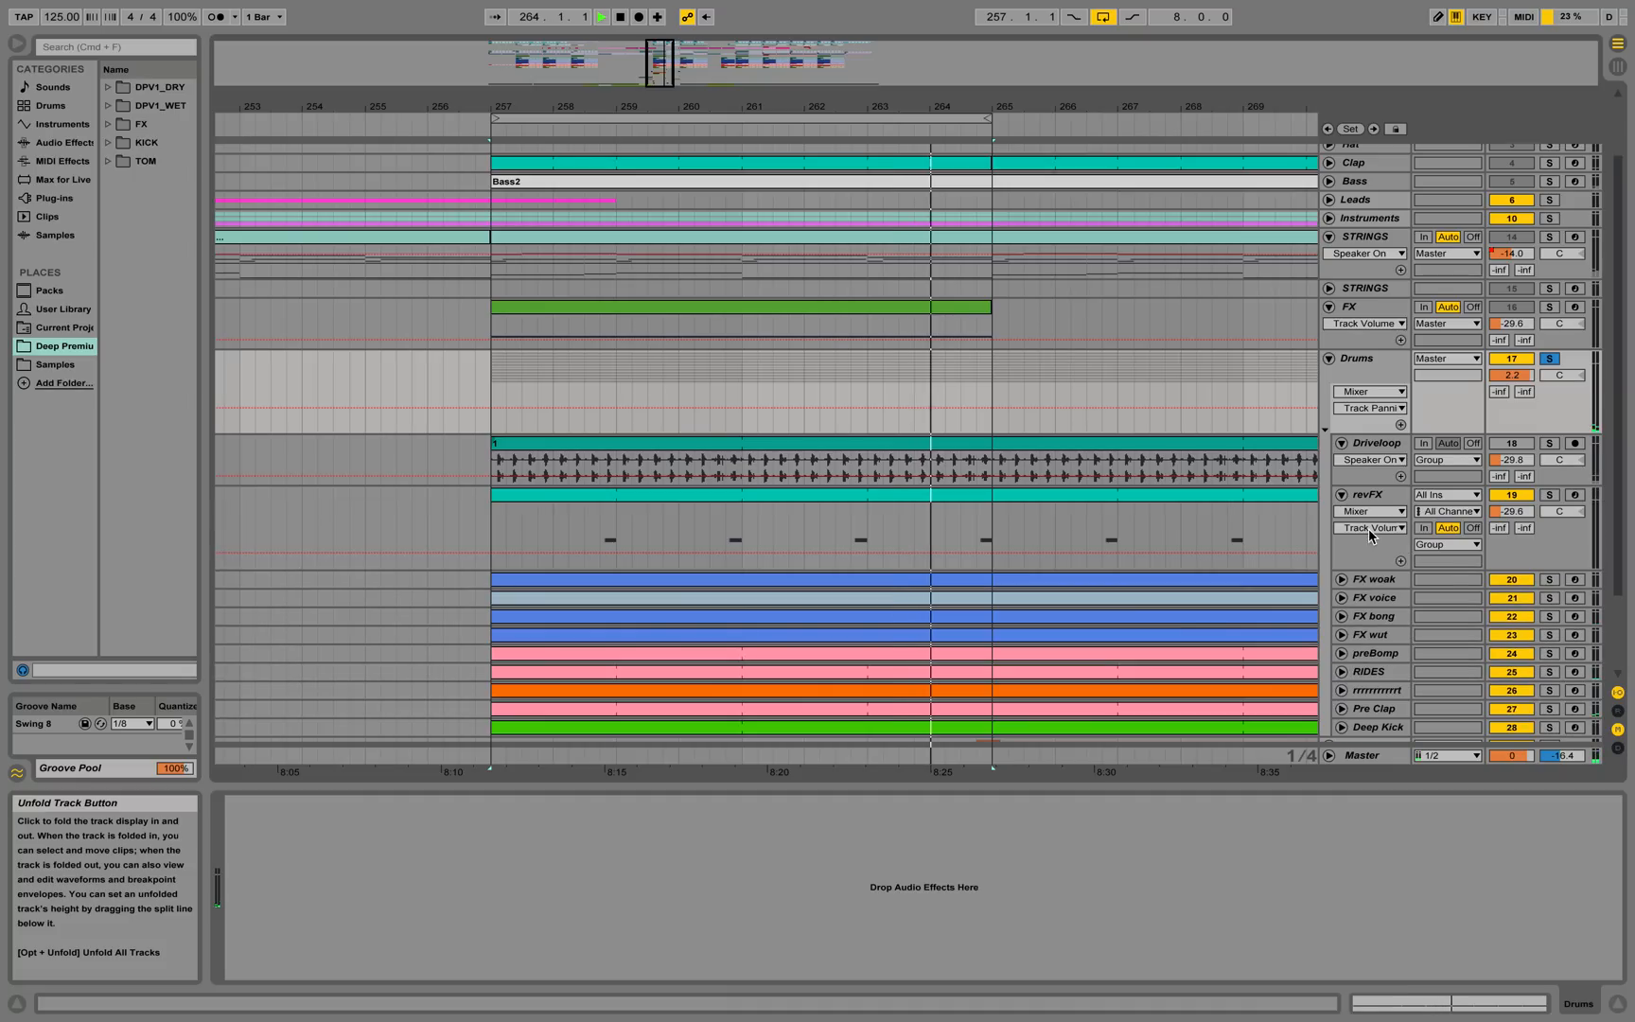
scroll(1375, 532, "down", 3)
left_click(1342, 481)
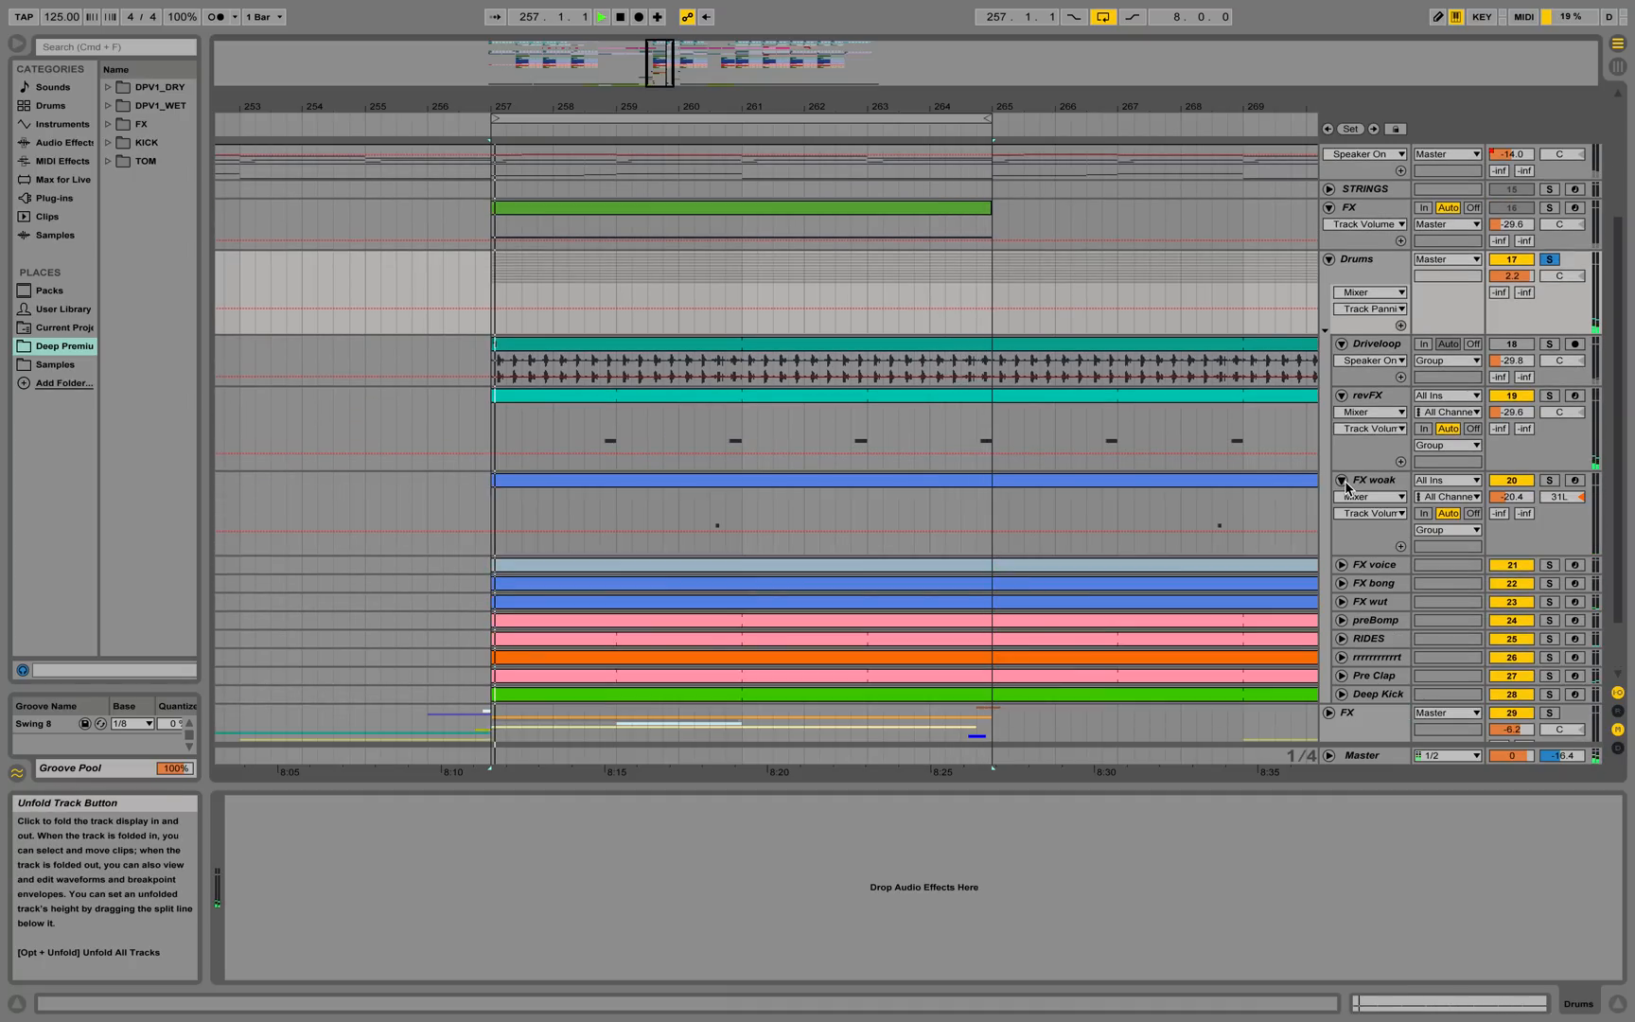
left_click(1376, 485)
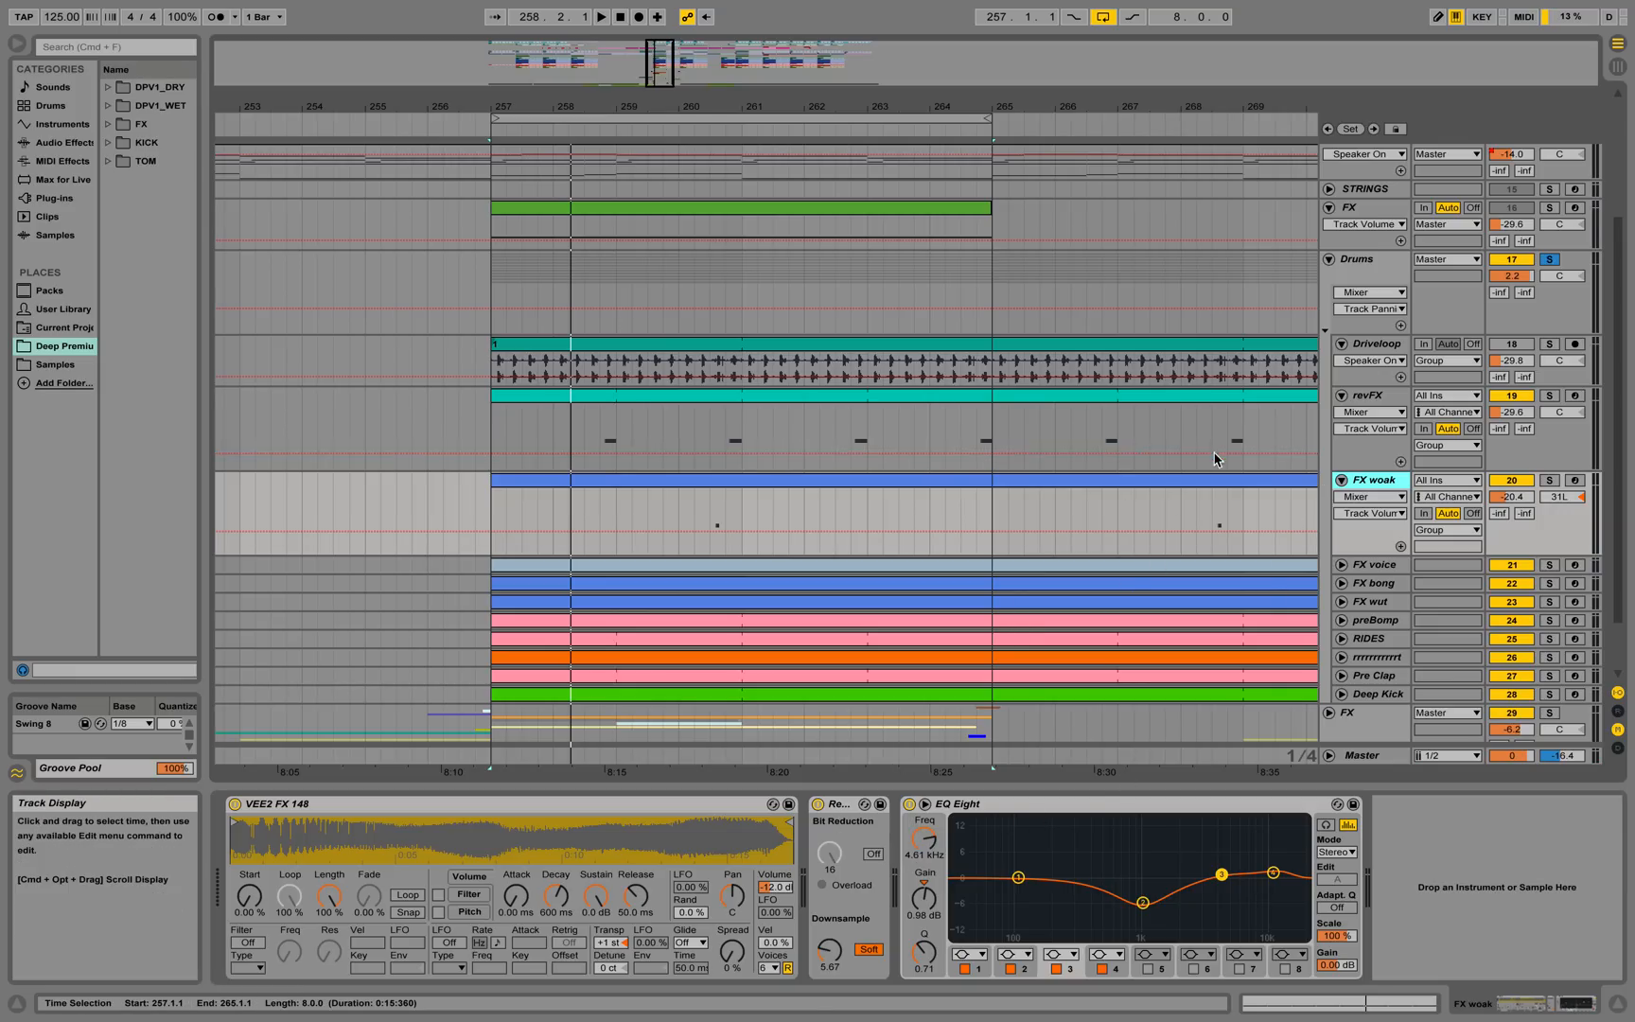
left_click_drag(1363, 472, 1360, 438)
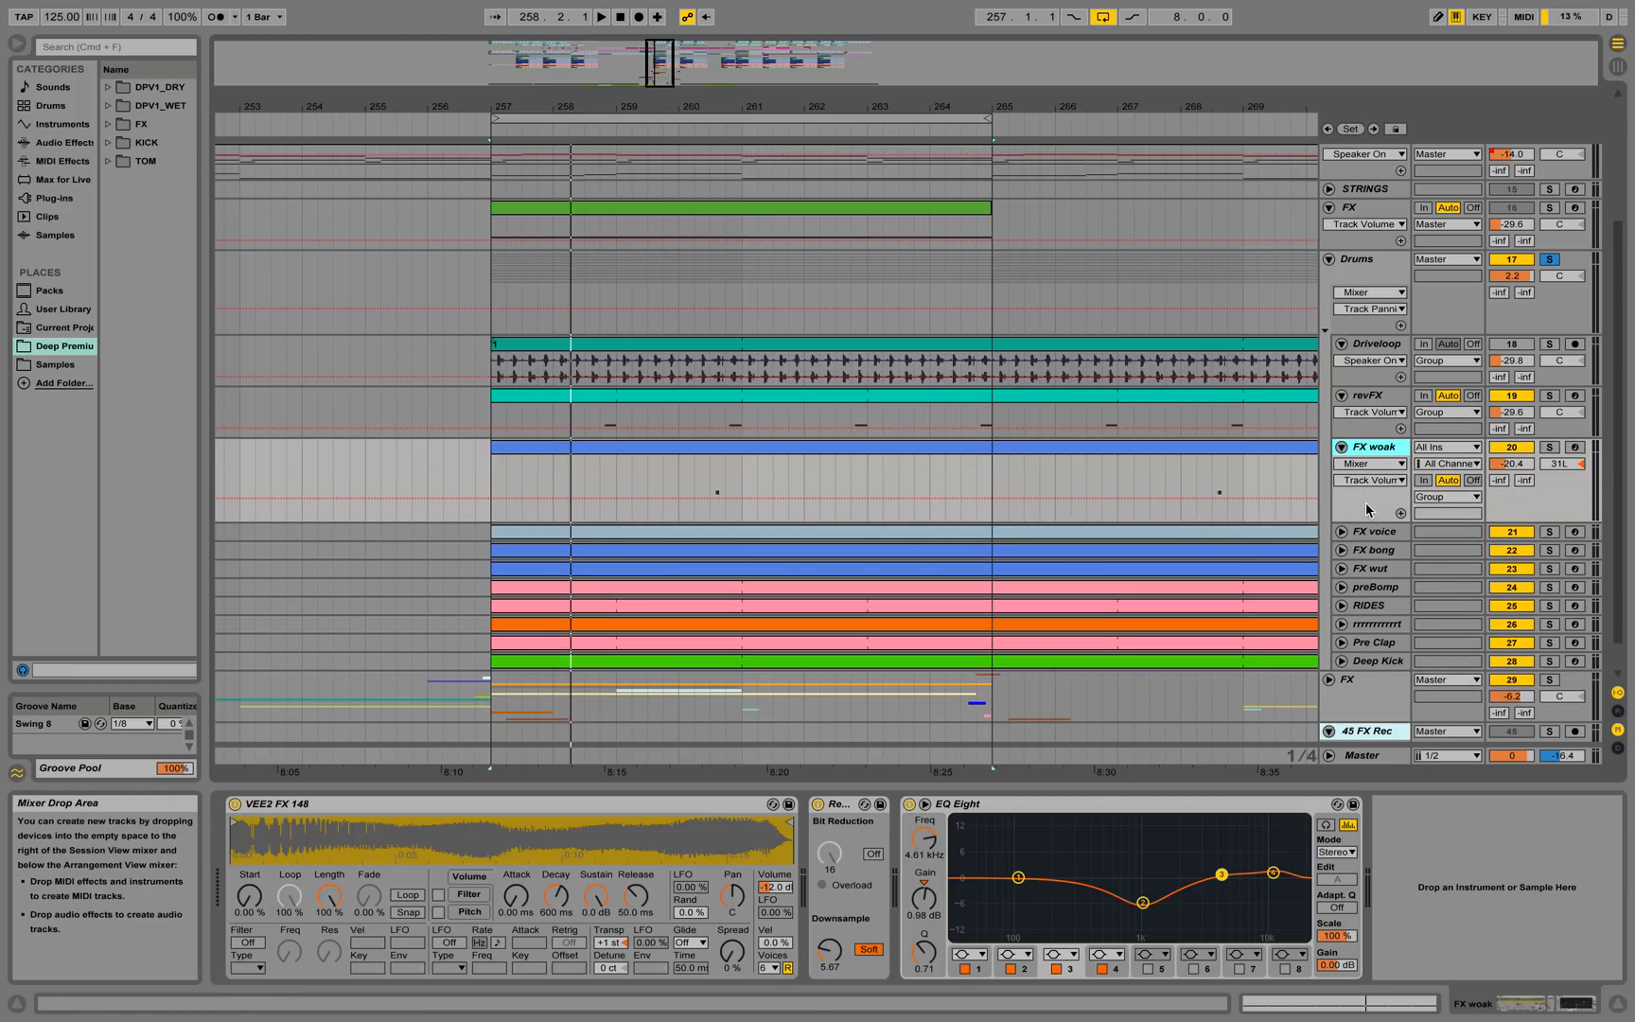
left_click_drag(1376, 508, 1375, 475)
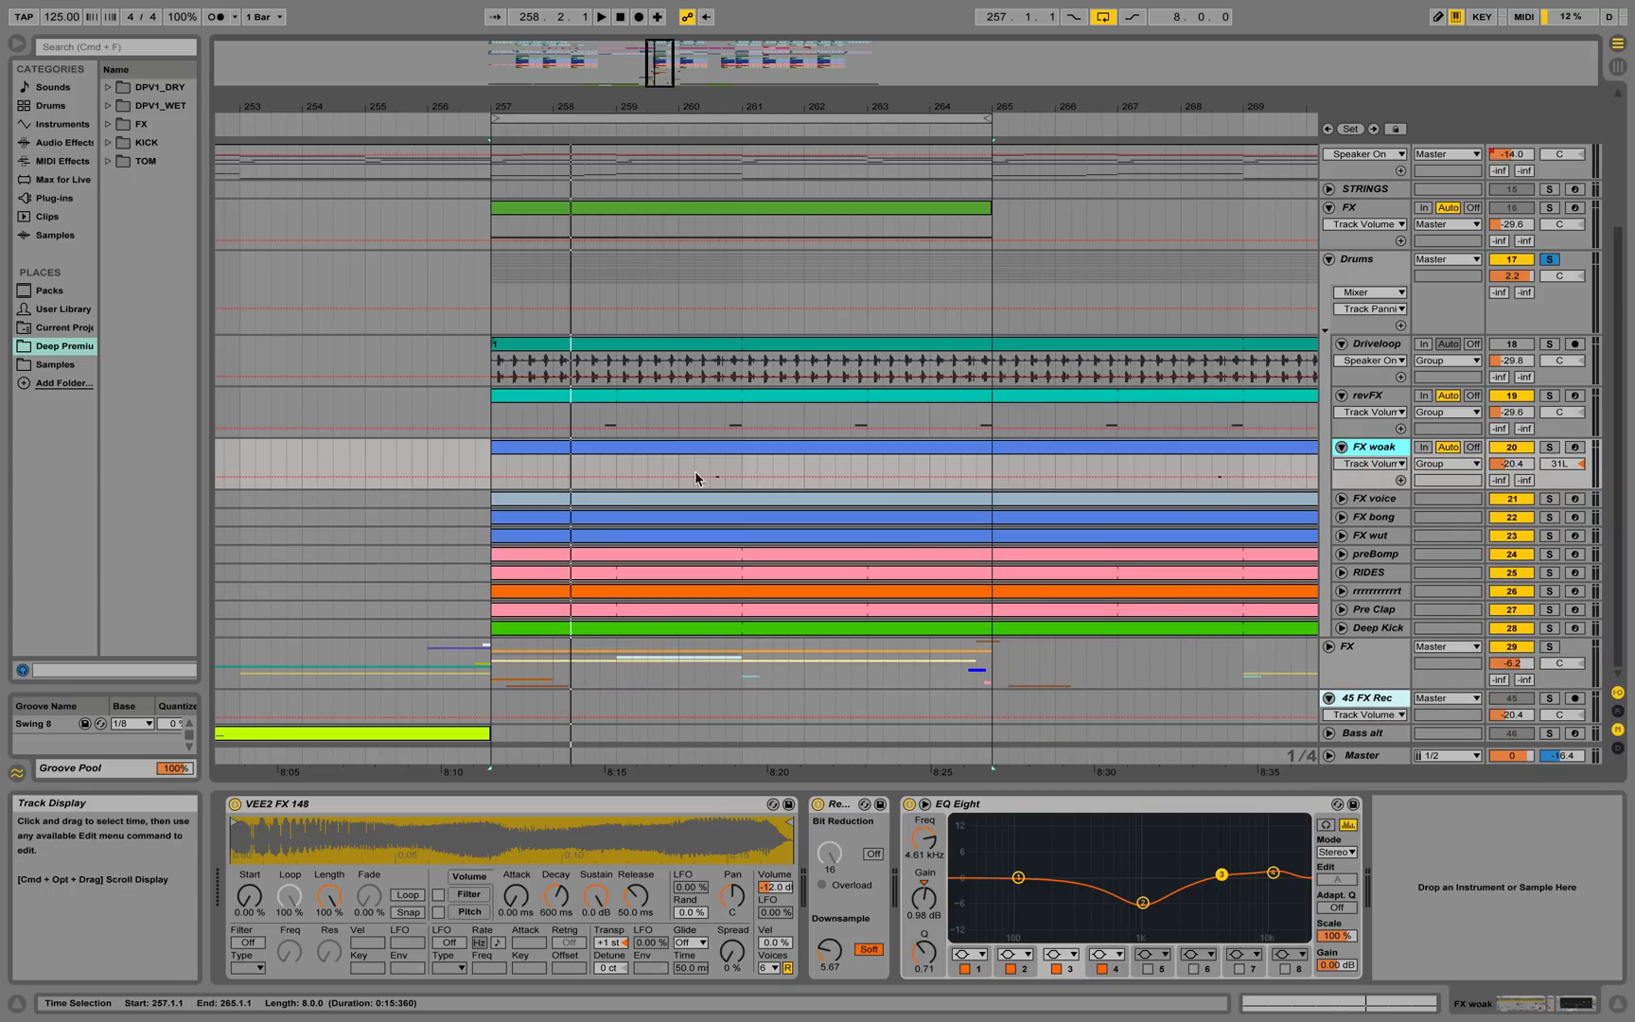
Unfold the FX voice, FX bong, FX wut, preBomp and RIDES tracks in the Drums group
left_click(1342, 498)
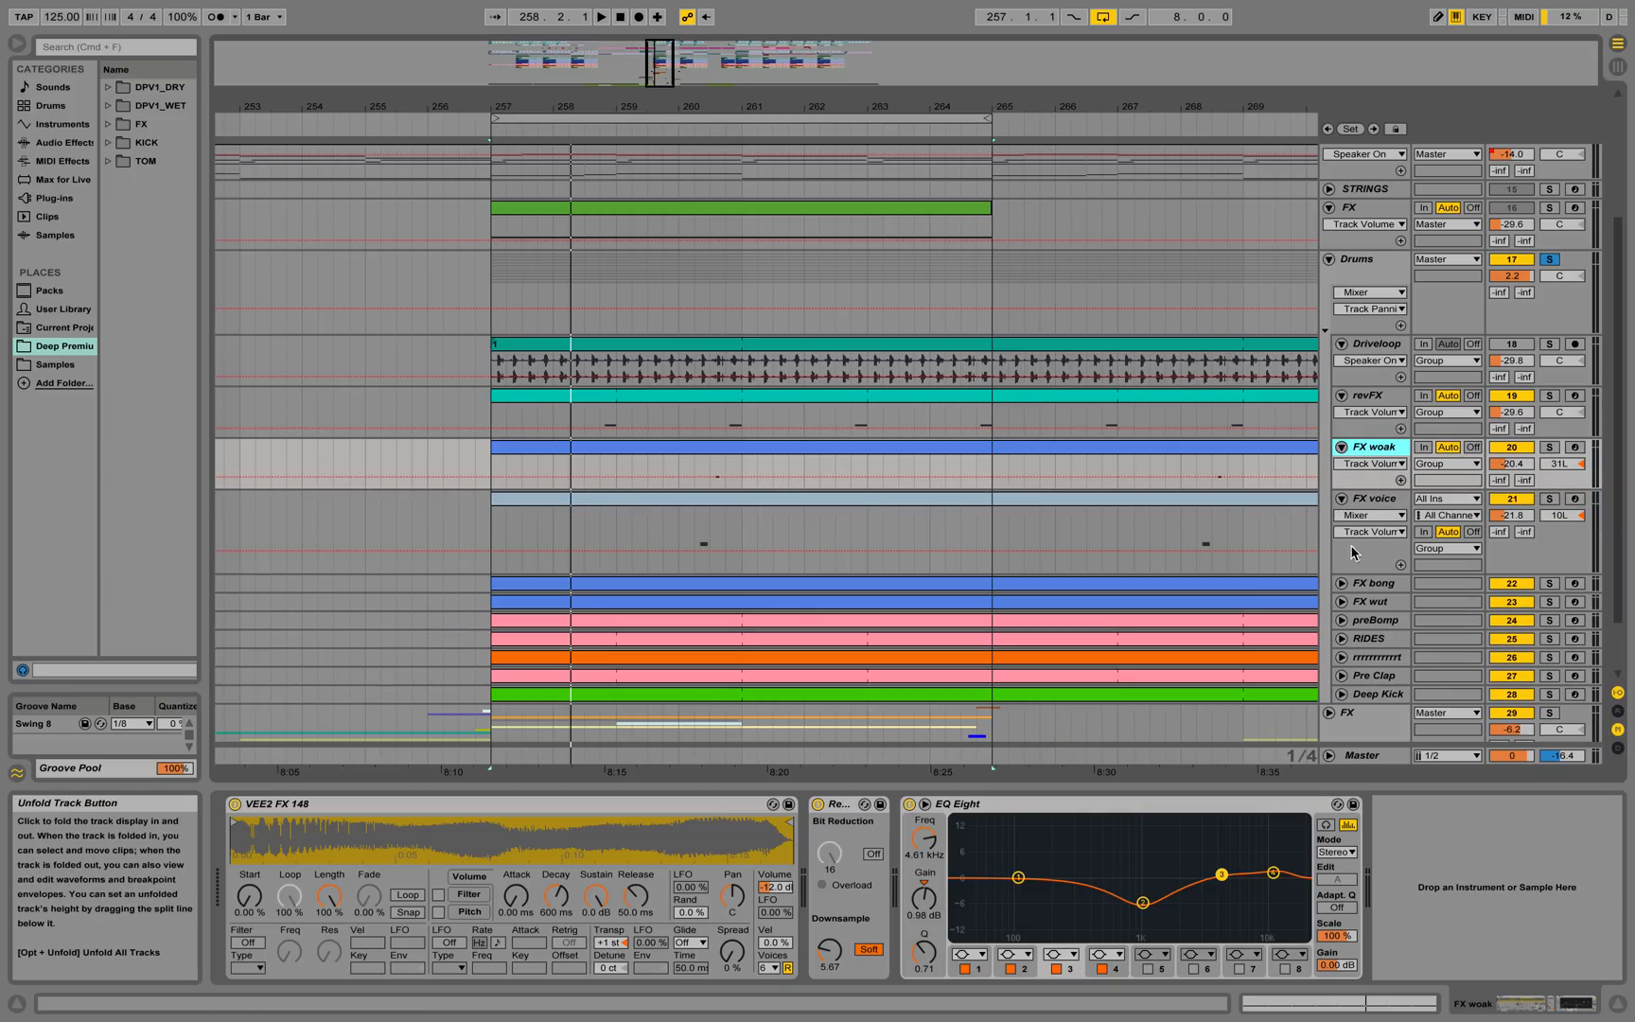
left_click(1342, 583)
scroll(1342, 612, "down", 2)
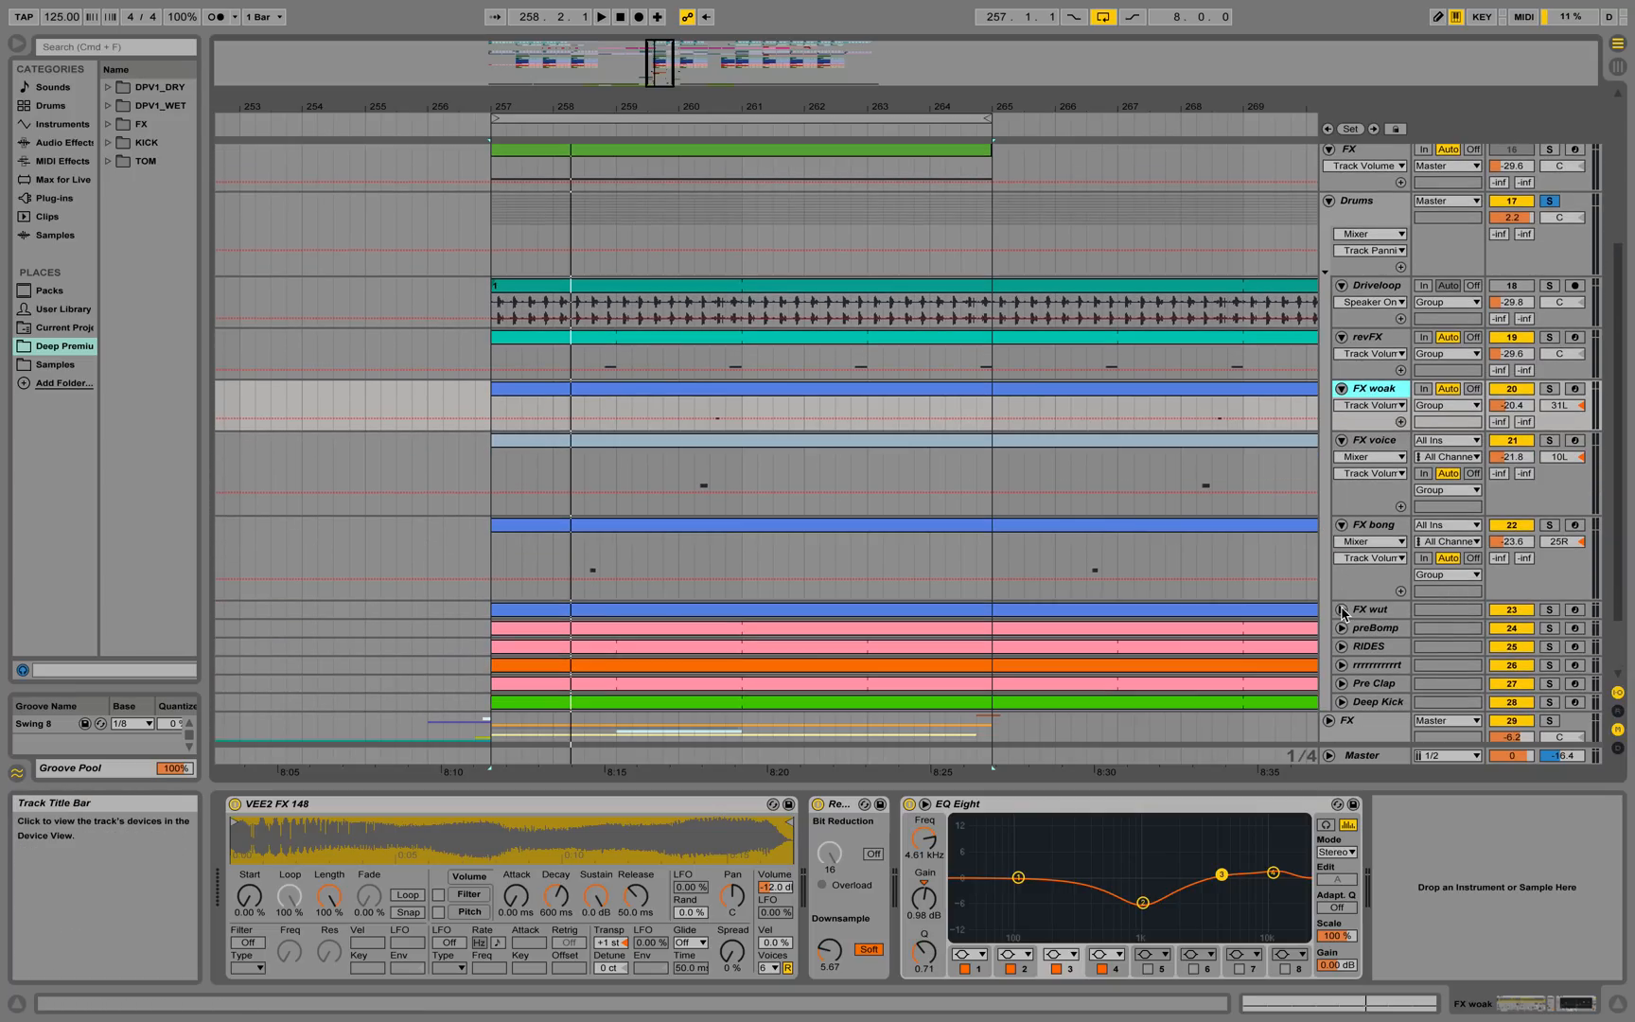
left_click(1342, 610)
scroll(1342, 612, "down", 4)
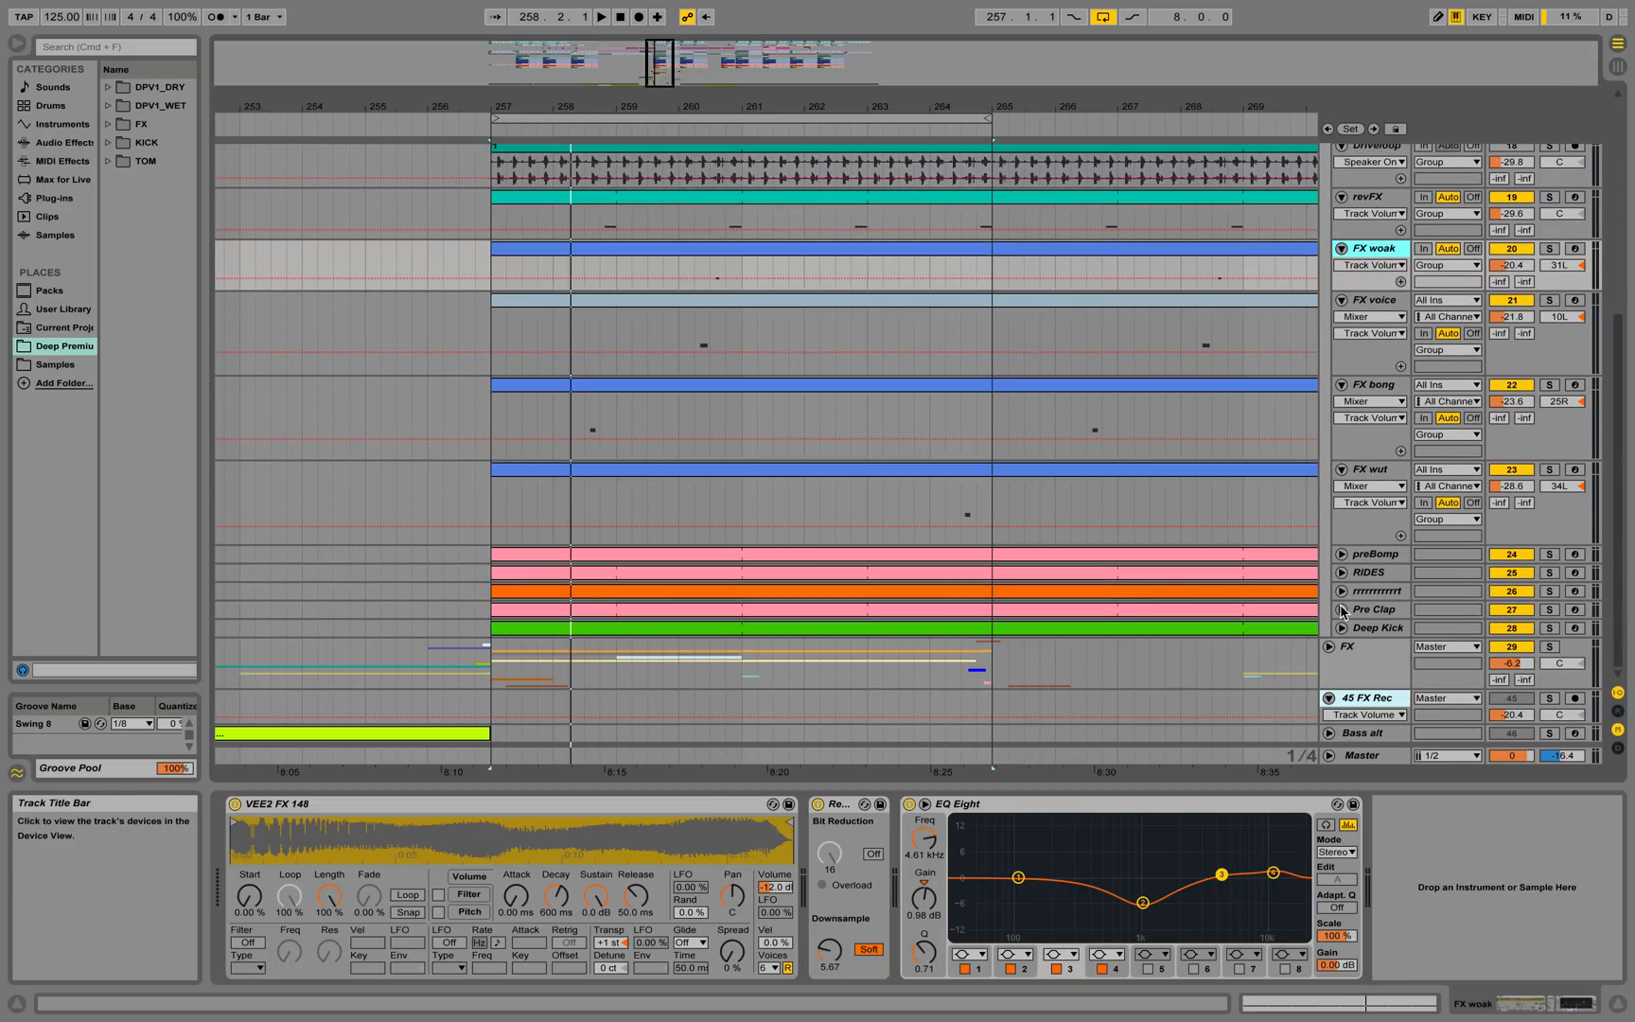
left_click(1342, 554)
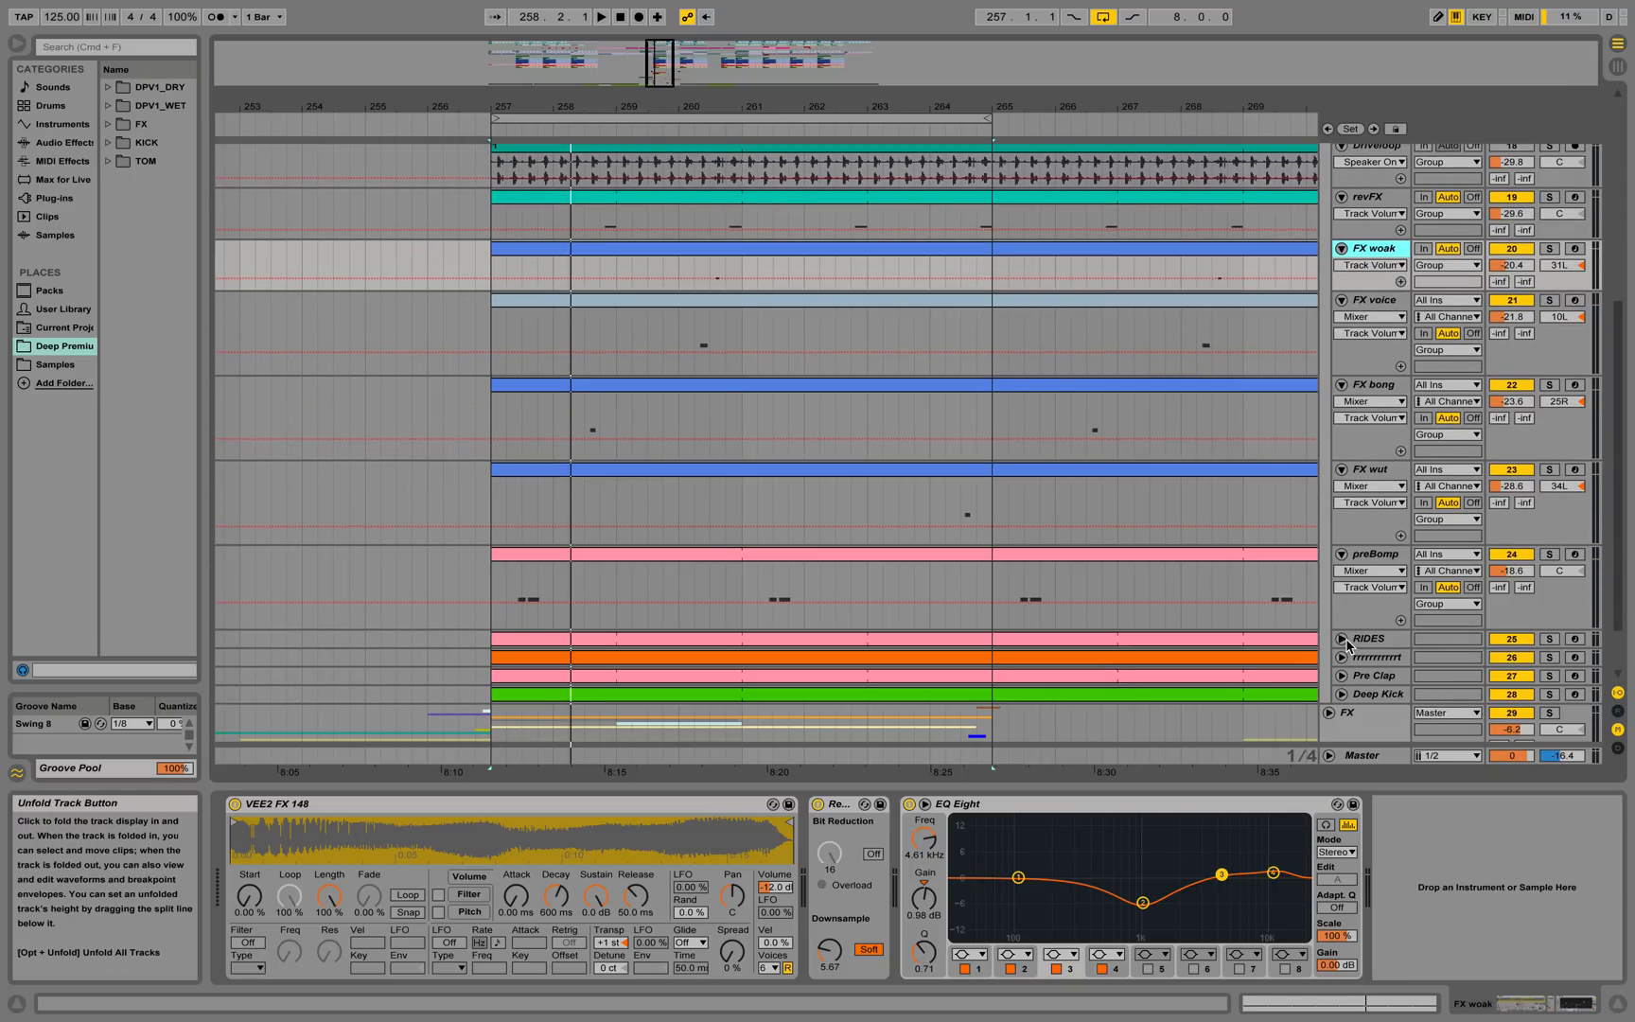
left_click(1343, 639)
scroll(1355, 620, "down", 2)
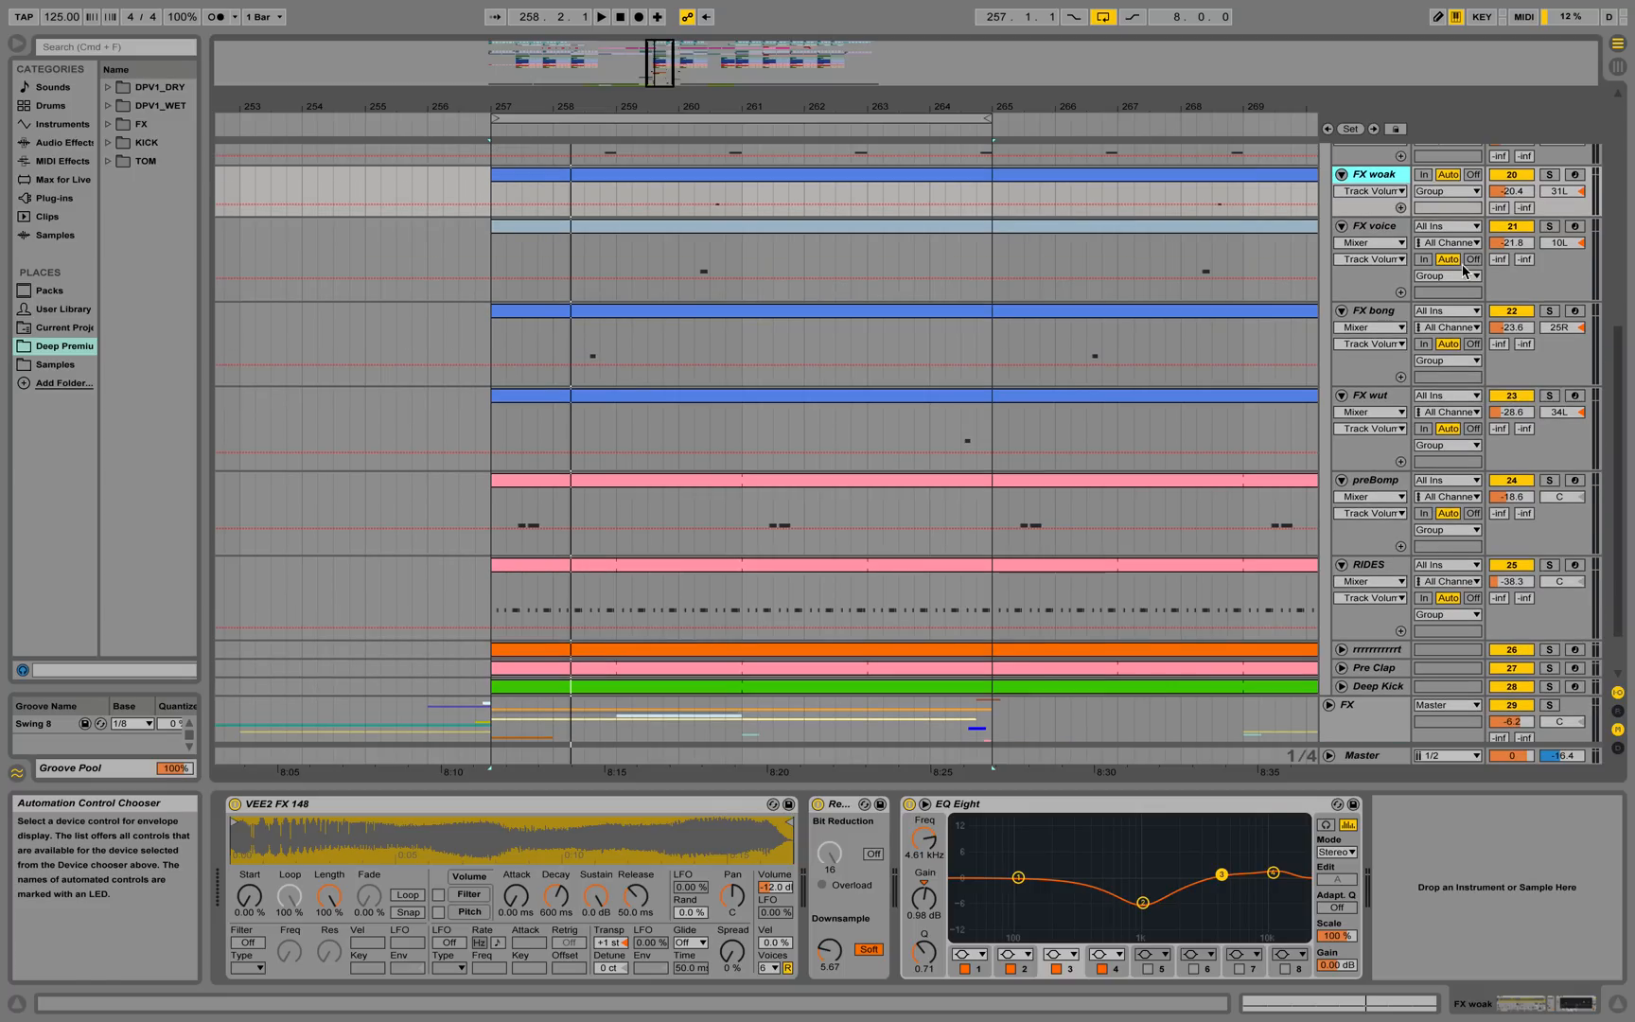
Play the soloed drums and unfold the rrrrrrrrrrrt percussion track, showing its devices
key("space")
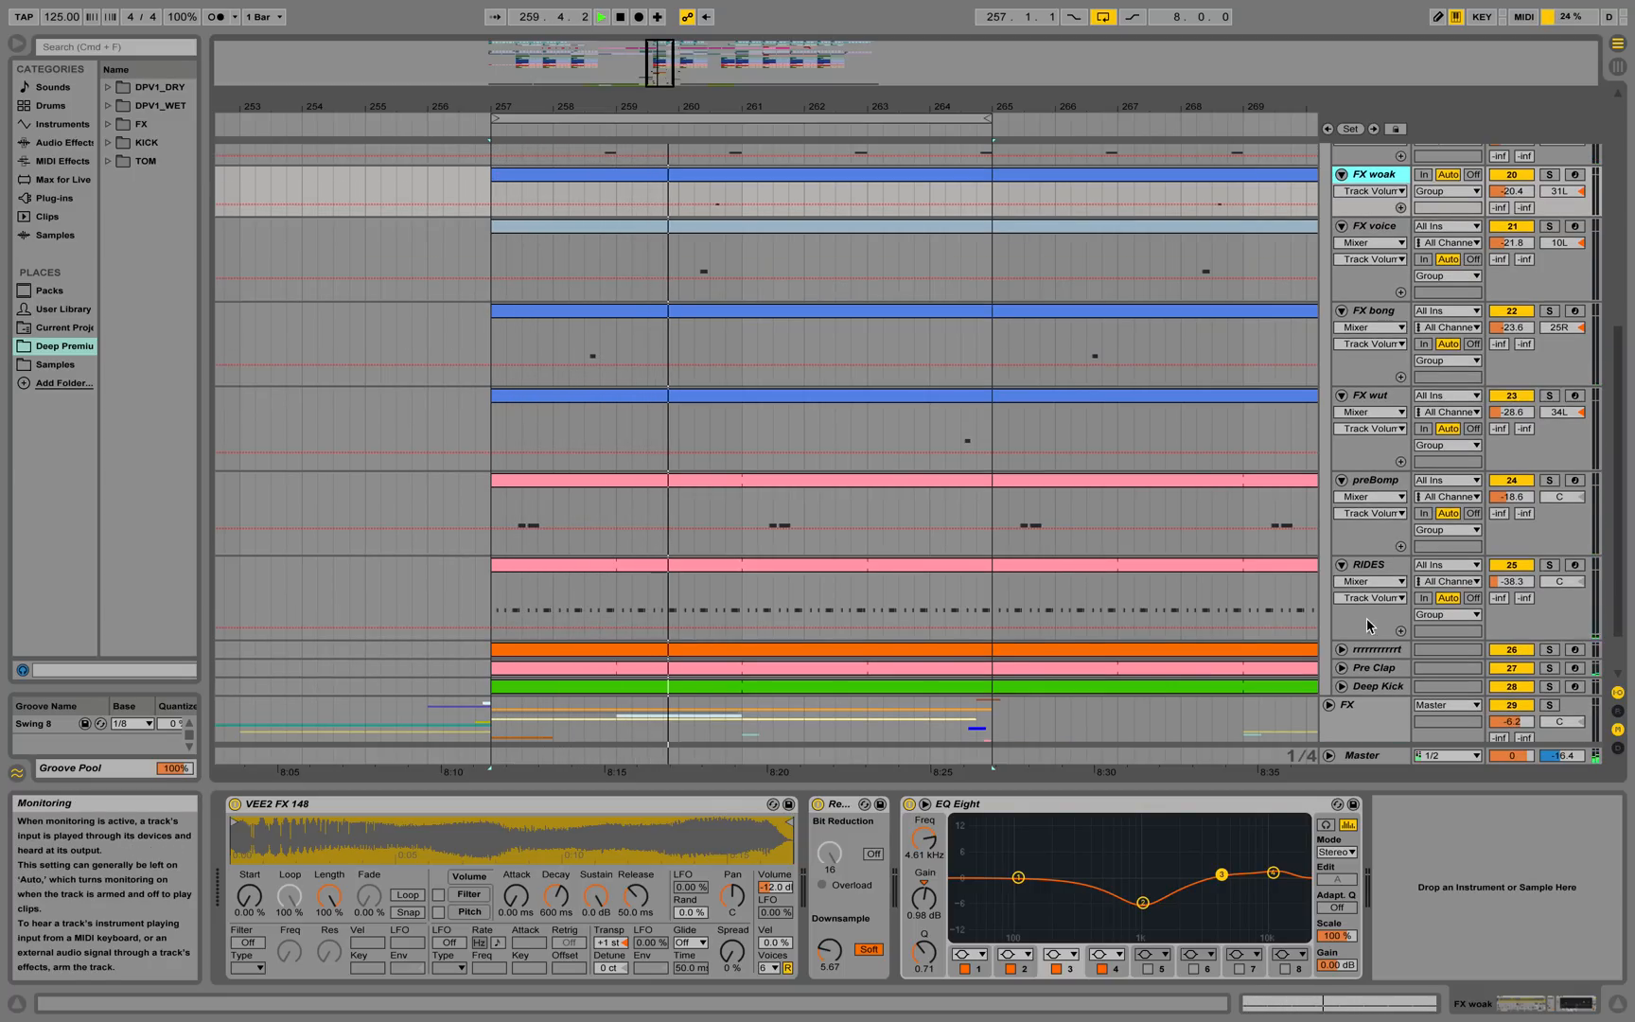
left_click(1342, 649)
scroll(1325, 617, "down", 1)
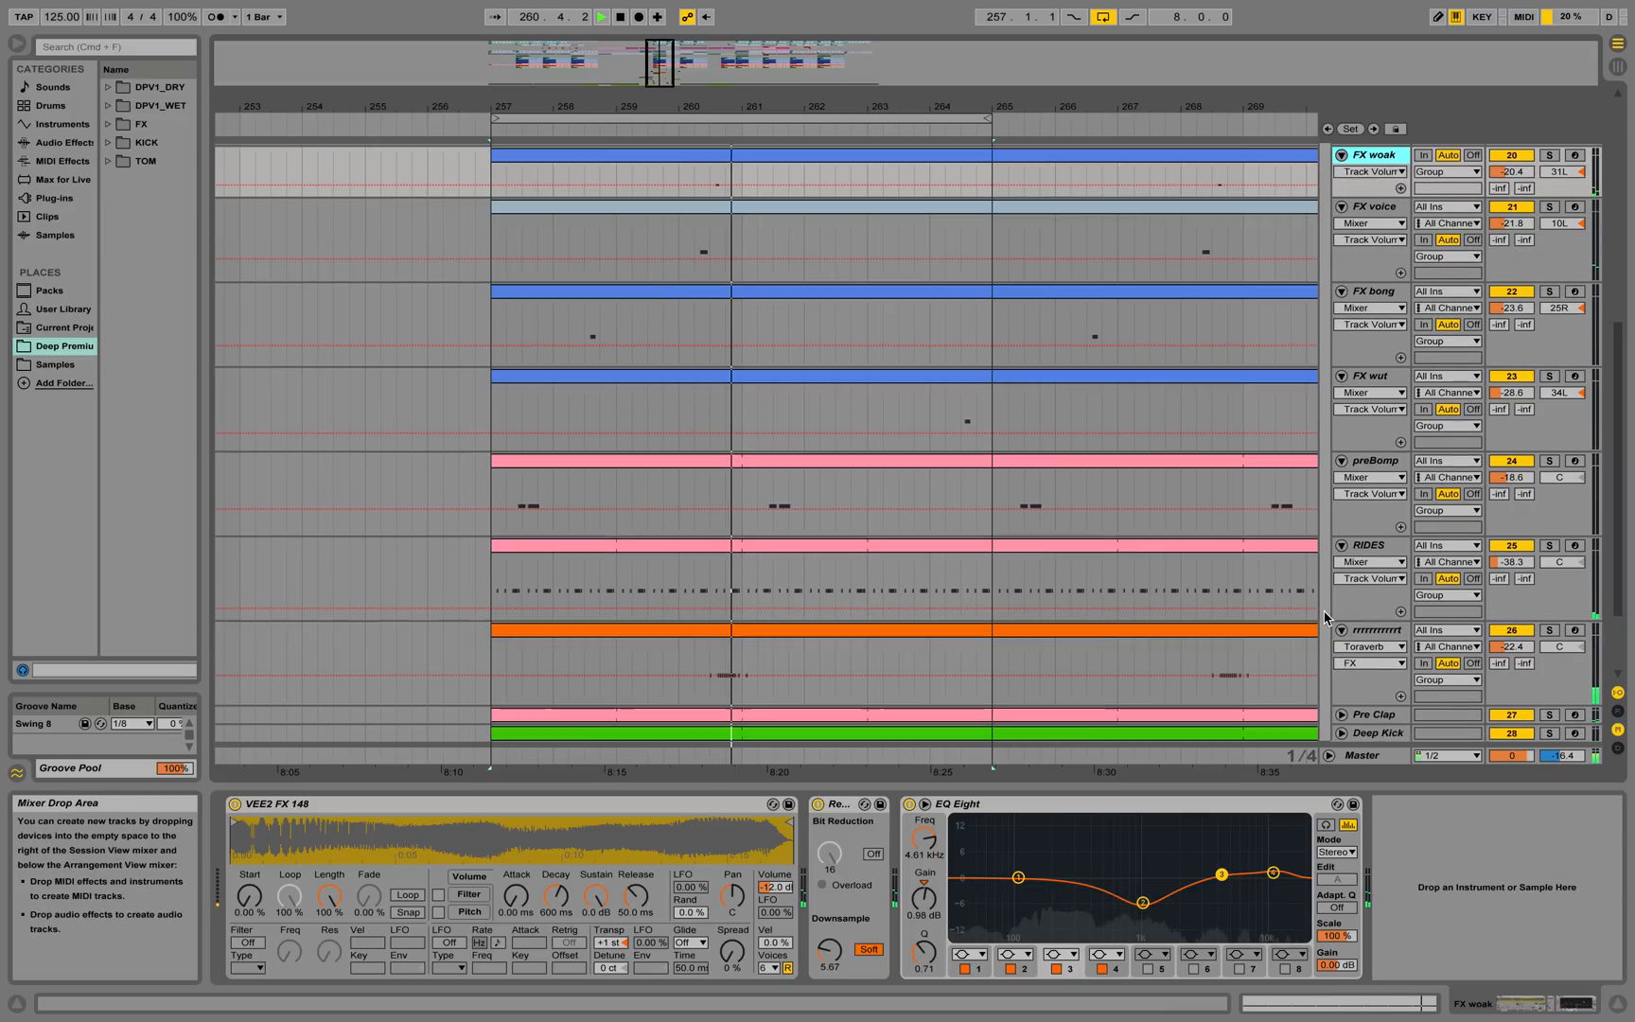
scroll(1325, 617, "down", 2)
left_click(1364, 532)
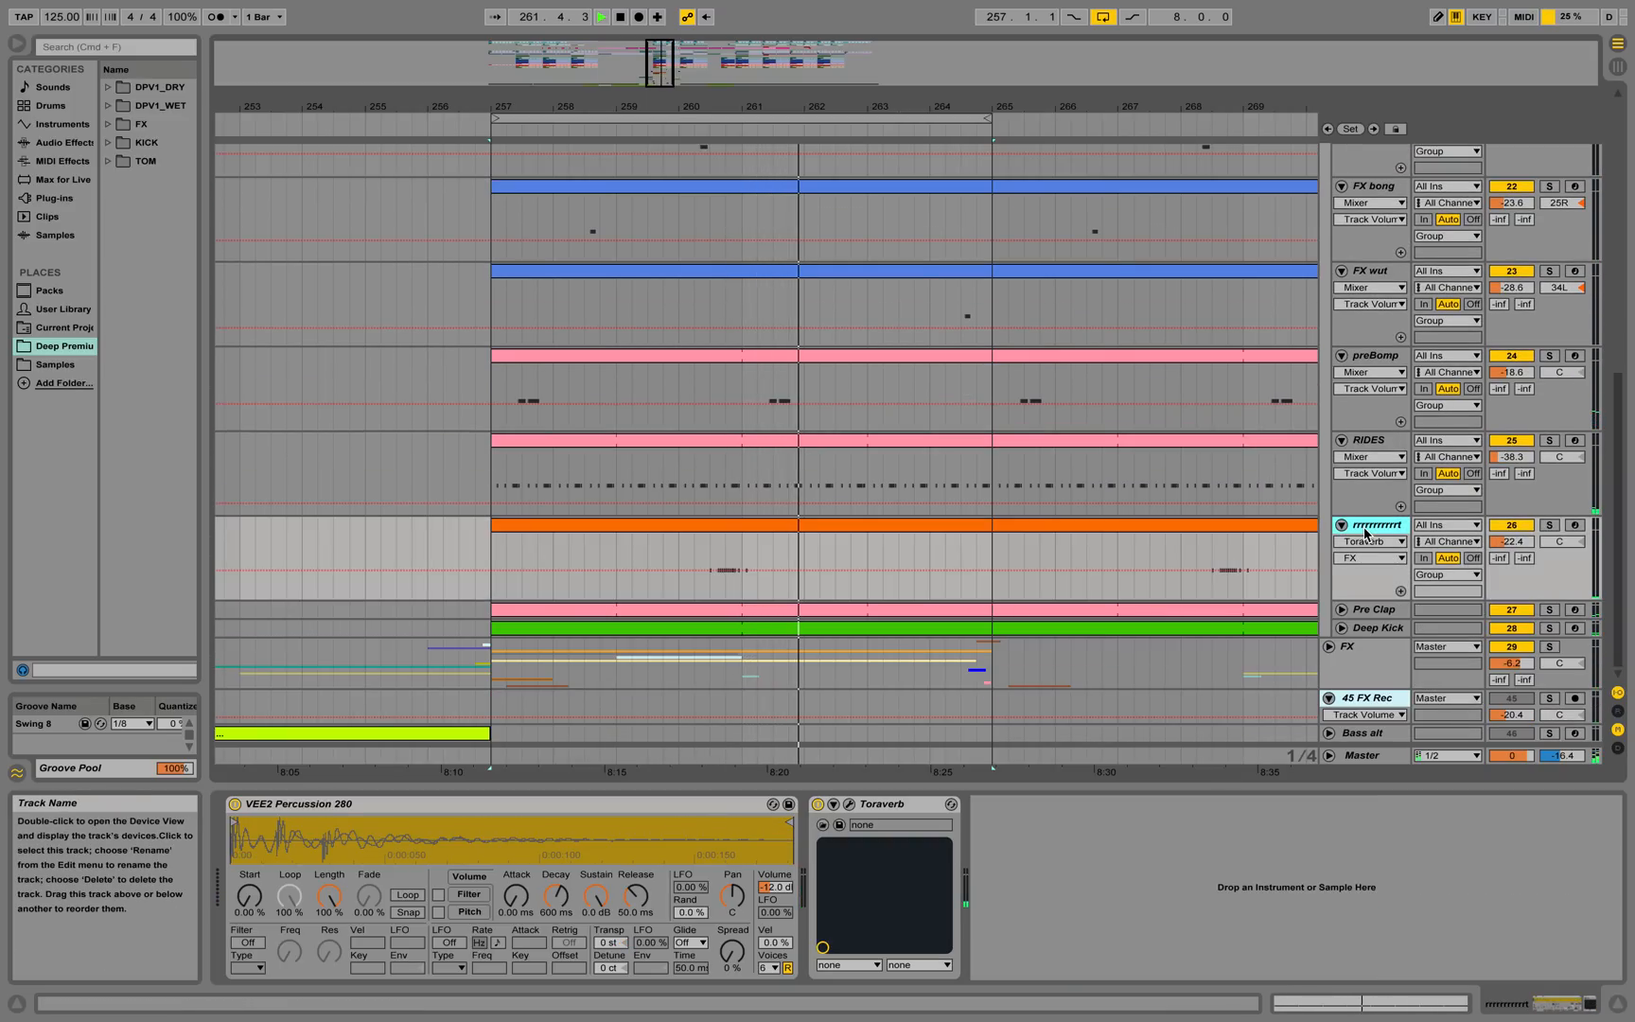
Open the rrrrrrrrrrrt clip's MIDI notes, play through the roll starting at 4.3, and close the clip view
left_click(747, 534)
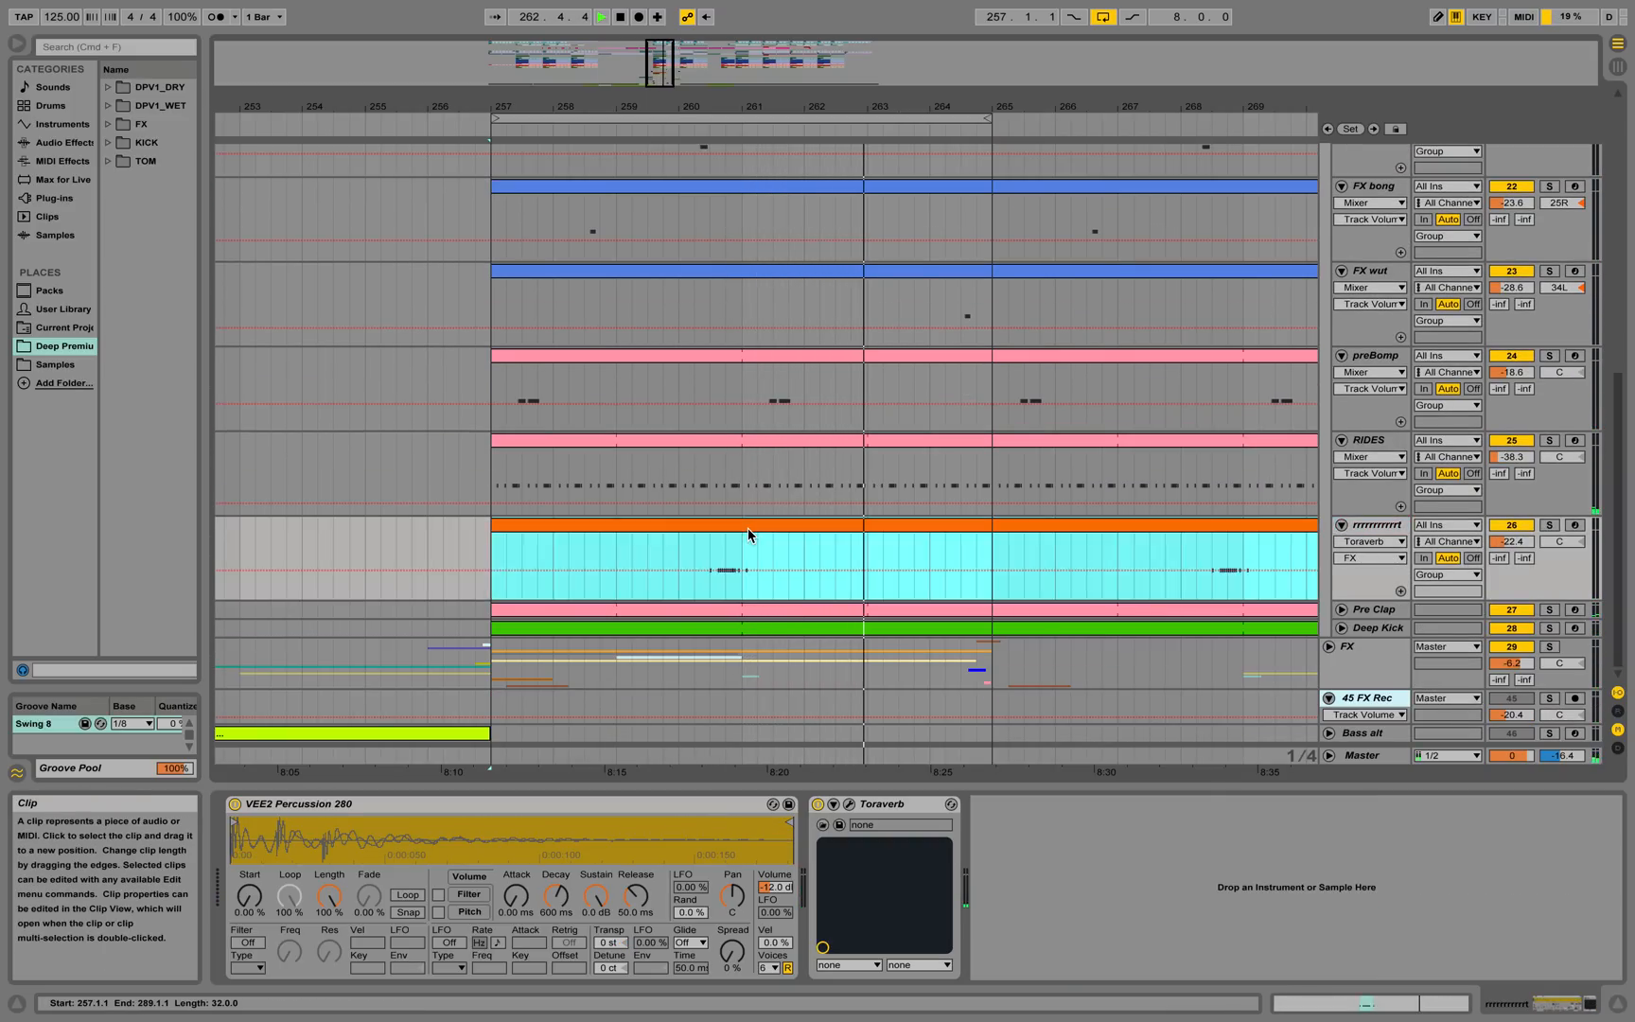
double_click(748, 535)
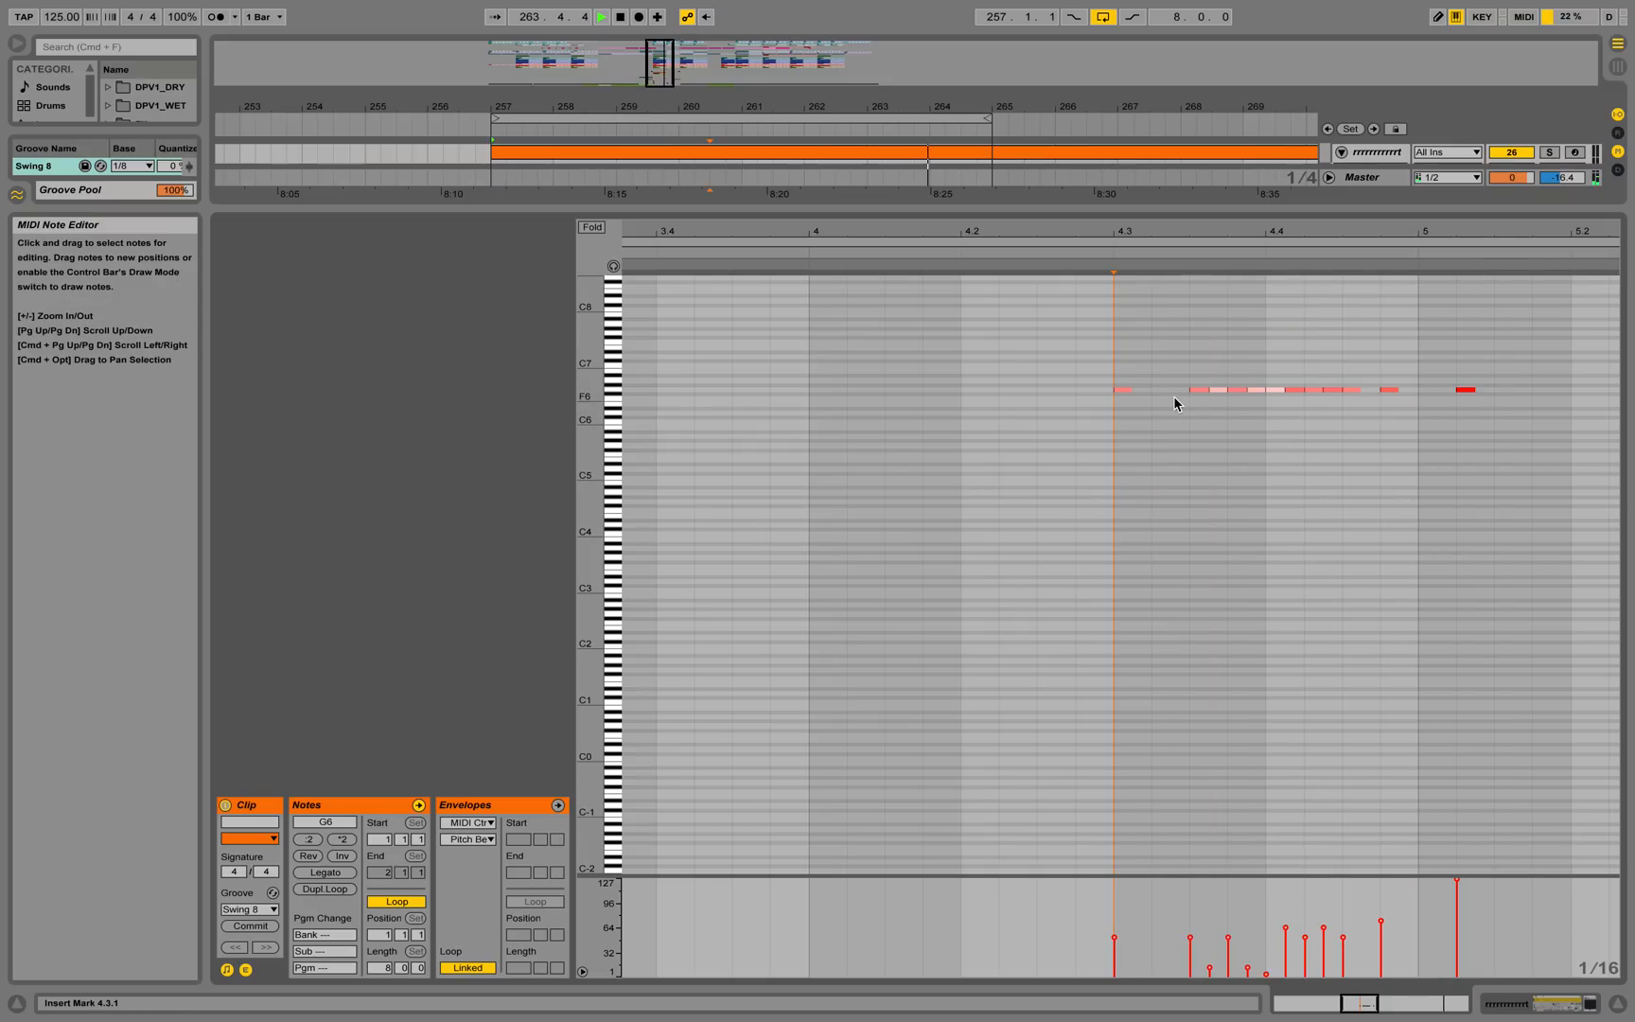
left_click(1056, 257)
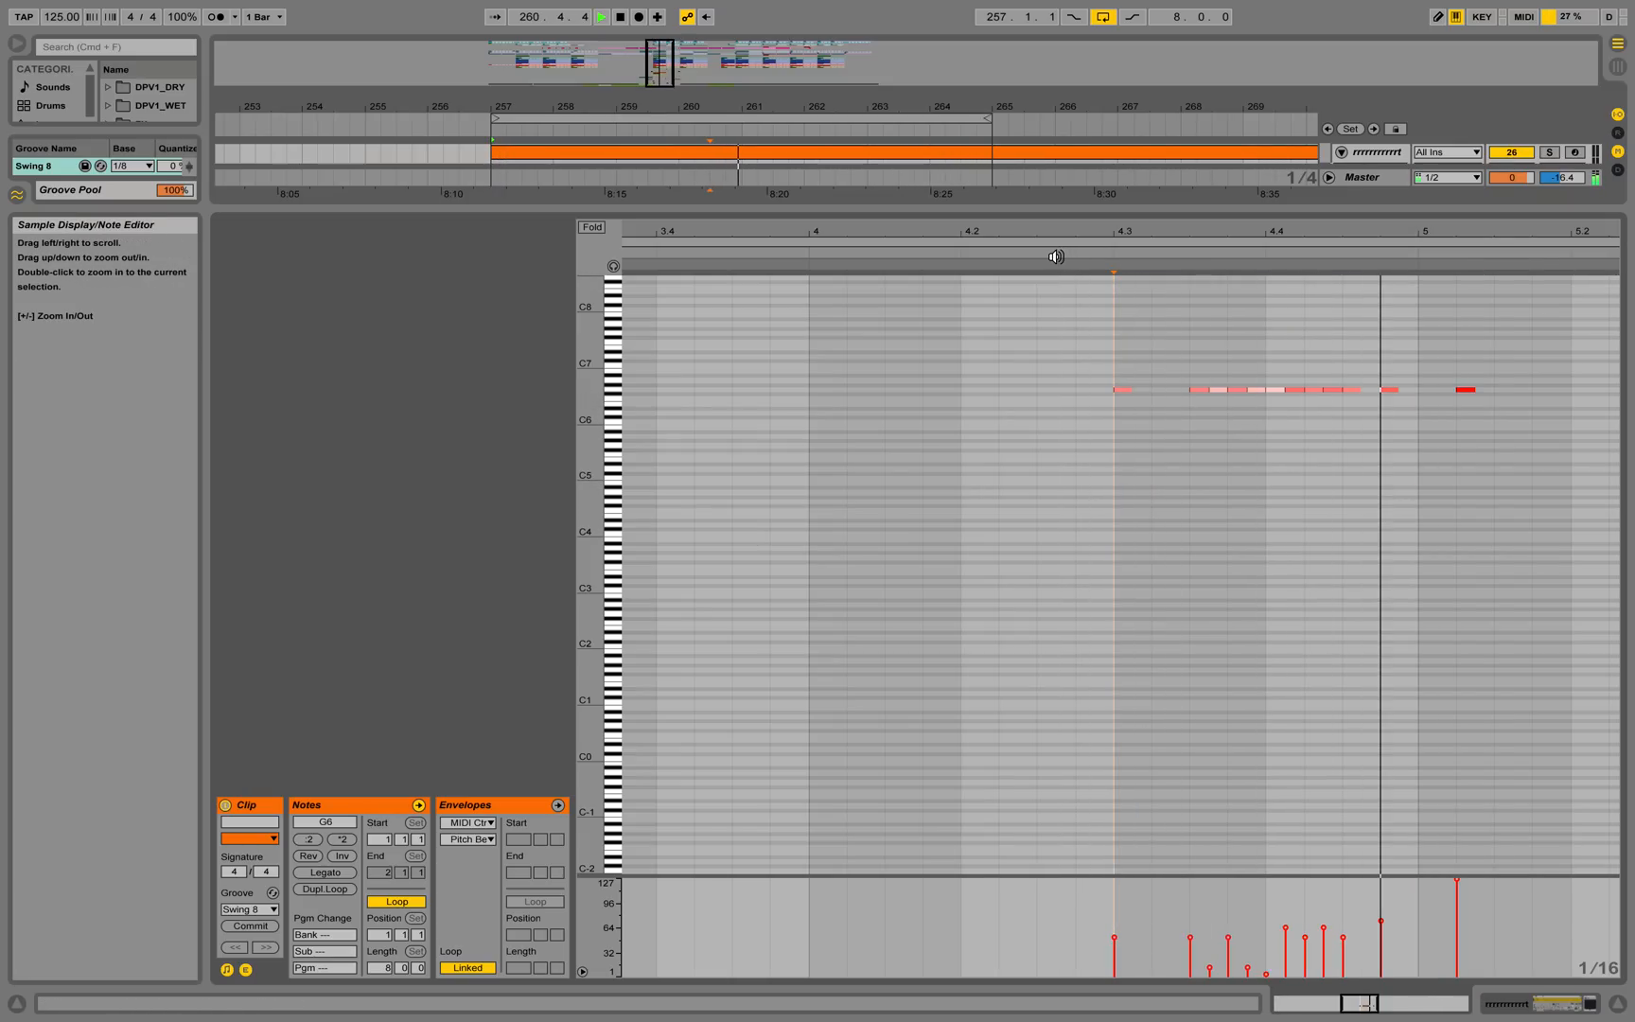
left_click(749, 255)
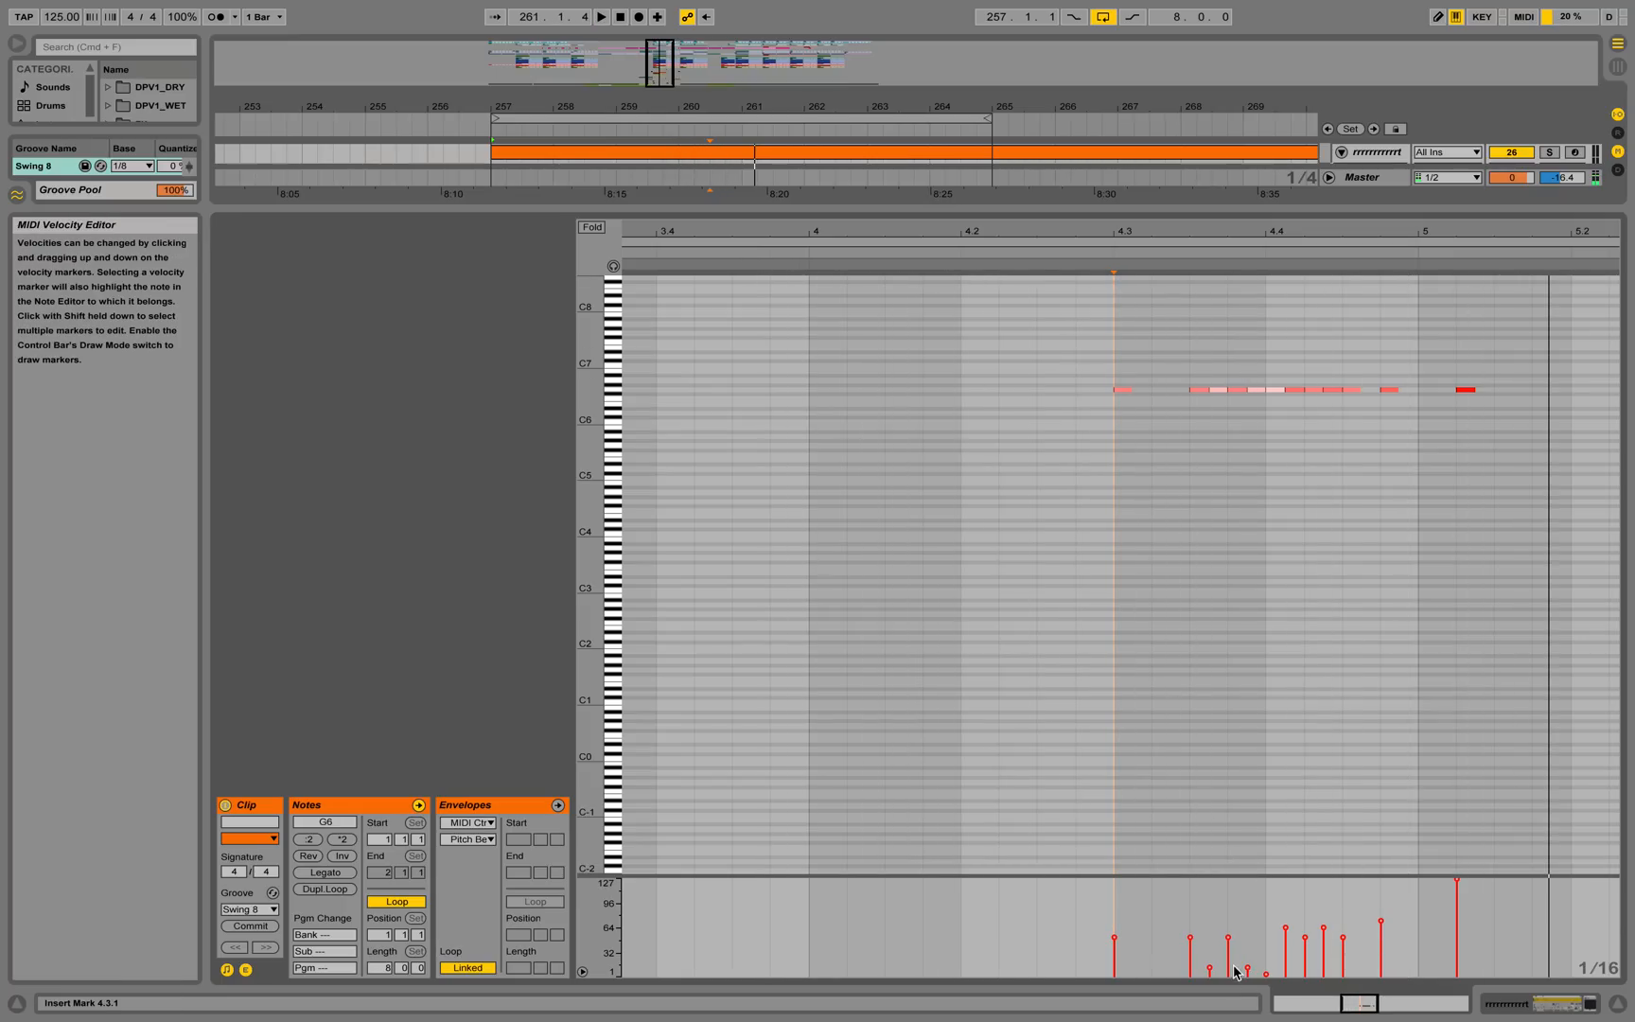
left_click(1617, 1005)
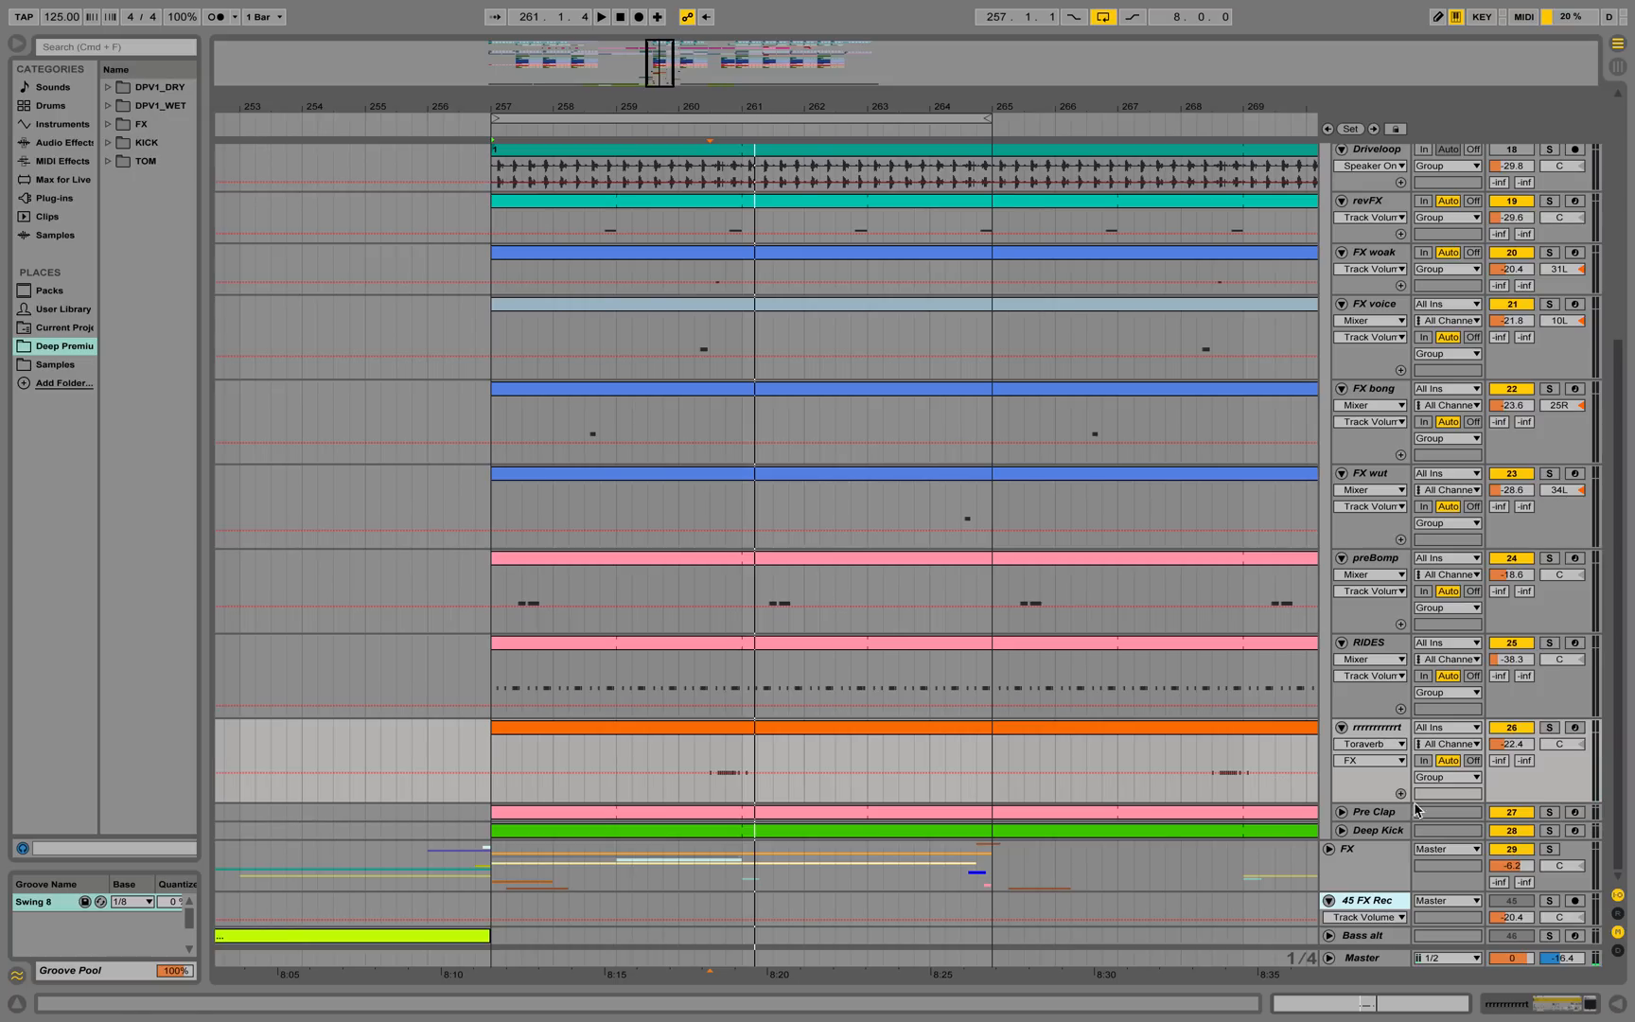
Unfold the Pre Clap and Deep Kick tracks at the end of the Drums group
left_click(1343, 812)
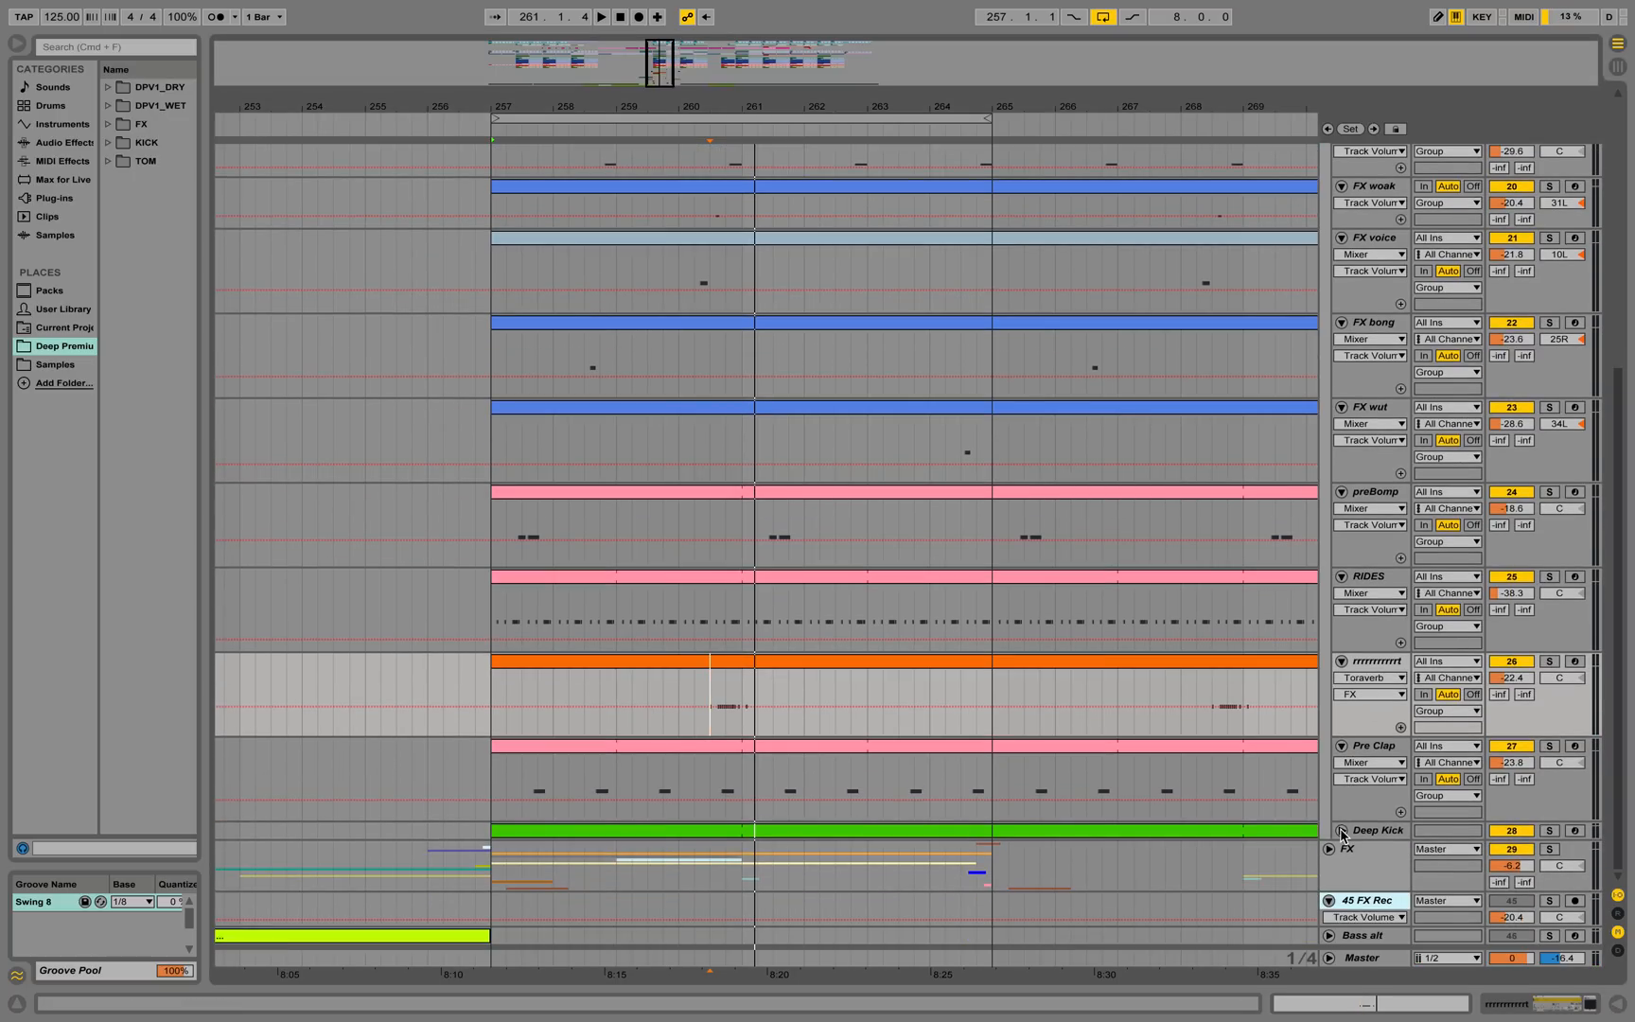
left_click(1343, 831)
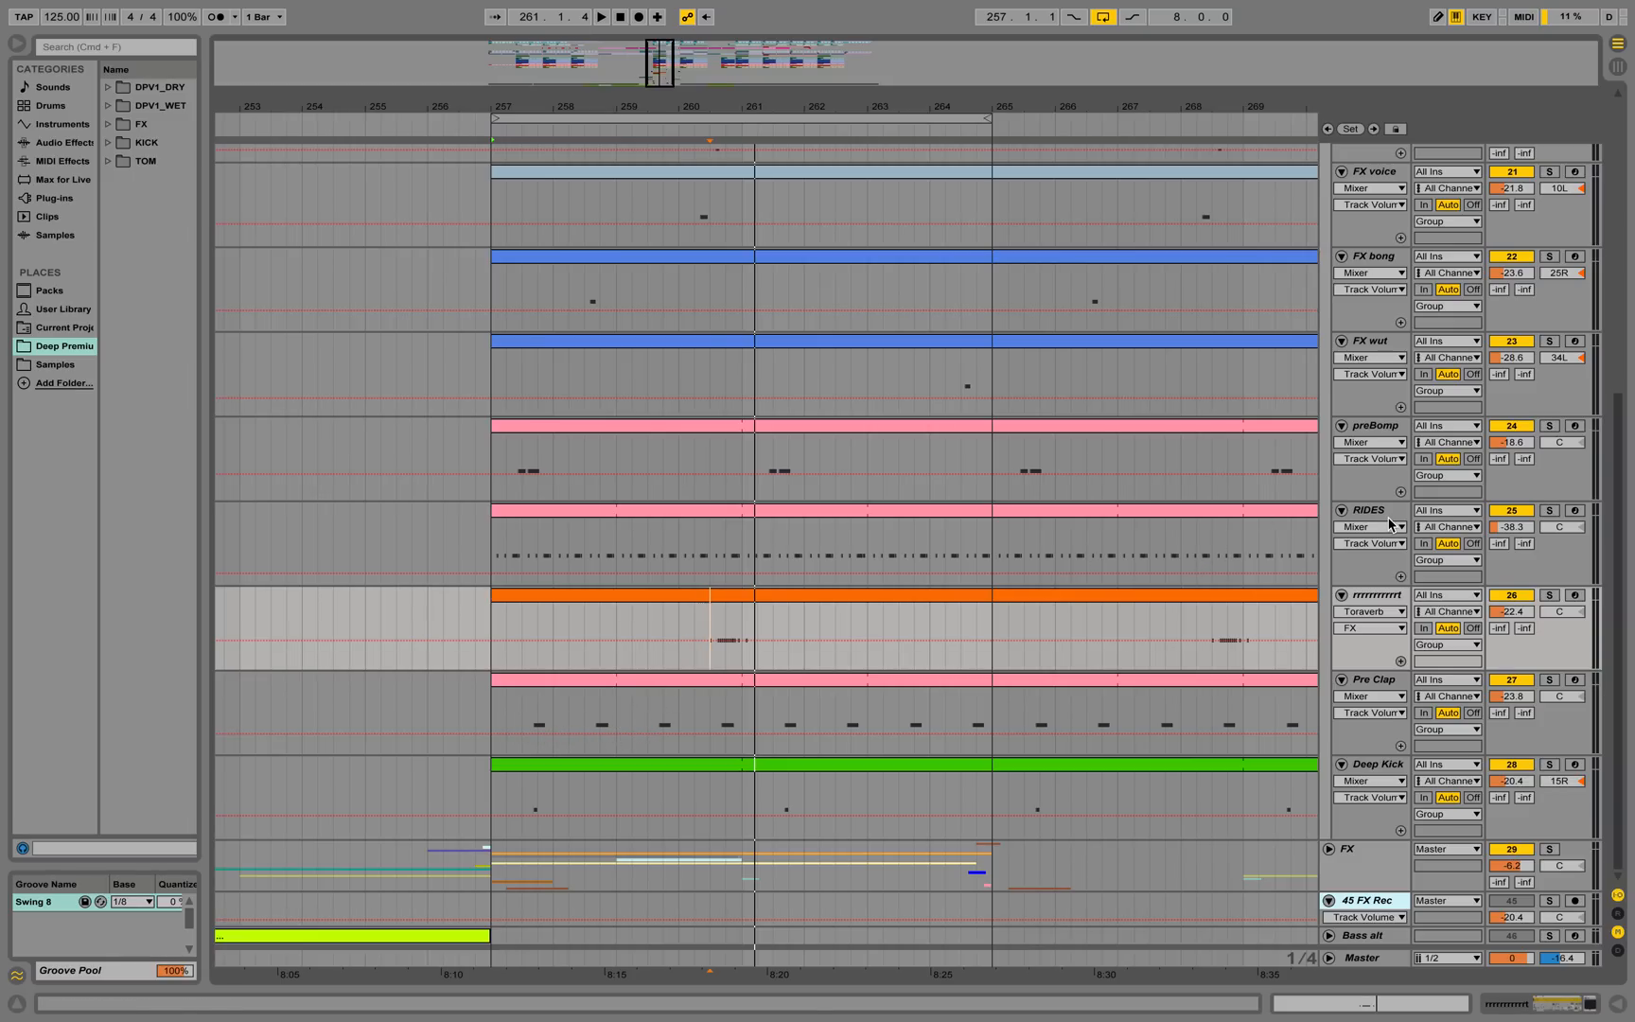
Fold the Drums group and play the soloed drums for a moment
scroll(1333, 508, "up", 3)
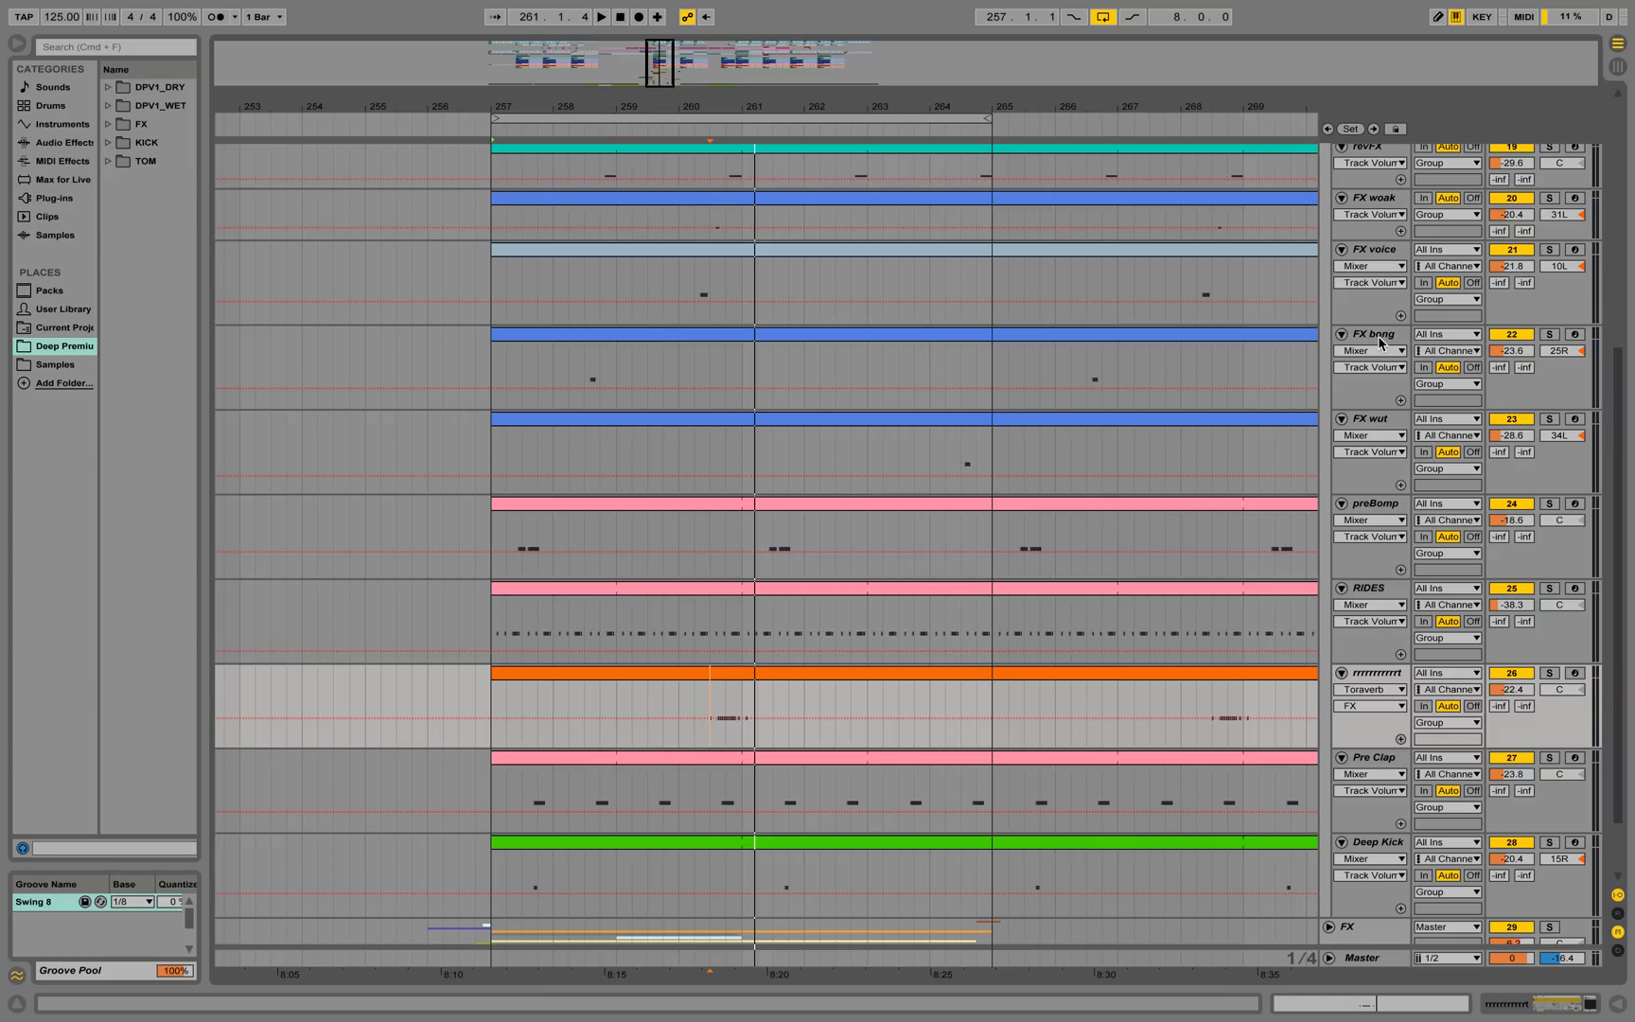
scroll(1355, 380, "up", 10)
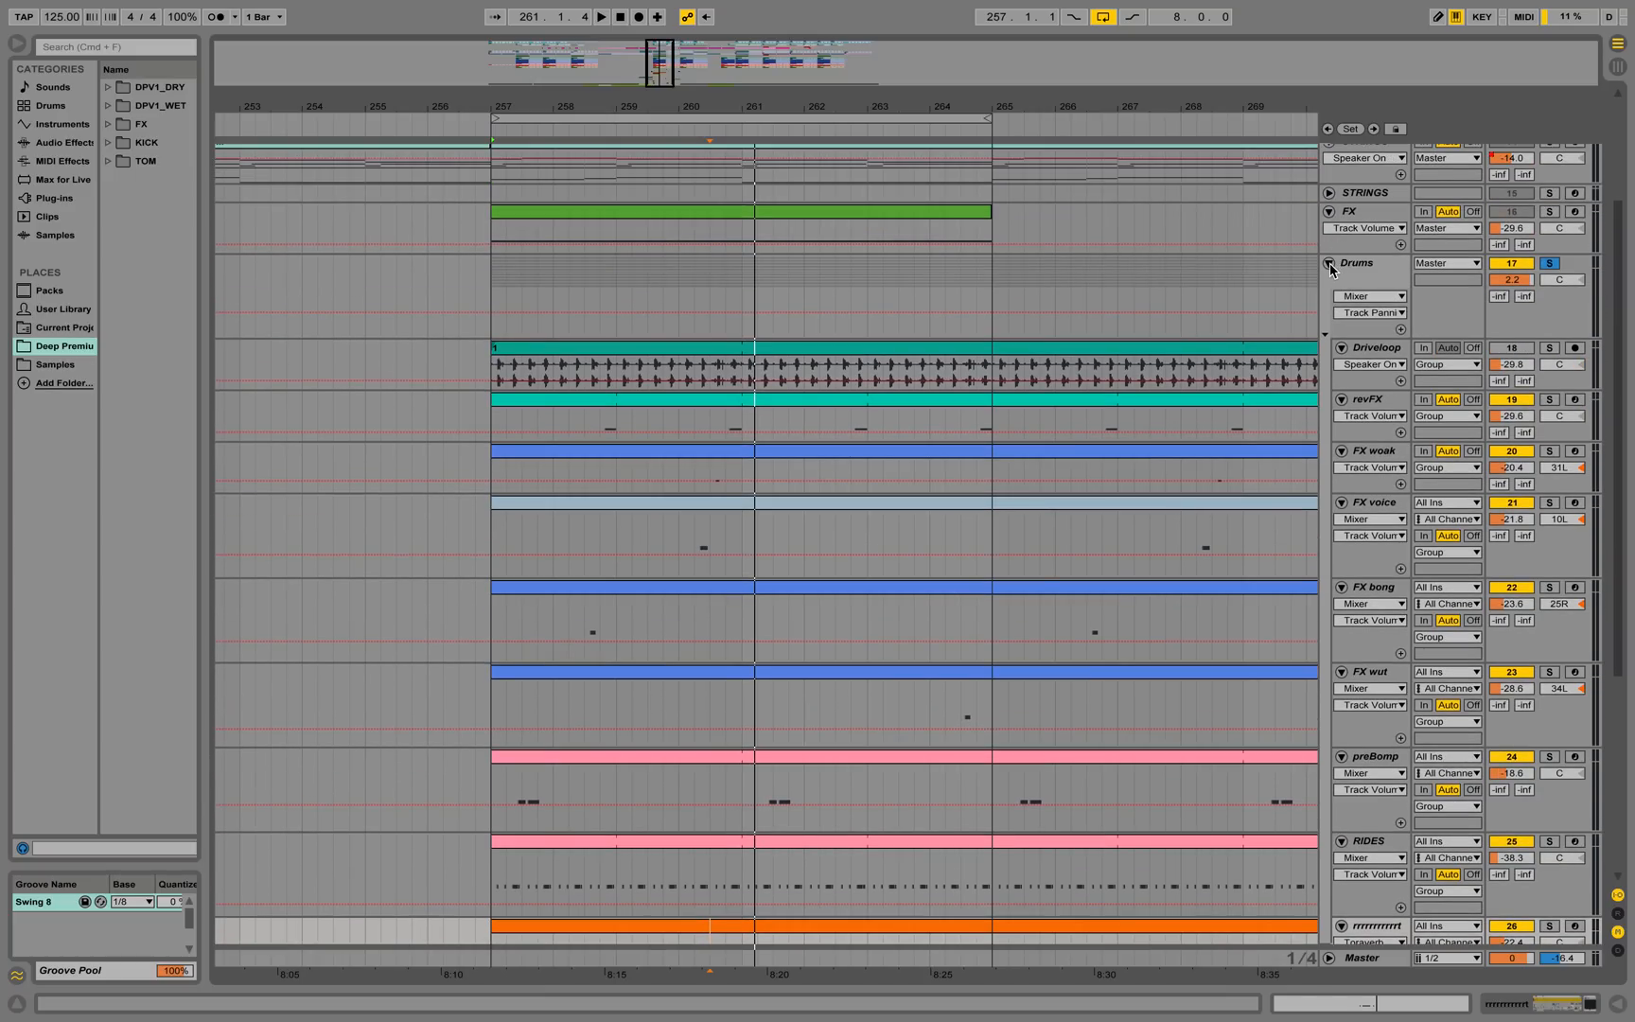
left_click(1329, 264)
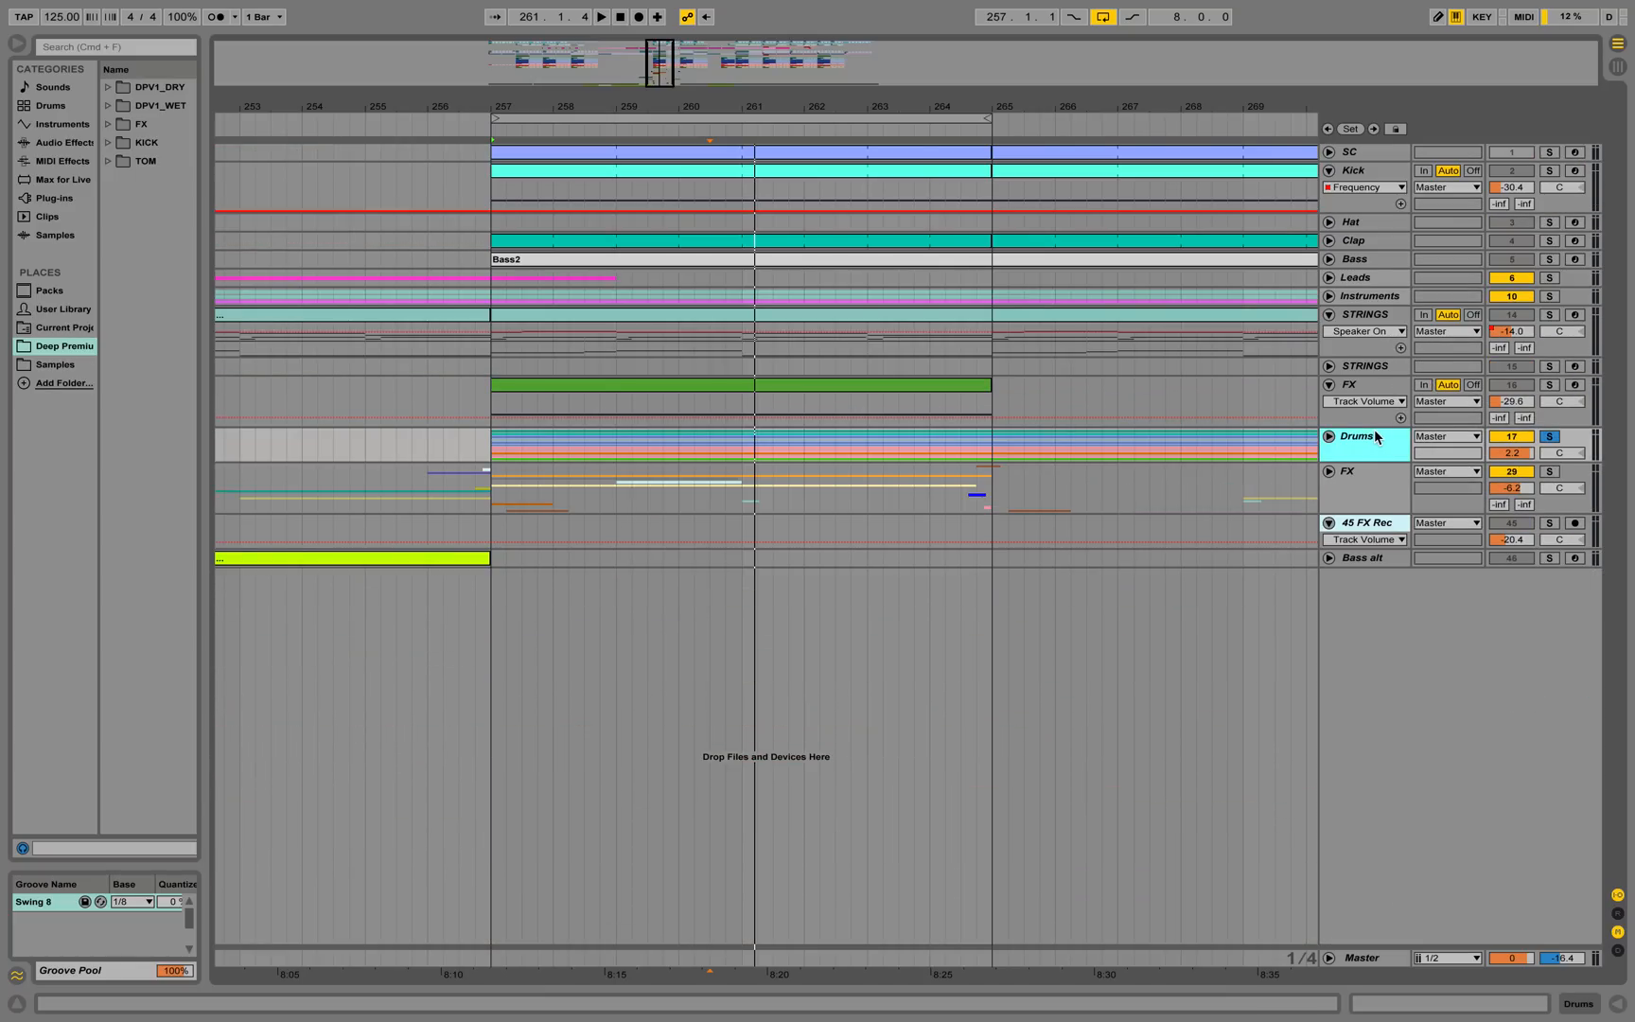
key("space")
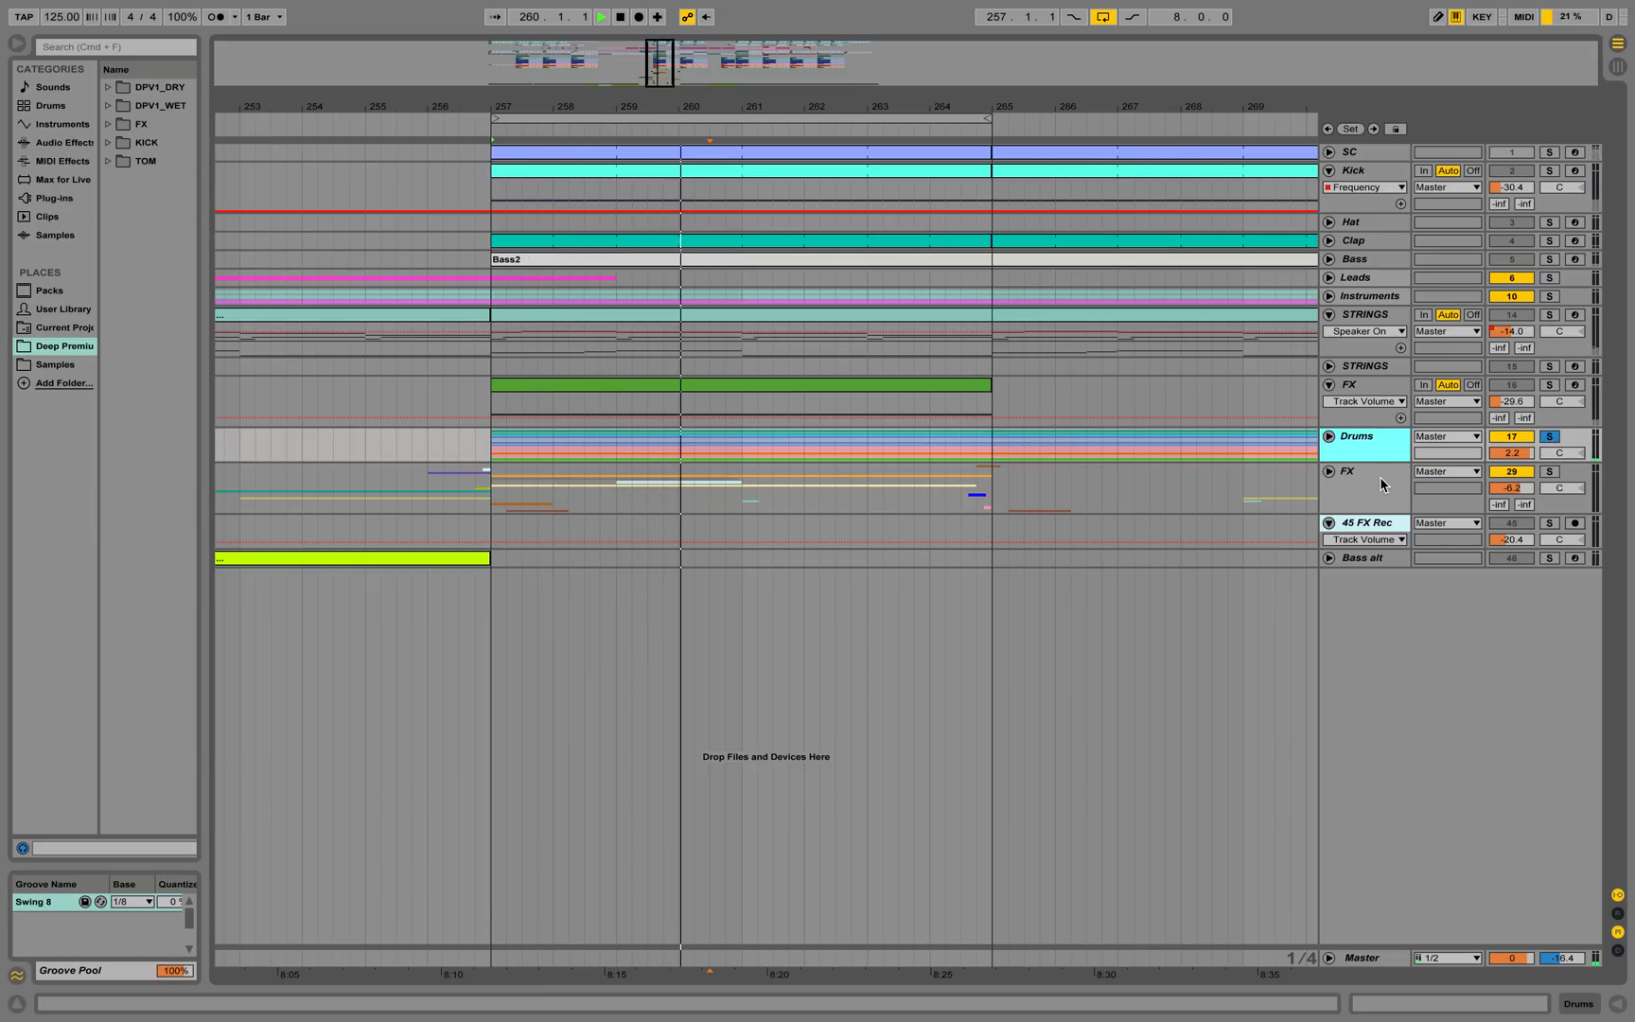
key("space")
Unfold the FX group below Drums and solo it in place of the drums
left_click(1376, 476)
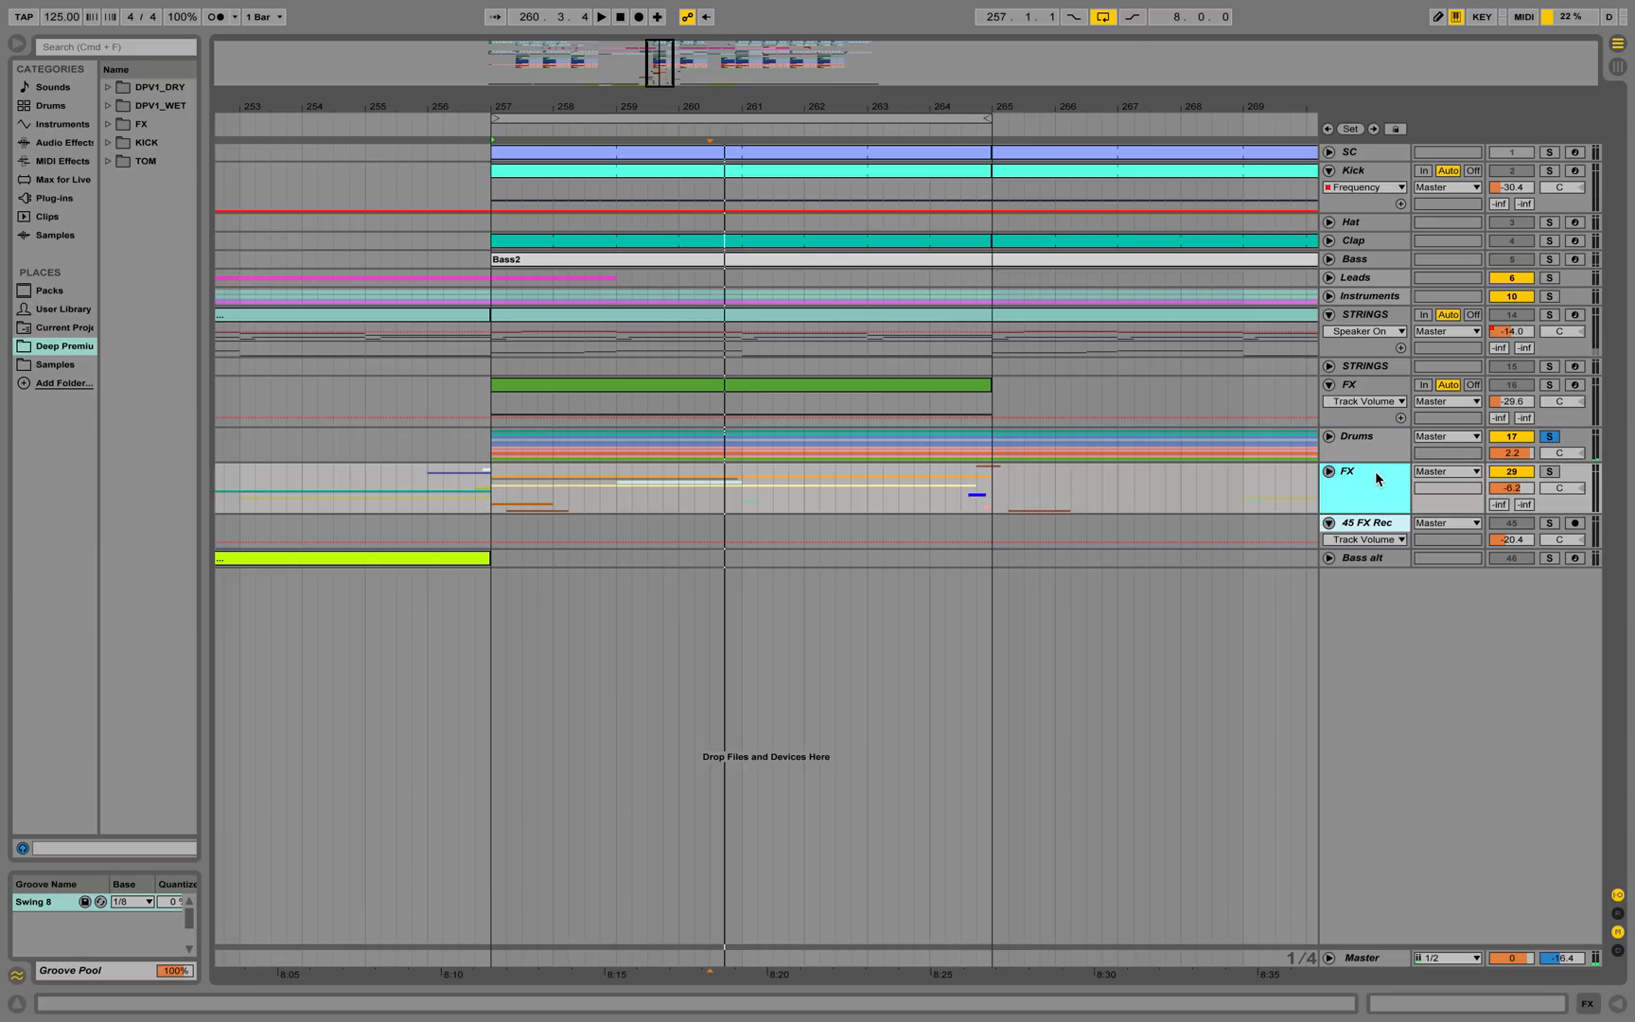
left_click(1329, 471)
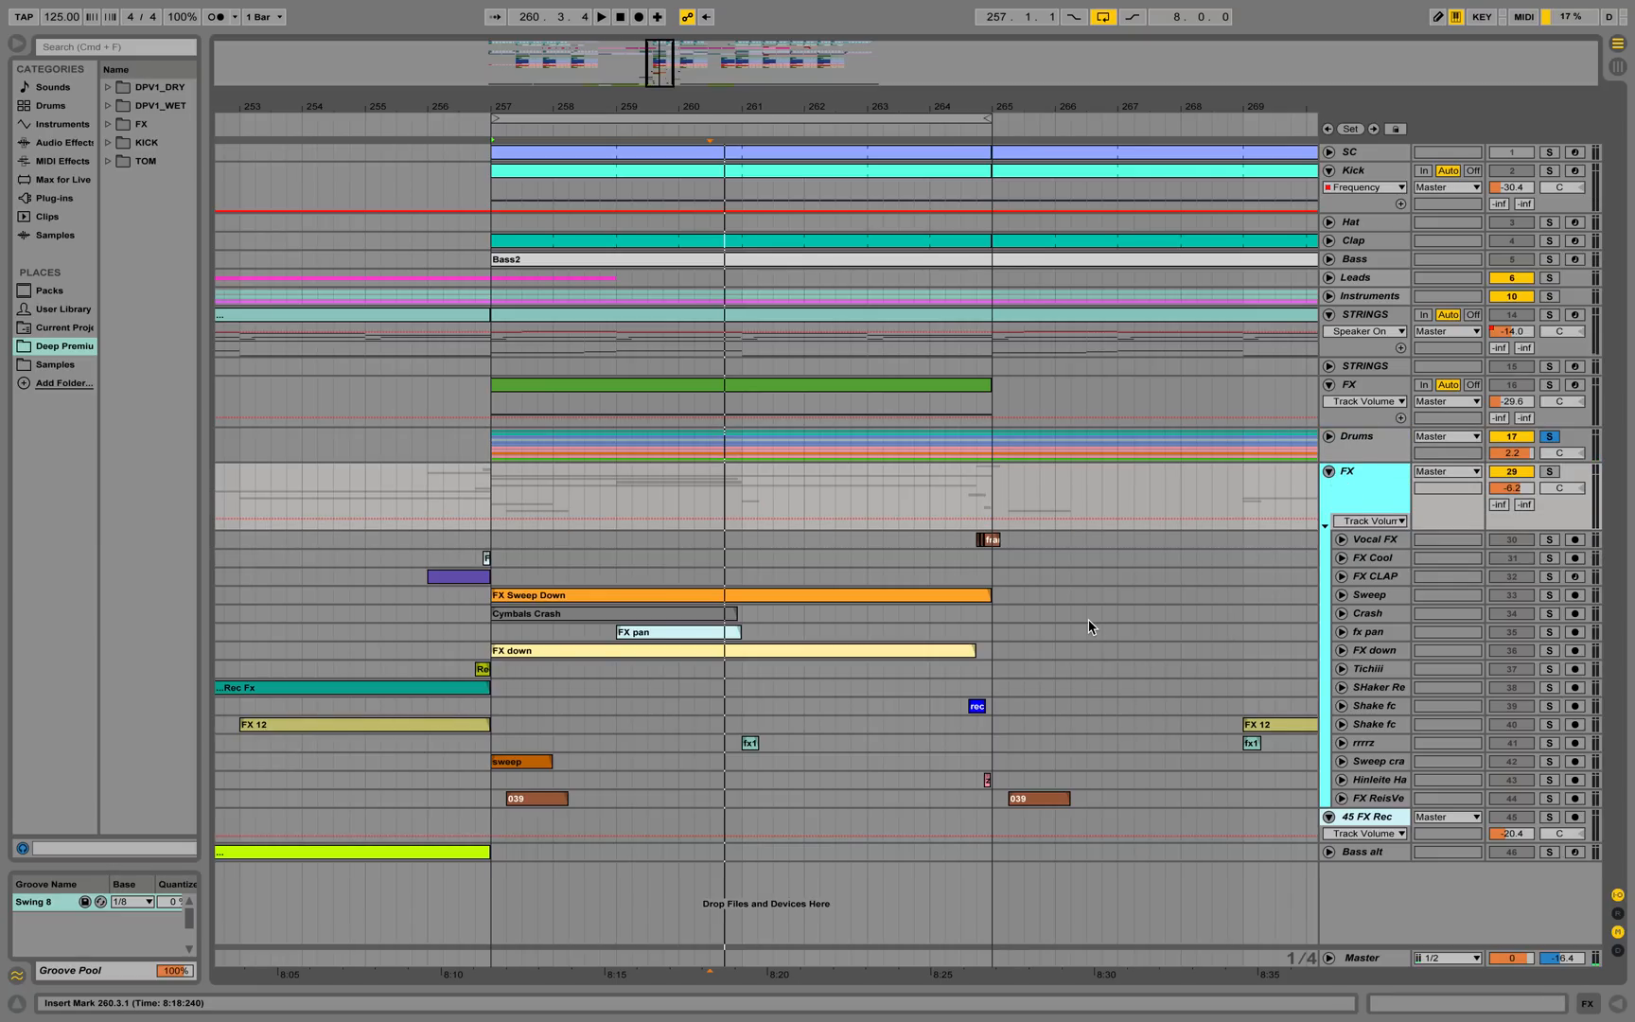
left_click(1550, 472)
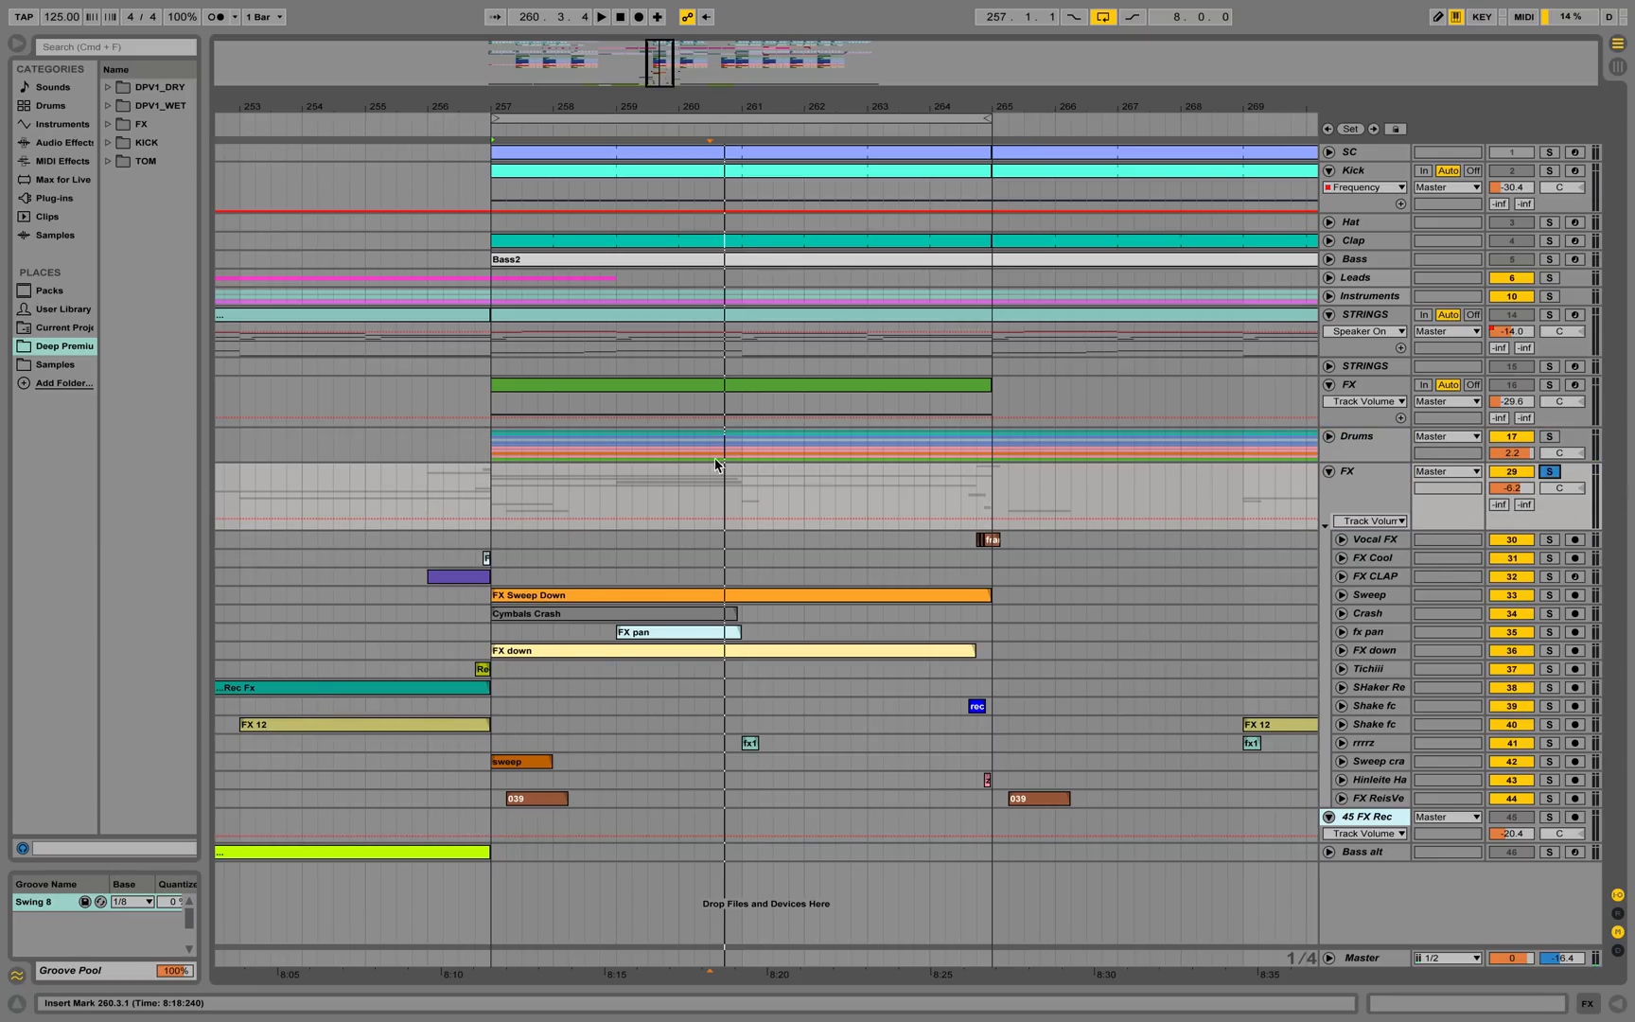
Play the soloed FX group from bar 257, and again from about bar 253
left_click(477, 126)
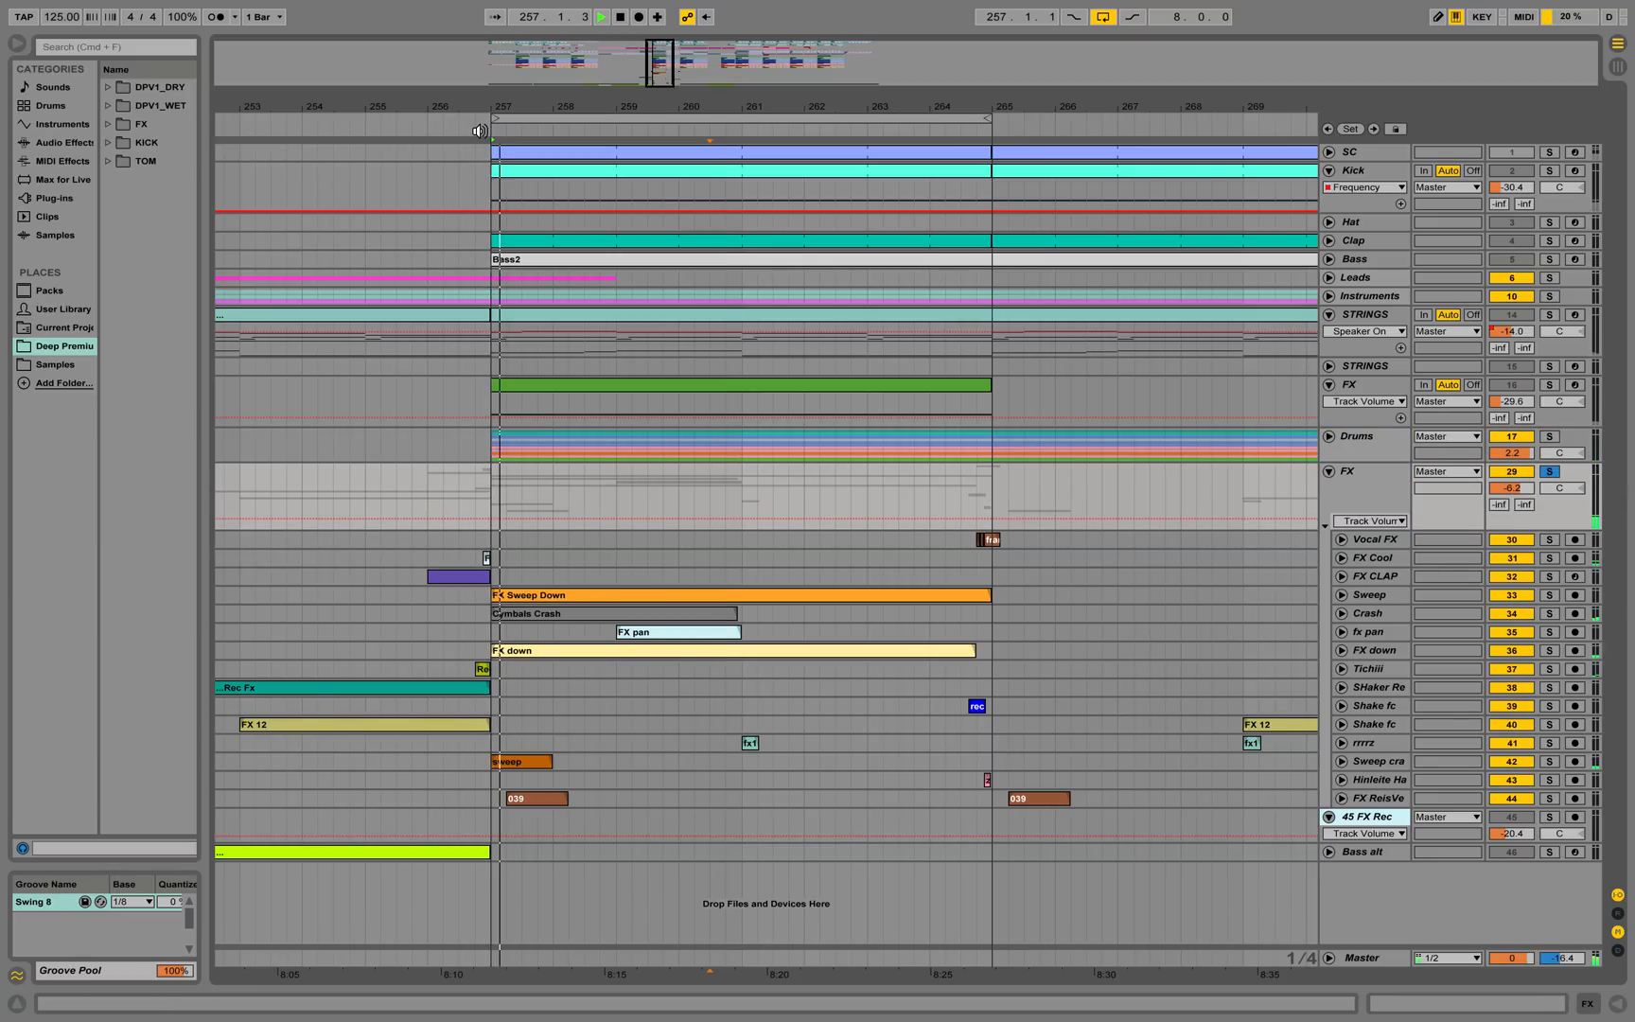
key("space")
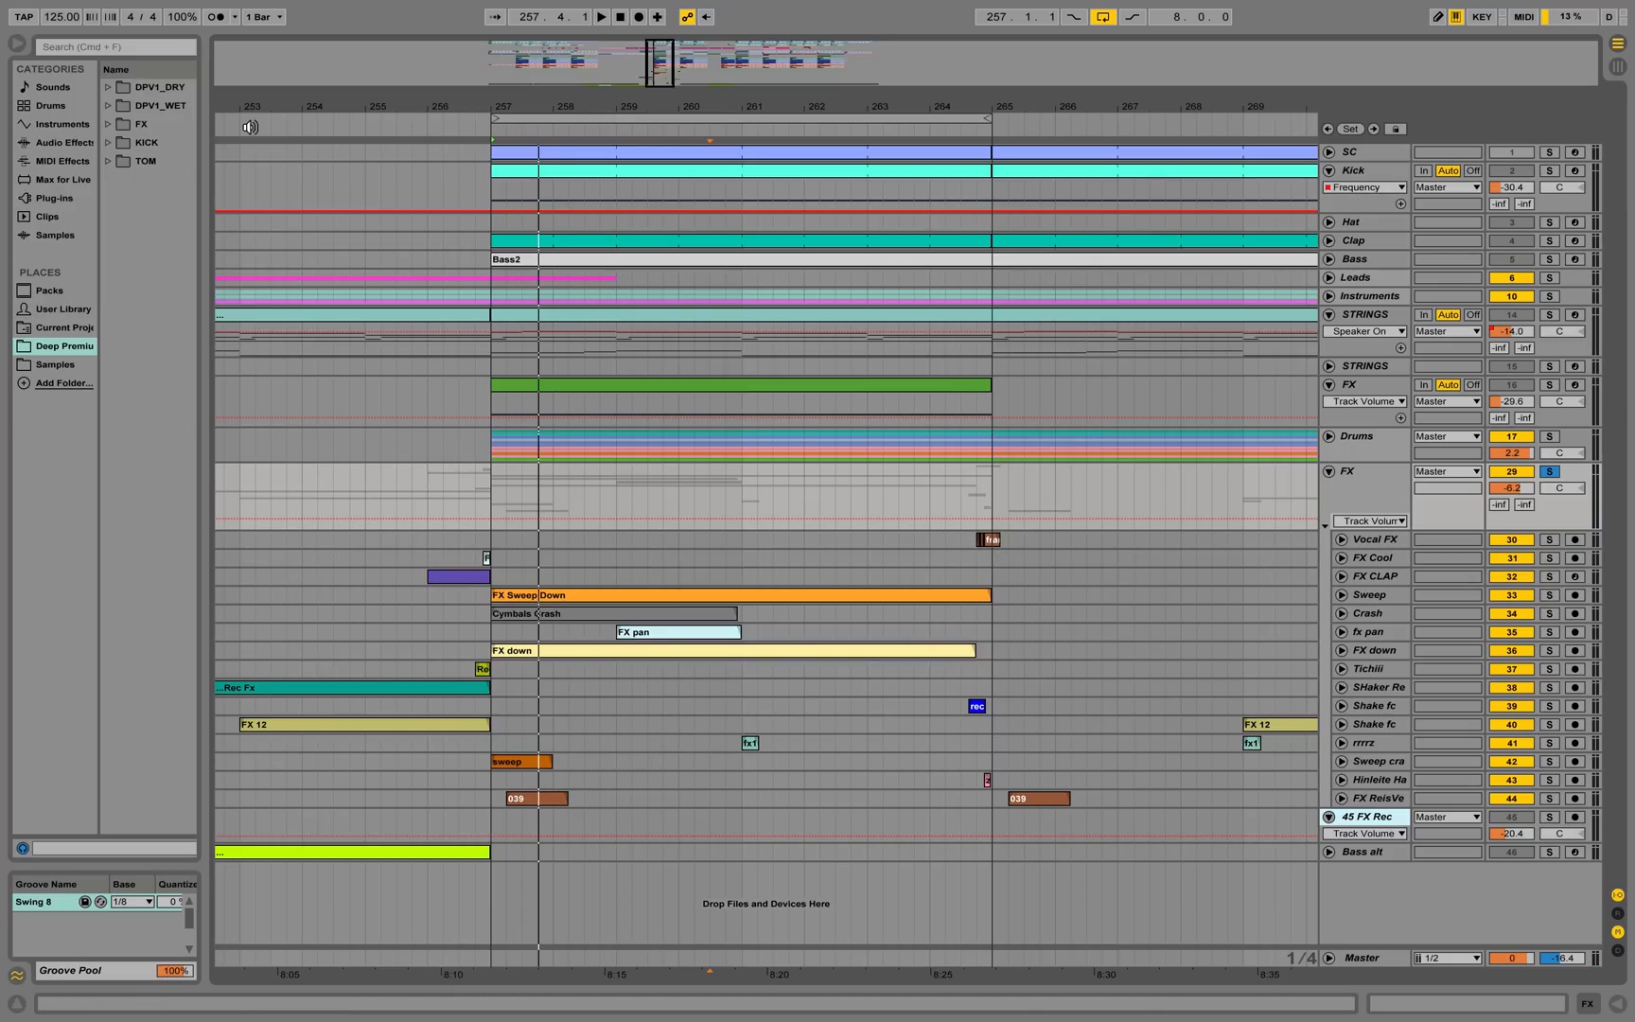
key("space")
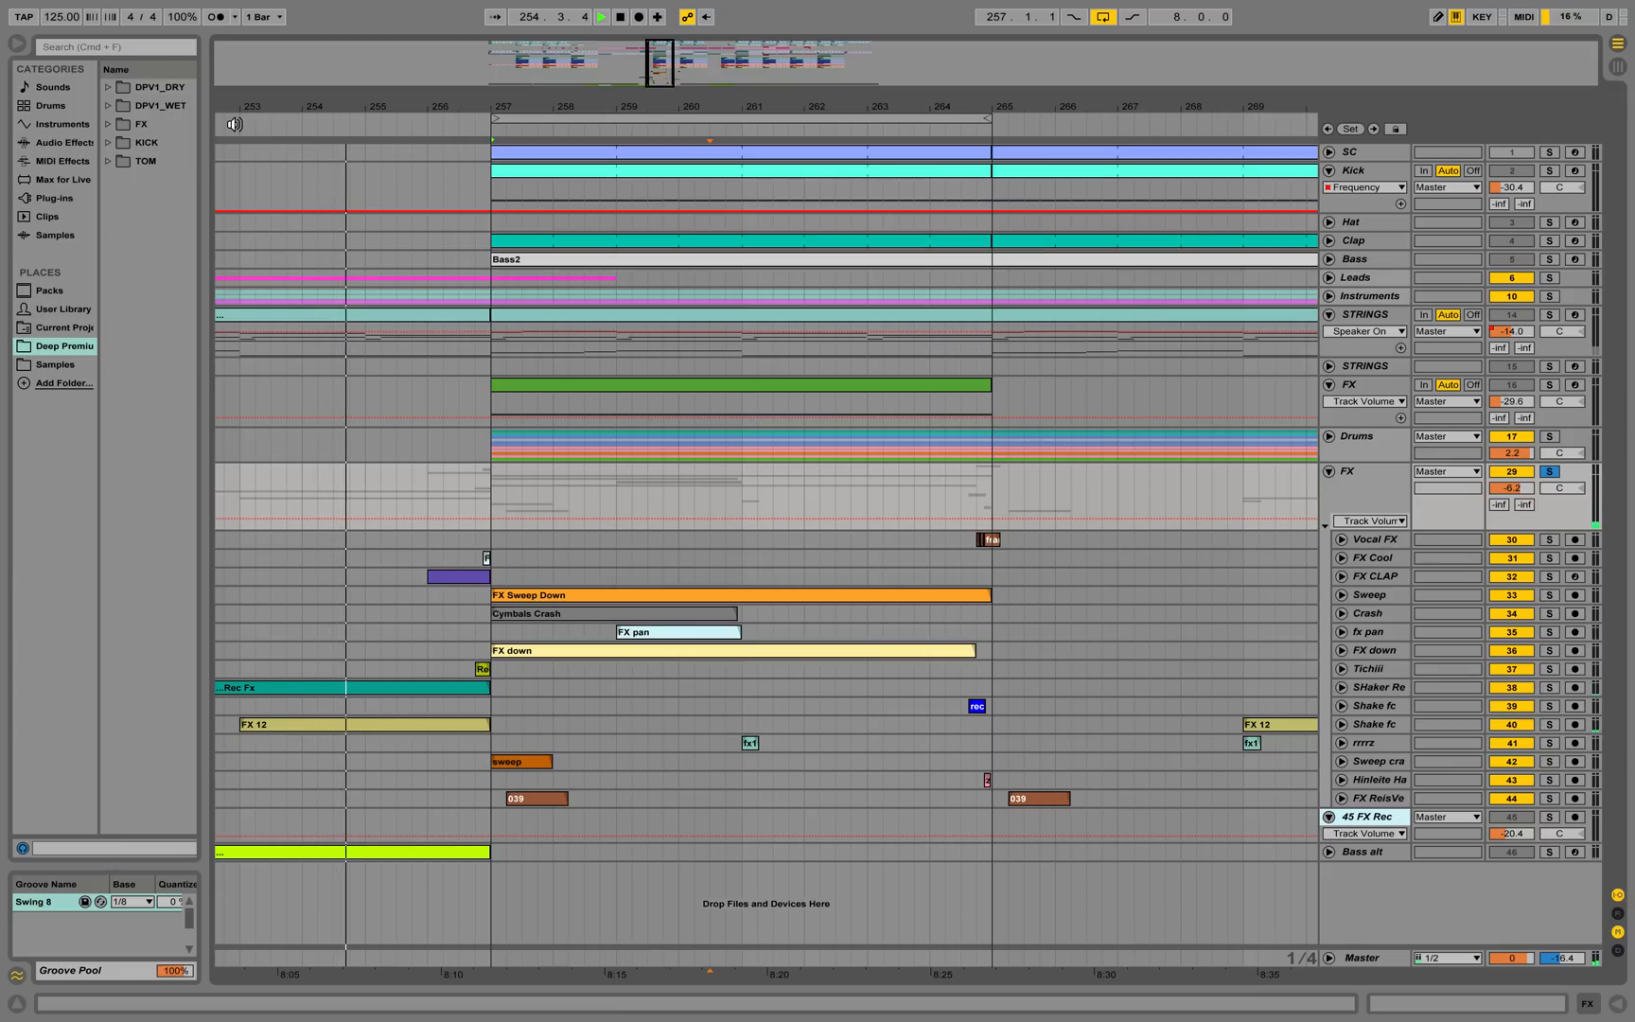
Unfold the fx pan and Vocal FX tracks in the FX group to show their waveforms
key("minus")
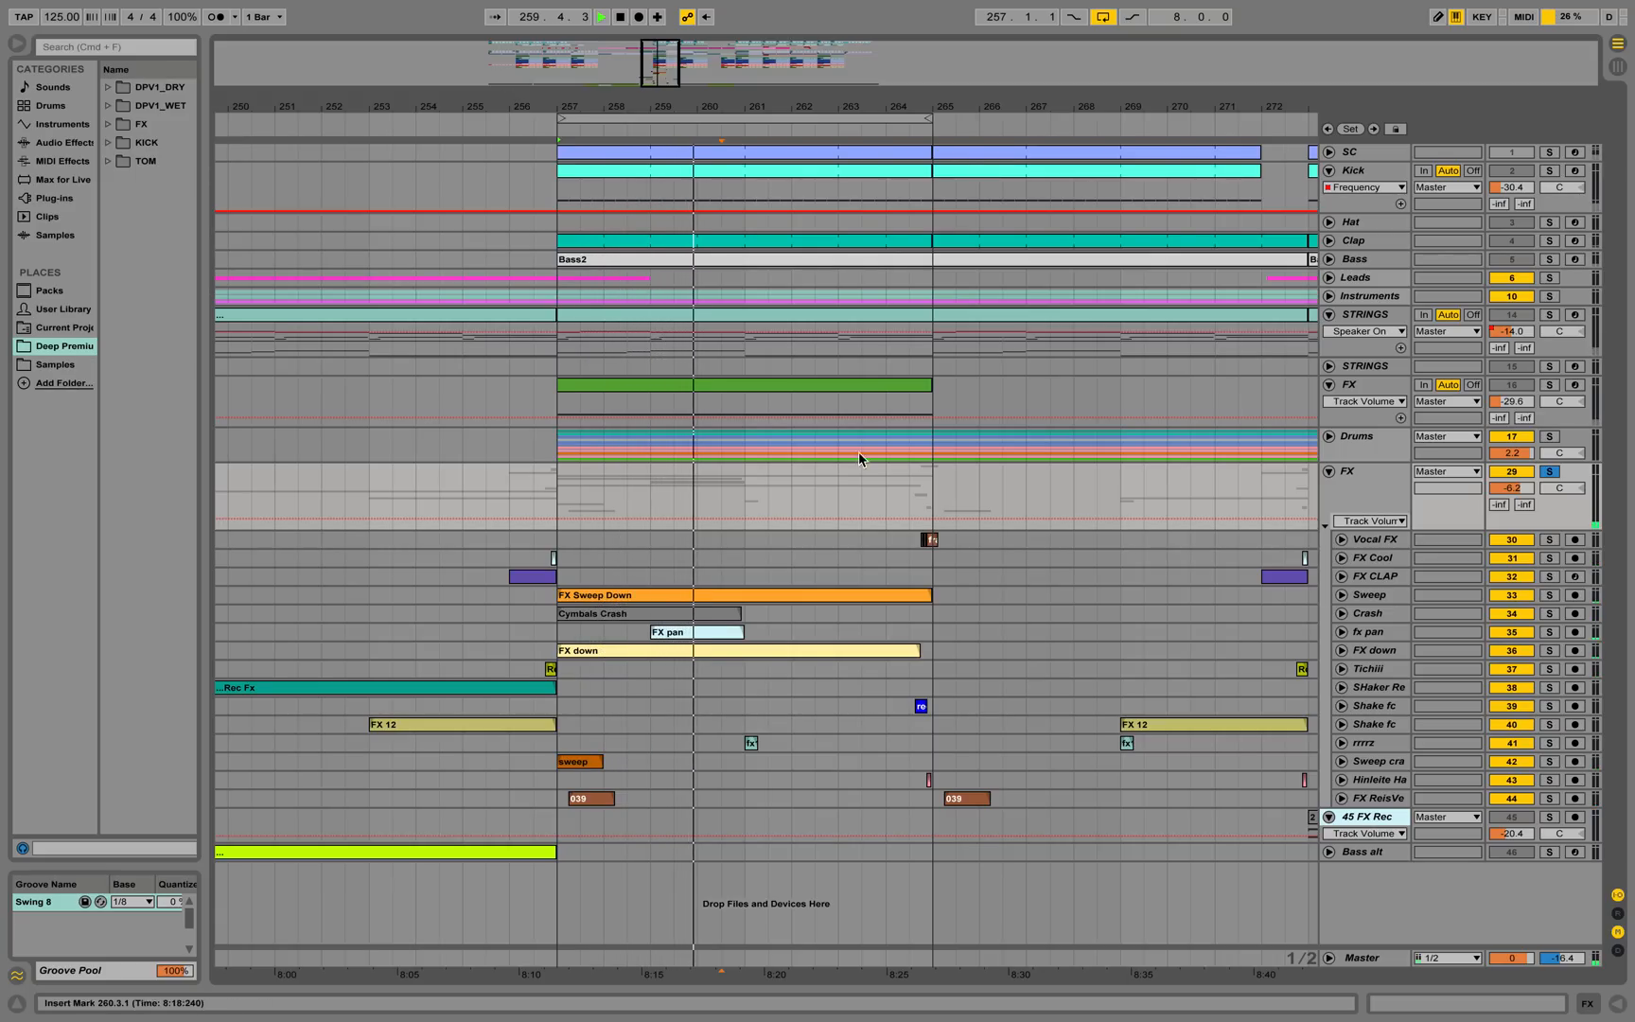
left_click(1342, 632)
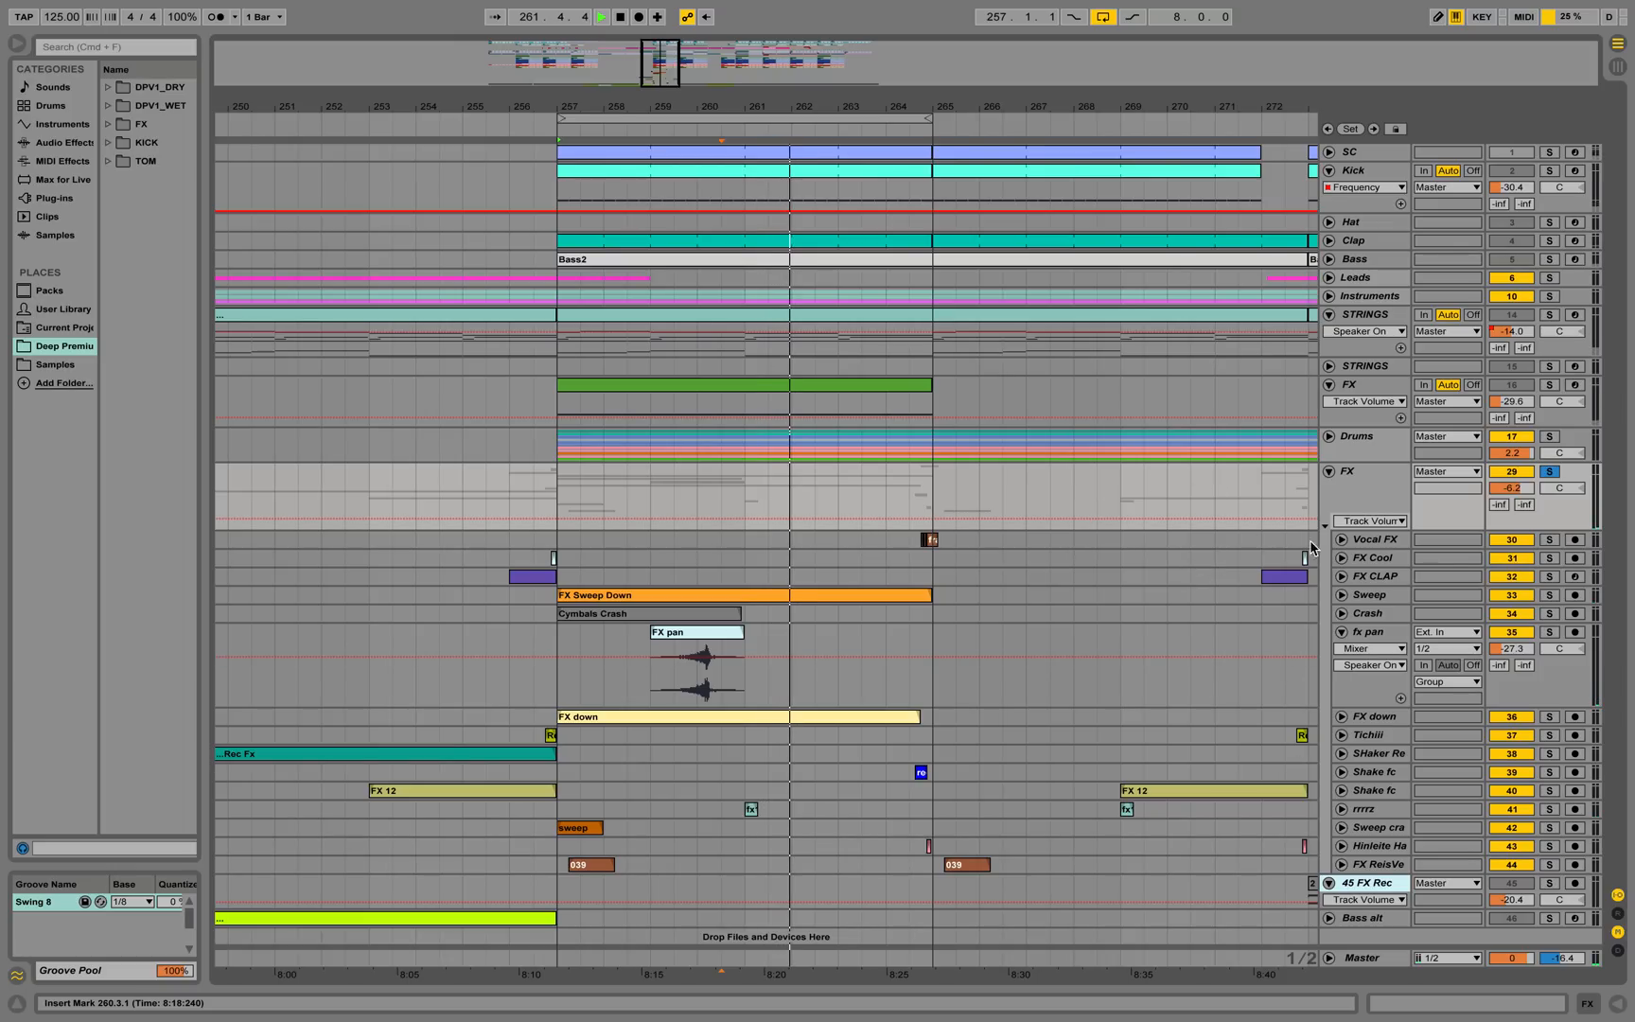
left_click(1342, 540)
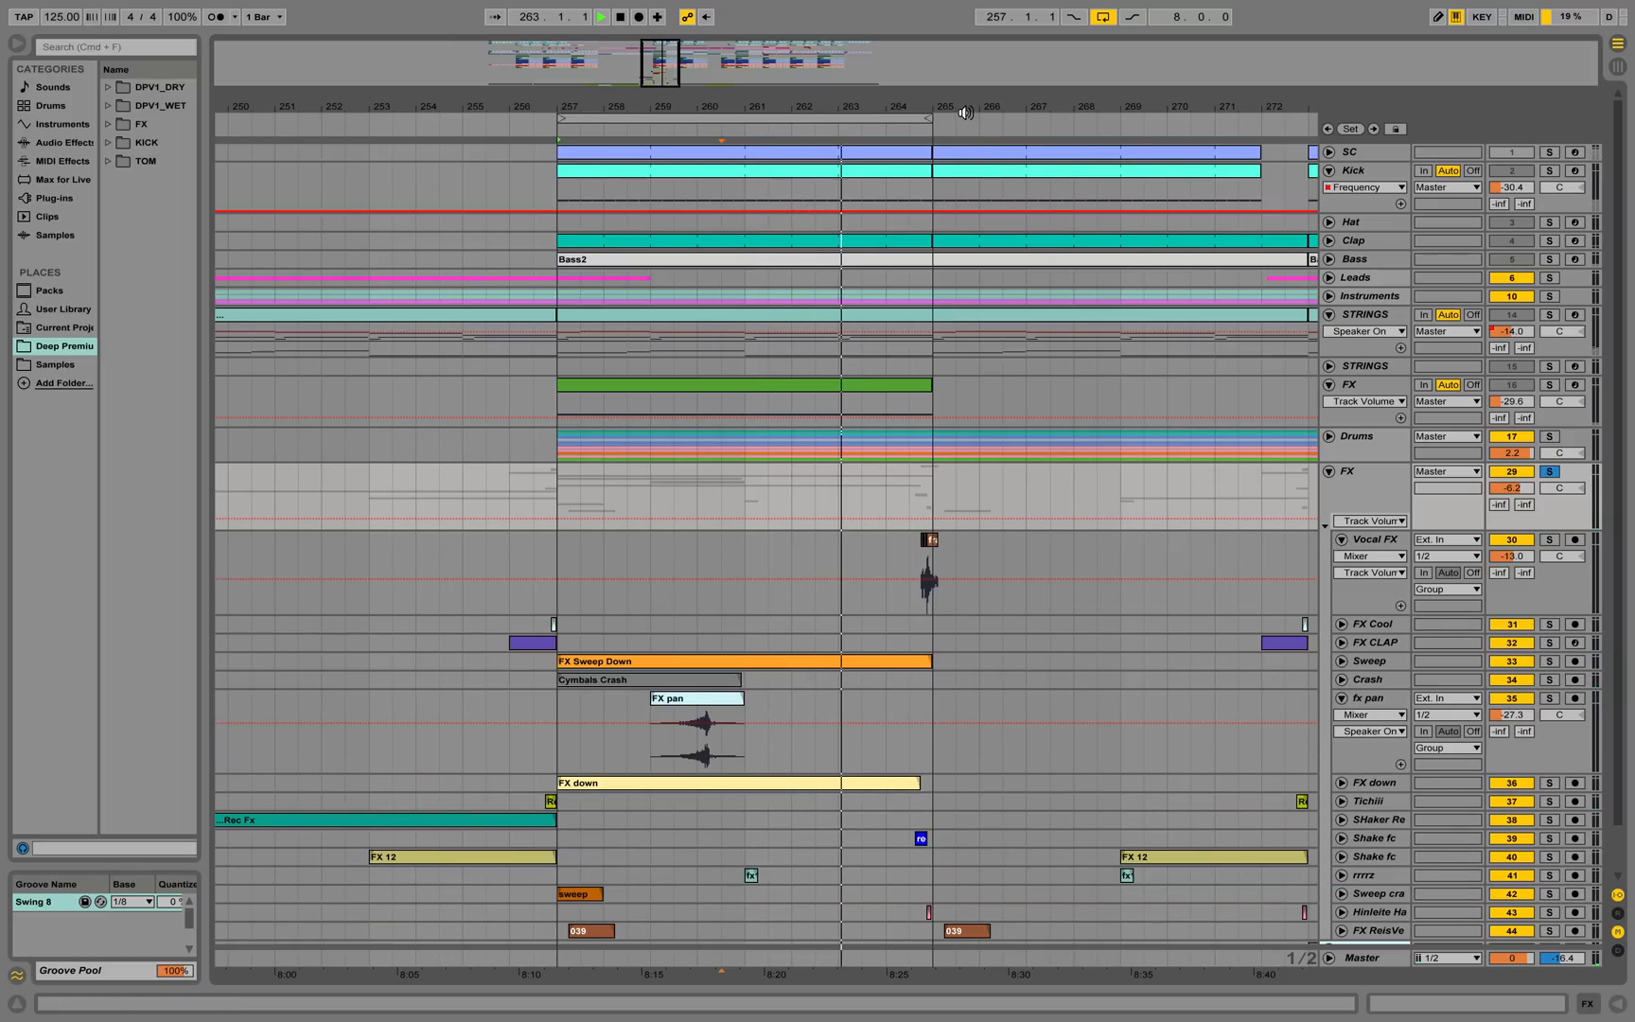
Solo the Vocal FX track and play its vocal clips starting at 264.3.4
left_click_drag(959, 107, 961, 180)
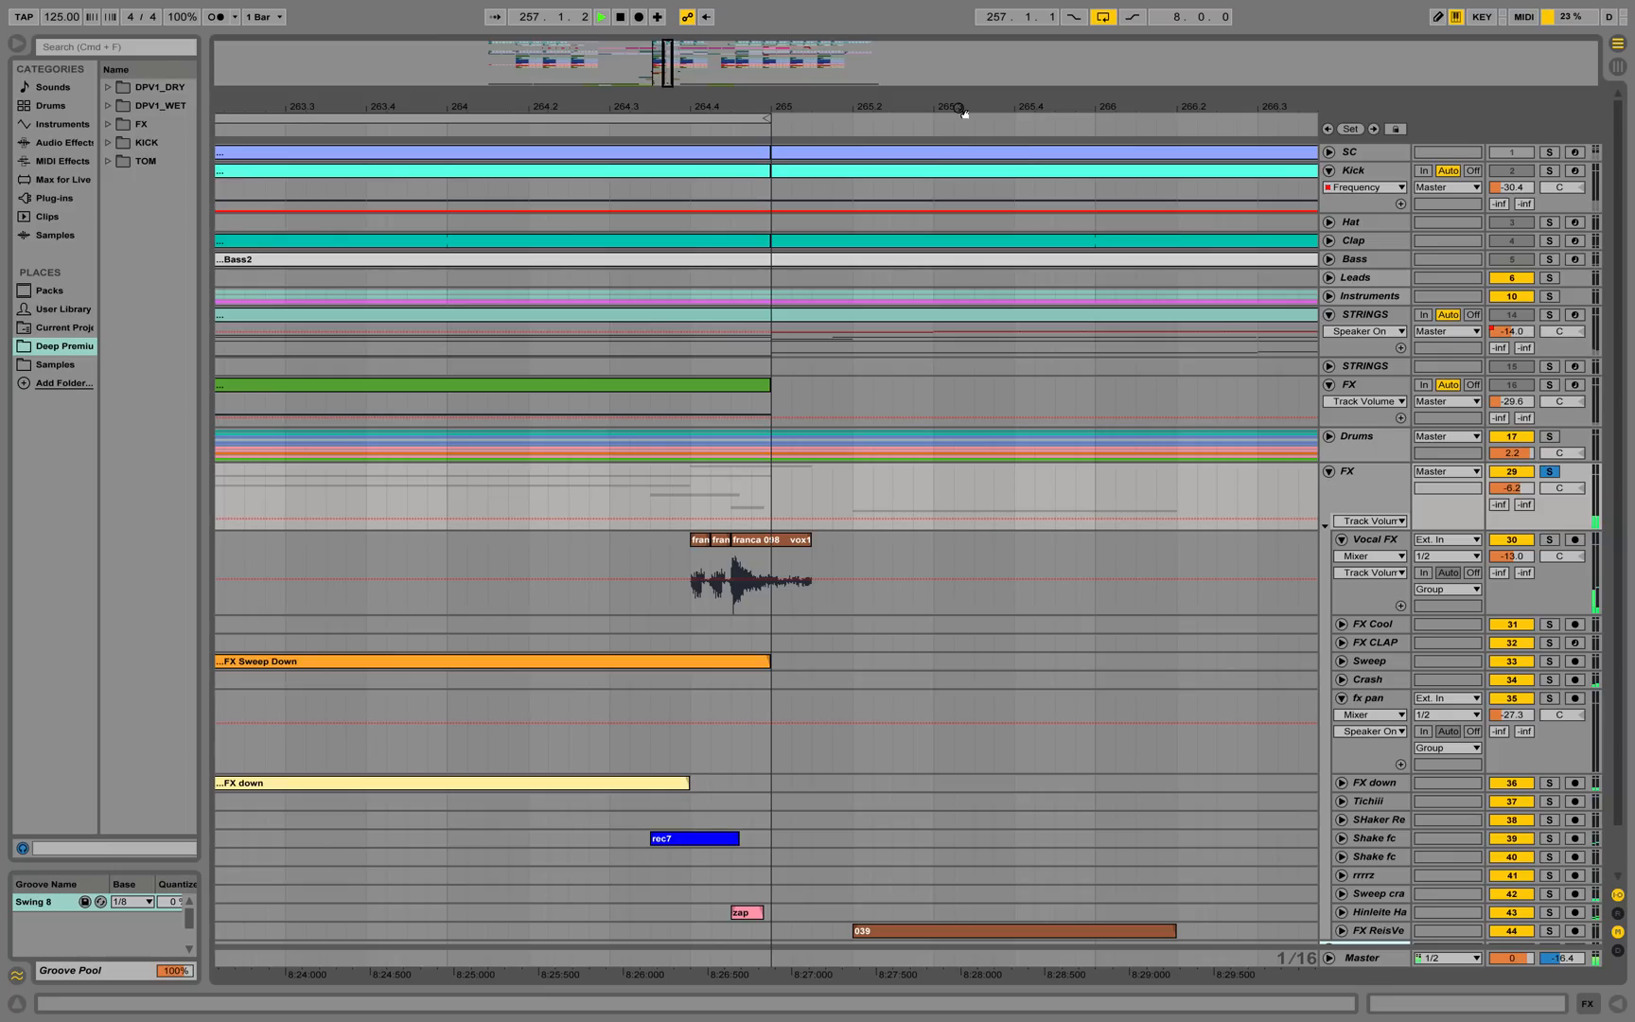
left_click(1550, 540)
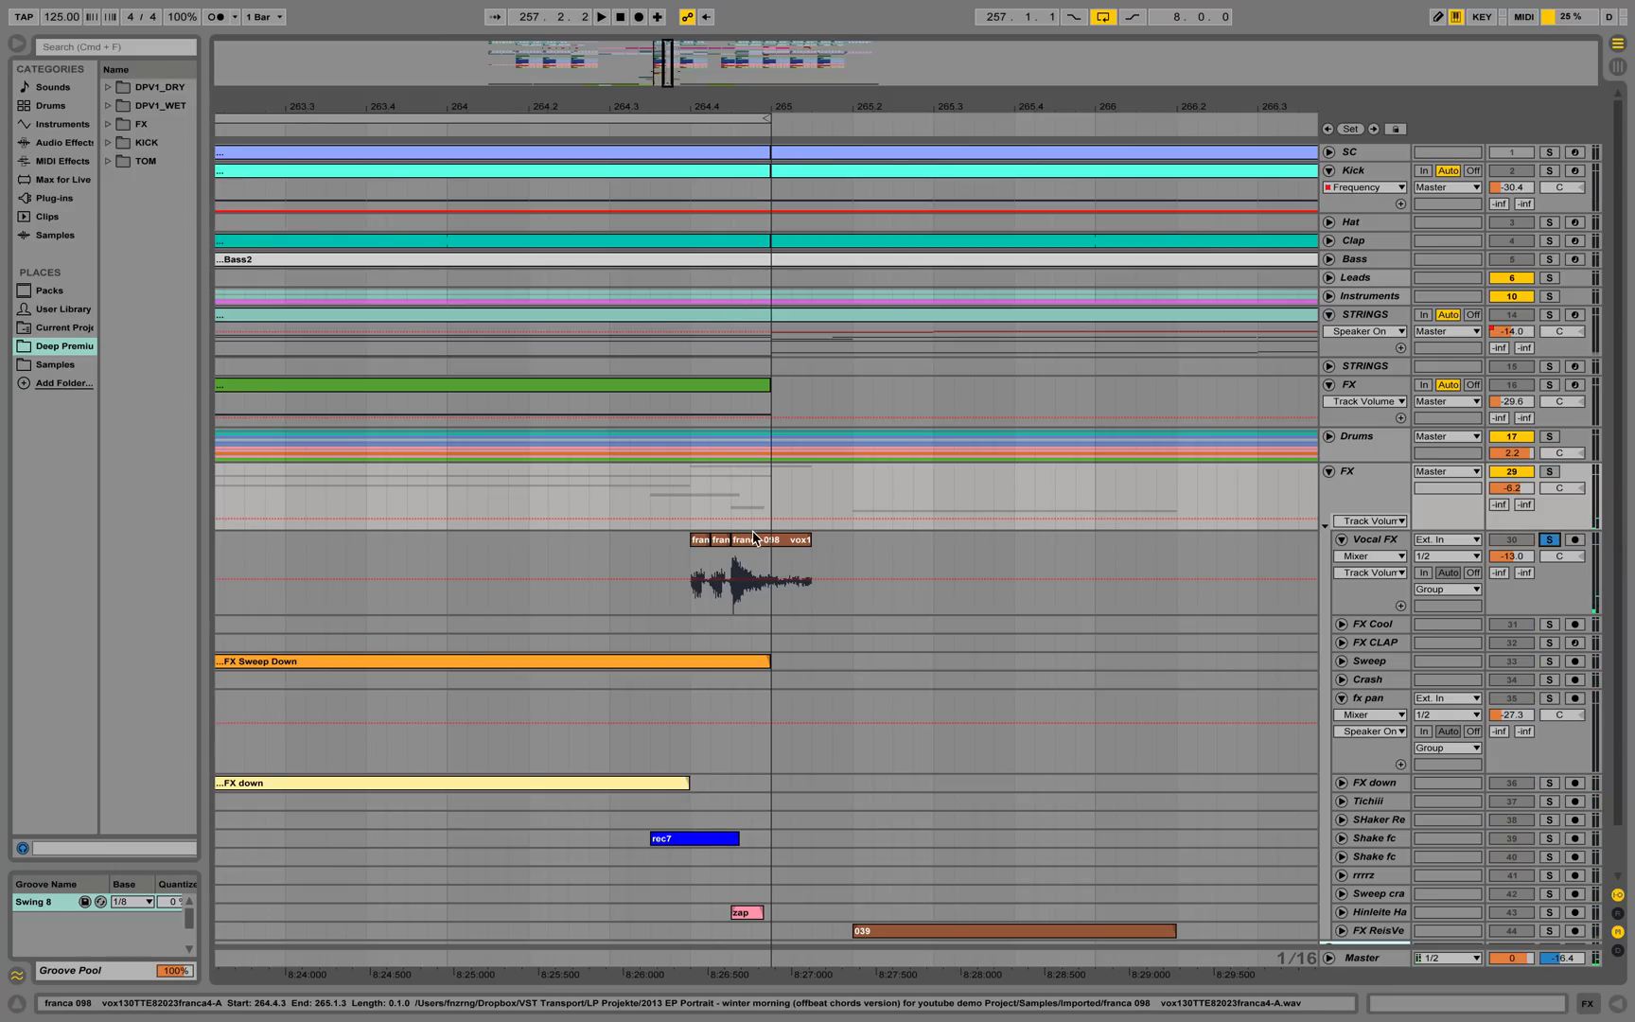
left_click(668, 566)
key("space")
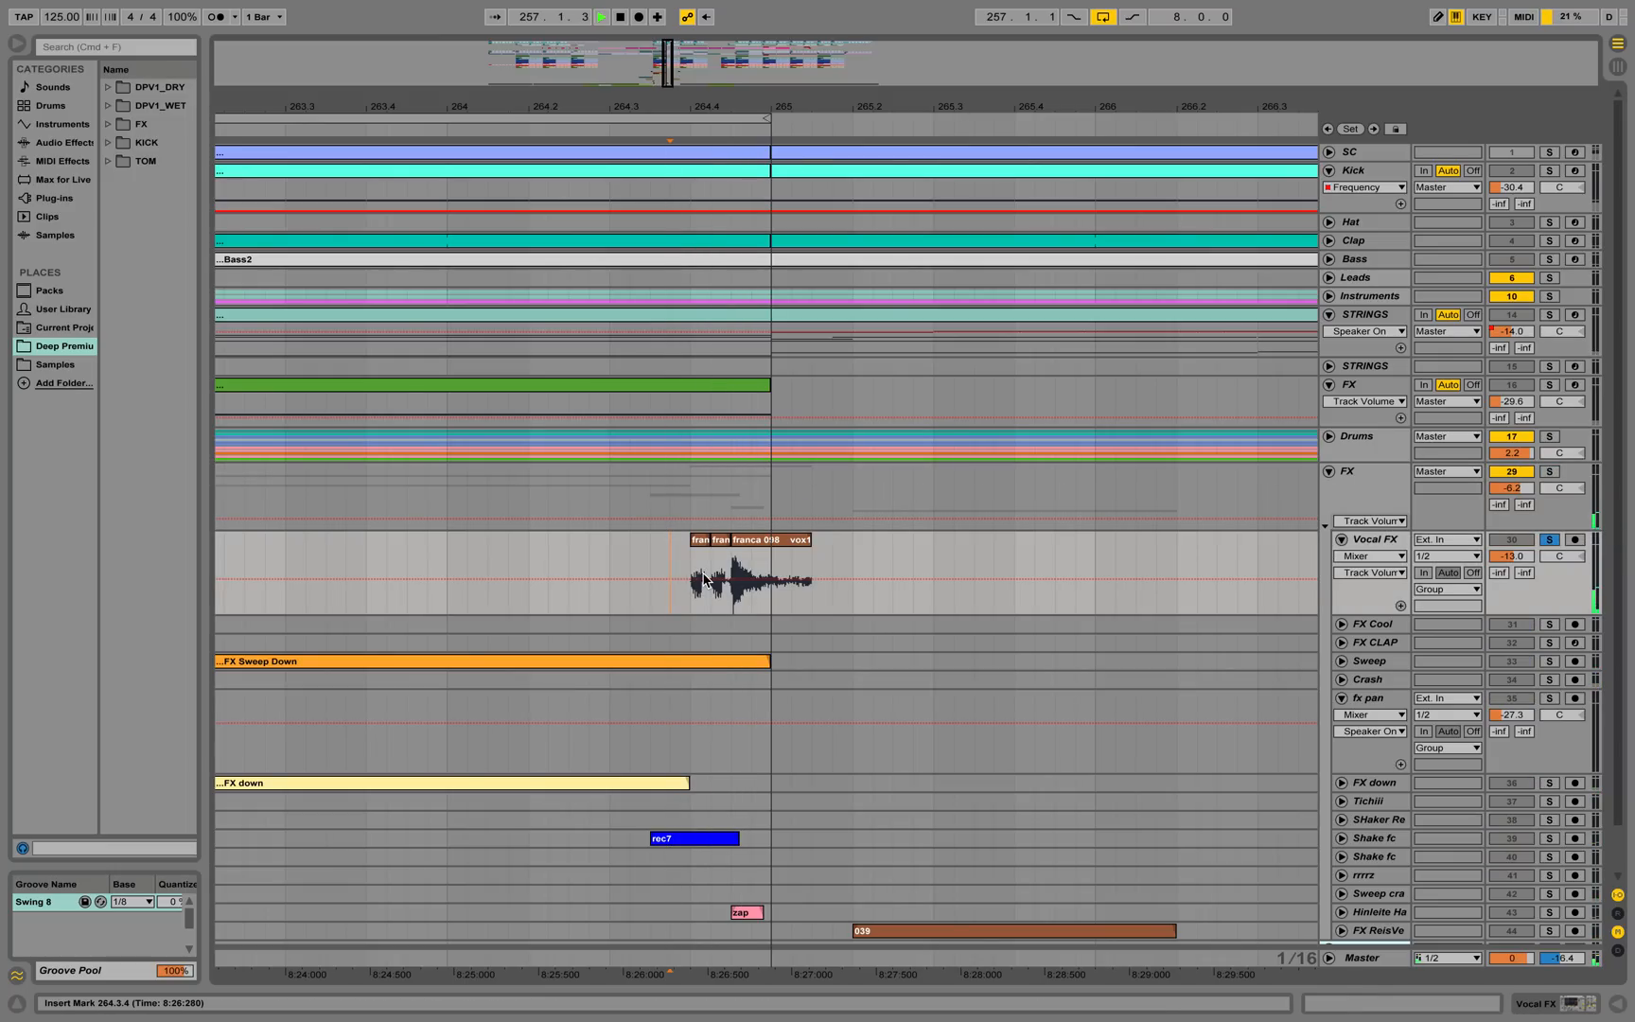
Play the Vocal FX clips up close from the first one at 264.4.1
mouse_move(721, 106)
left_mouse_down()
mouse_move(722, 79)
mouse_move(721, 142)
left_mouse_up()
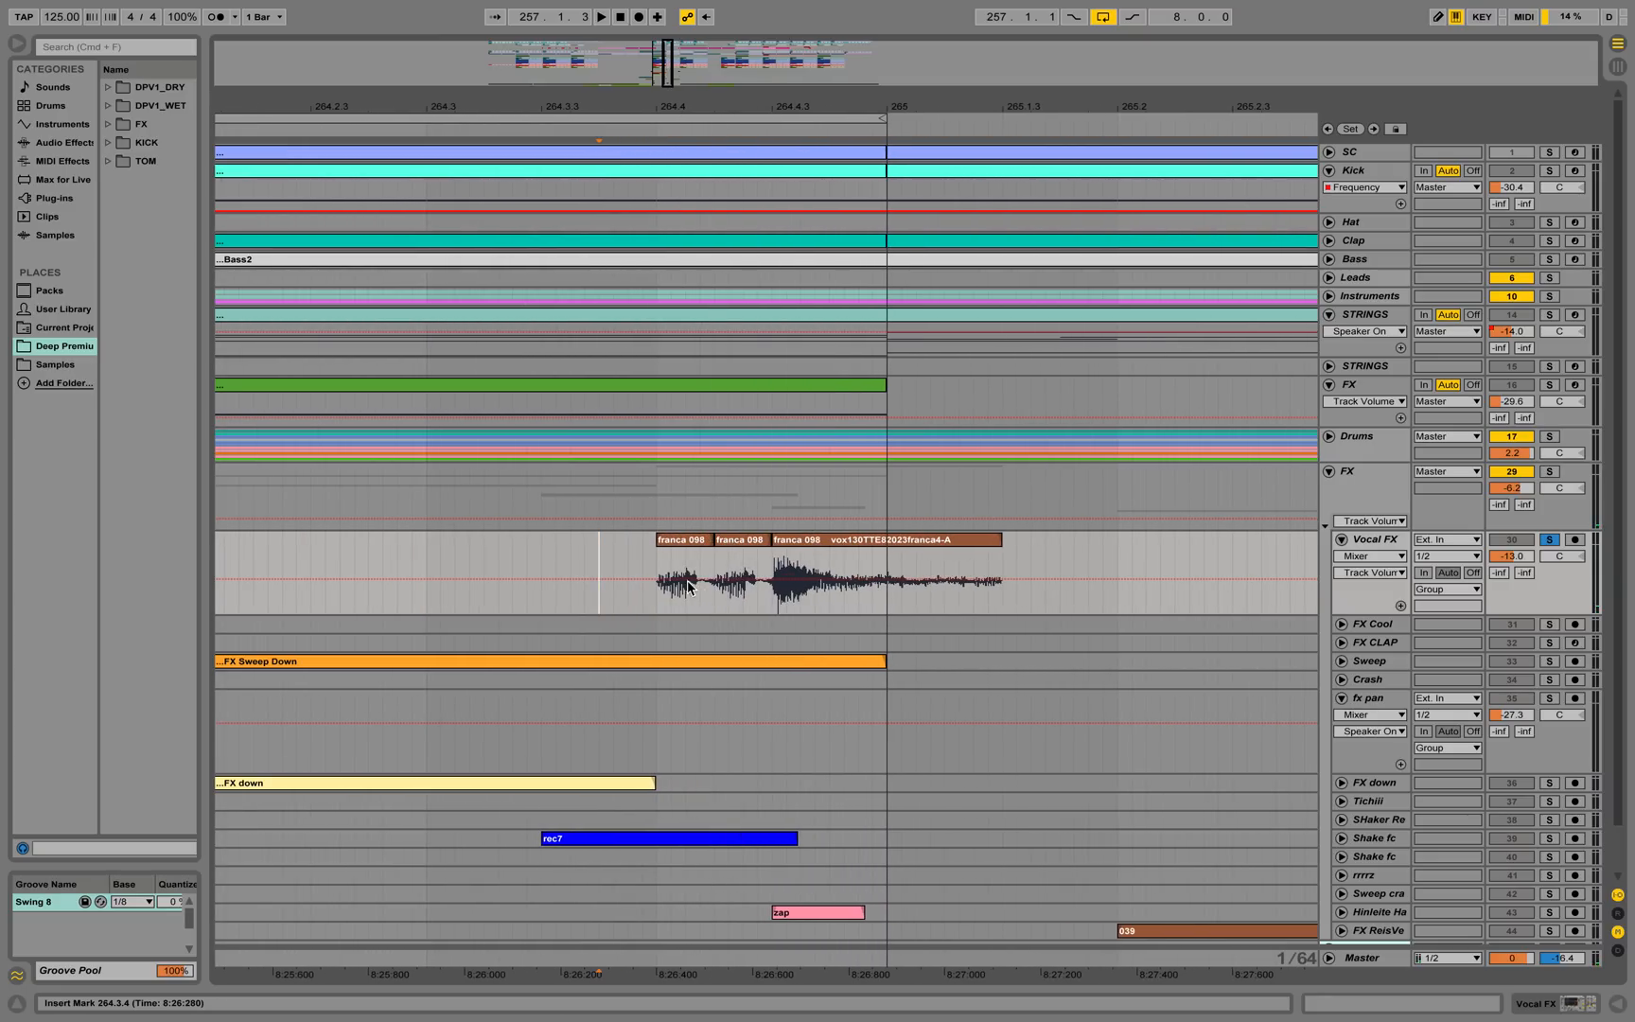
left_click(655, 566)
key("space")
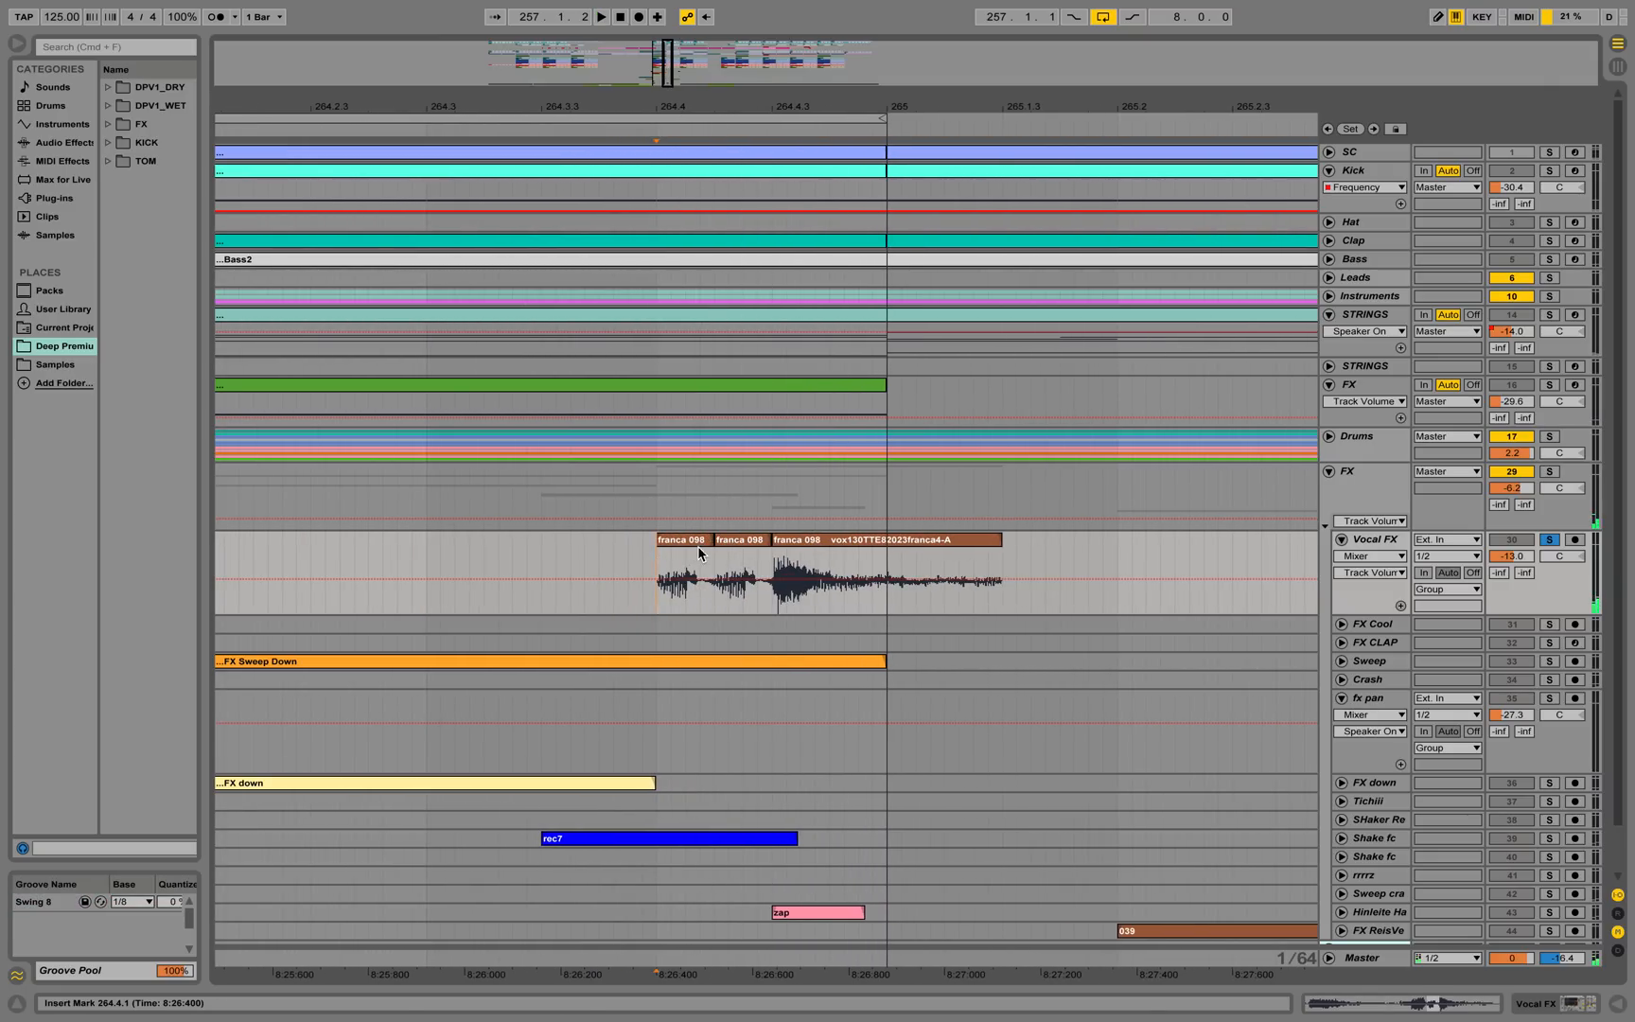
Show the Auto Filter and Simple Delay devices on the Vocal FX track
left_click_drag(762, 113, 759, 66)
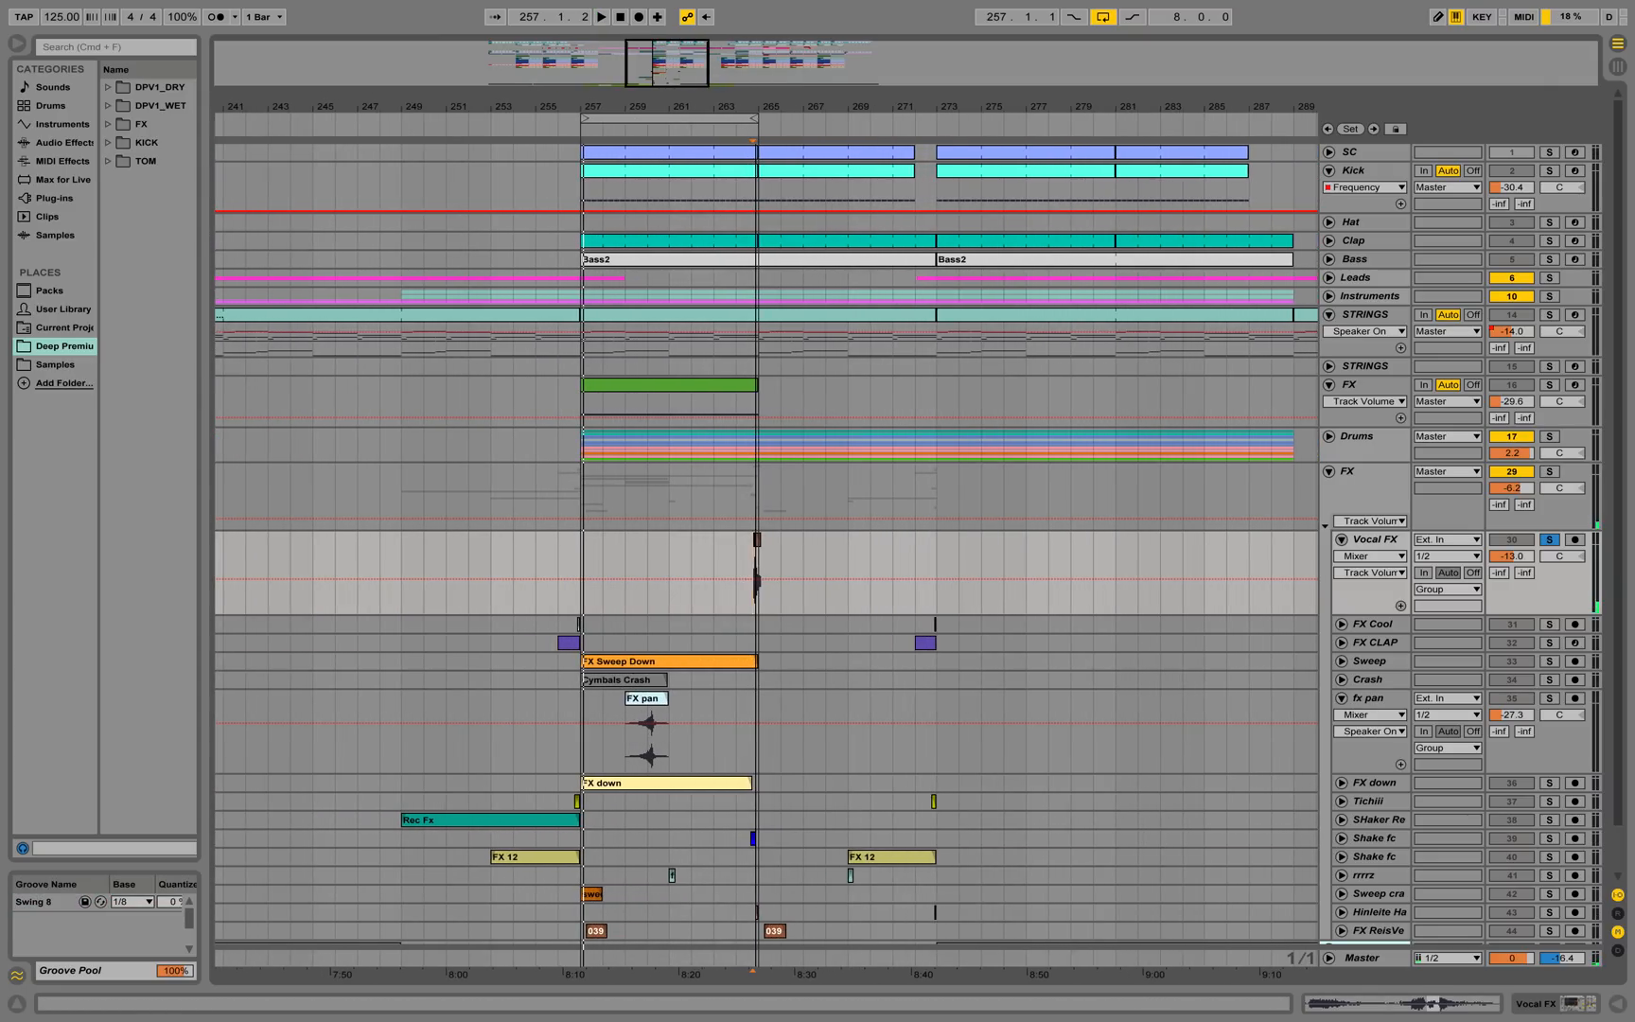
right_click(1366, 546)
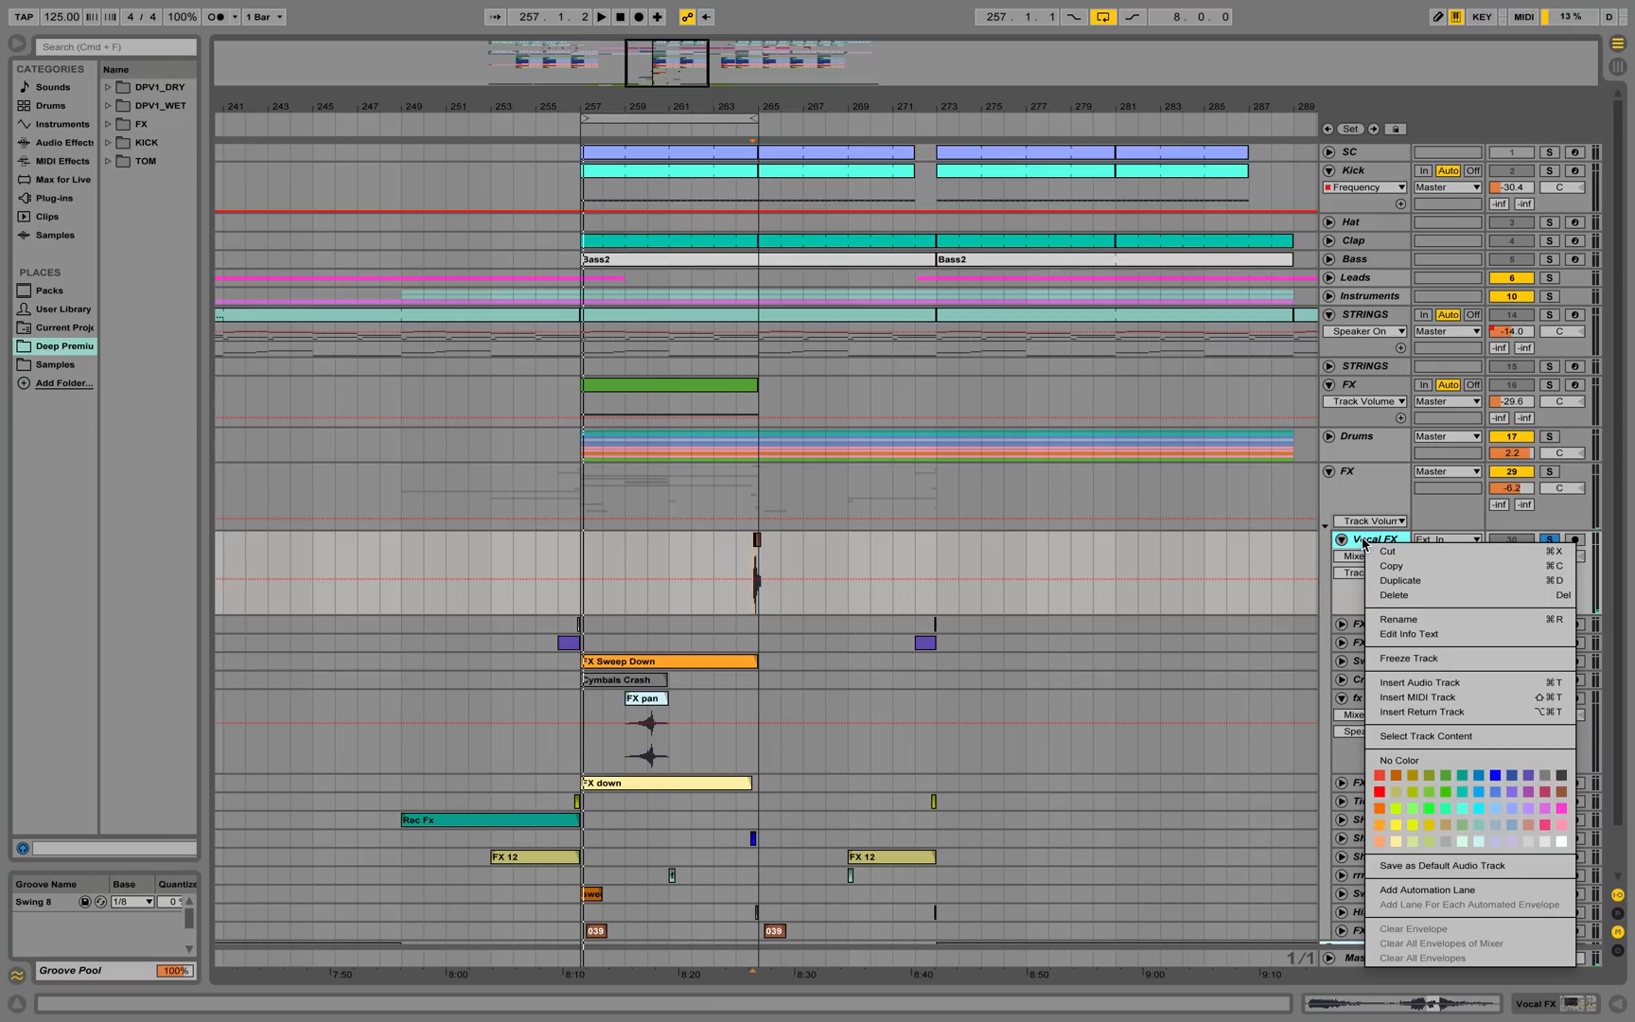
key("Escape")
double_click(1363, 541)
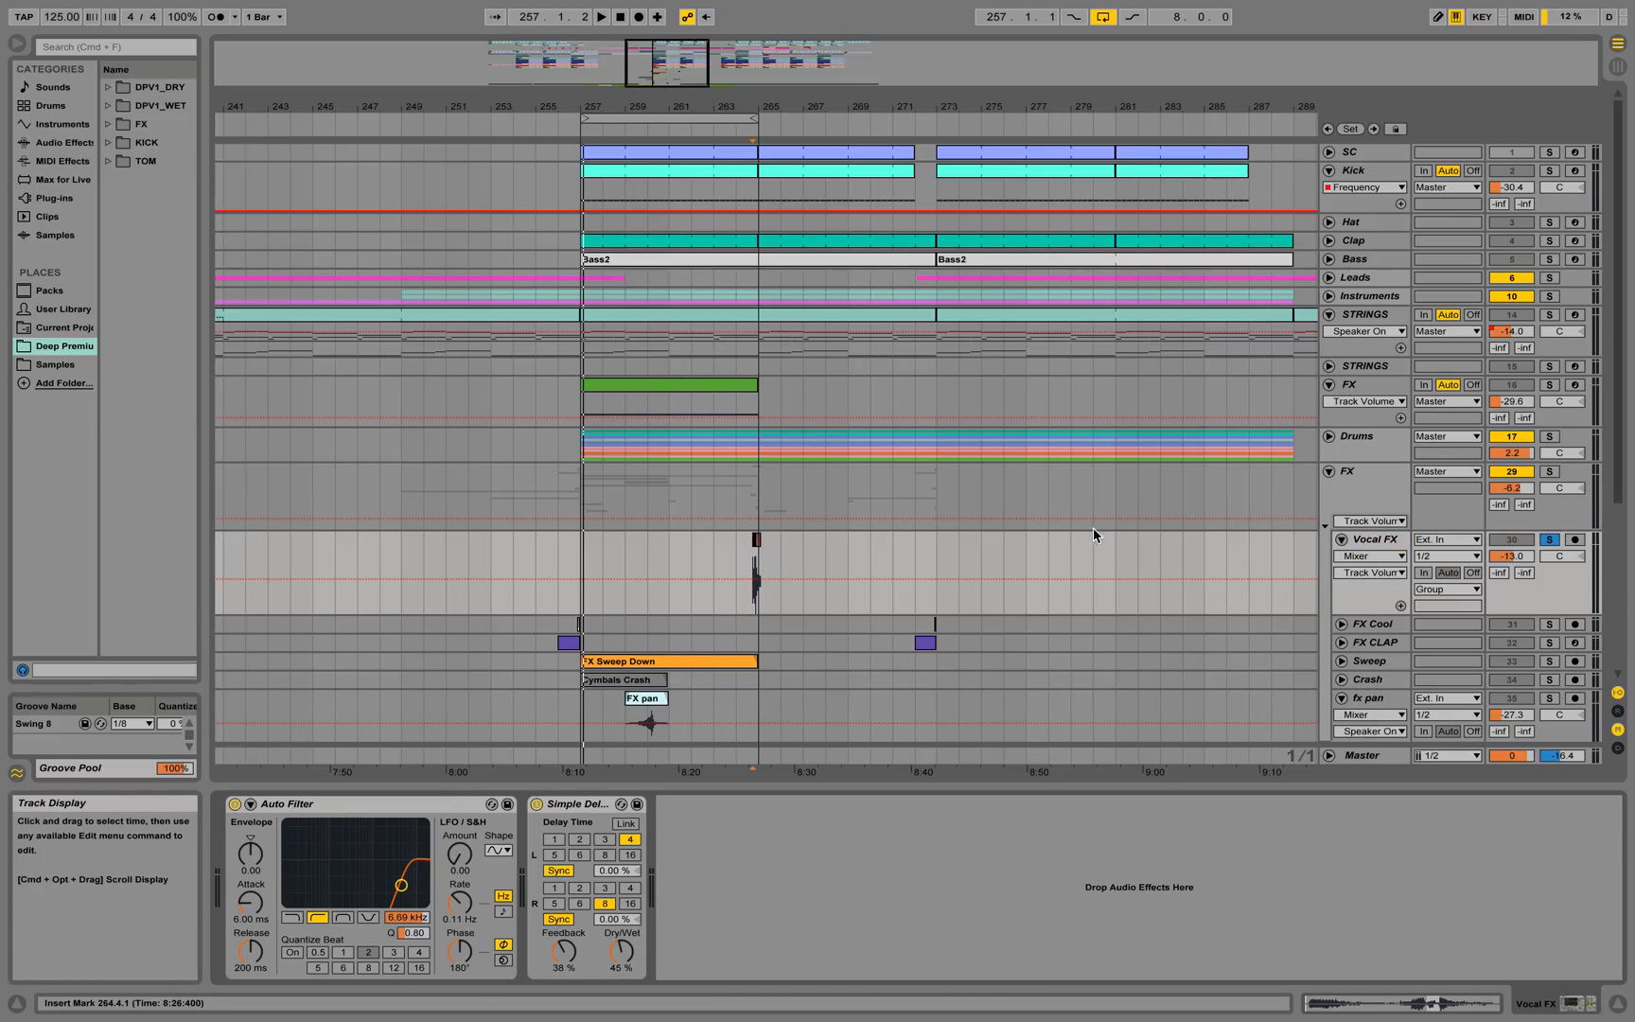
Fold the Vocal FX track and look over how the FX group's clips are placed around bar 257
left_click(1343, 540)
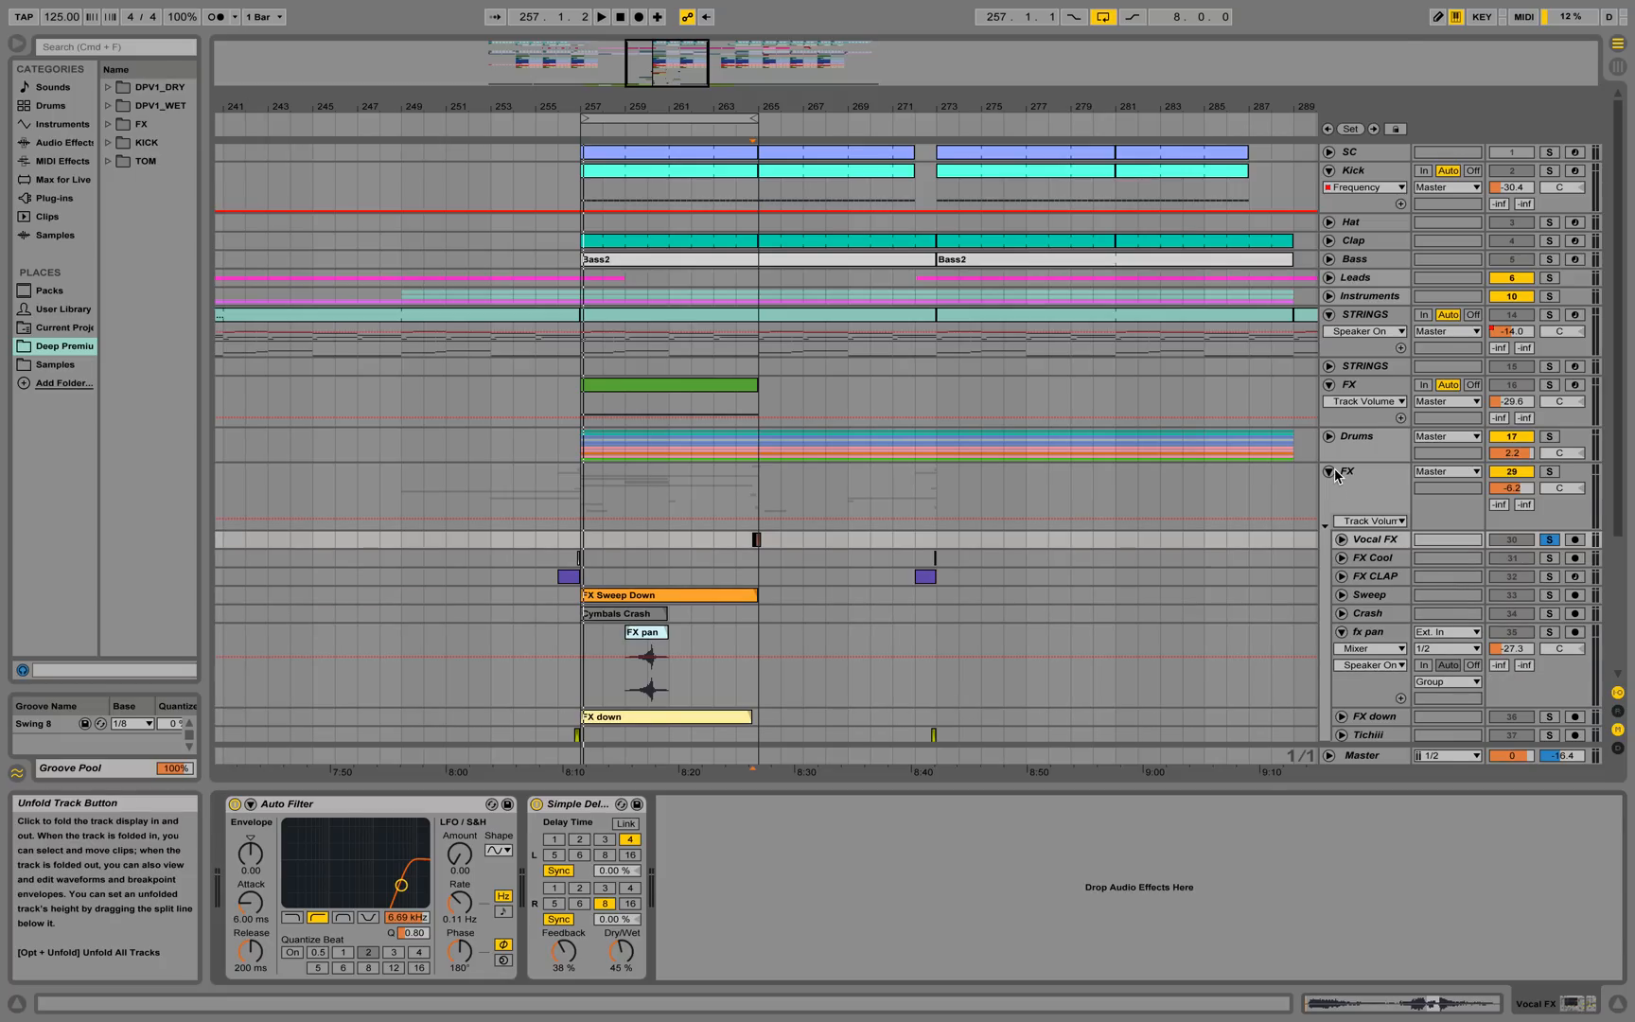
left_click(1330, 471)
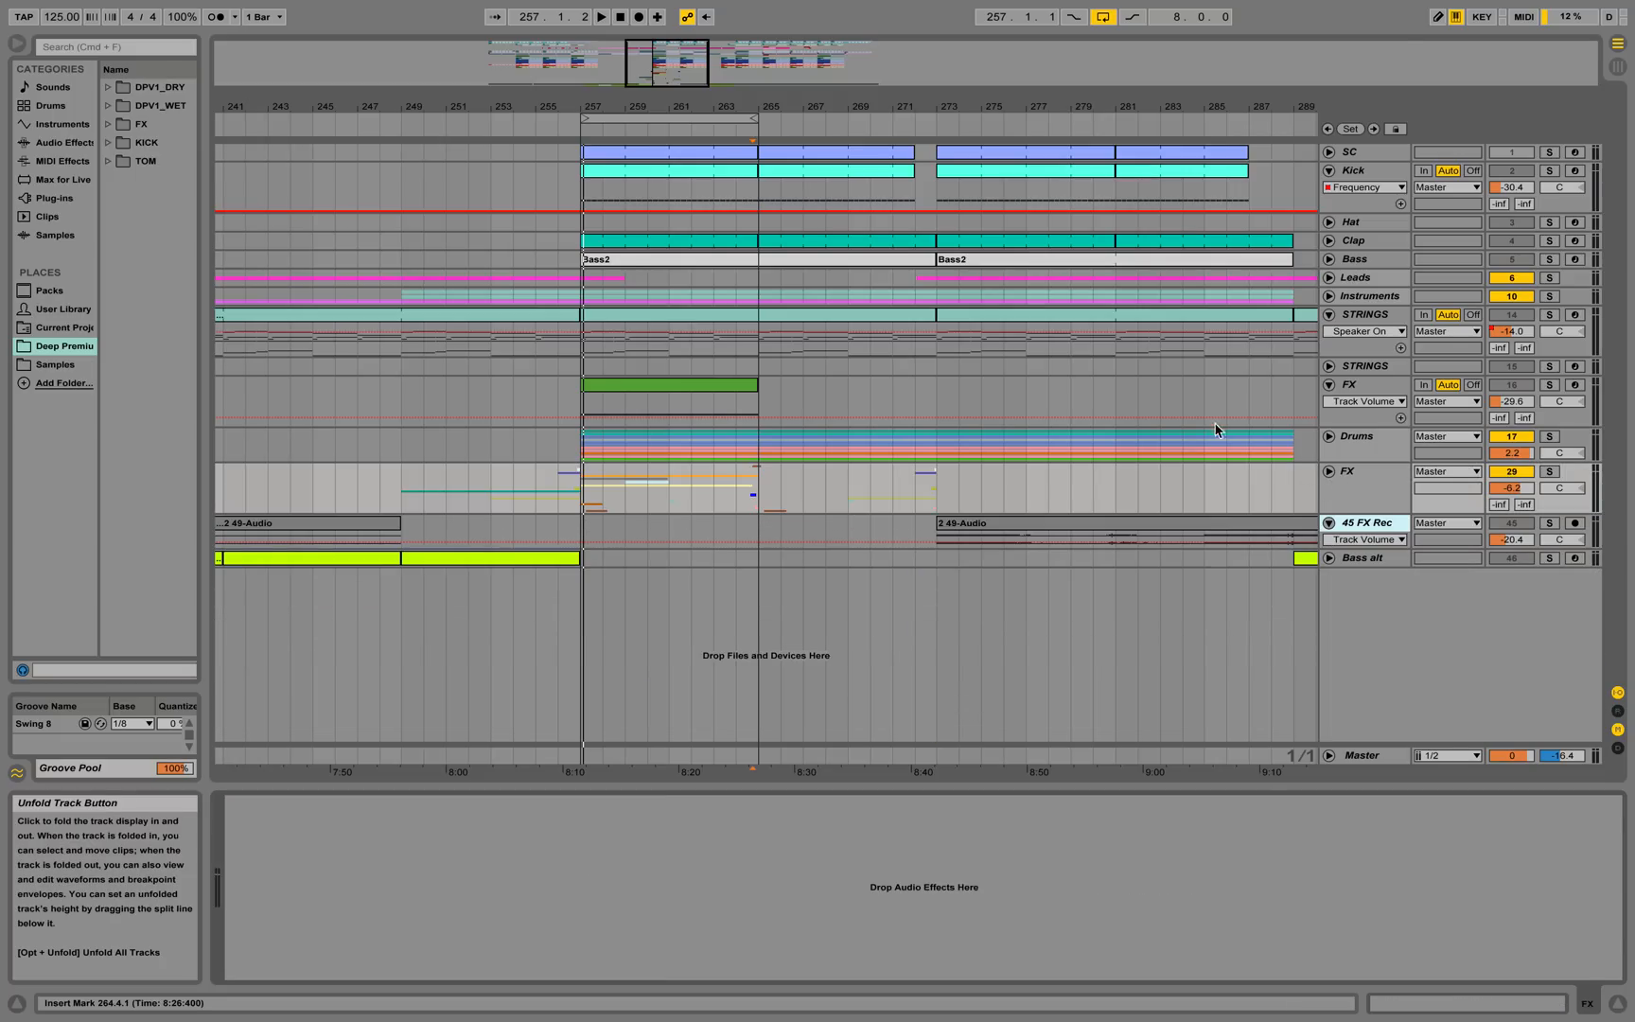
left_click(1330, 471)
scroll(573, 568, "down", 5)
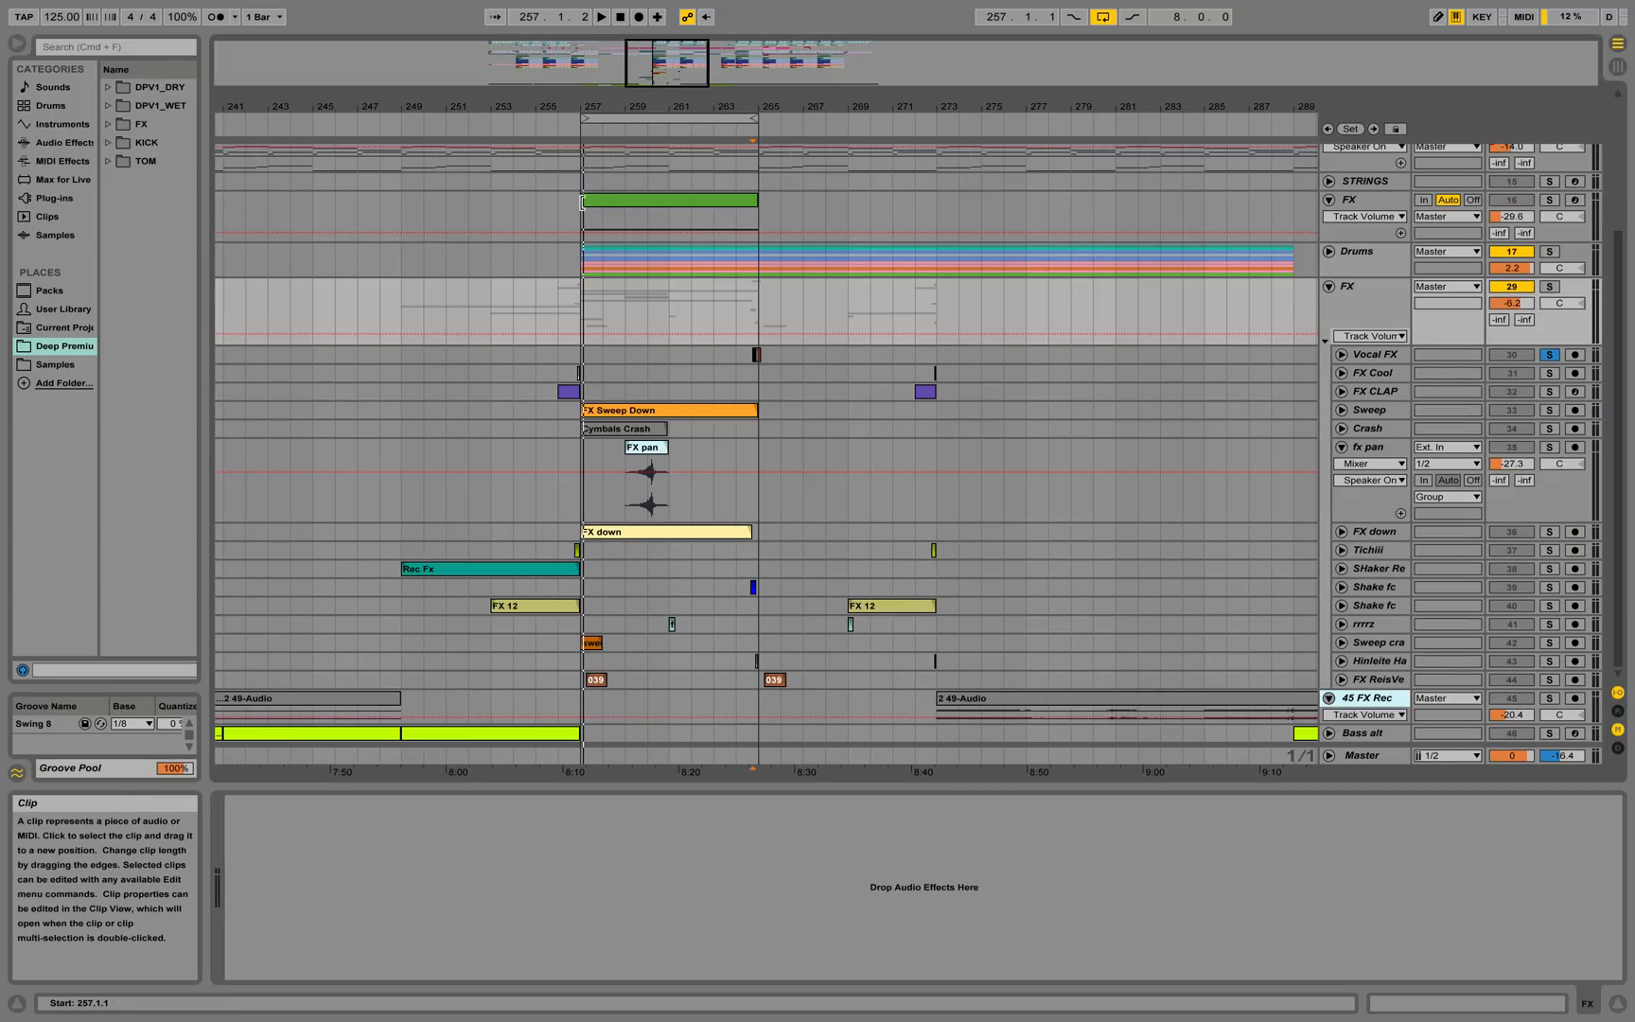
left_click_drag(560, 106, 620, 108)
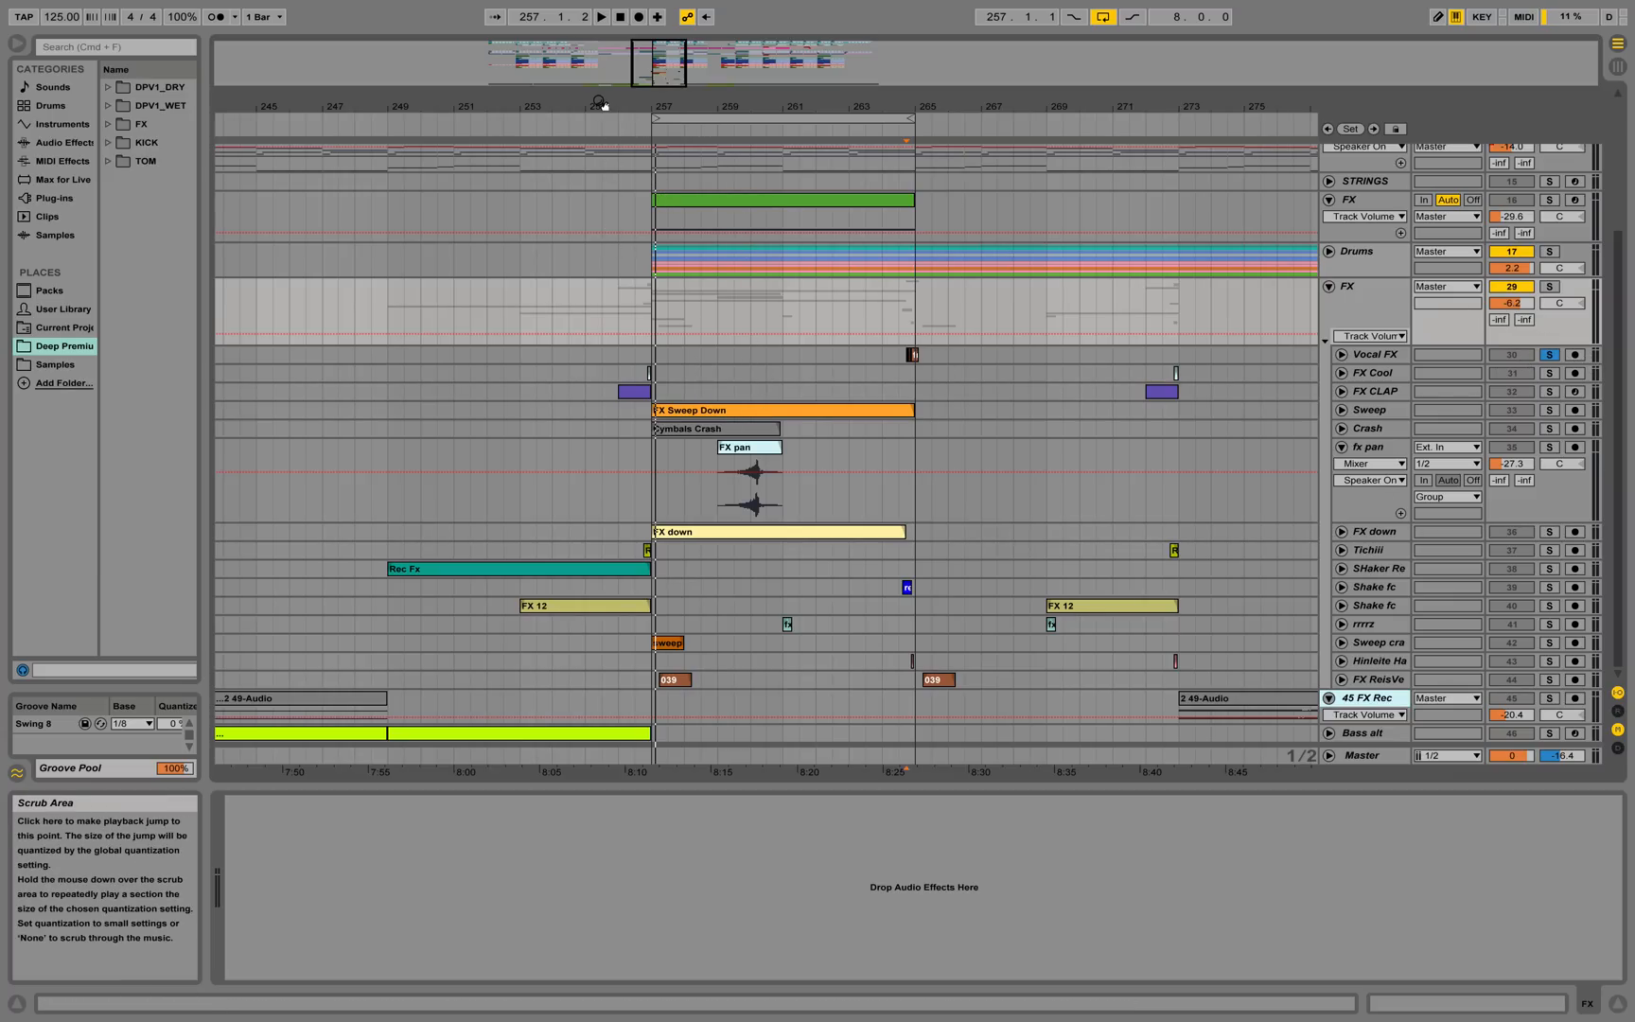
left_click_drag(599, 106, 623, 65)
scroll(651, 299, "up", 5)
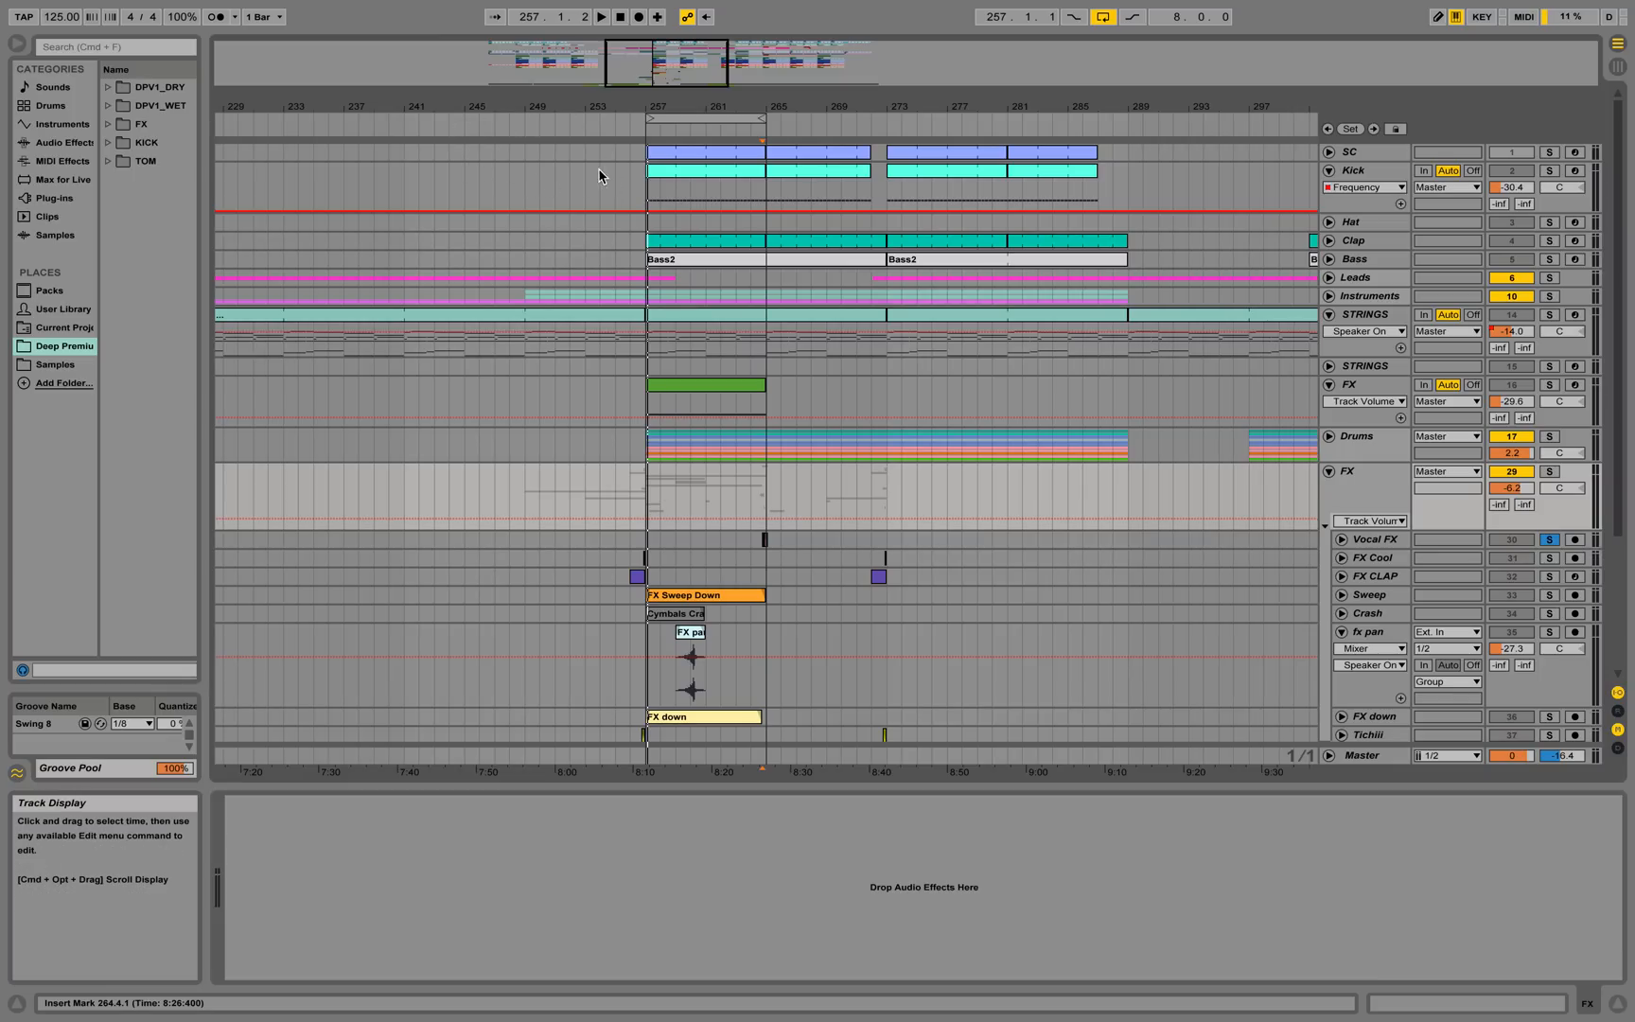
scroll(647, 251, "down", 5)
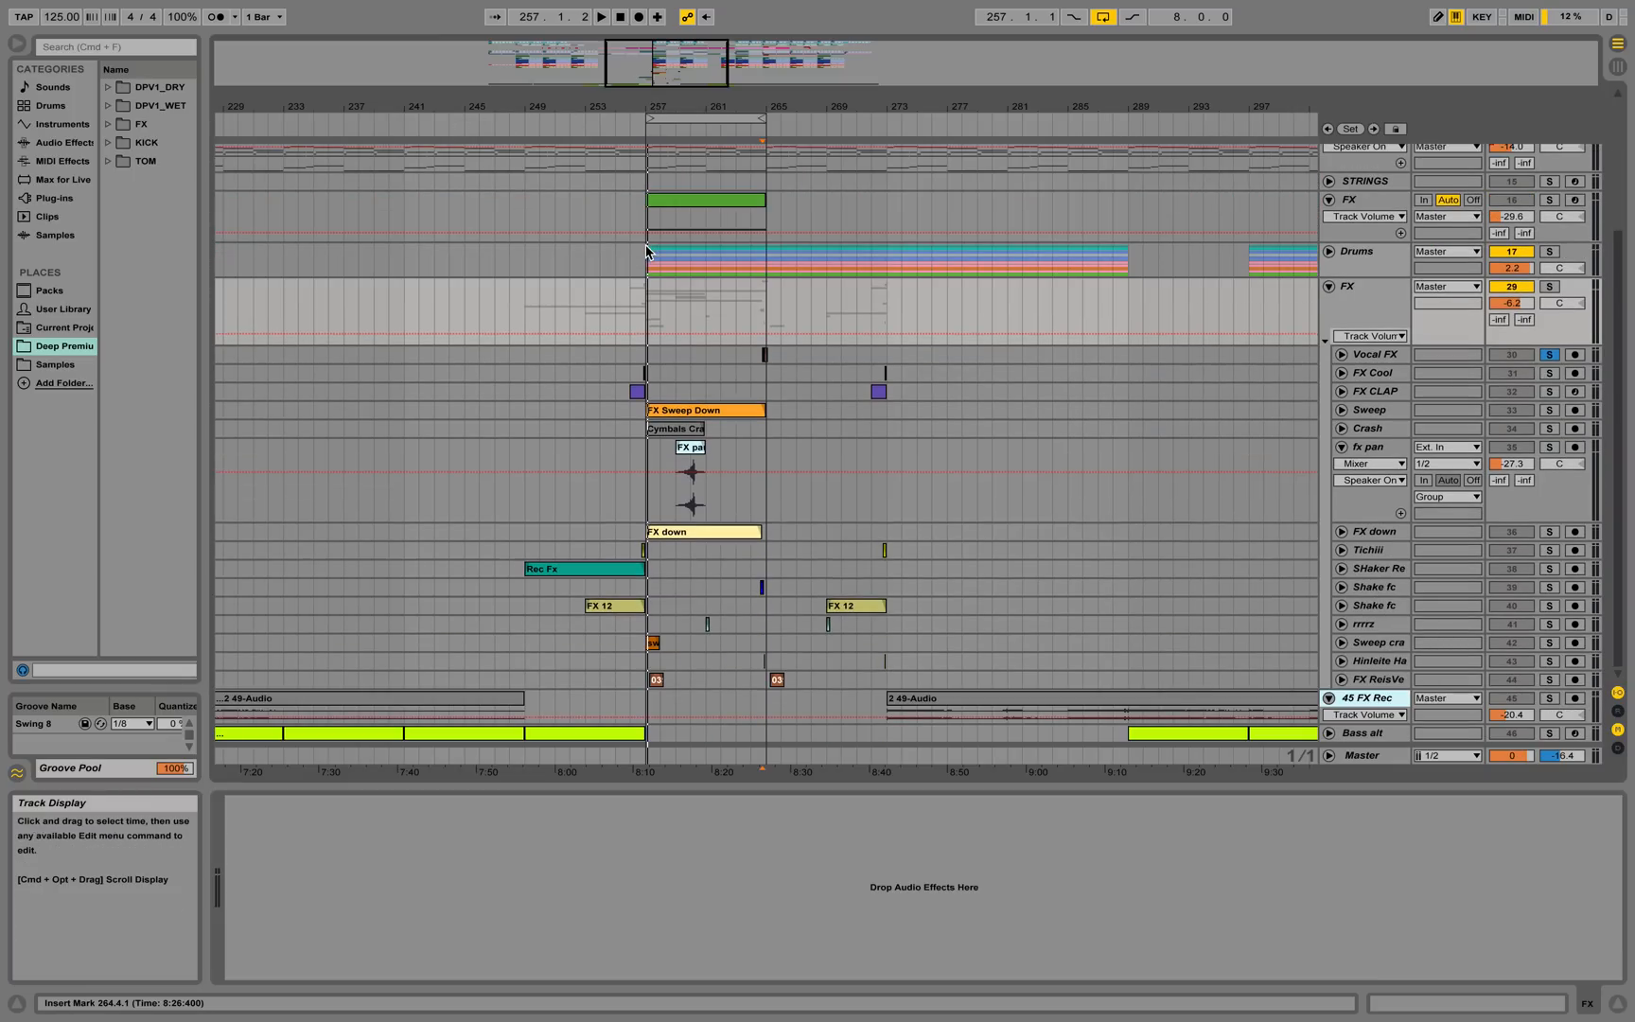
Turn off the Vocal FX solo and play the full arrangement from about bar 249 into the drop
left_click(1550, 354)
left_click(515, 126)
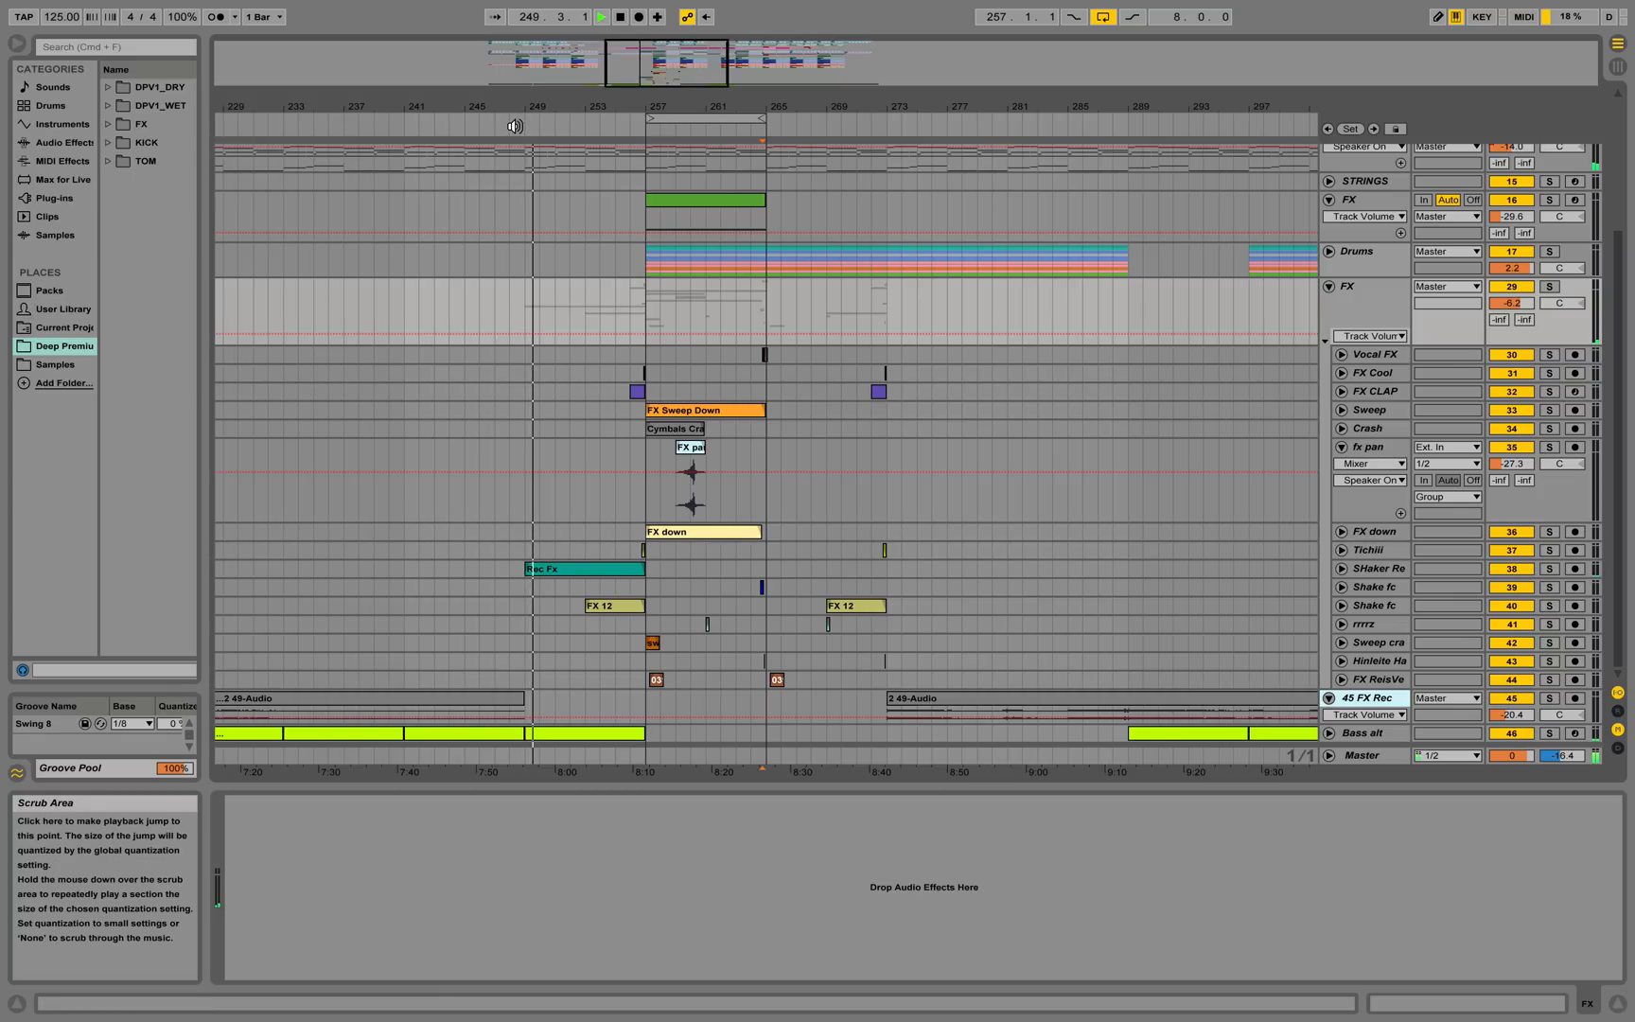
scroll(588, 258, "up", 4)
scroll(595, 281, "down", 1)
scroll(595, 282, "down", 2)
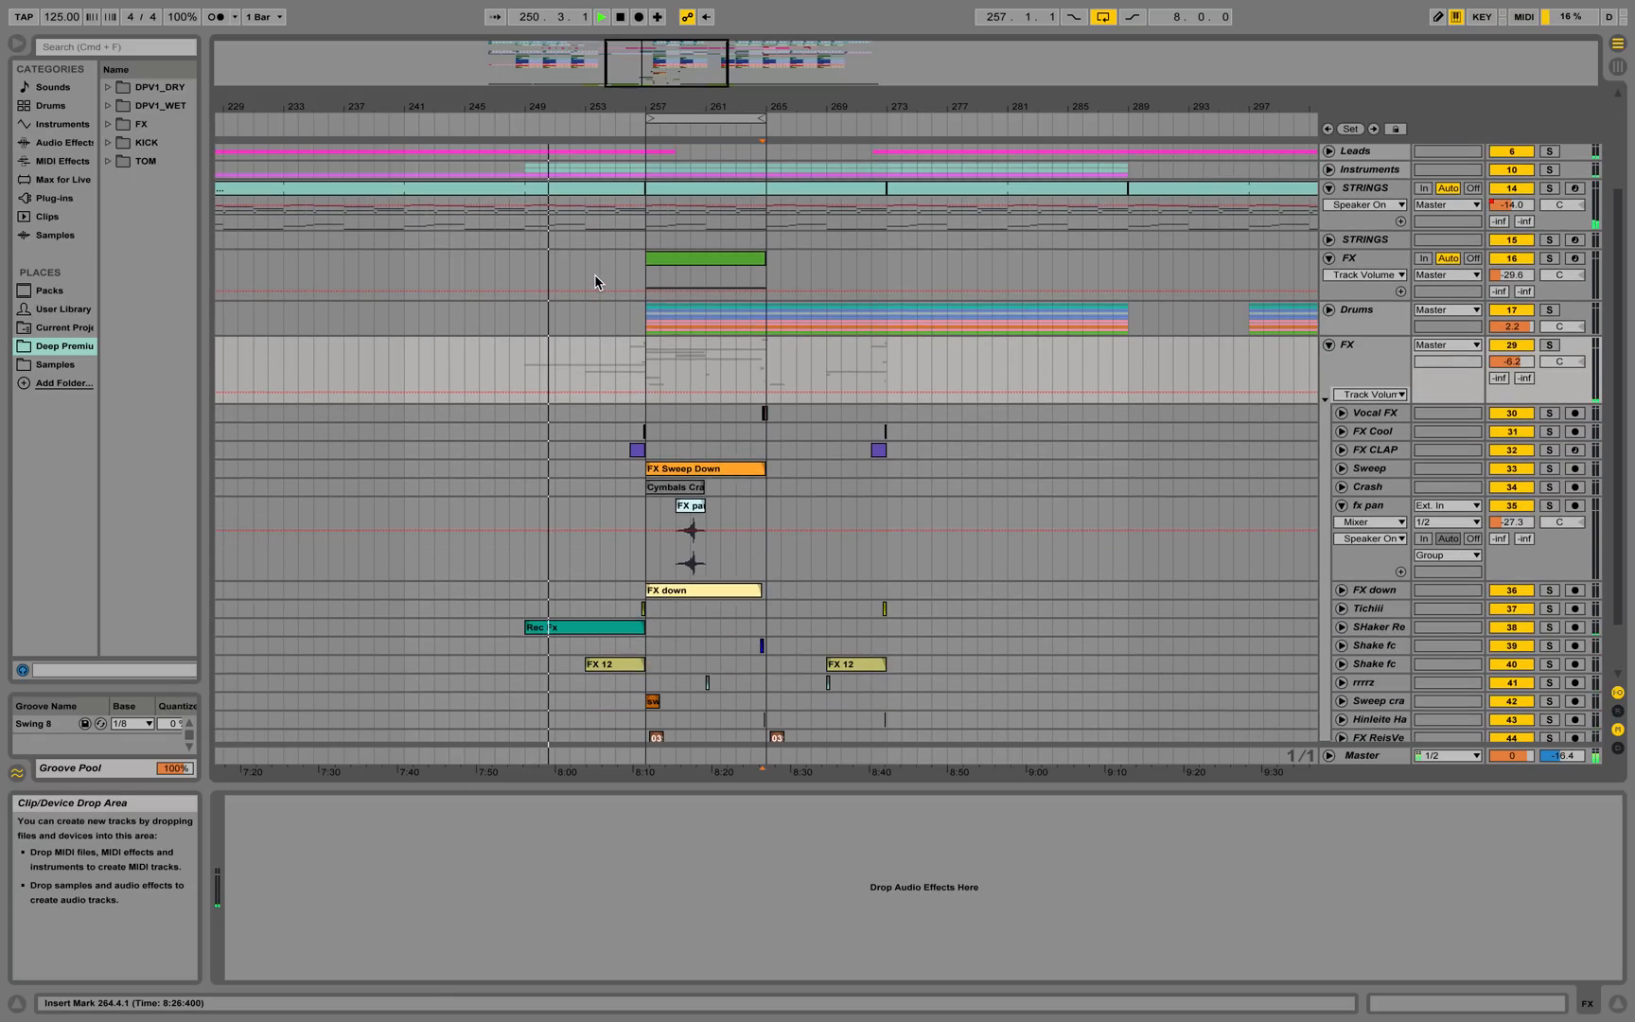
scroll(596, 282, "down", 2)
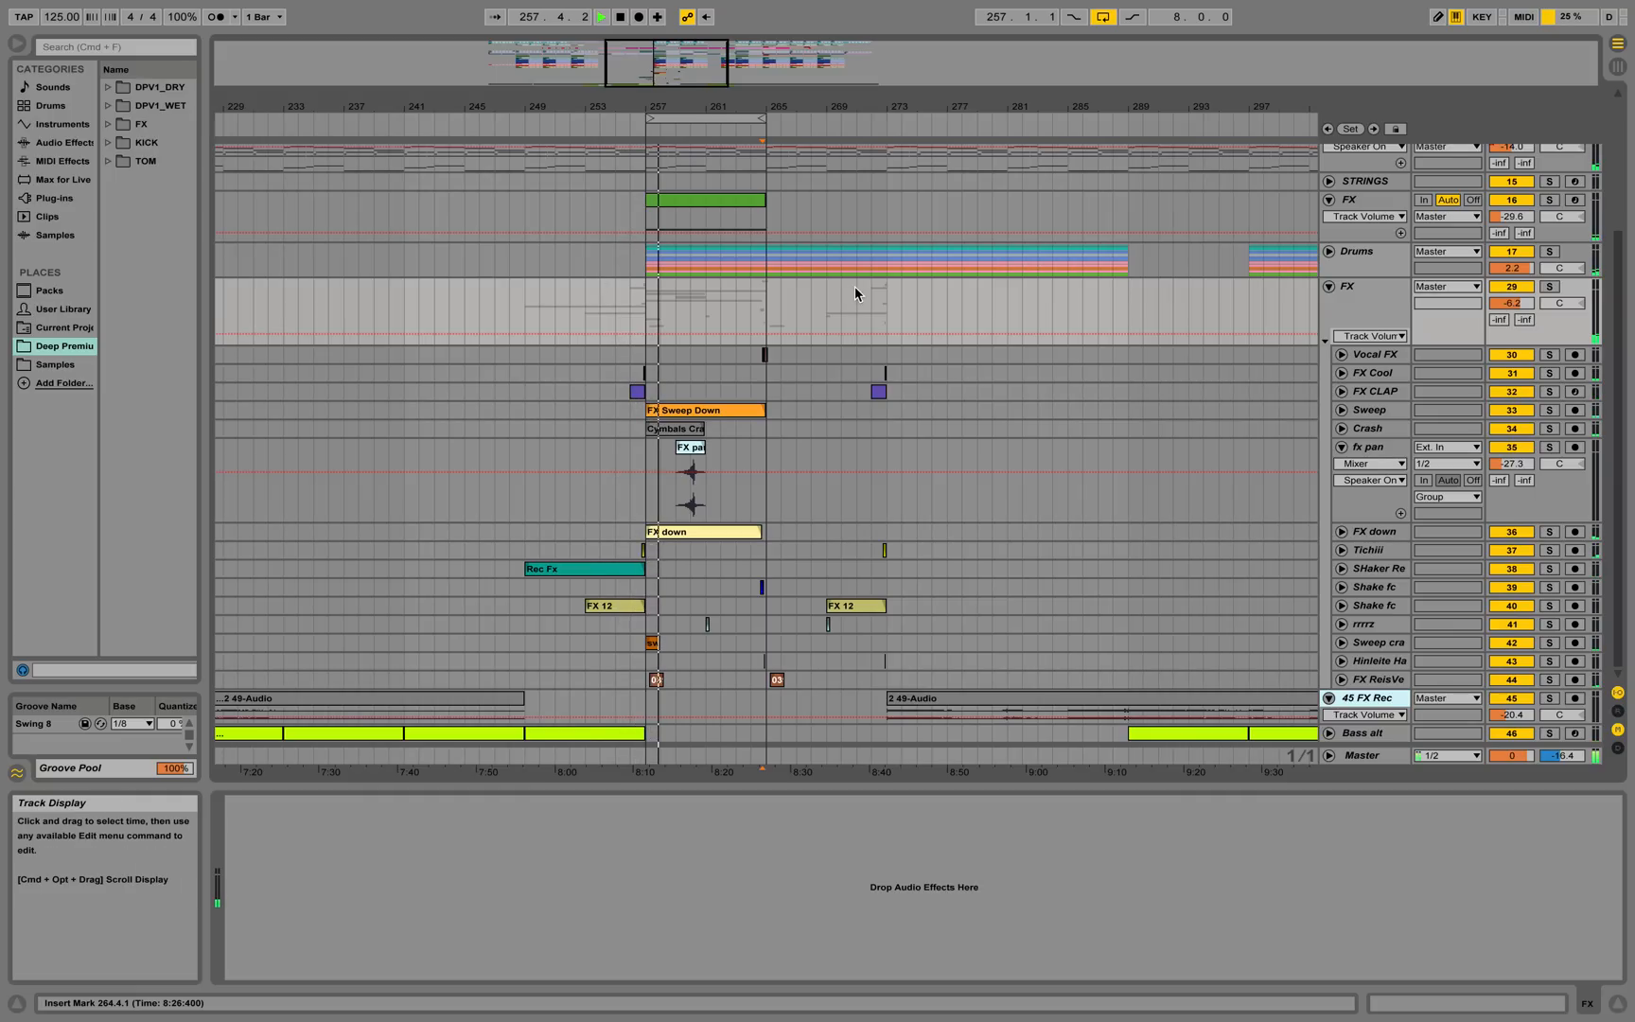
Unfold the Drums group during playback and activate its Driveloop track
scroll(994, 303, "up", 4)
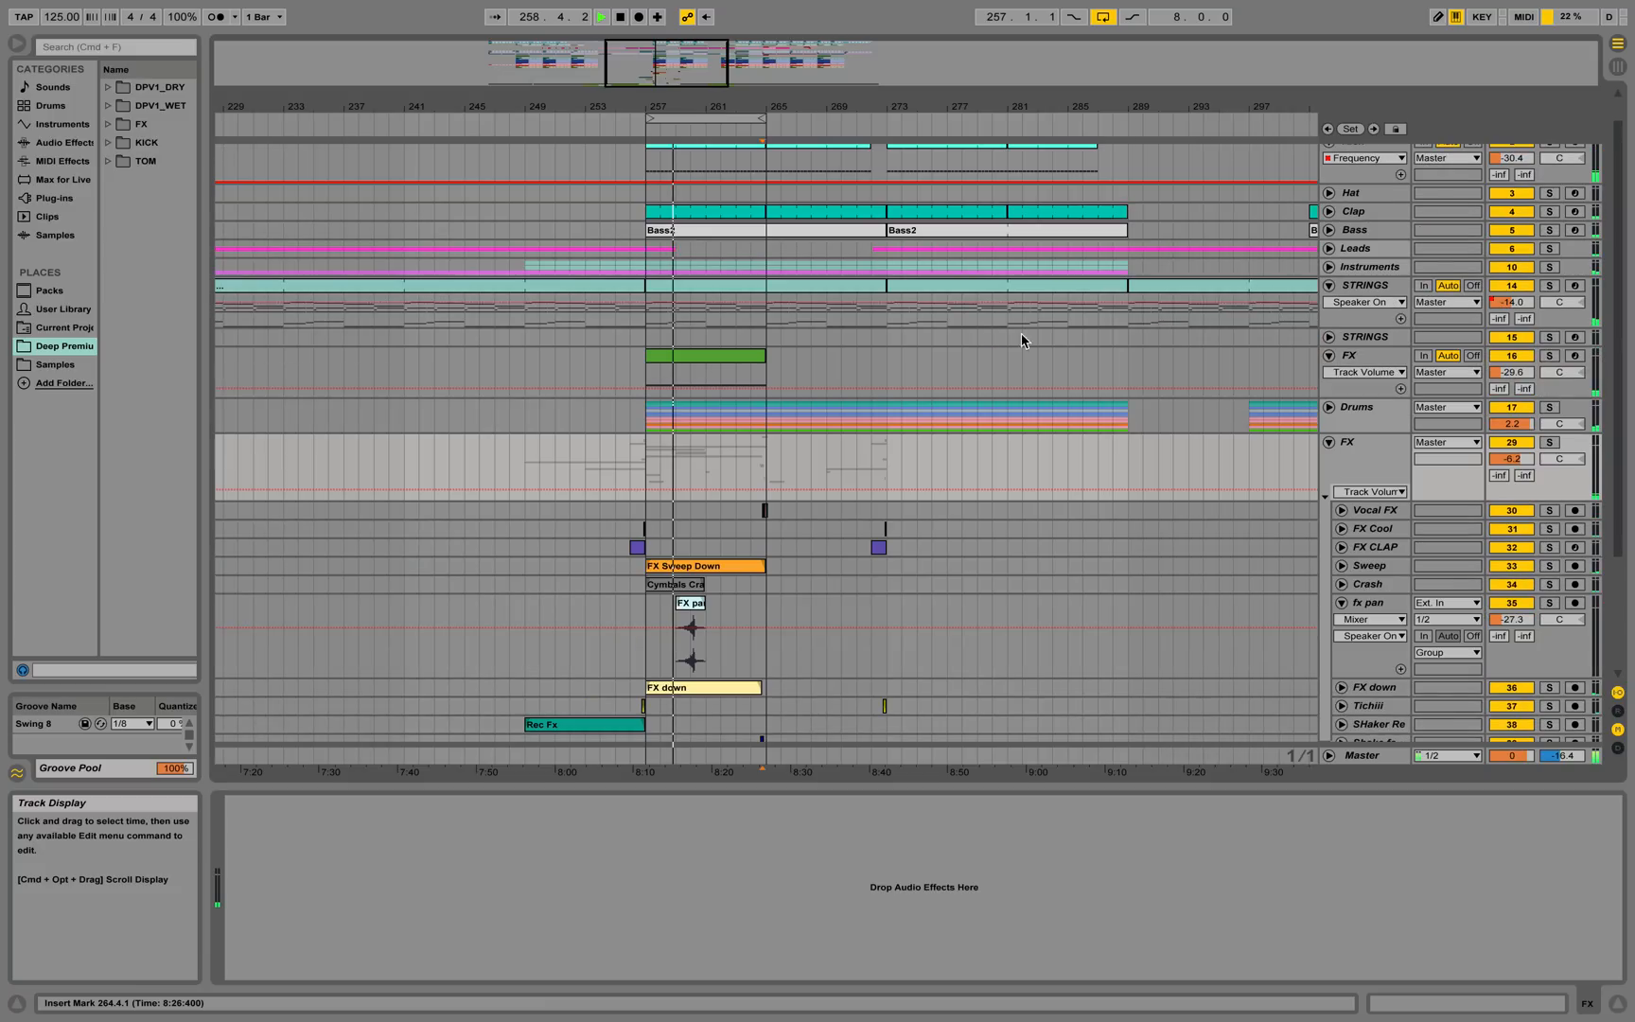
left_click(1329, 407)
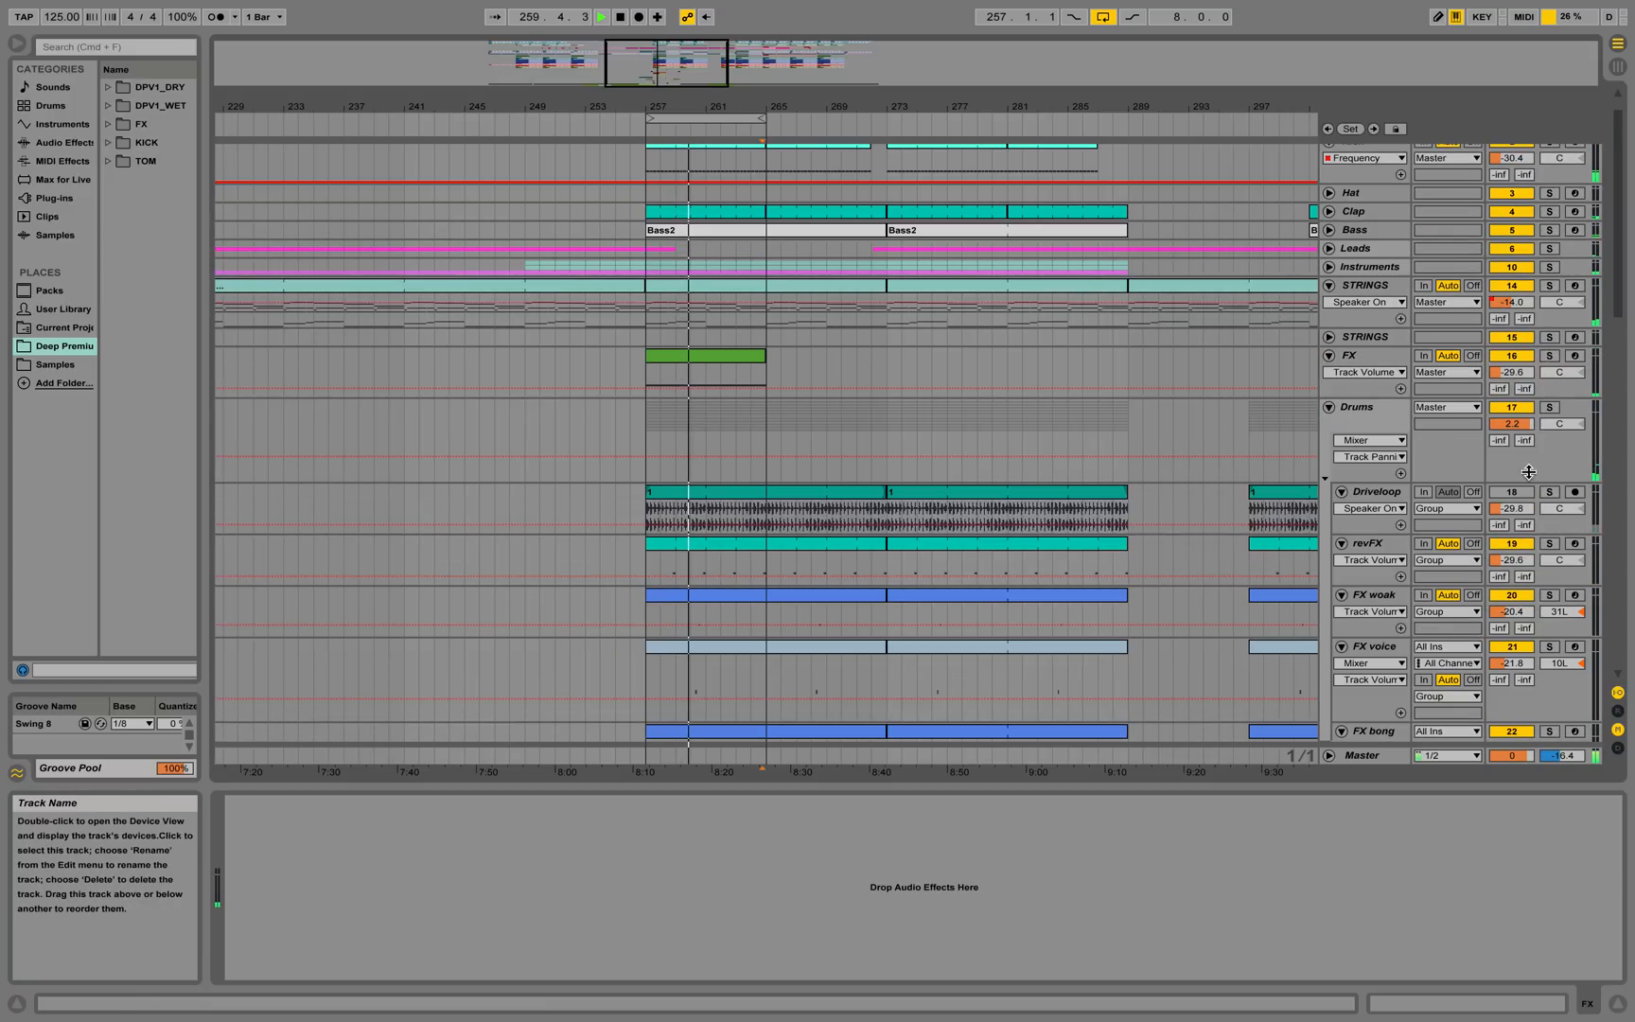
left_click(1529, 500)
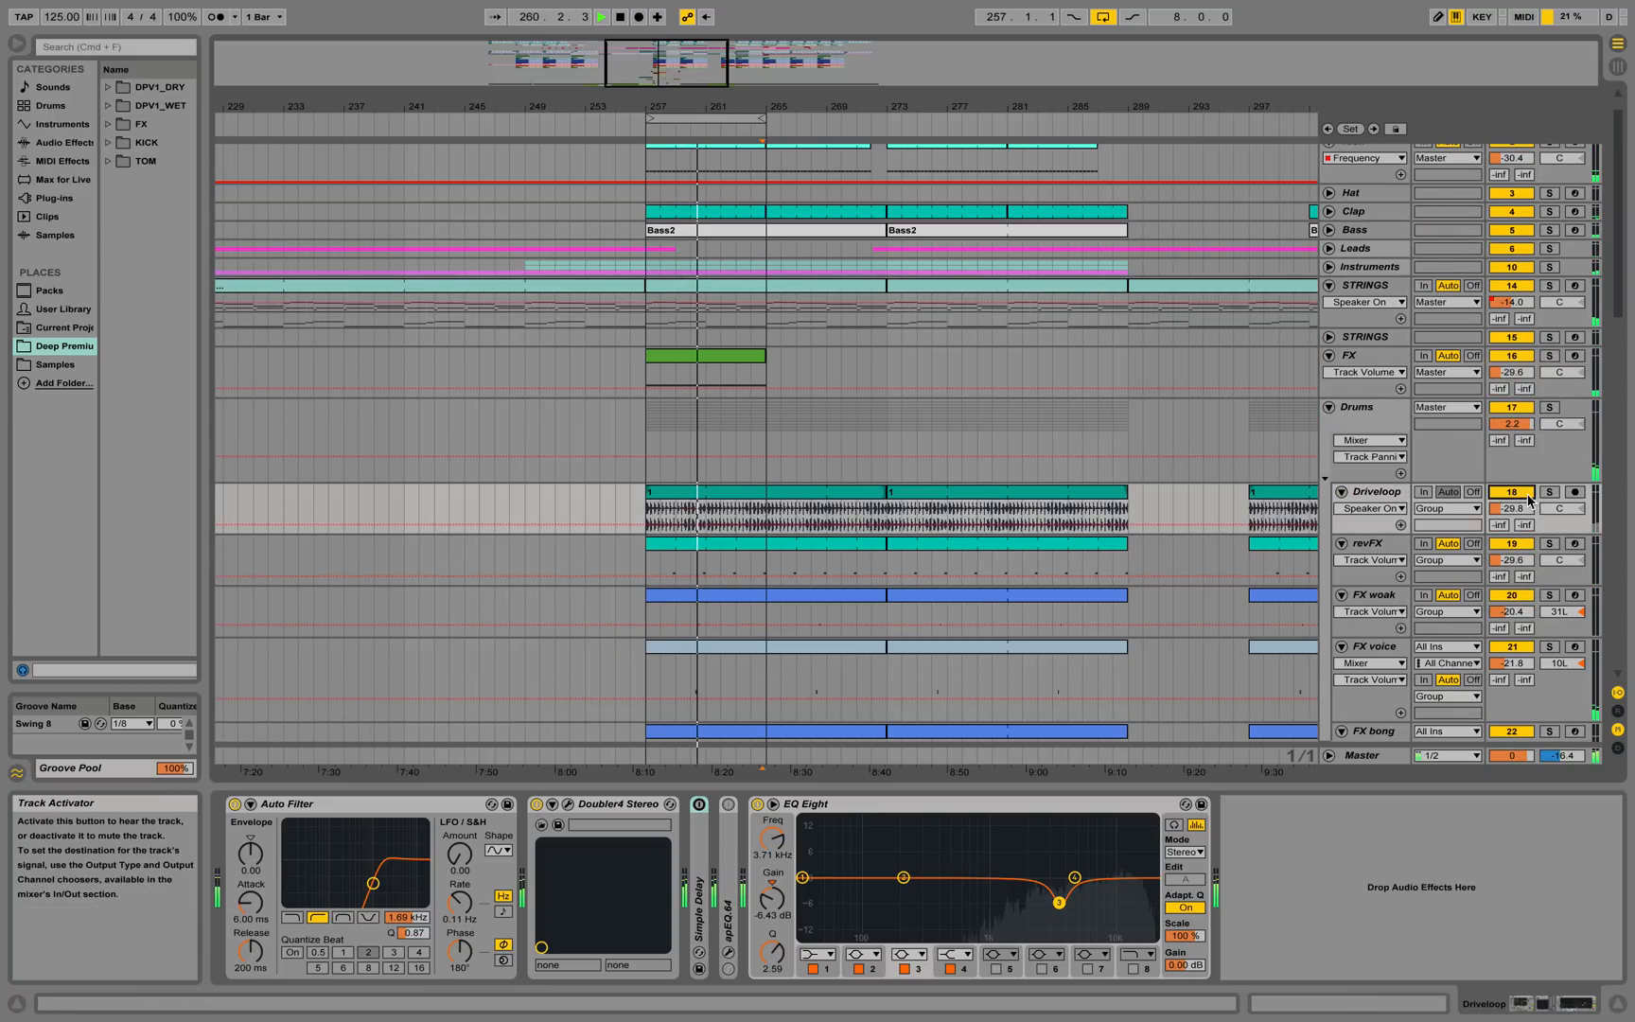
Stop playback, fold the Drums and FX groups, and select the FX group to show the arrangement around bar 257
left_click(1330, 407)
scroll(1183, 464, "down", 4)
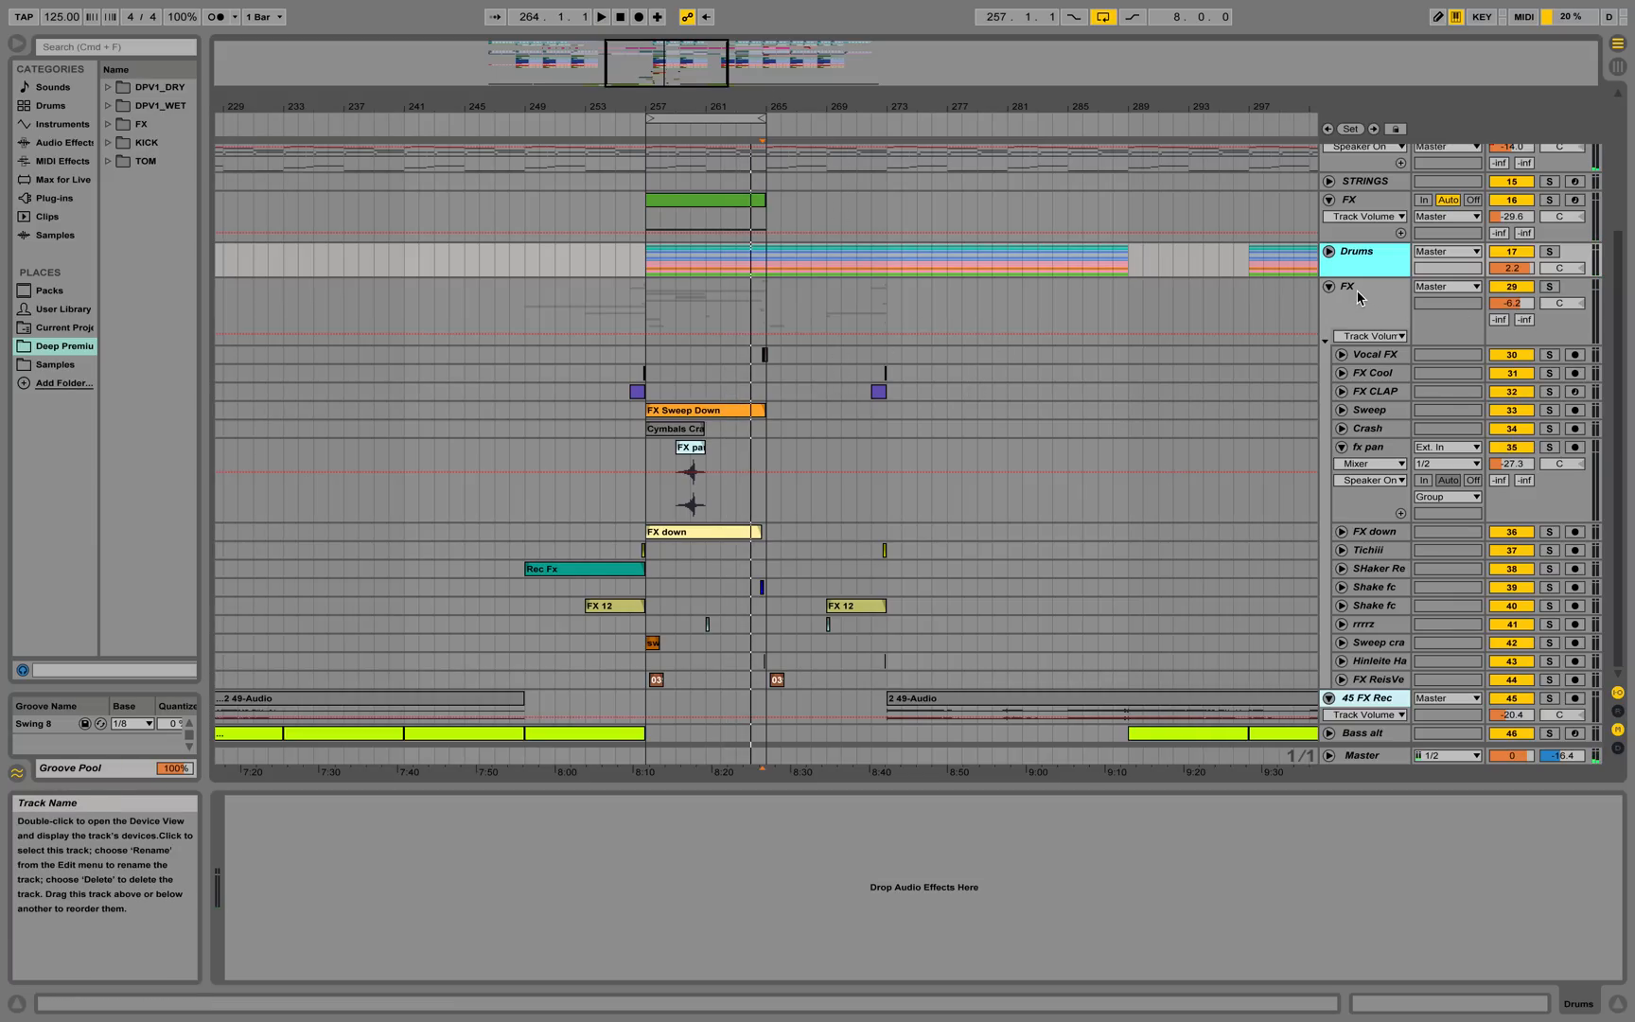
left_click(1329, 288)
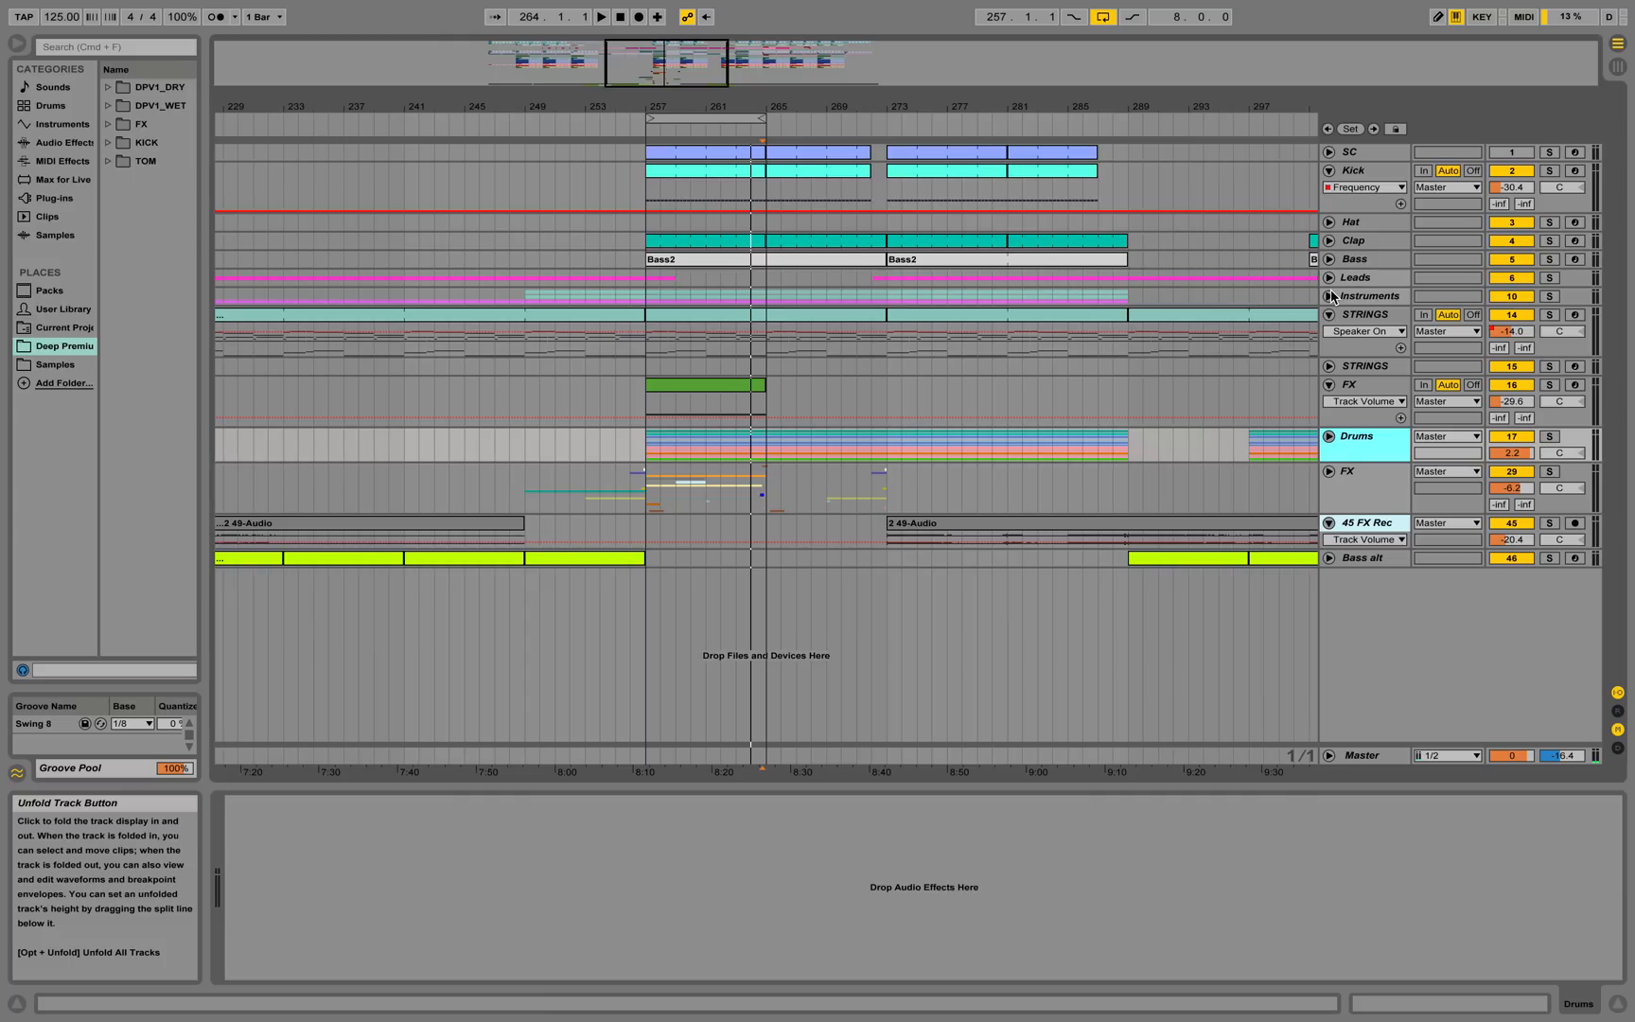
left_click_drag(721, 106, 721, 80)
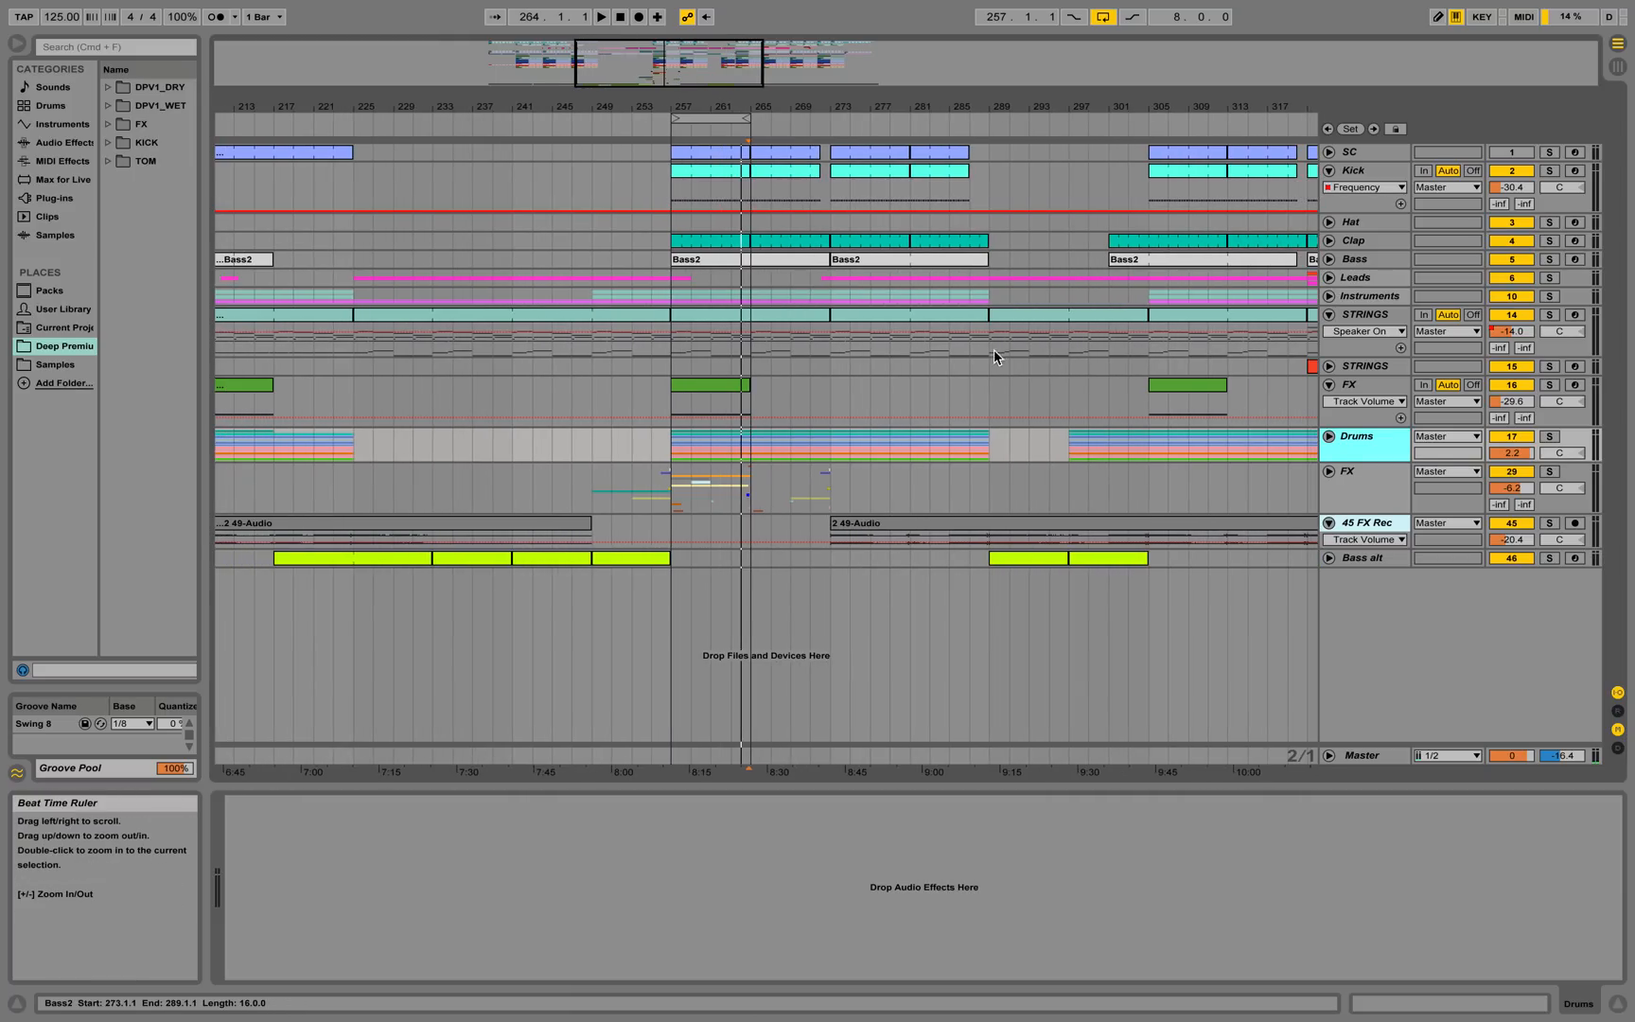
left_click(1370, 481)
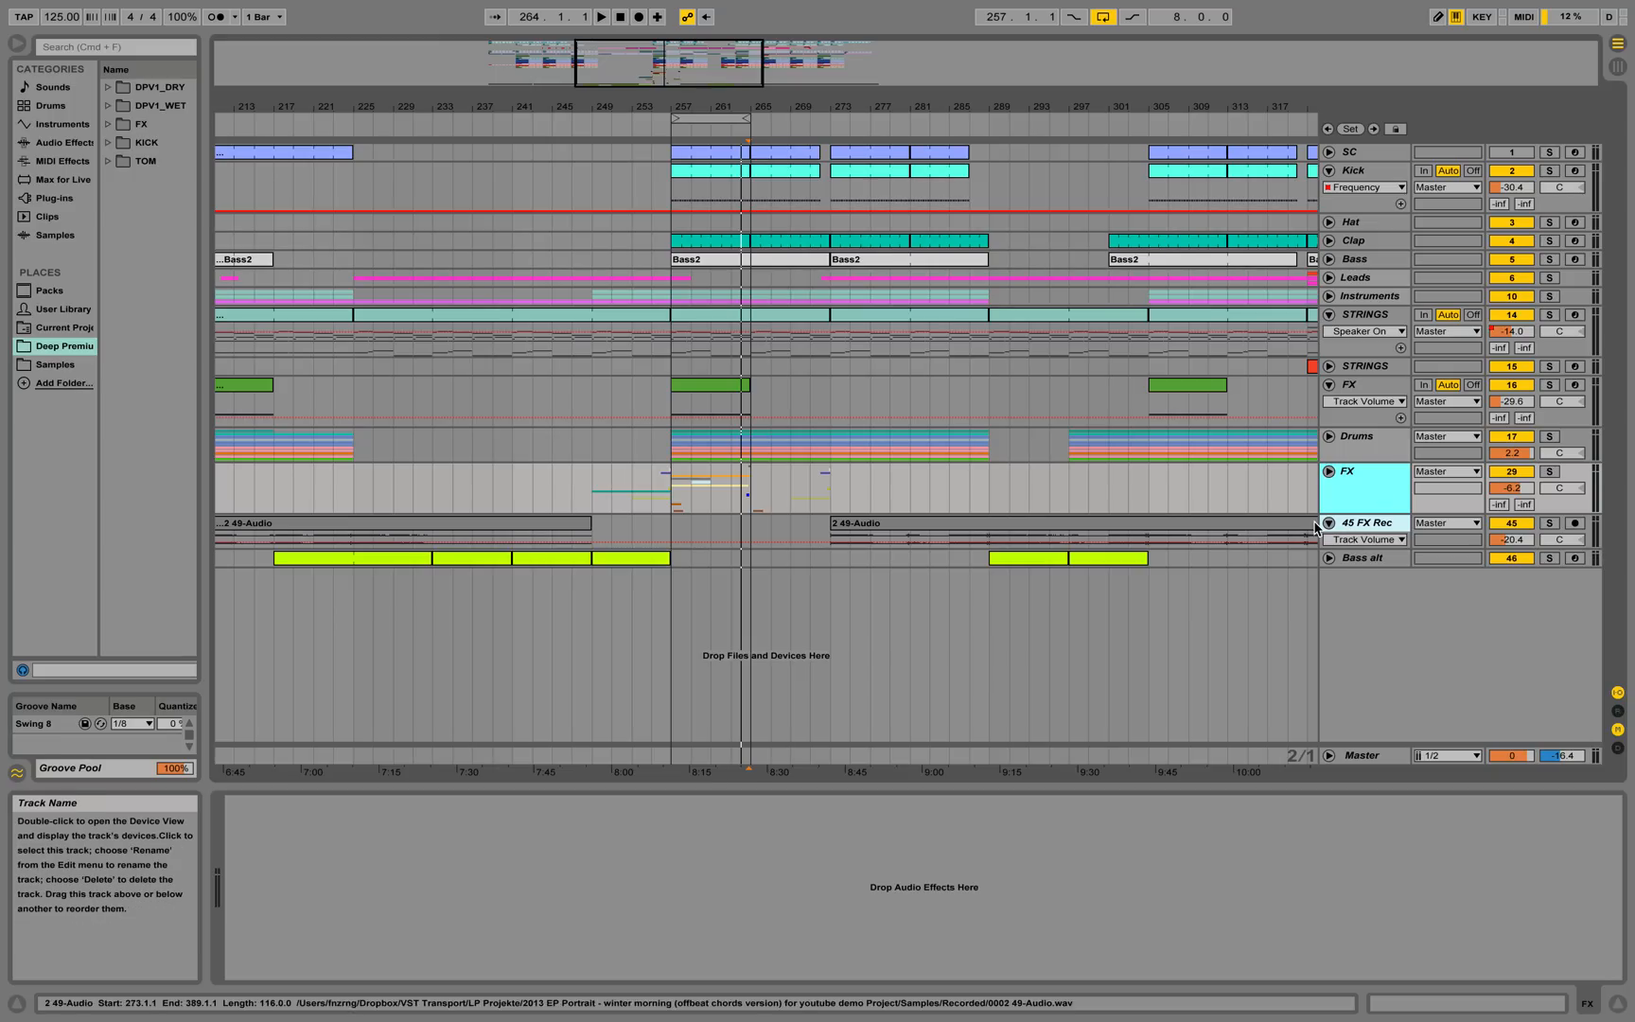
Enlarge the 45 FX Rec track, play it soloed from bar 273, and fold it after listening
left_click_drag(1356, 550, 1360, 648)
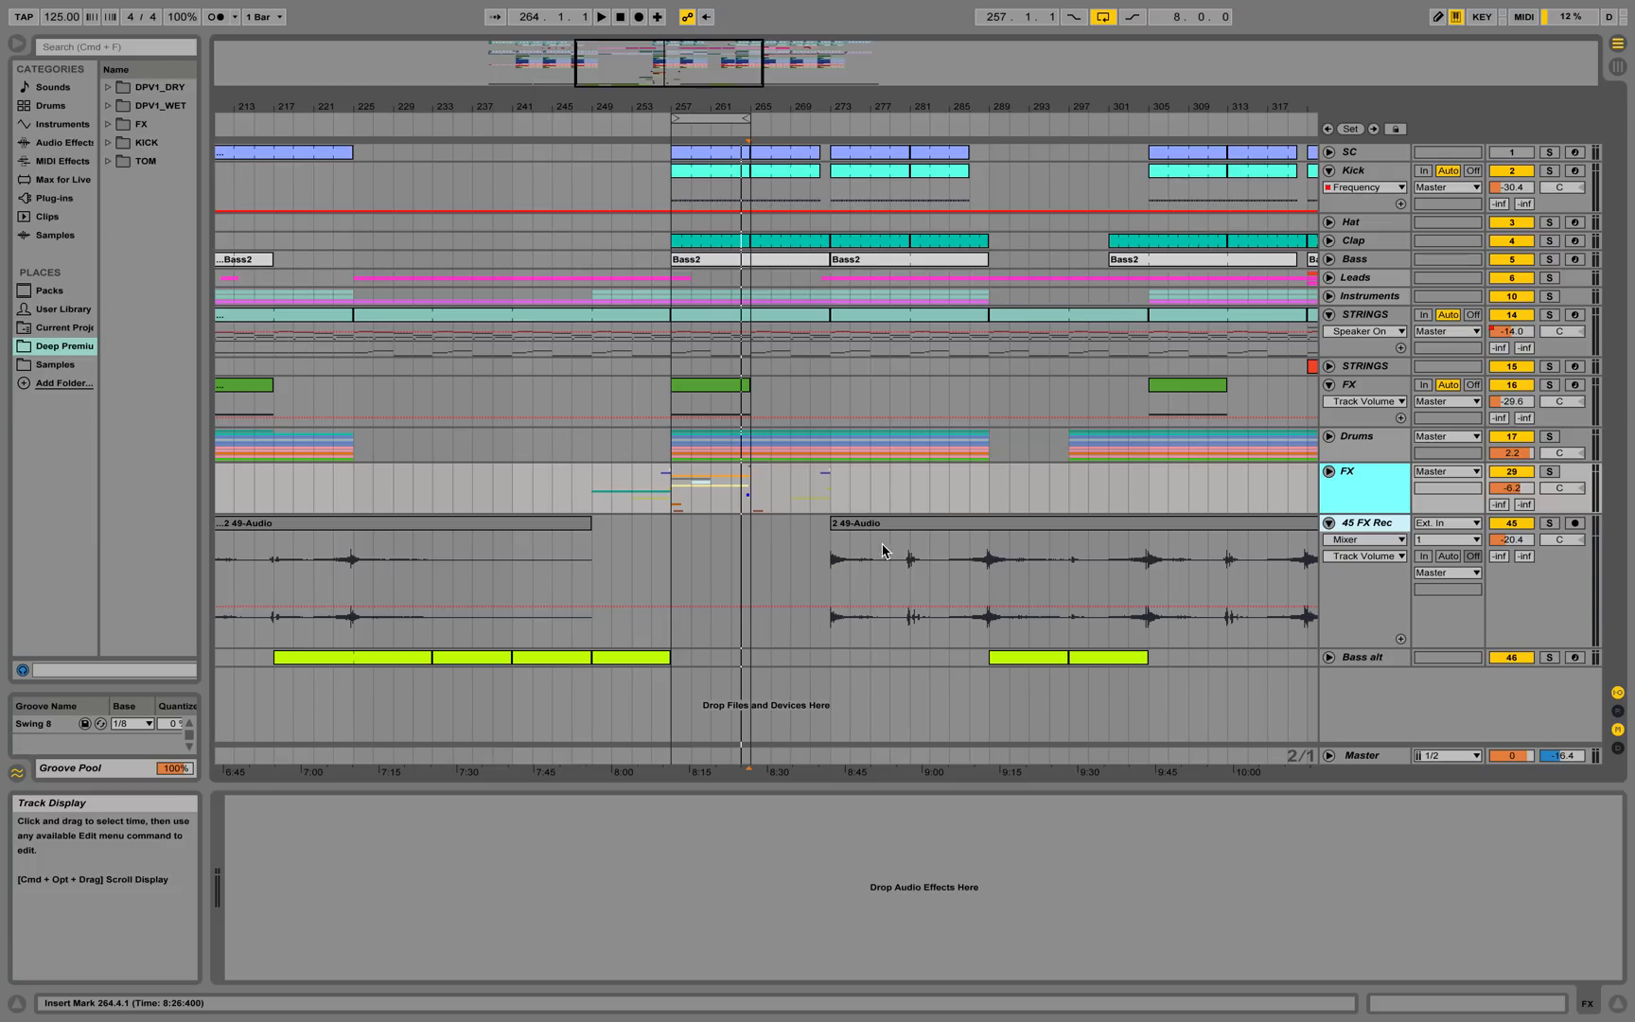
left_click(832, 547)
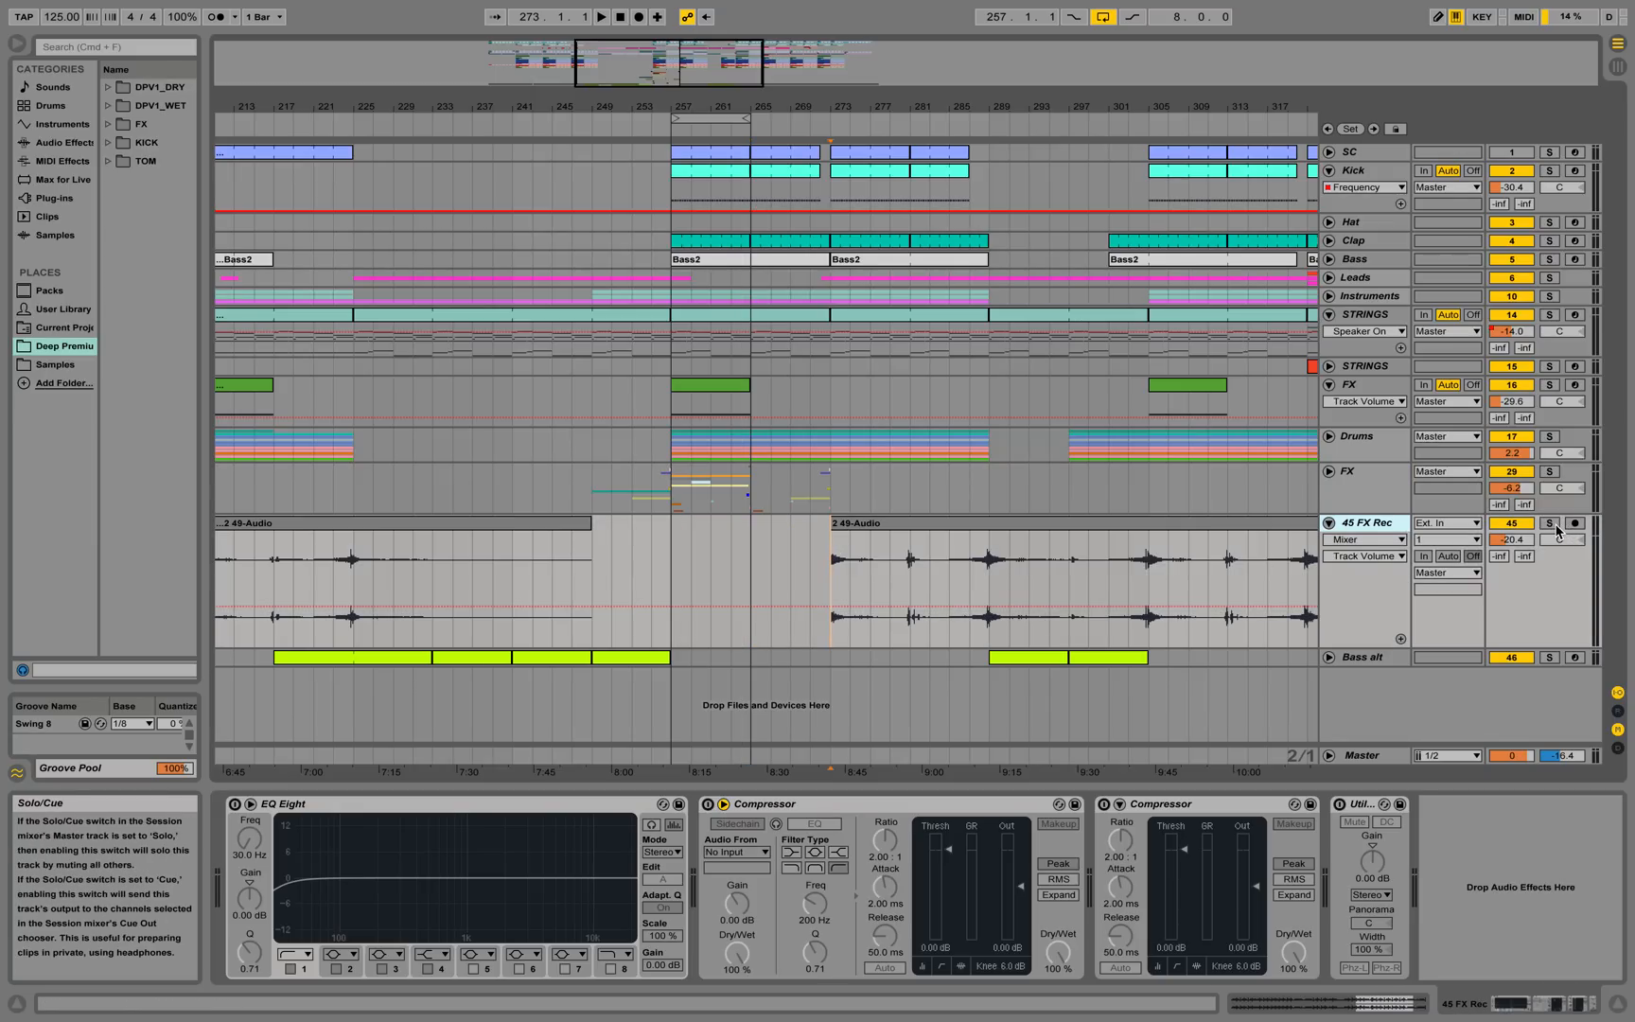
left_click(1552, 524)
key("space")
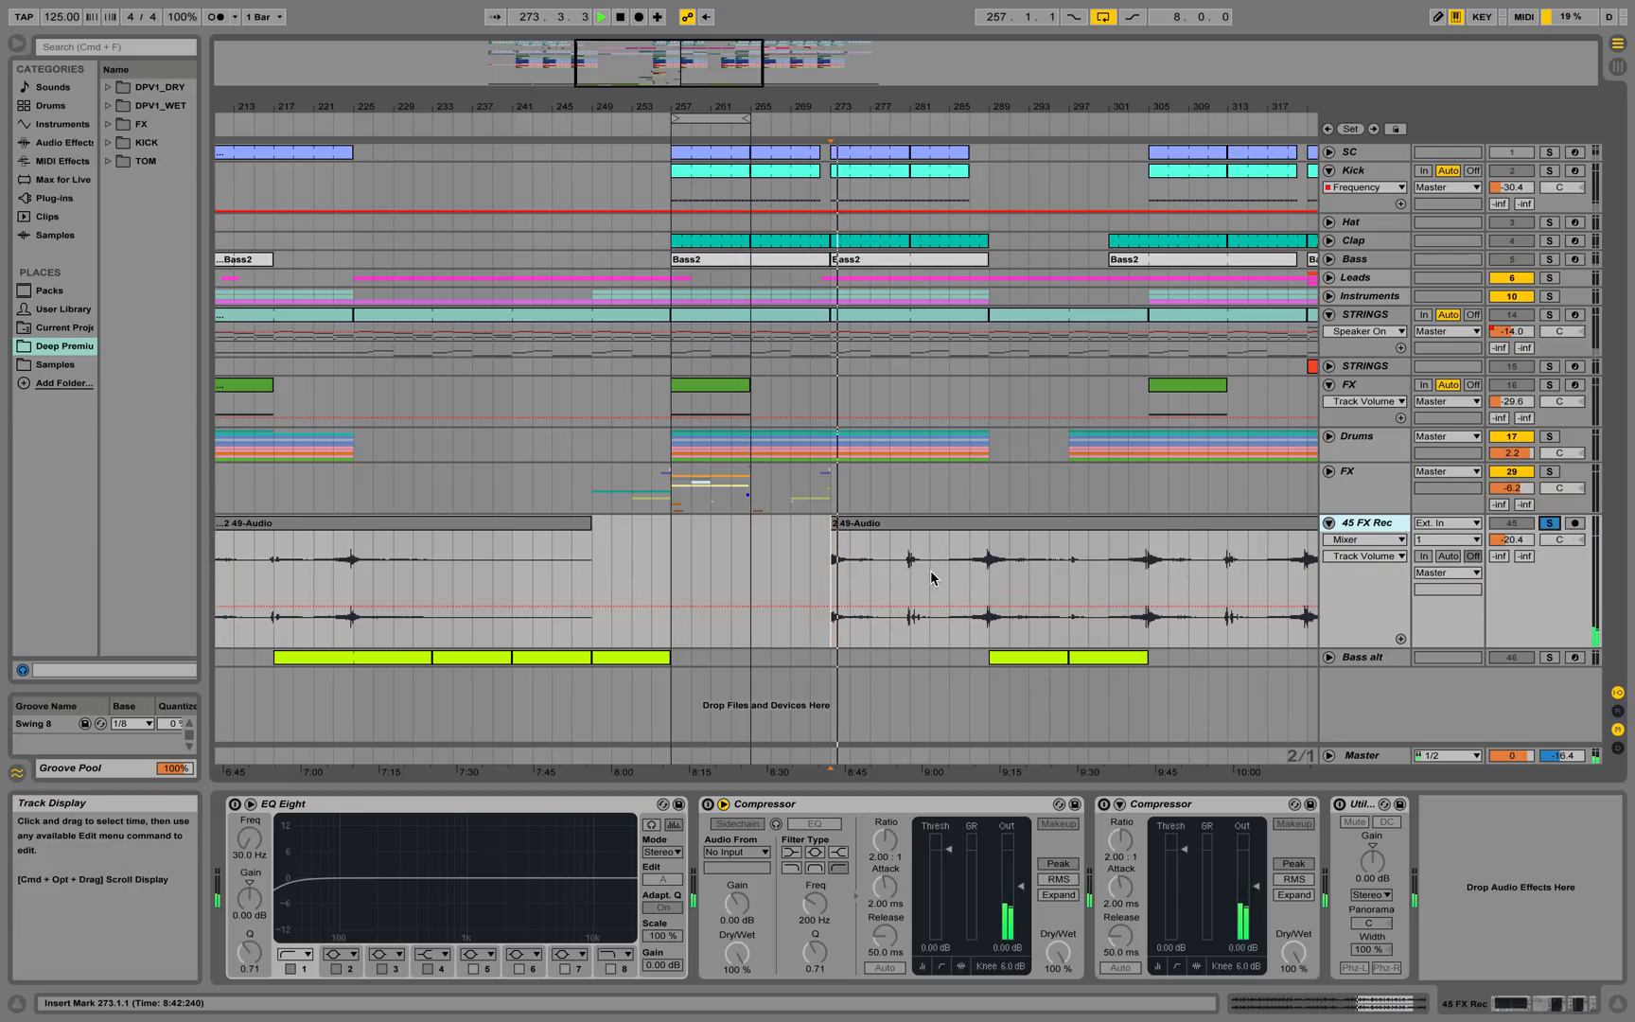
left_click(899, 549)
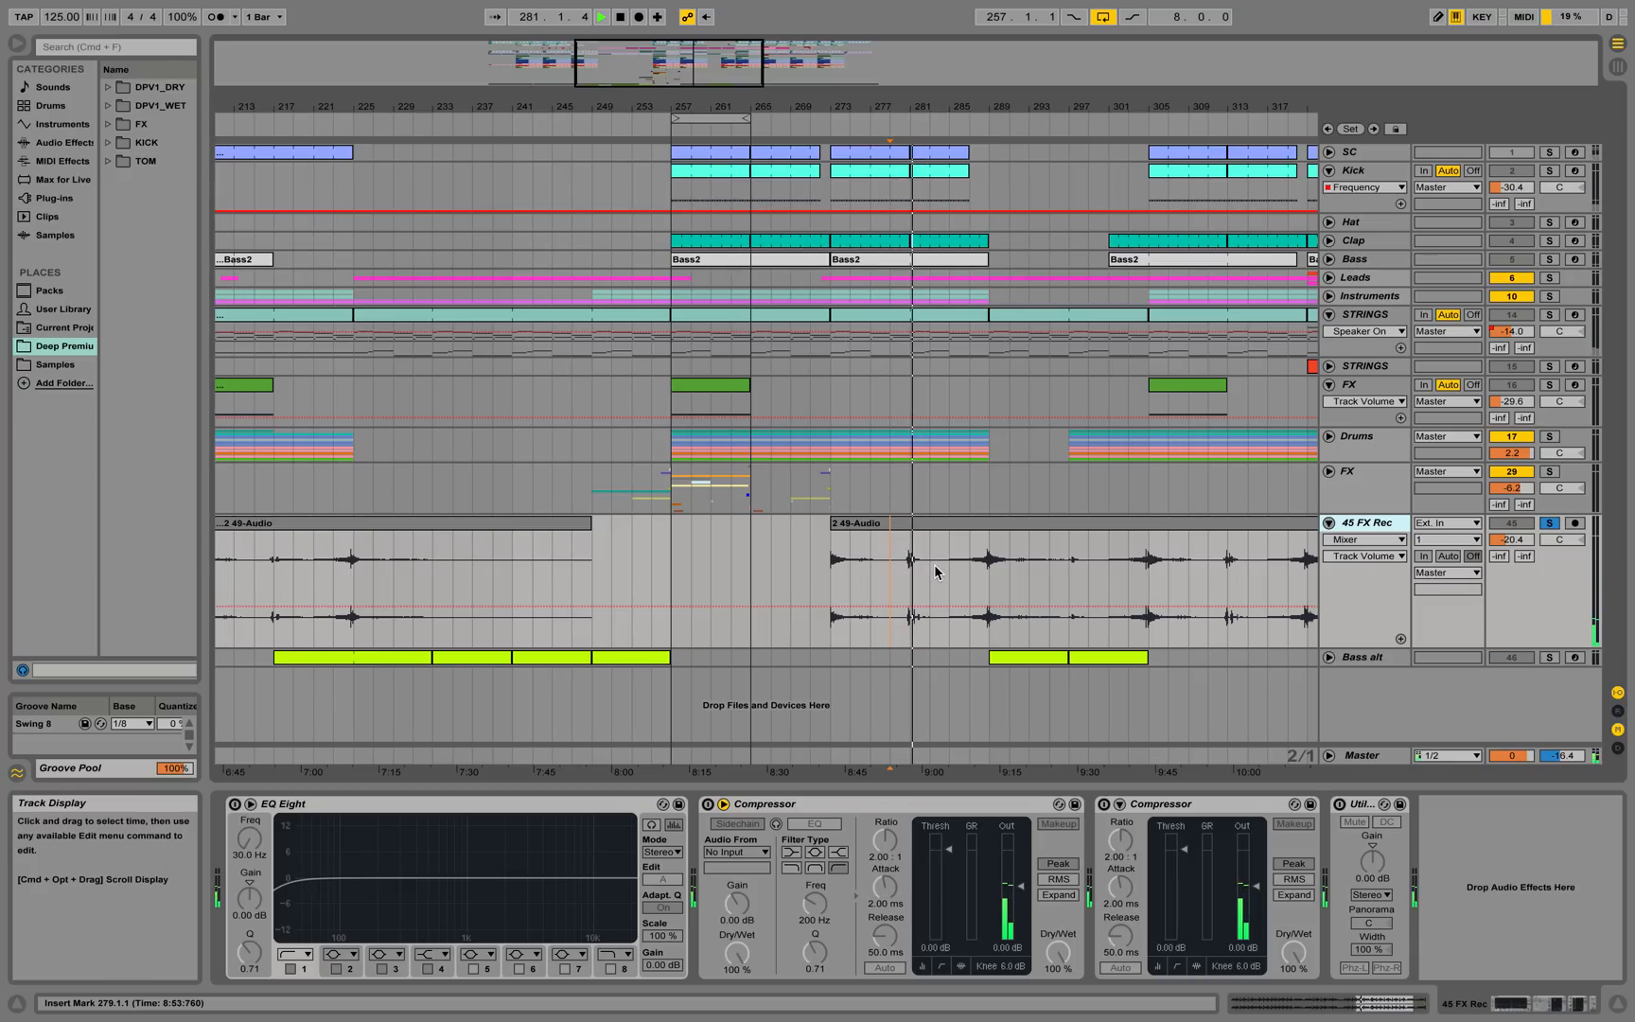
key("space")
left_click(1331, 523)
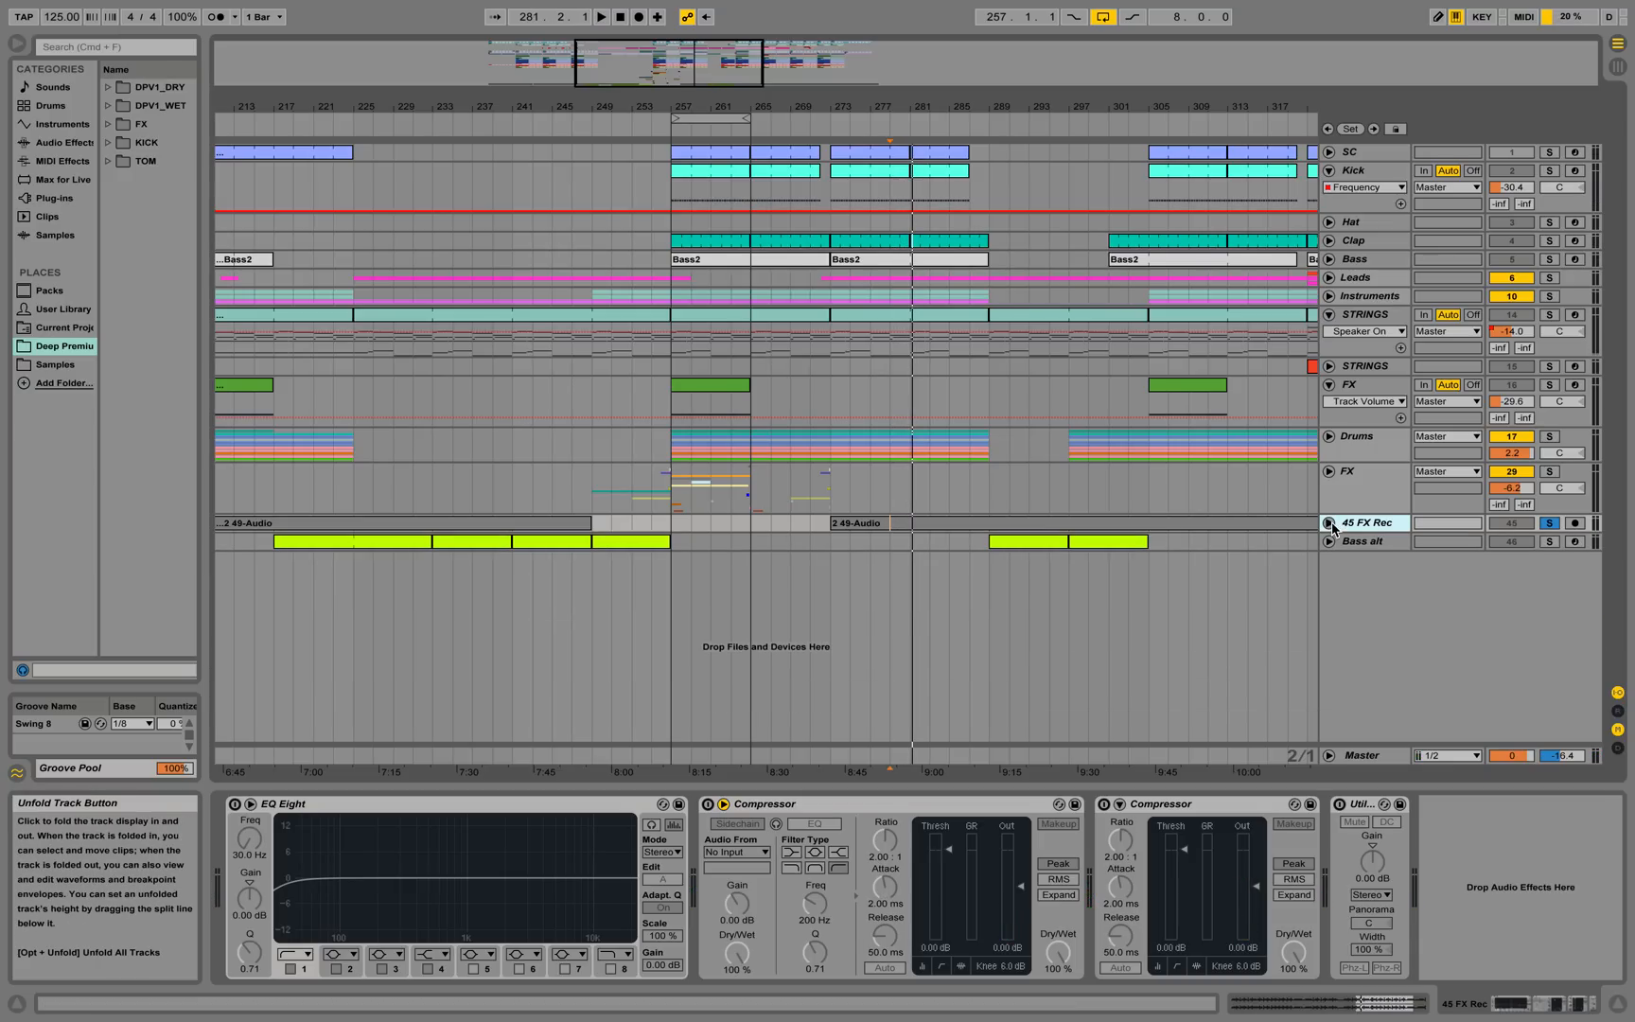
Unfold the Bass track, show its devices, and solo it with bars 257 to 273 selected
key("minus")
left_click_drag(767, 106, 767, 110)
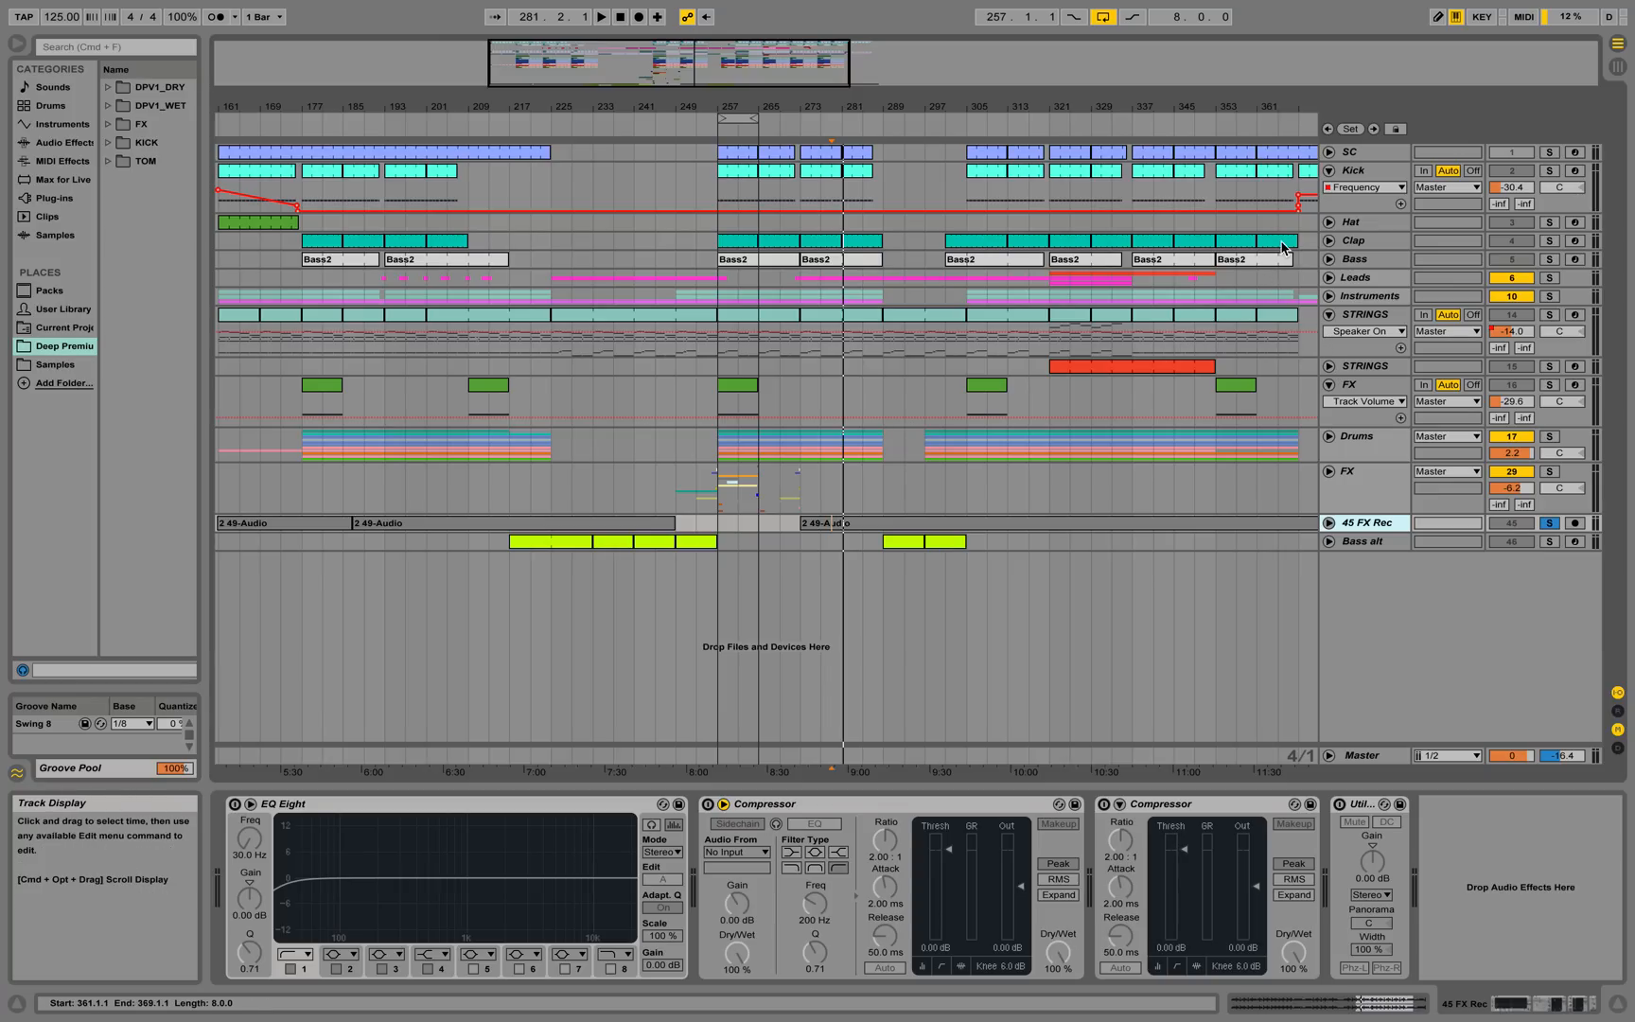
left_click(1330, 259)
left_click(1353, 259)
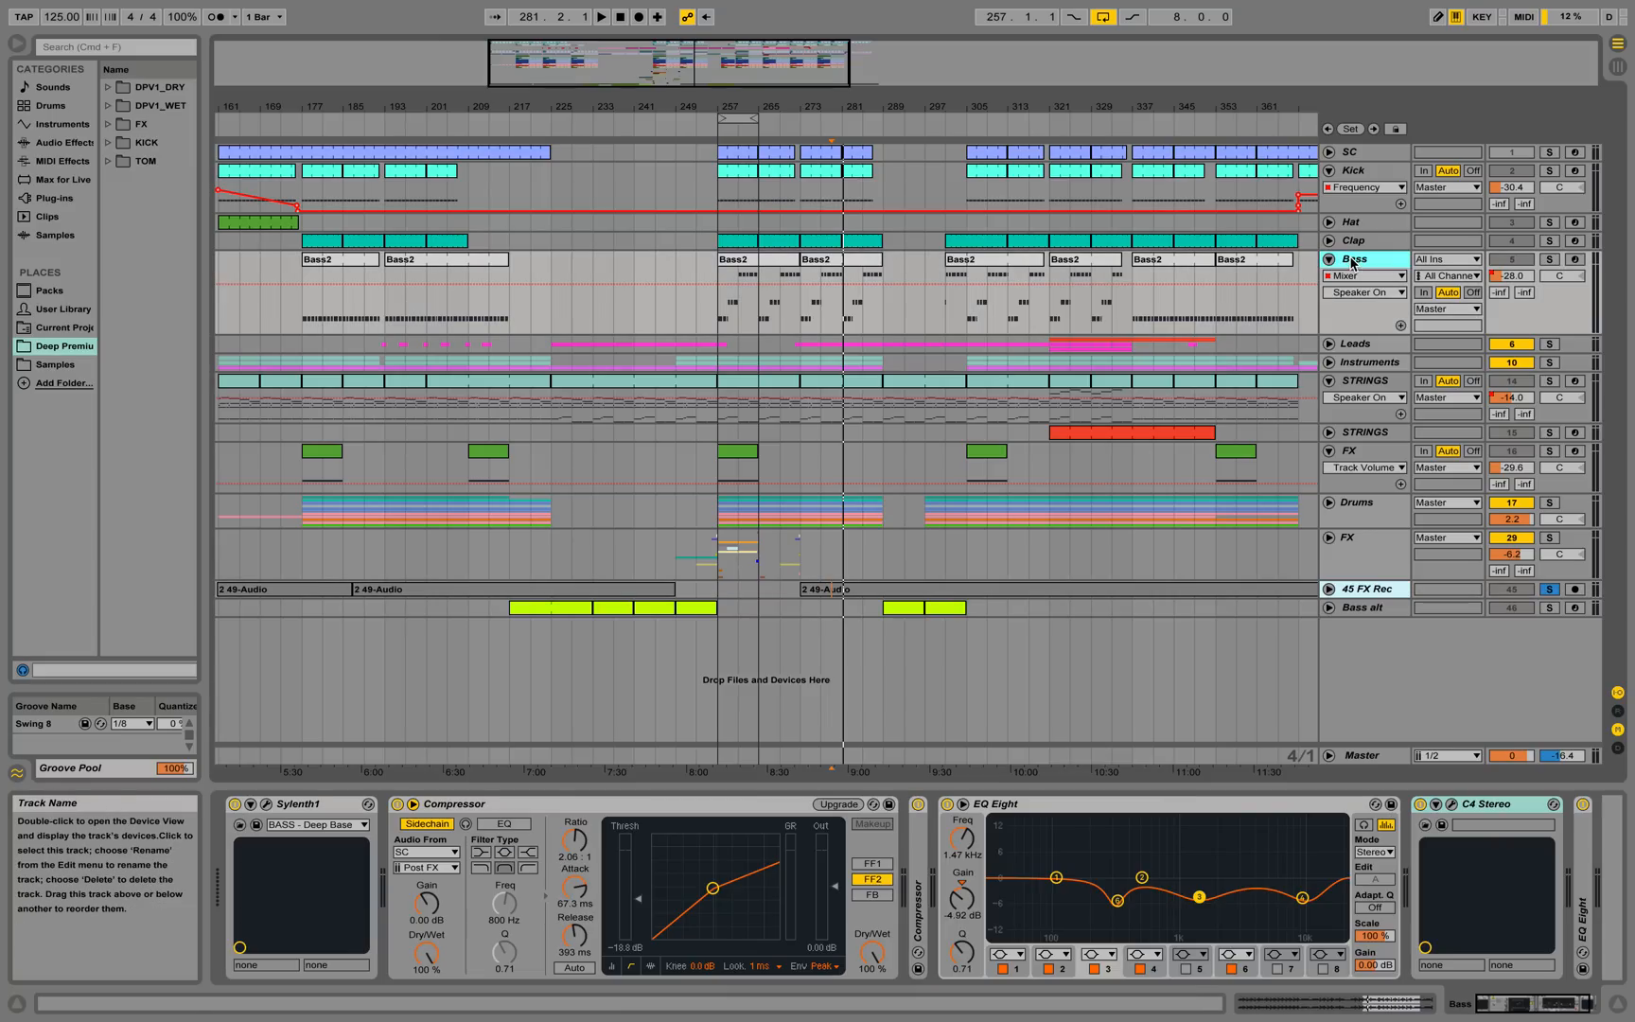
left_click(724, 274)
left_click(1550, 259)
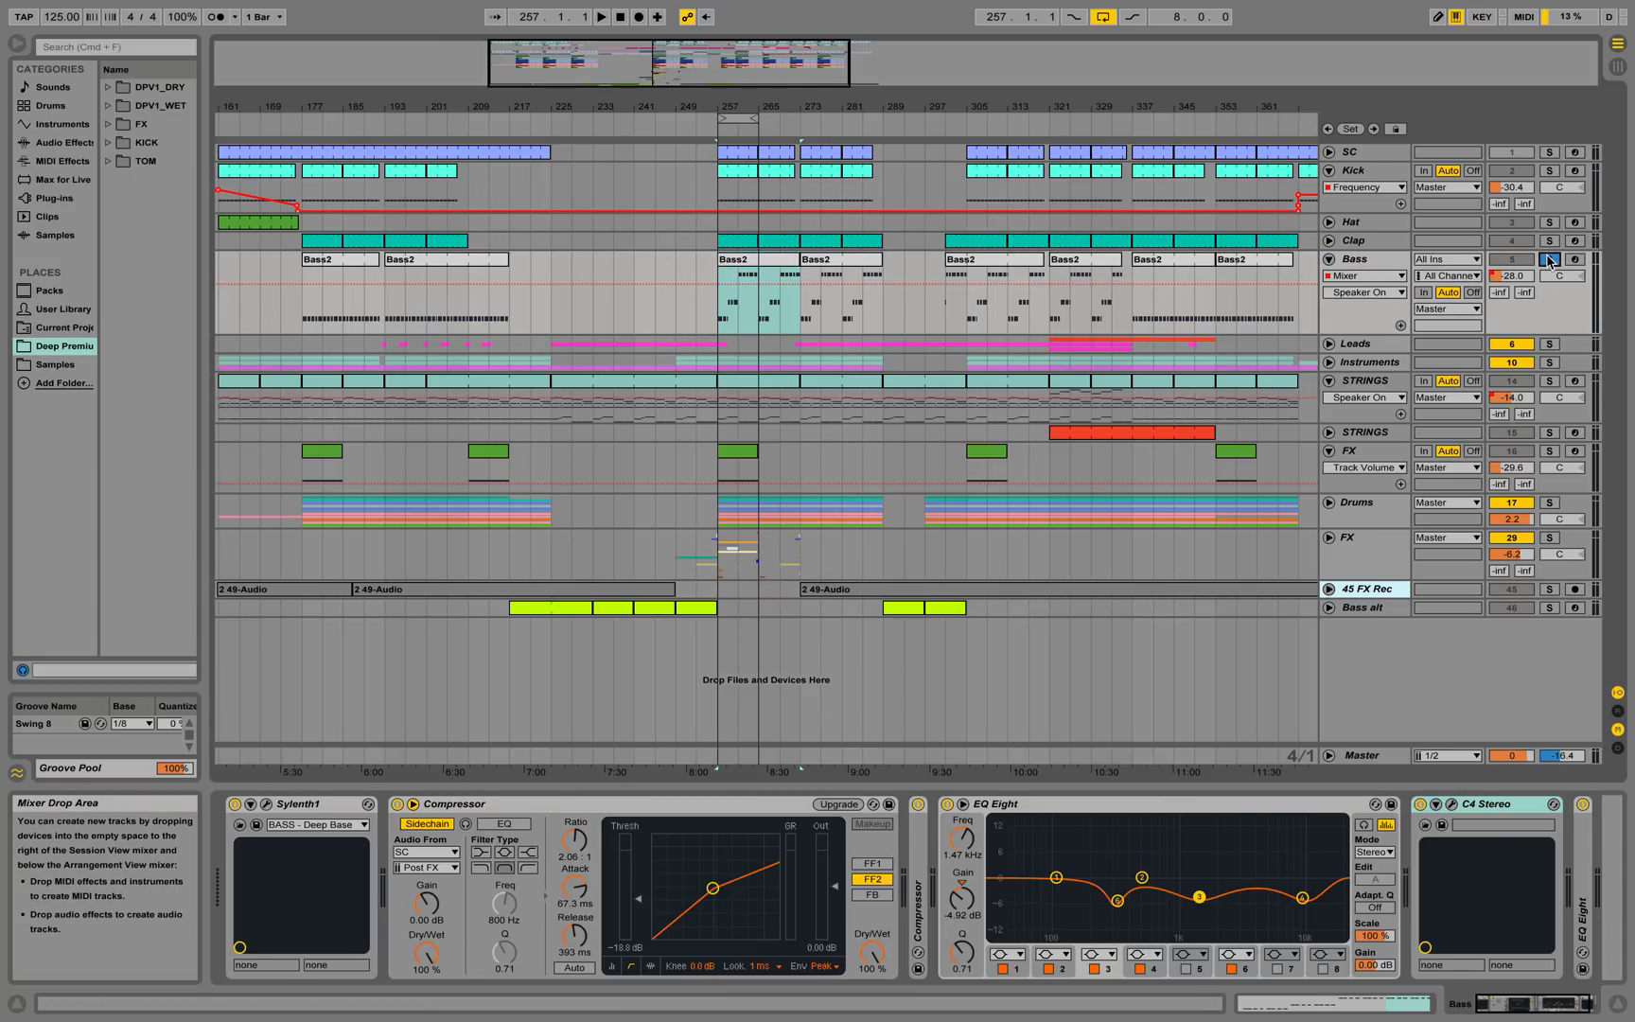
Examine the notes of the Bass2 clip at bar 257 during playback, return to the Bass devices, and unsolo the track
double_click(733, 260)
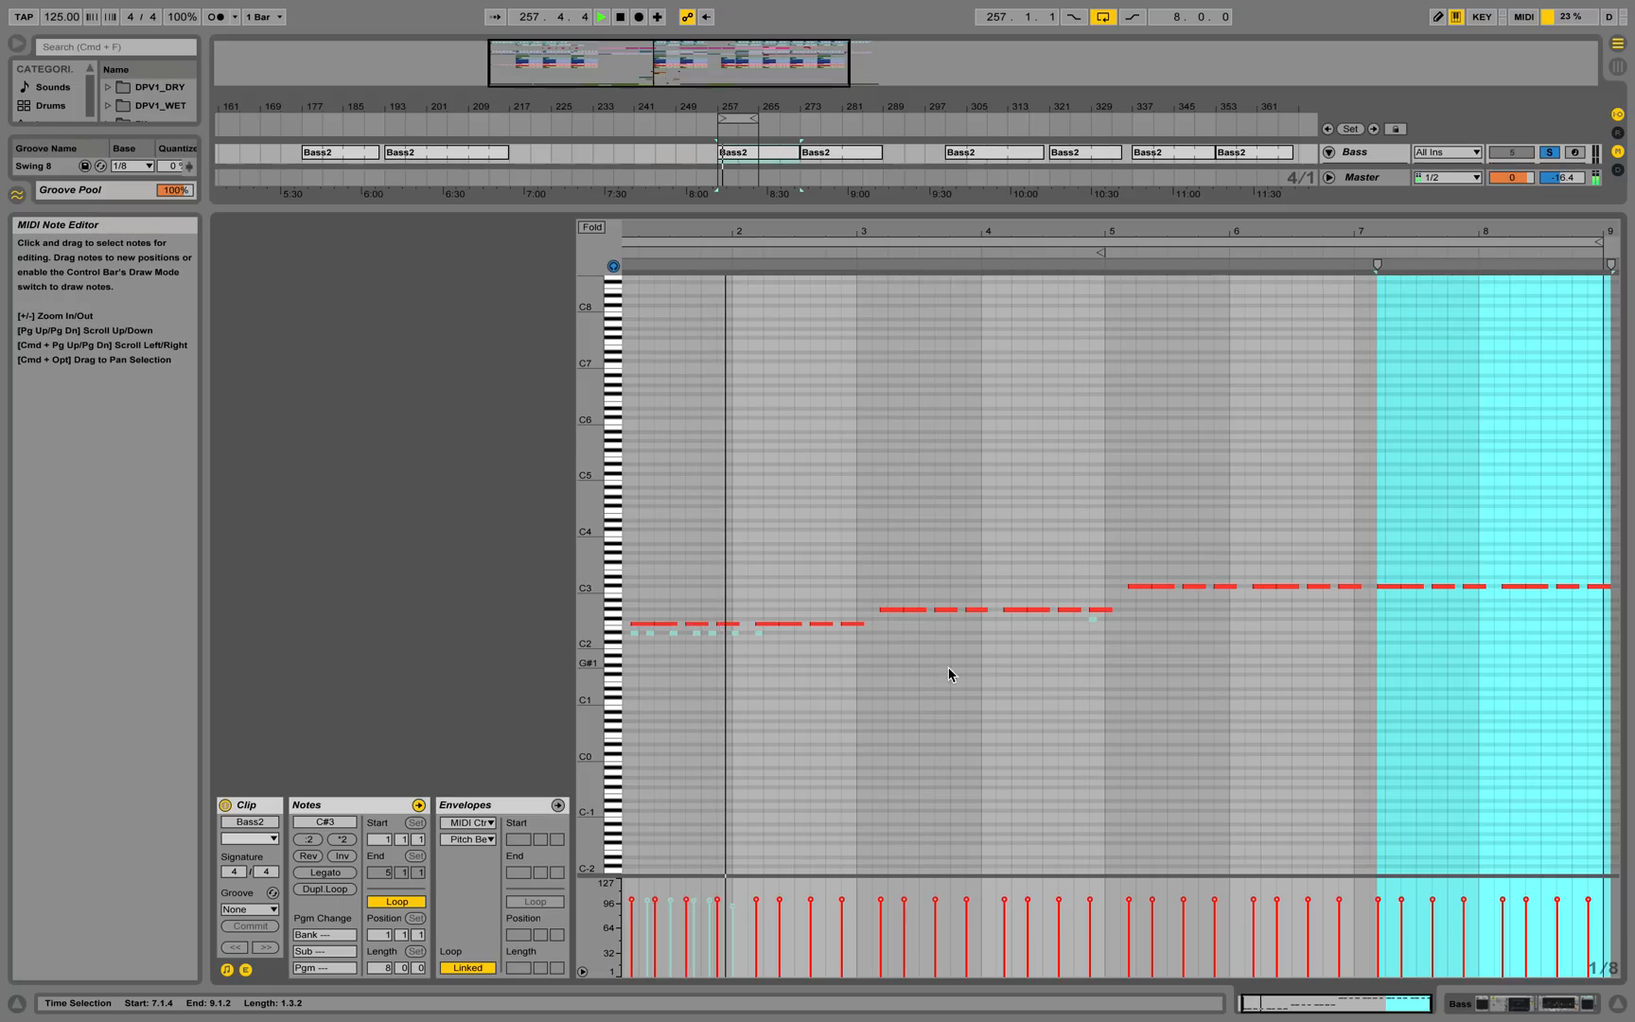
left_click(888, 685)
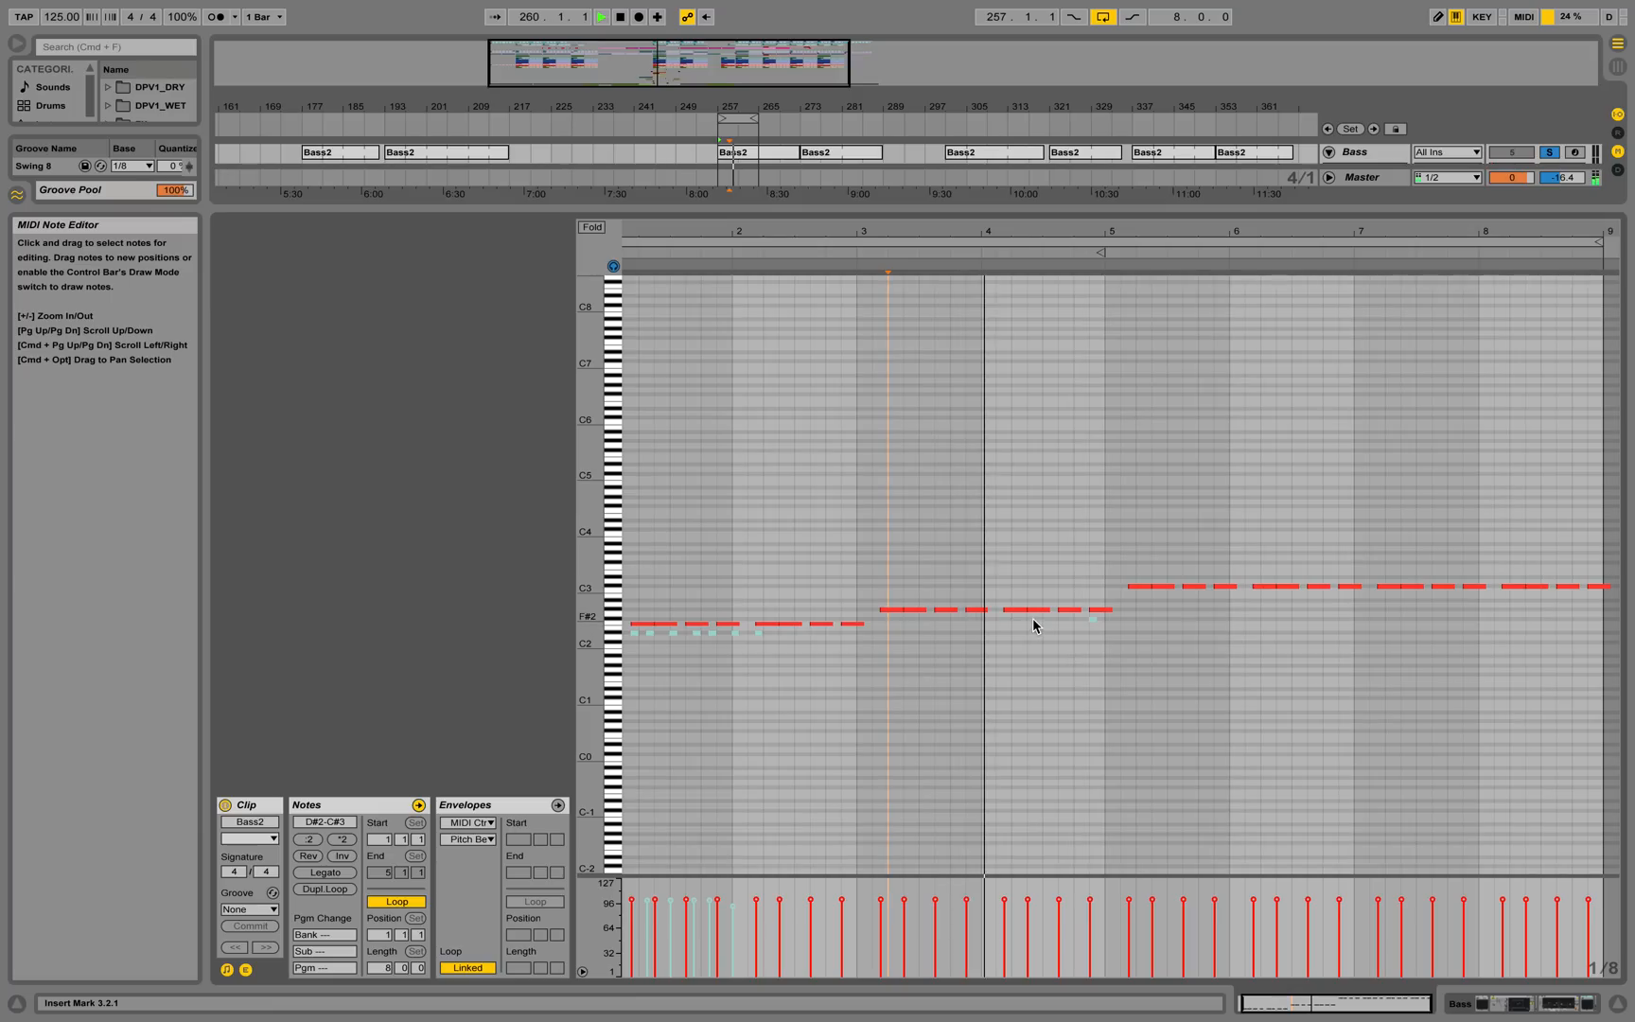
left_click(1514, 1003)
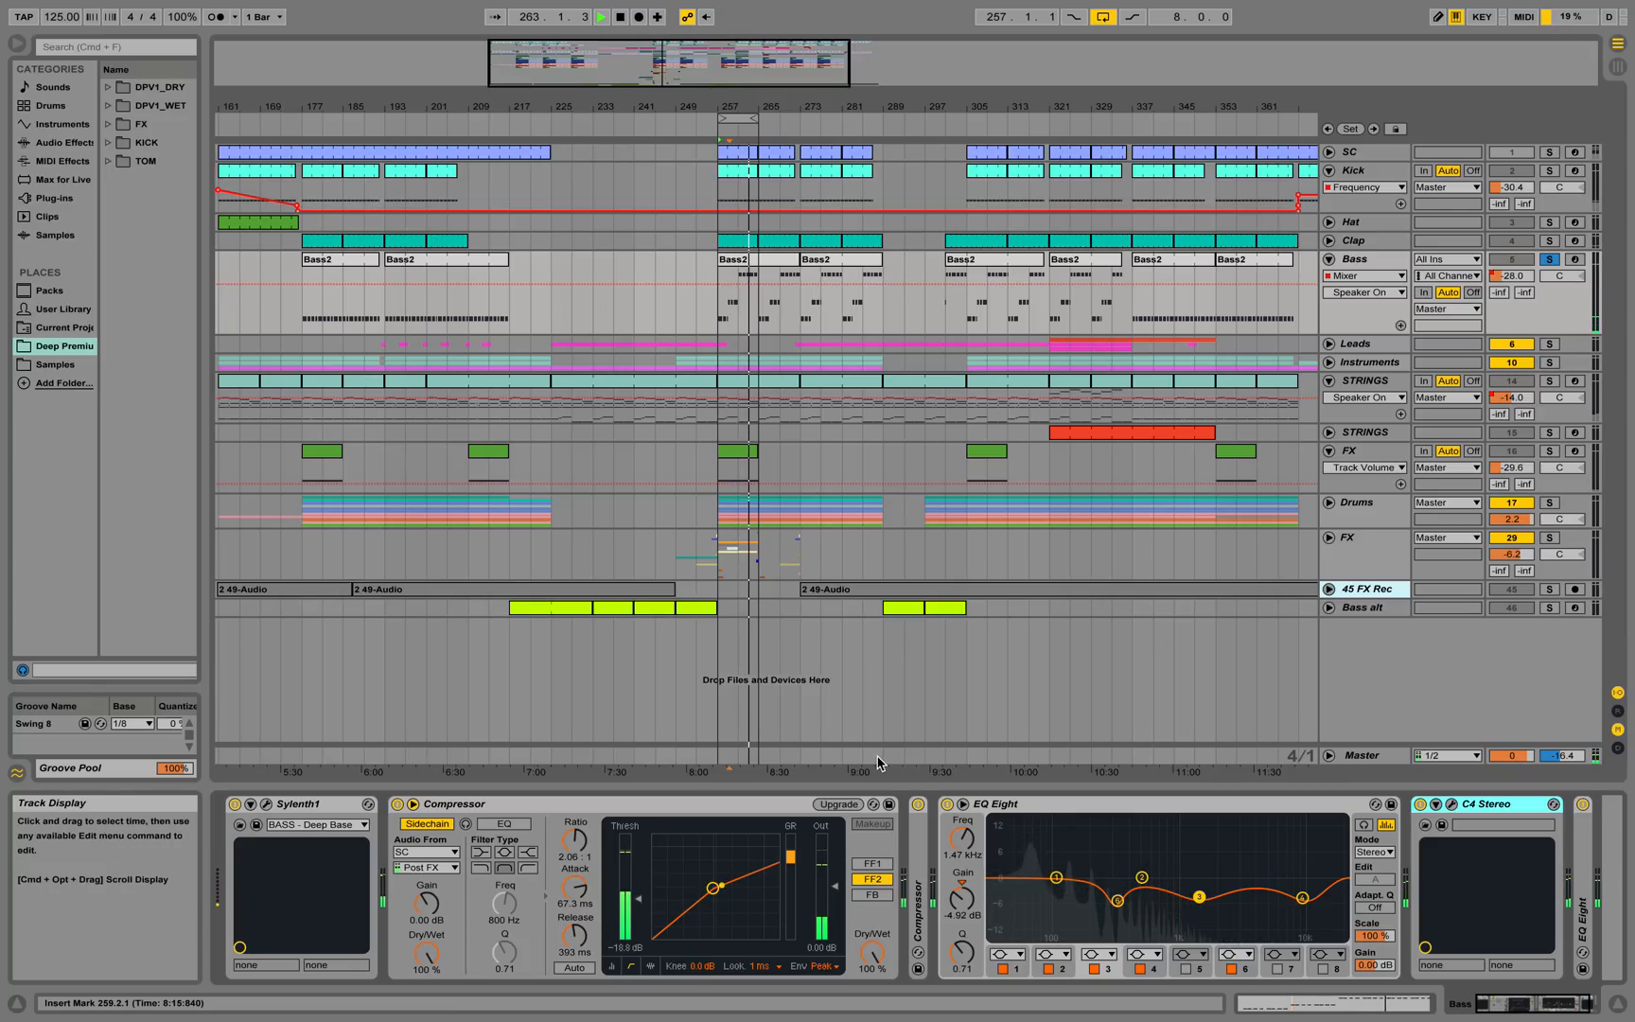
key("space")
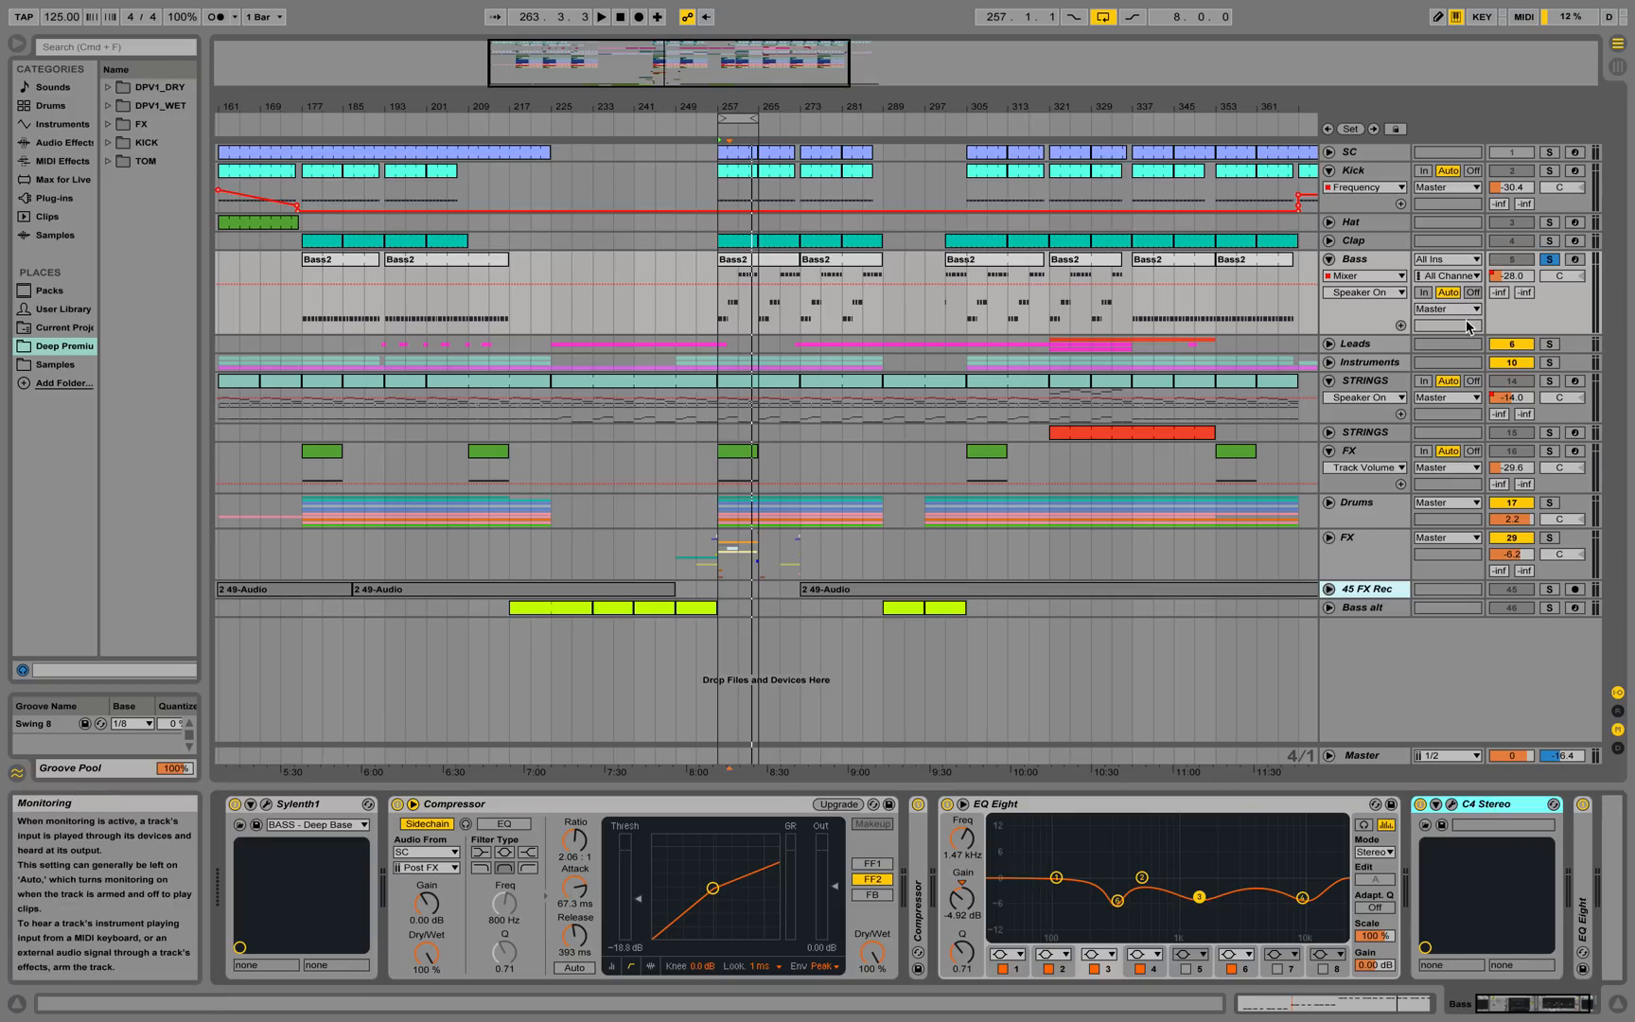
left_click(1550, 261)
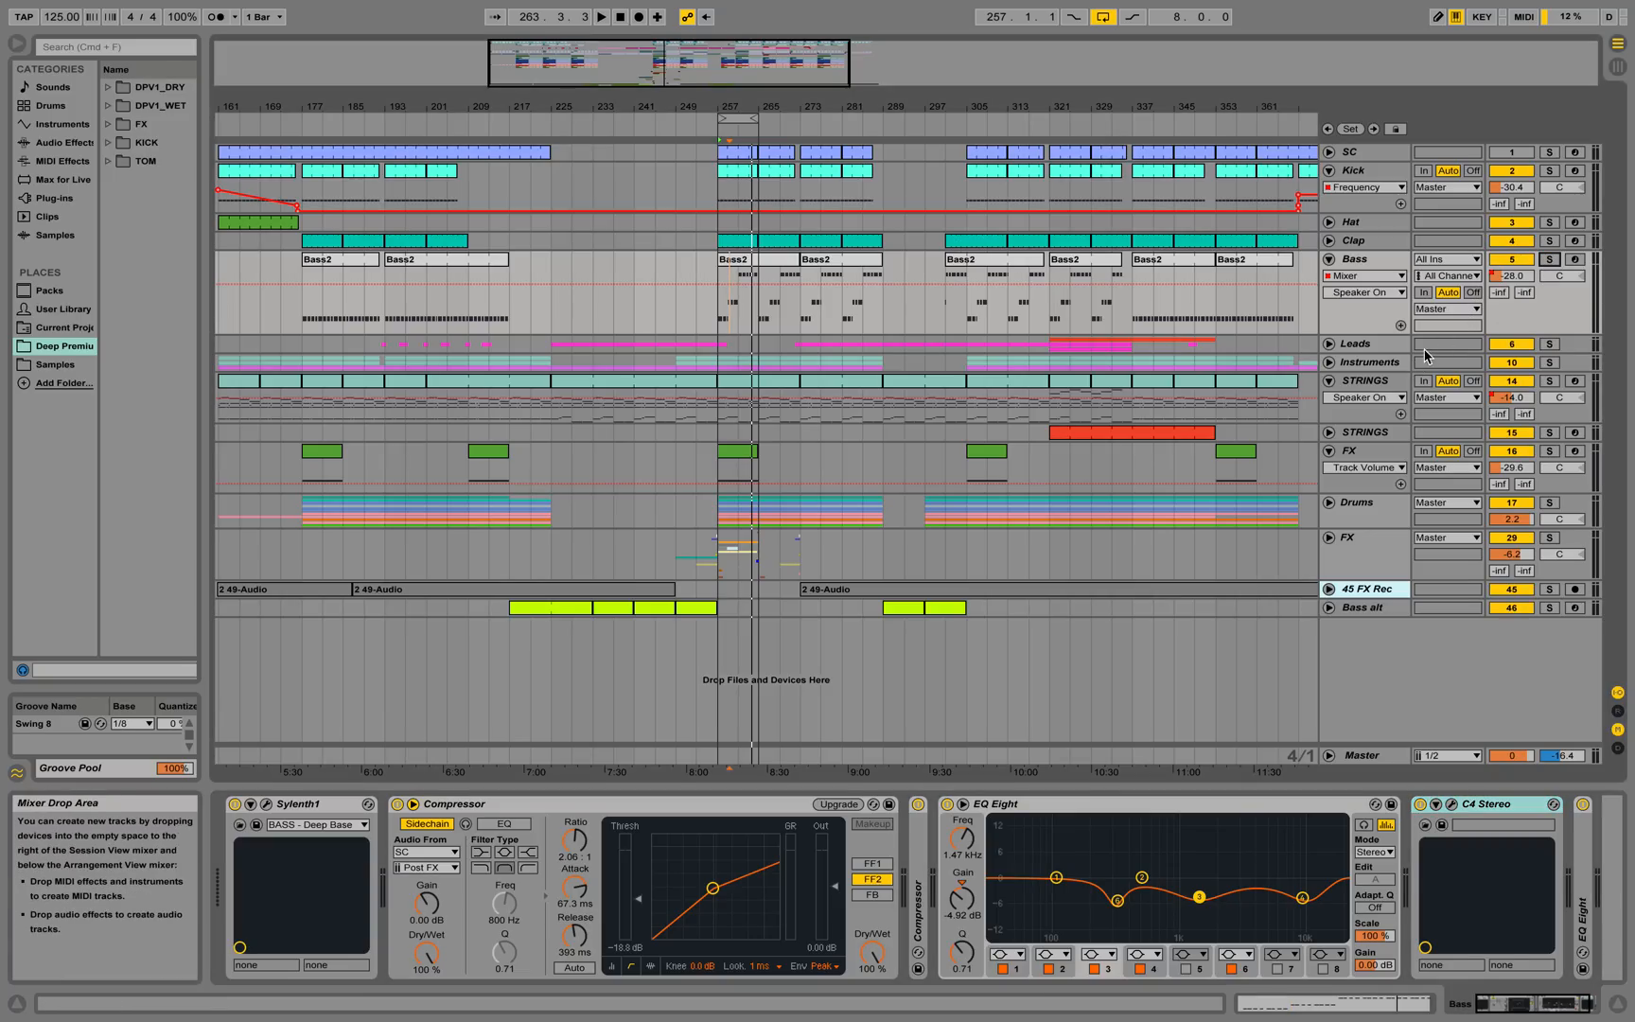
Enlarge the upper STRINGS track and play it soloed with bars 257 to 273 selected
left_click(1328, 394)
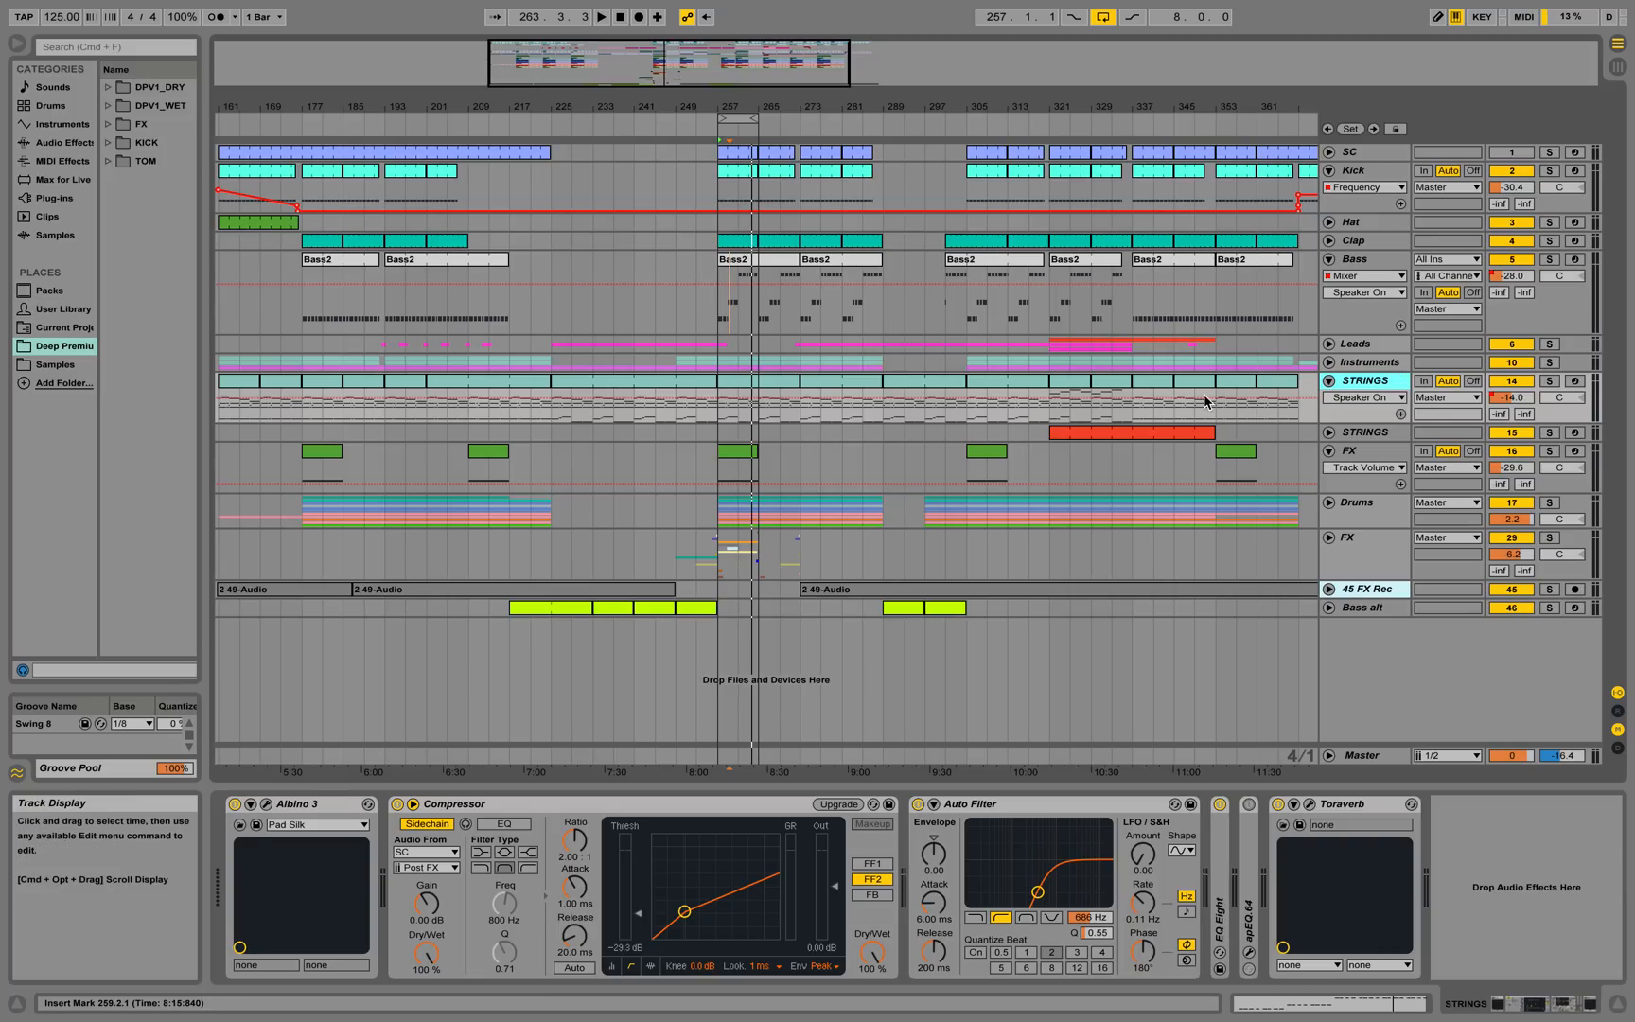
left_click_drag(1323, 425, 1321, 498)
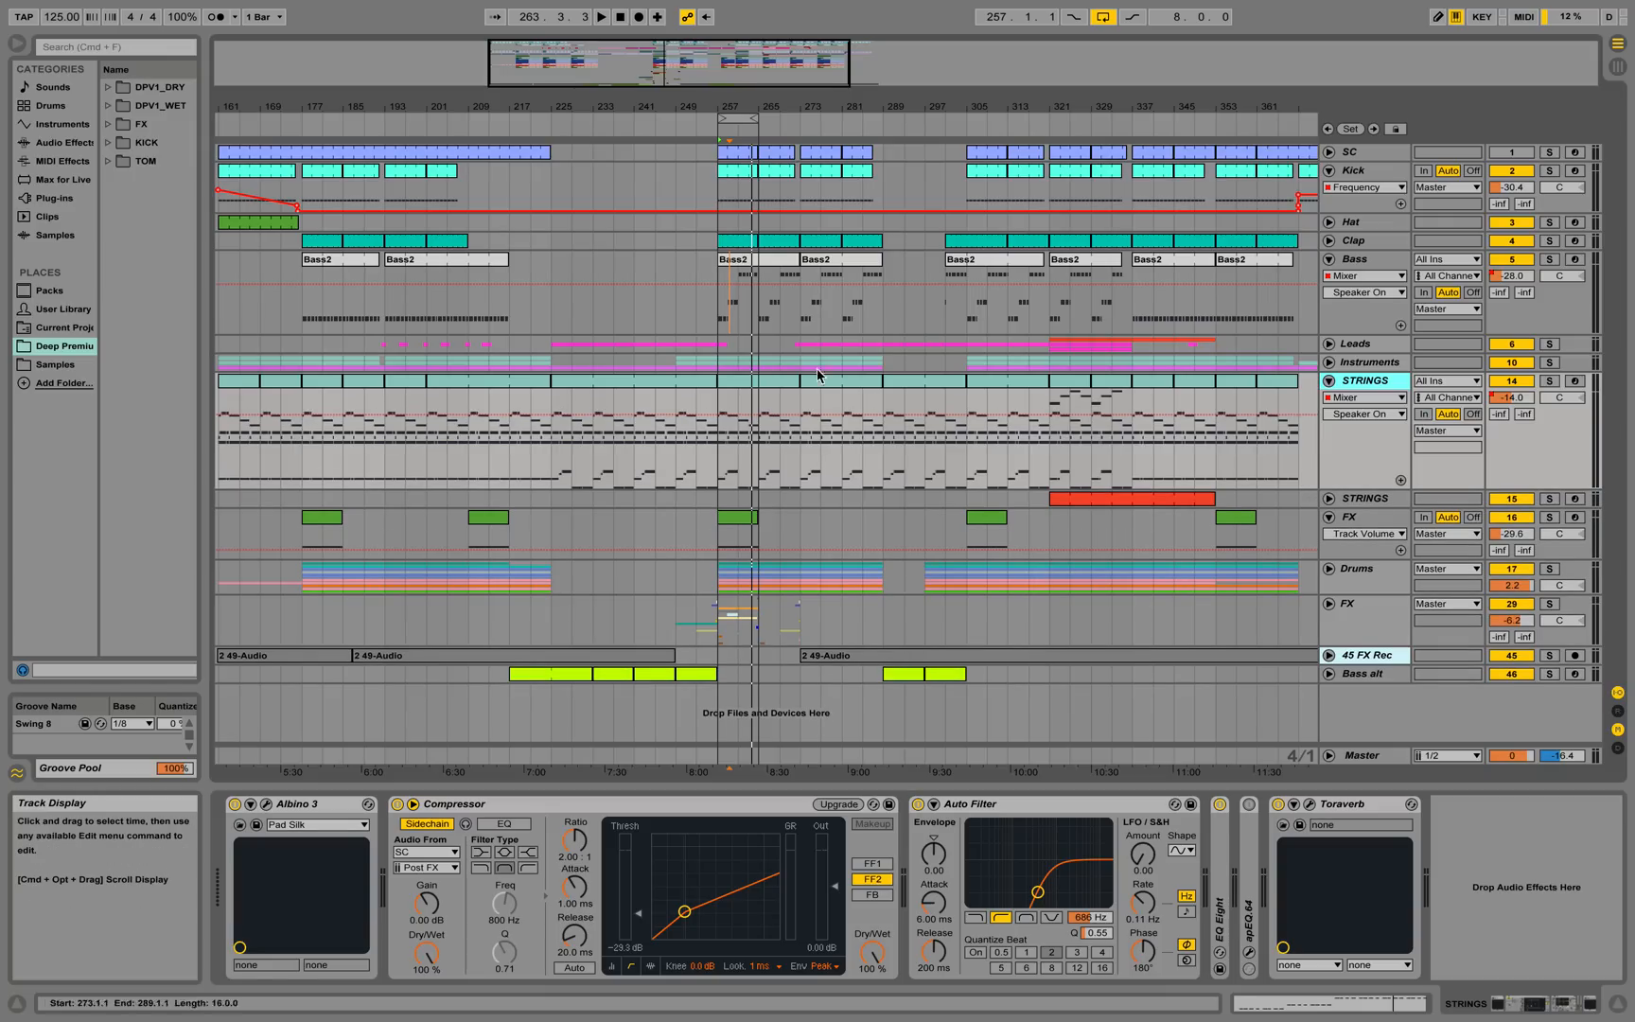
left_click_drag(721, 416, 800, 421)
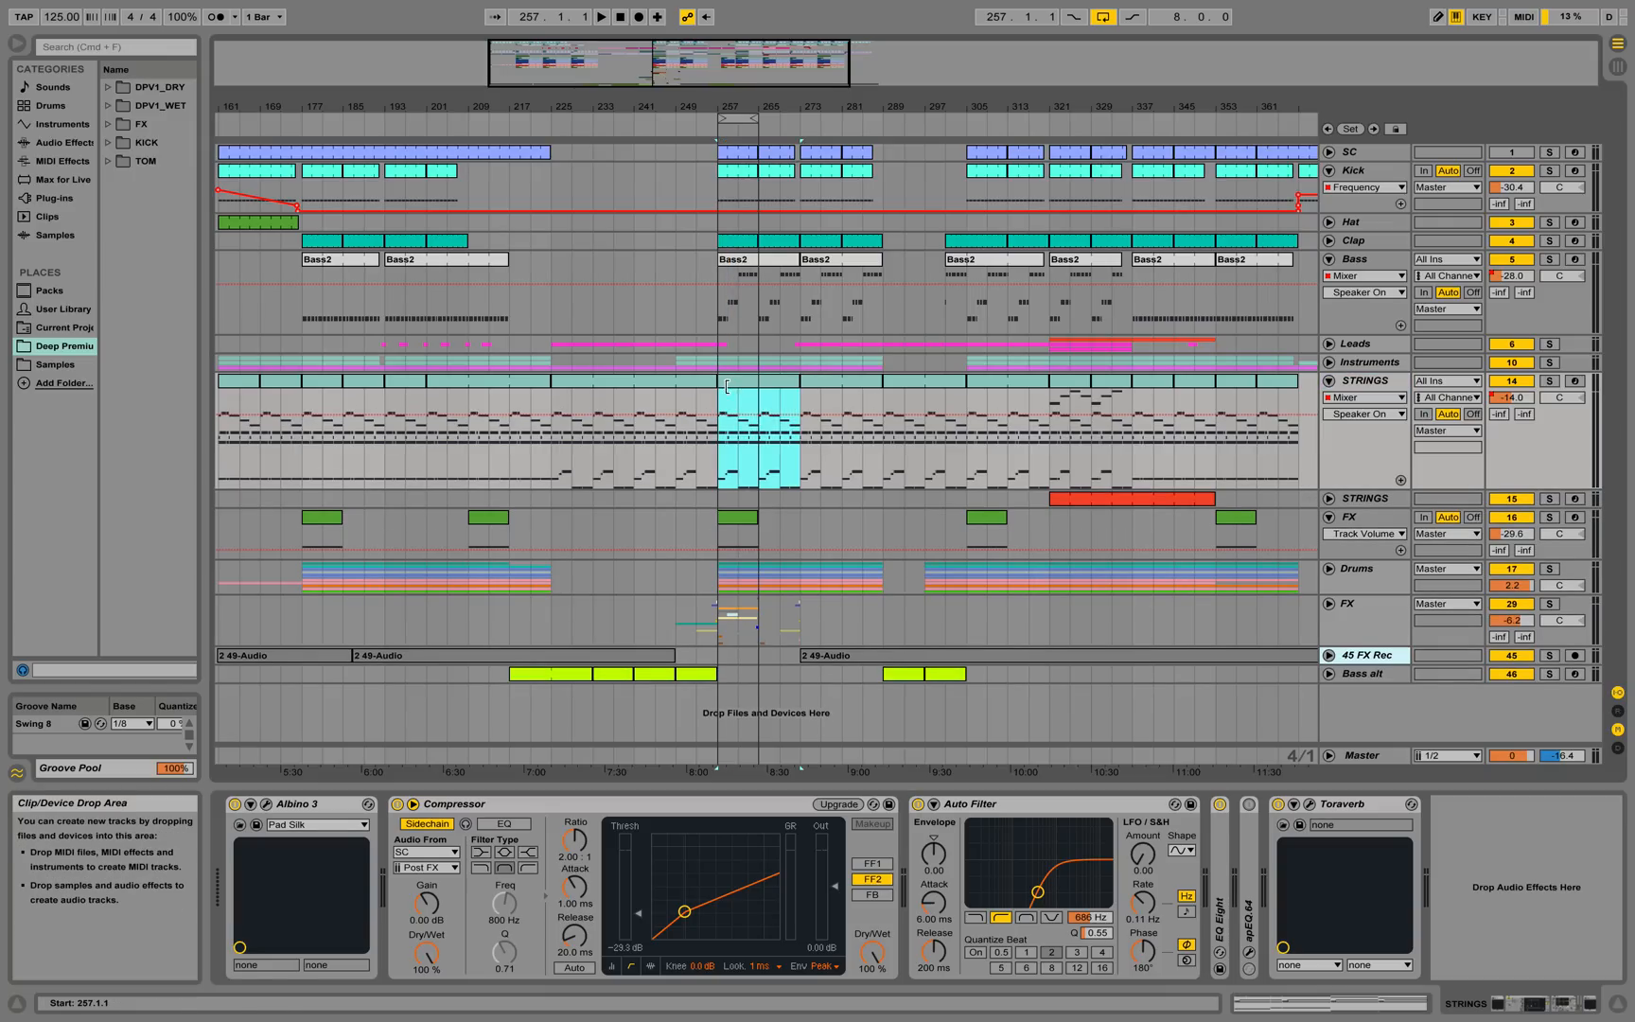
left_click(1549, 381)
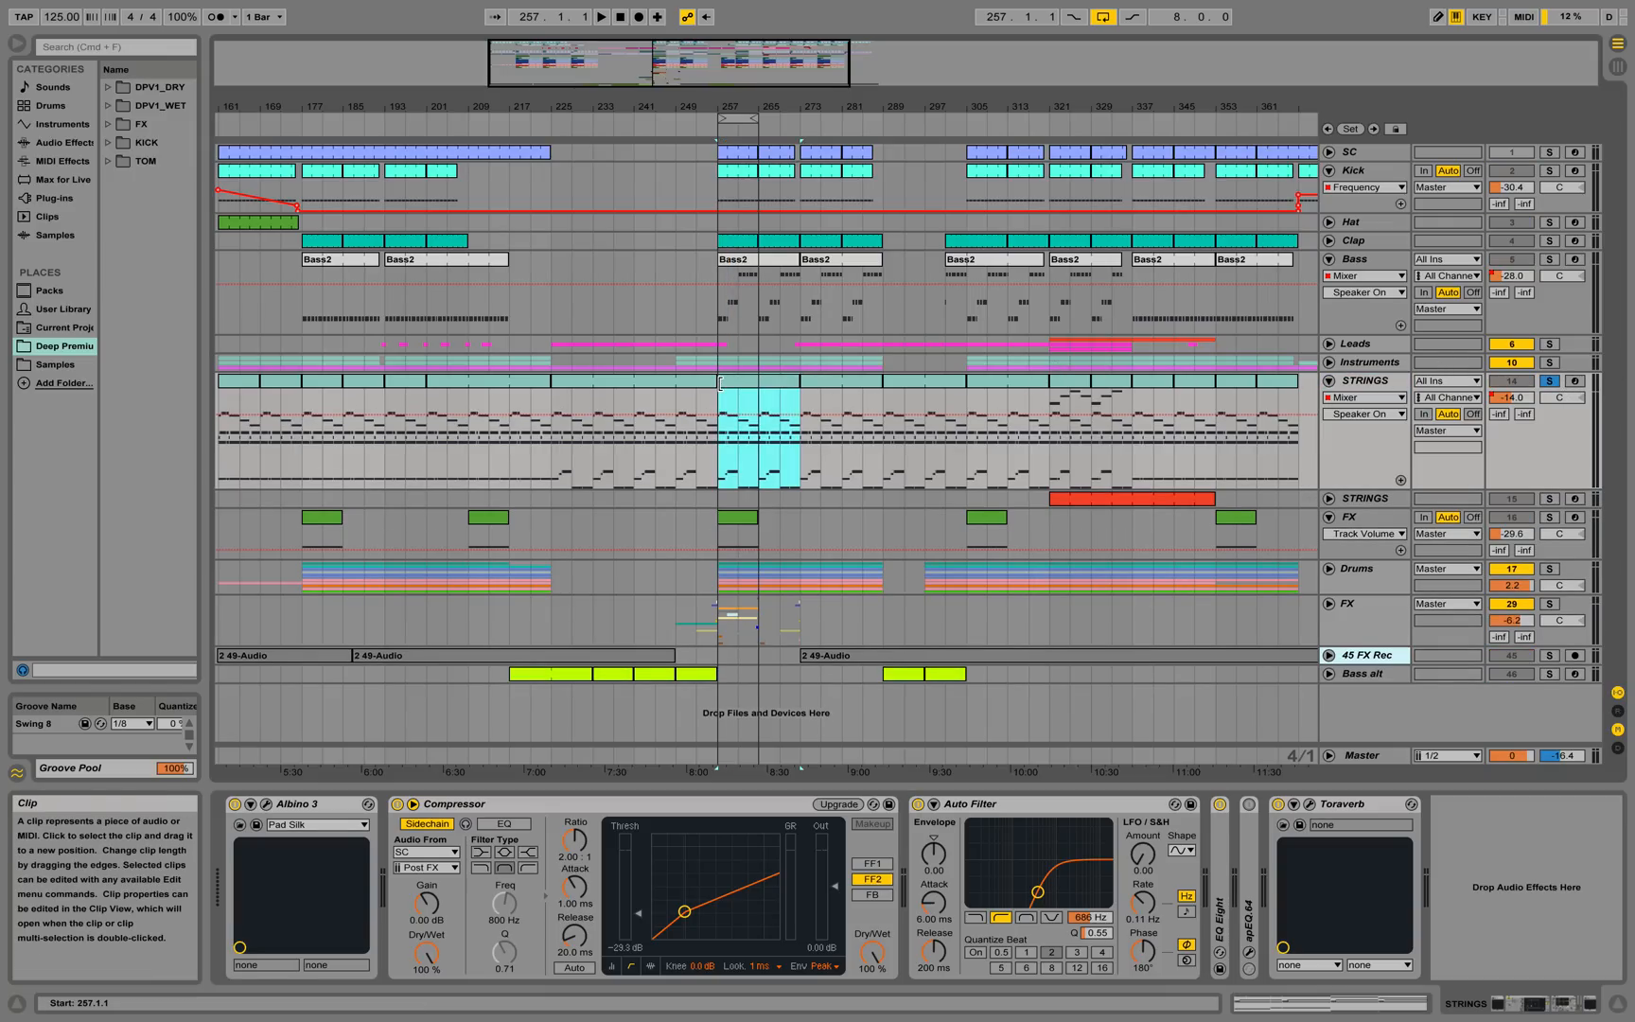
key("space")
Examine the MIDI notes of the STRINGS clip at bar 257 during playback, and return to the track's devices
double_click(740, 380)
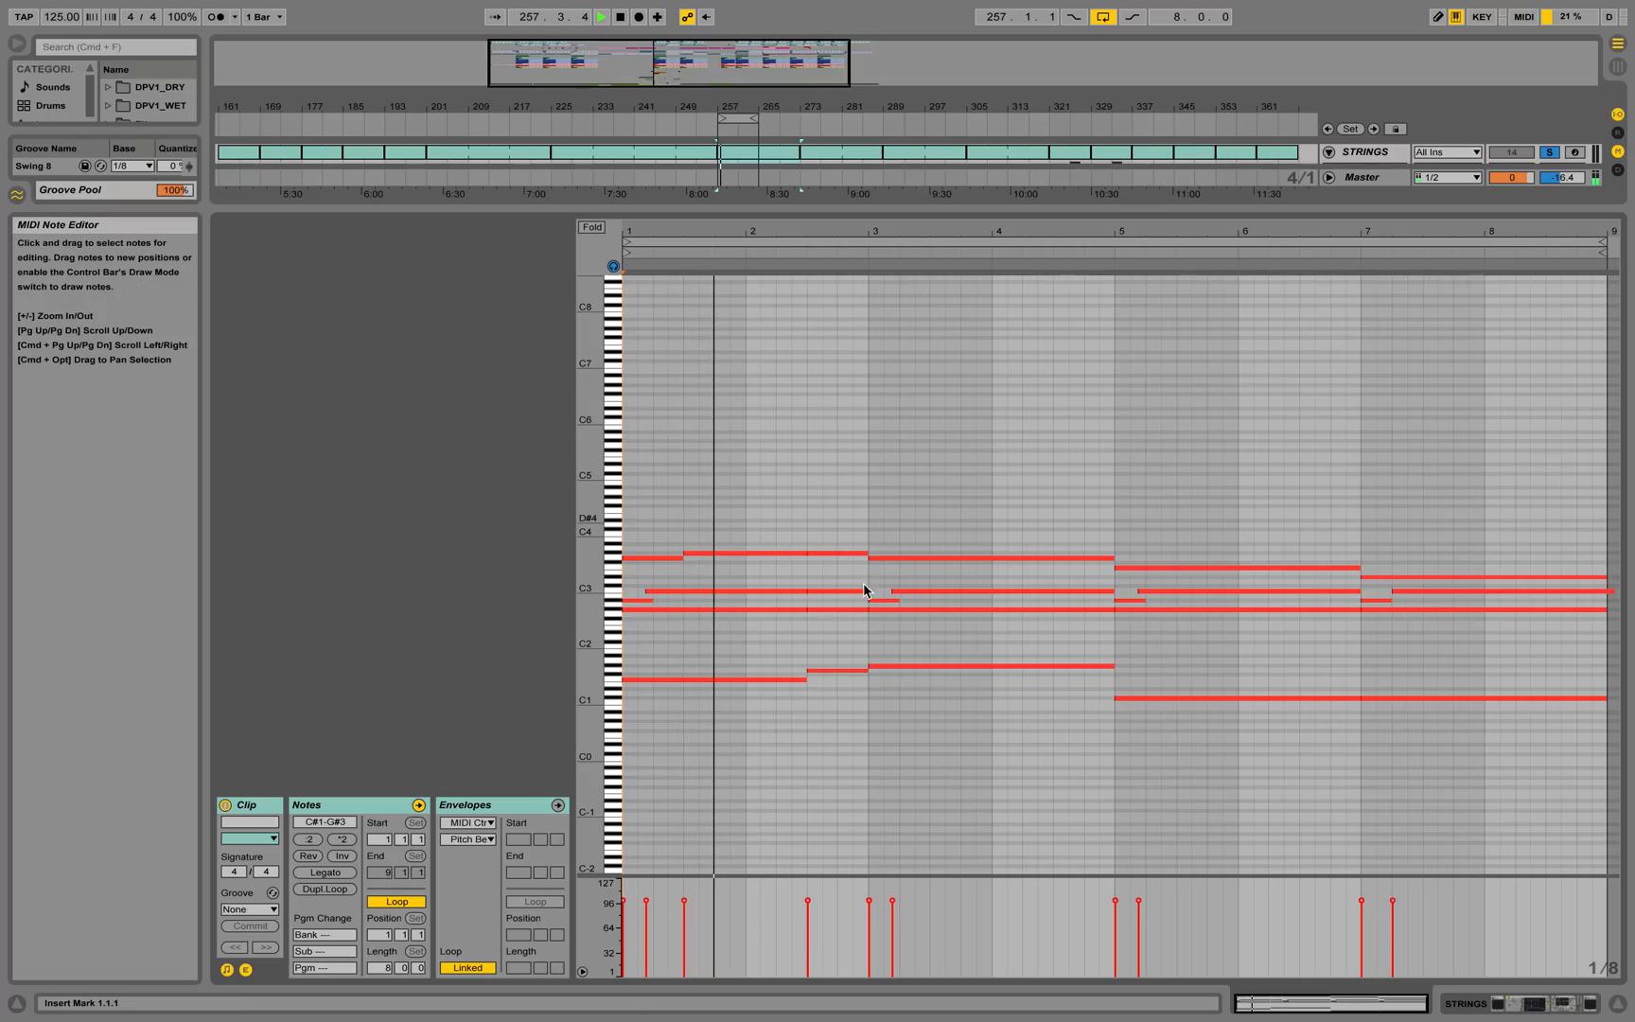
left_click(1473, 1002)
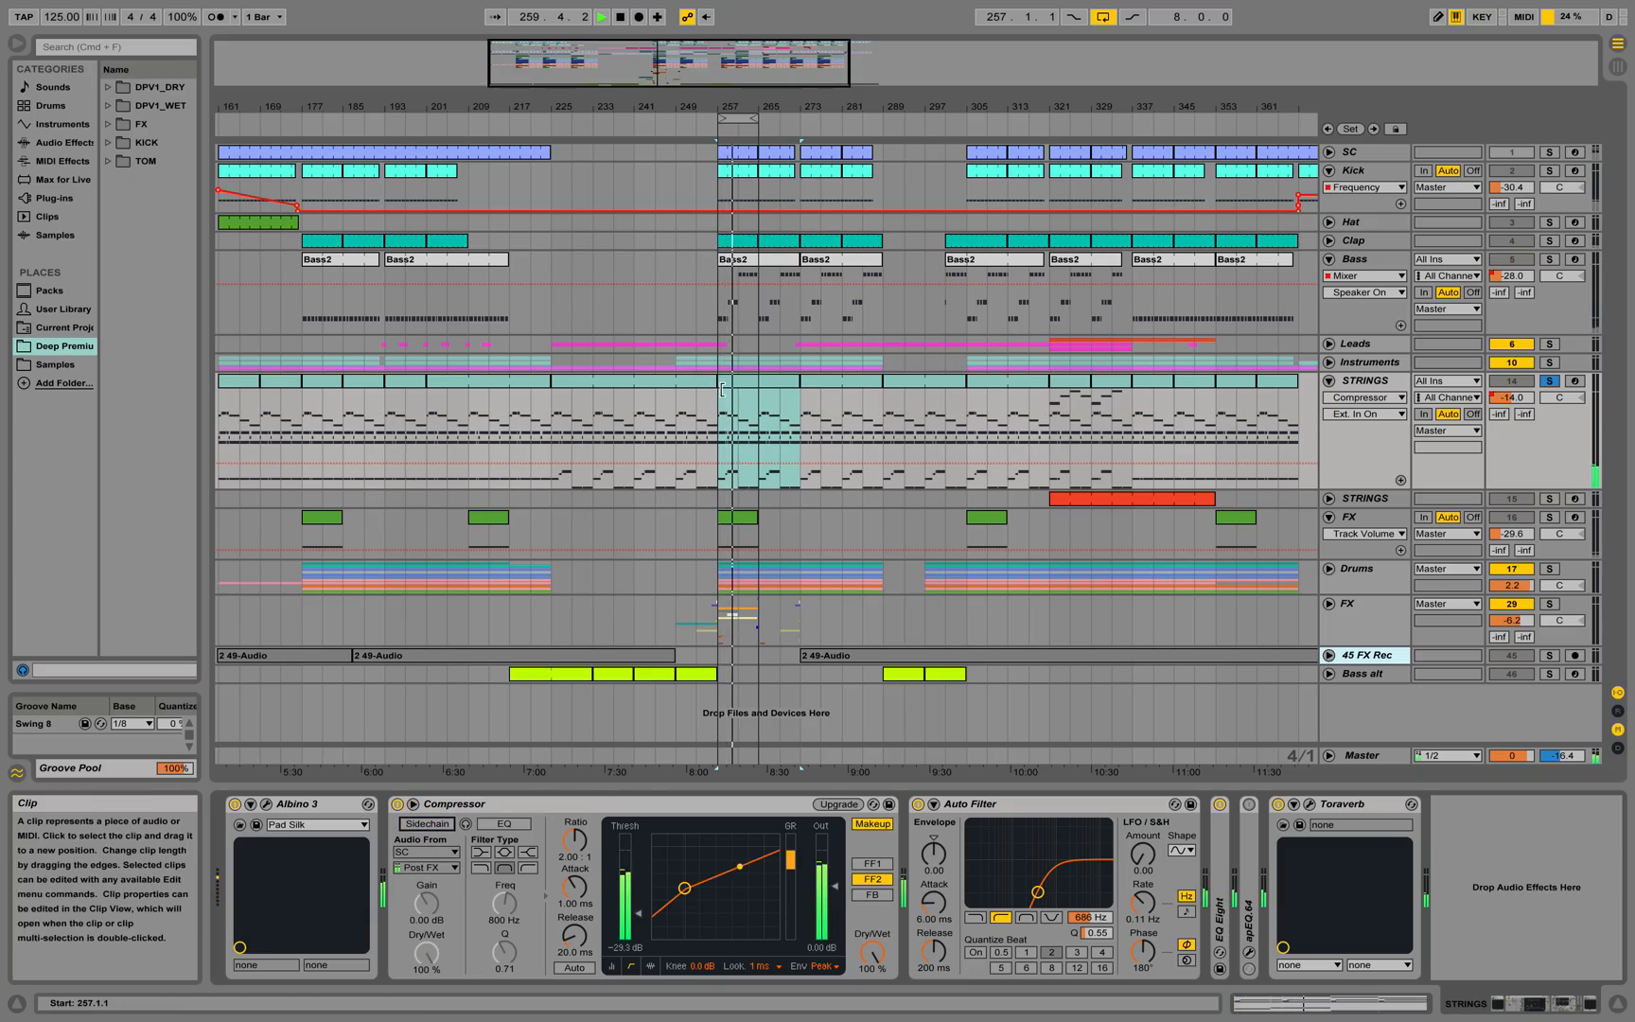
double_click(757, 435)
left_click(1146, 592)
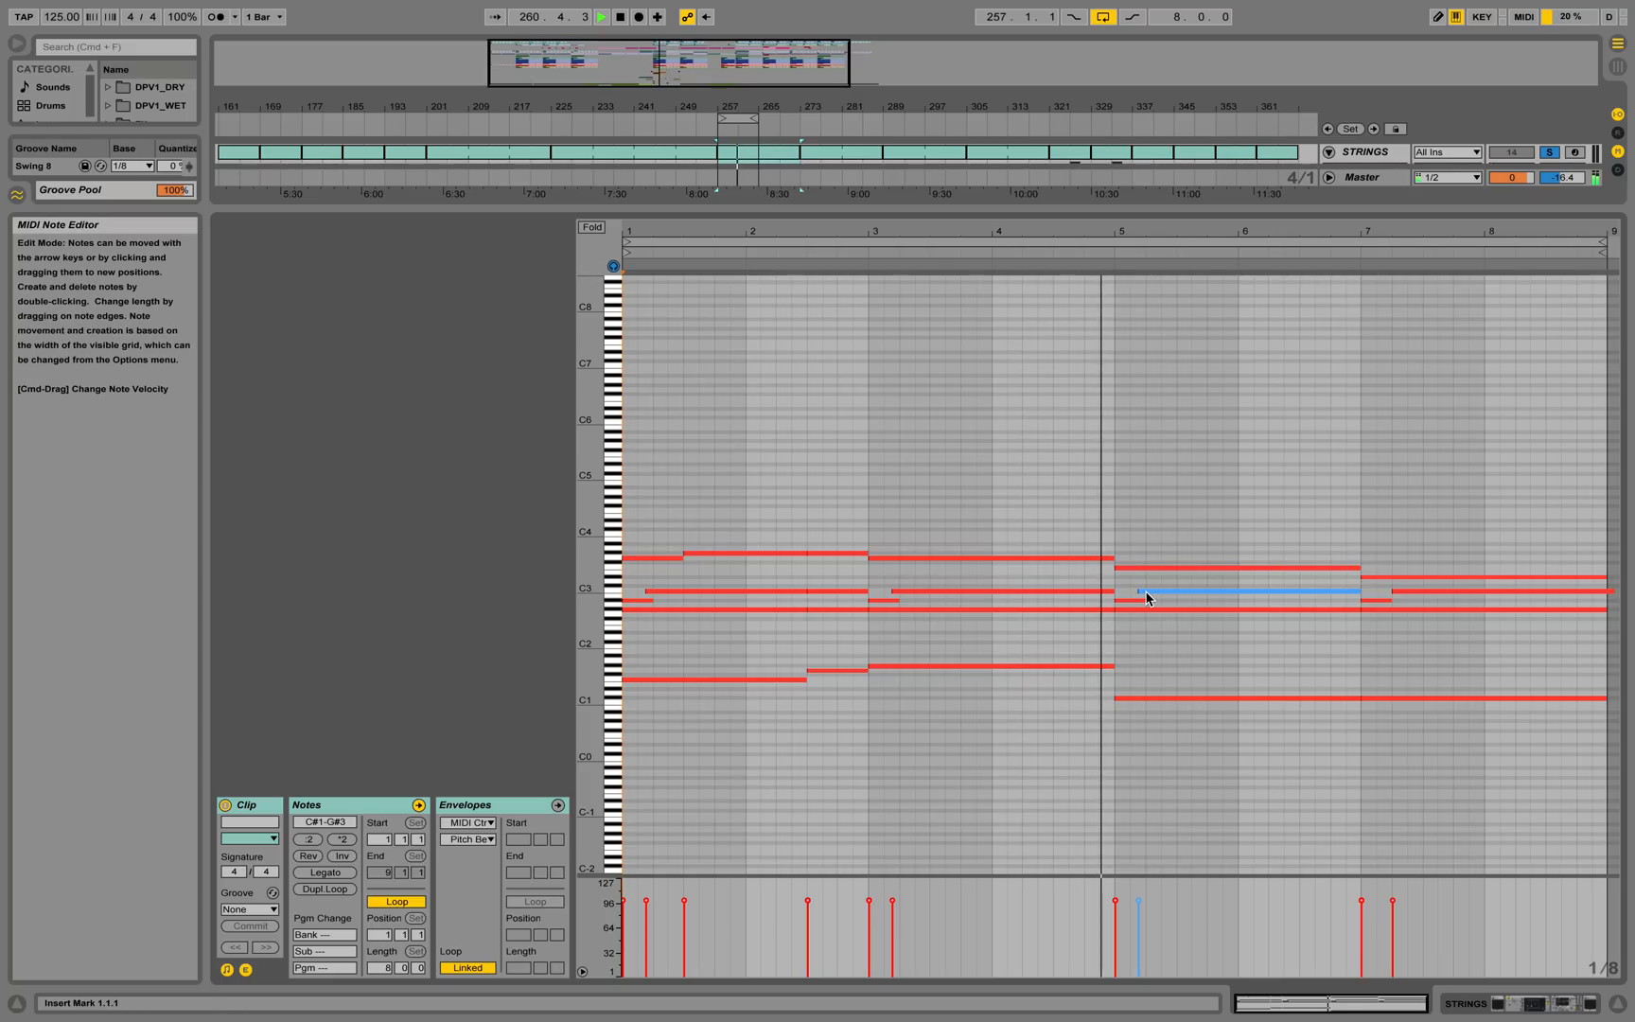
left_click(1460, 673)
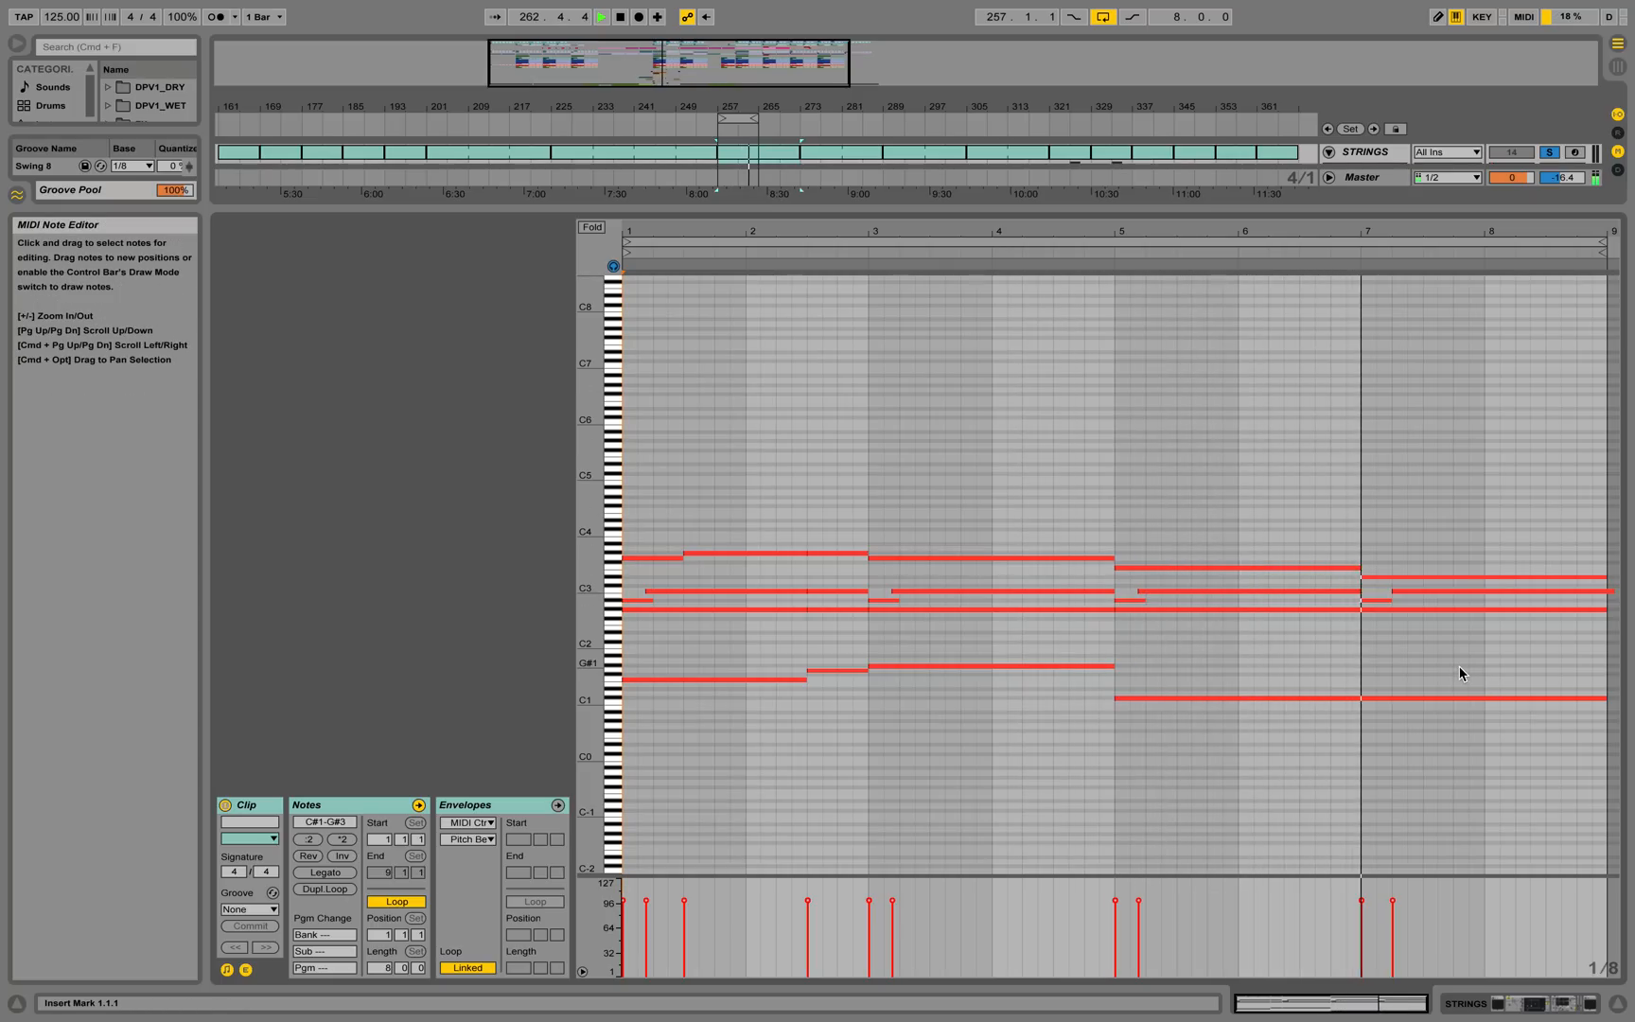
left_click(1490, 1000)
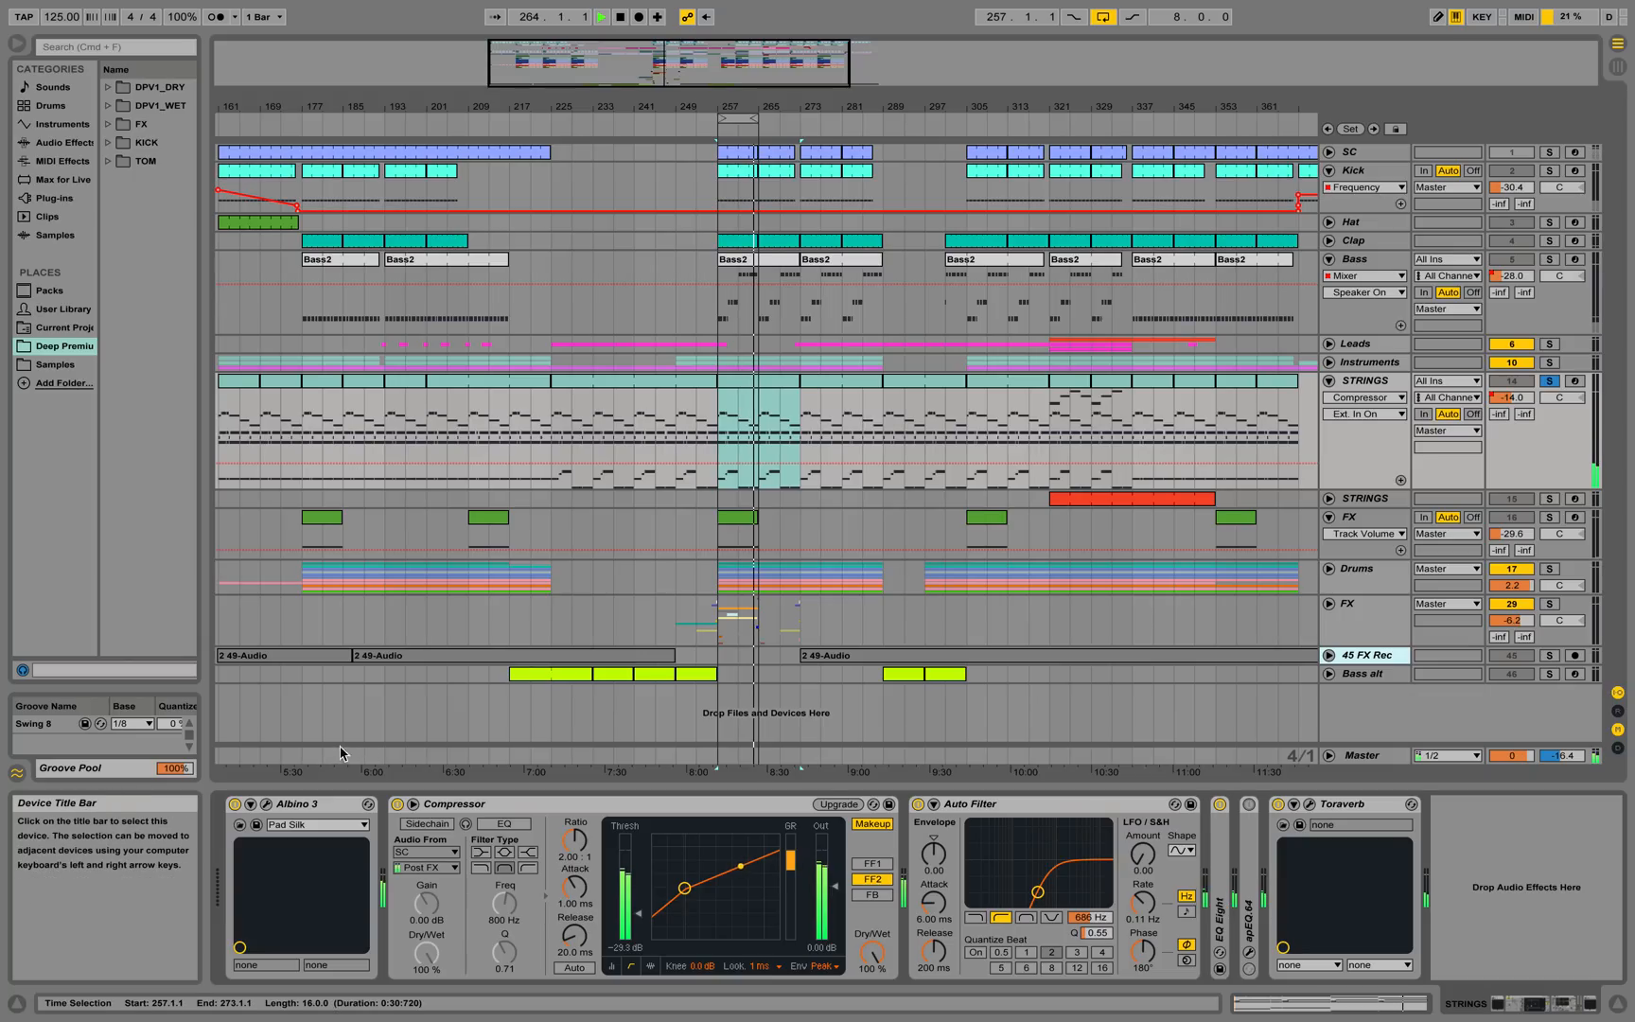
Show the Albino 3 synth window and the Toraverb reverb window on the STRINGS track, closing each after viewing
left_click(267, 804)
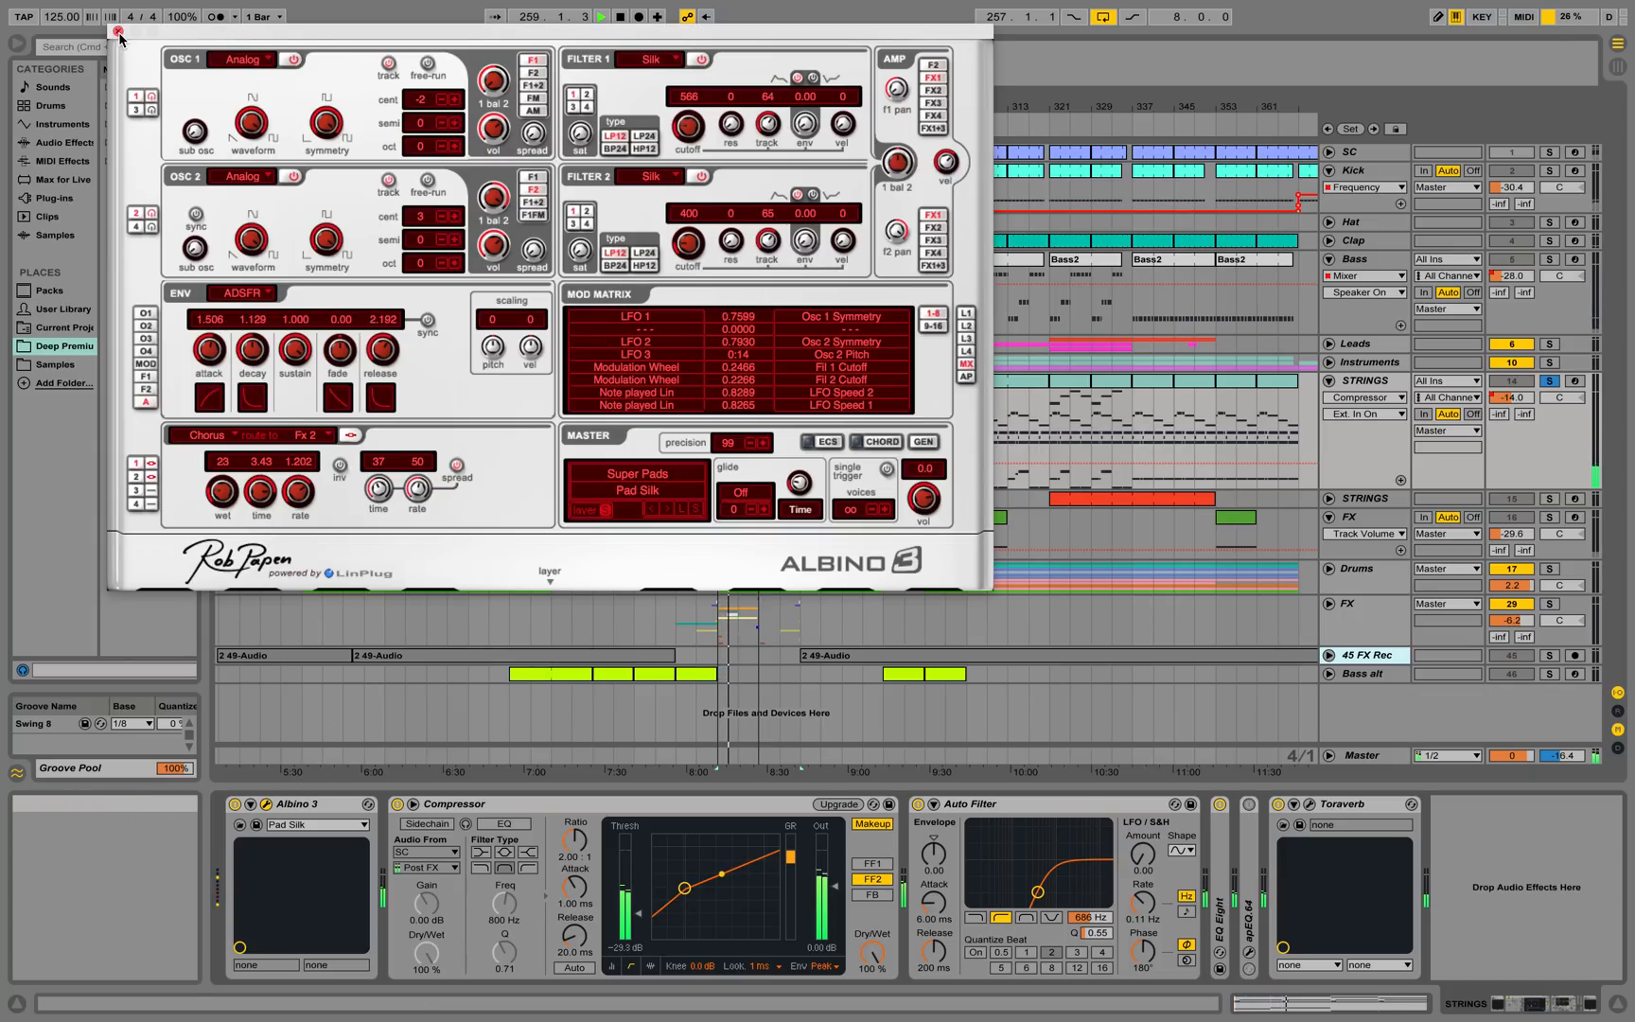
left_click(119, 32)
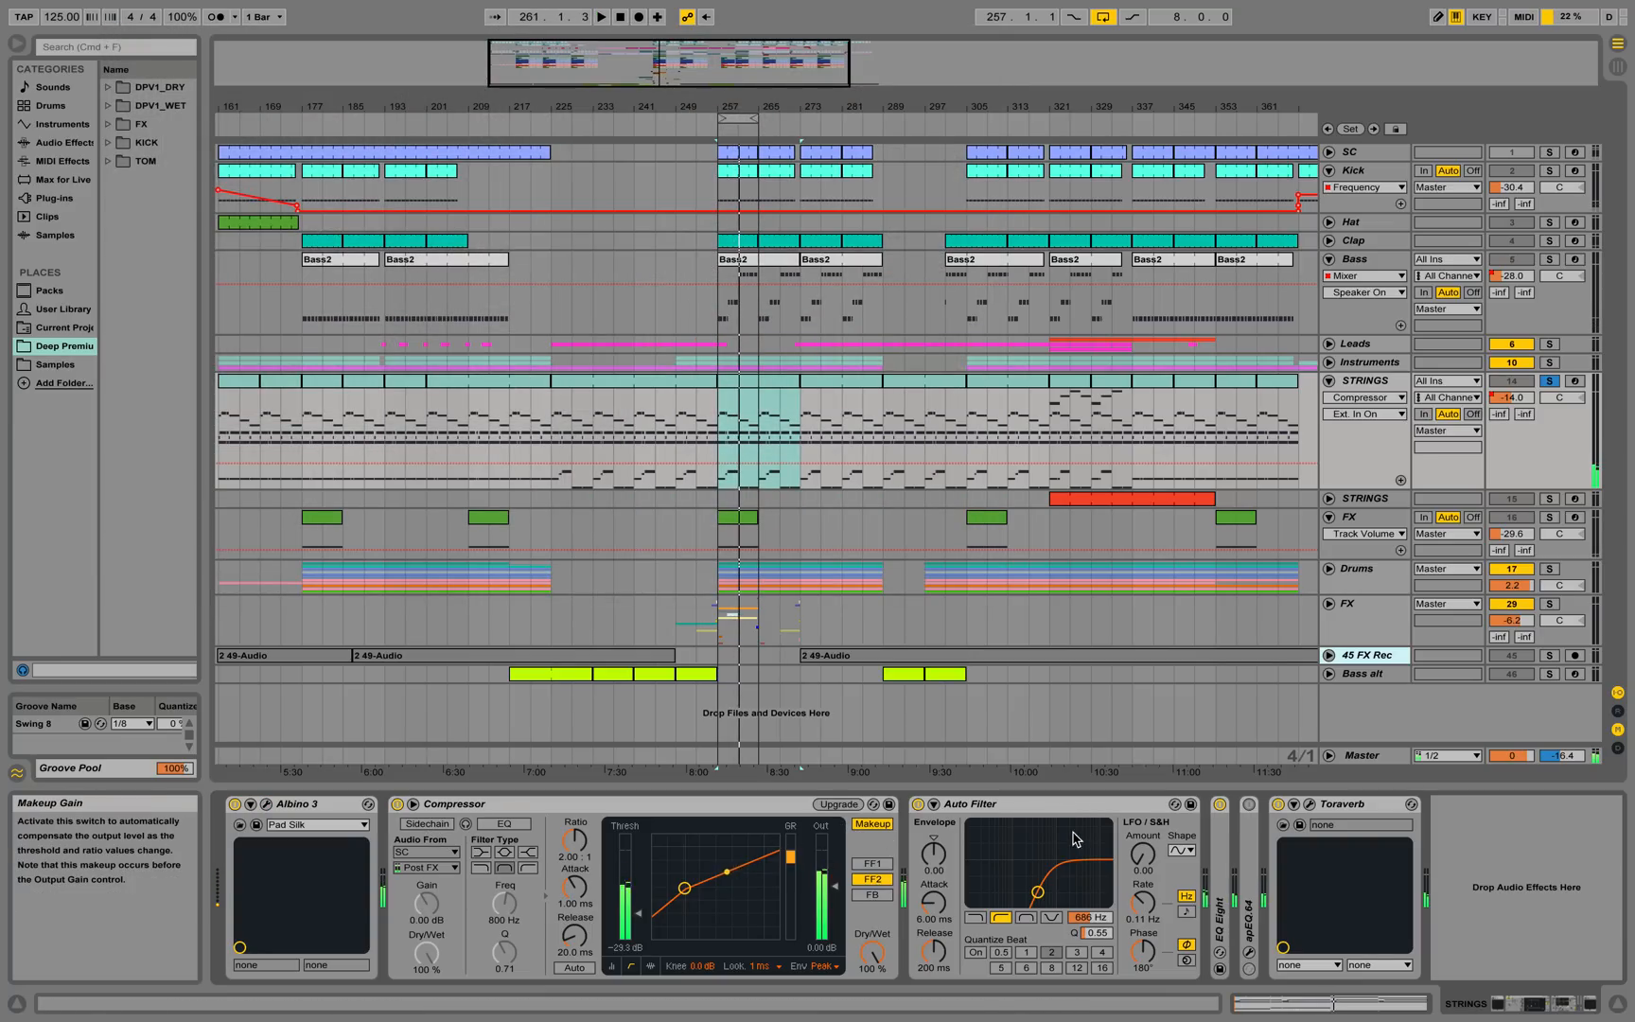
left_click(1340, 804)
left_click(1309, 805)
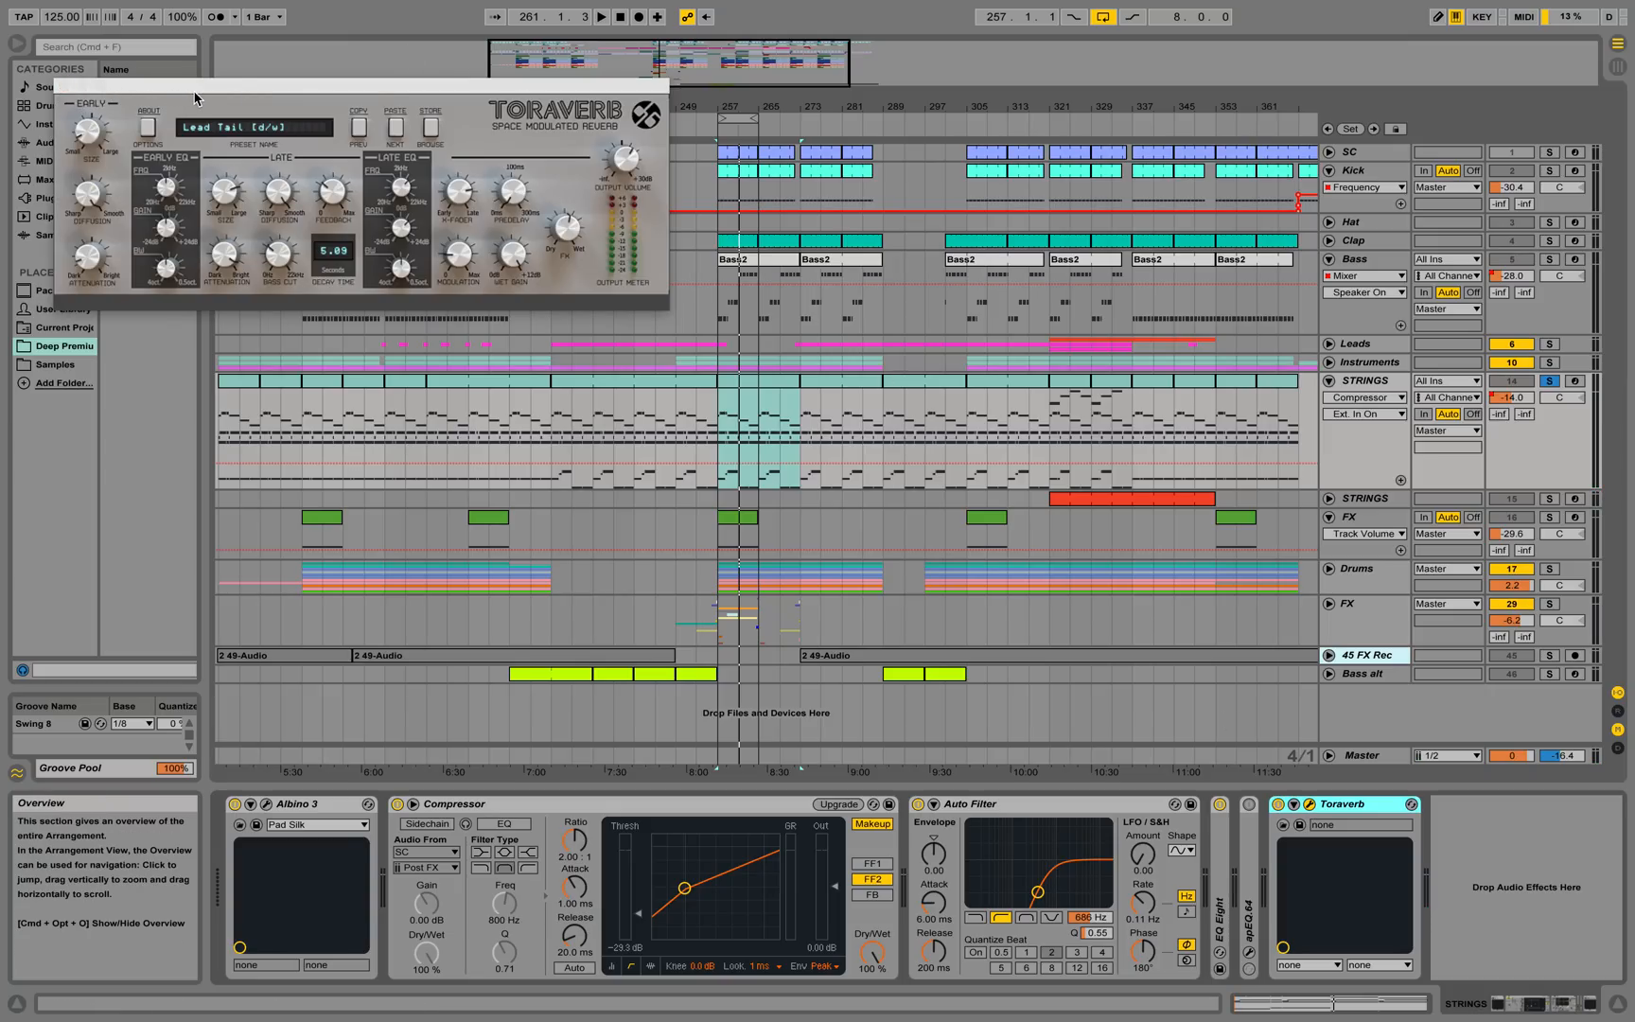
left_click_drag(196, 95, 229, 171)
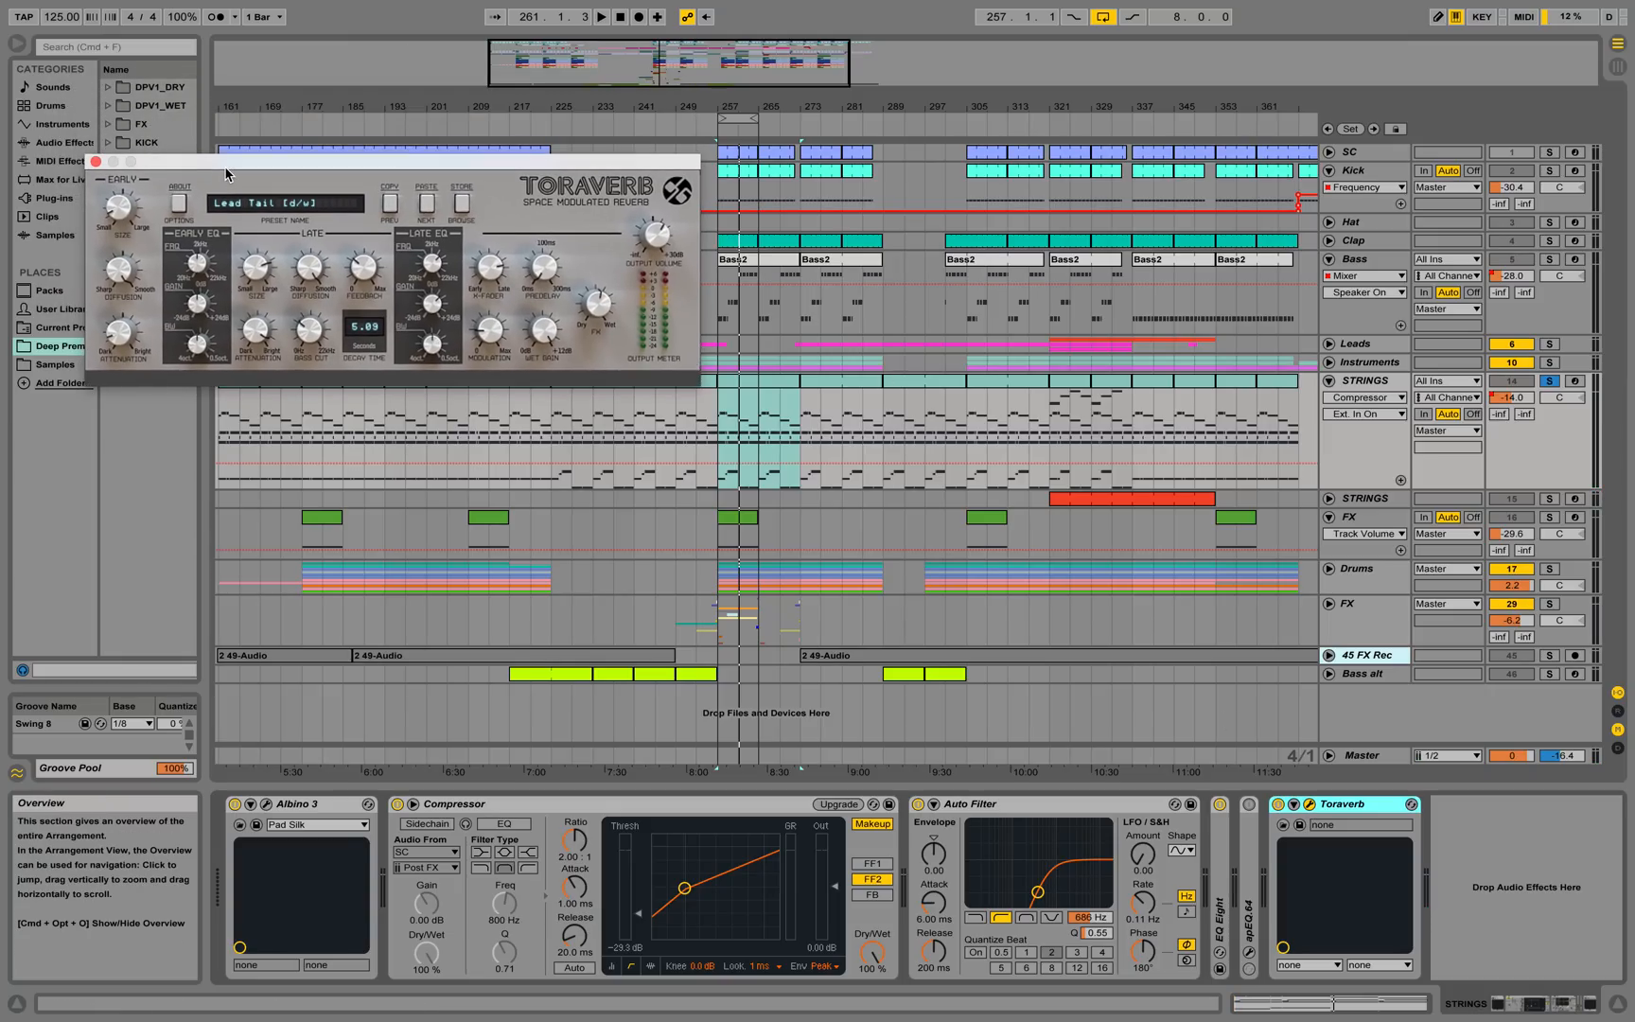
left_click(95, 163)
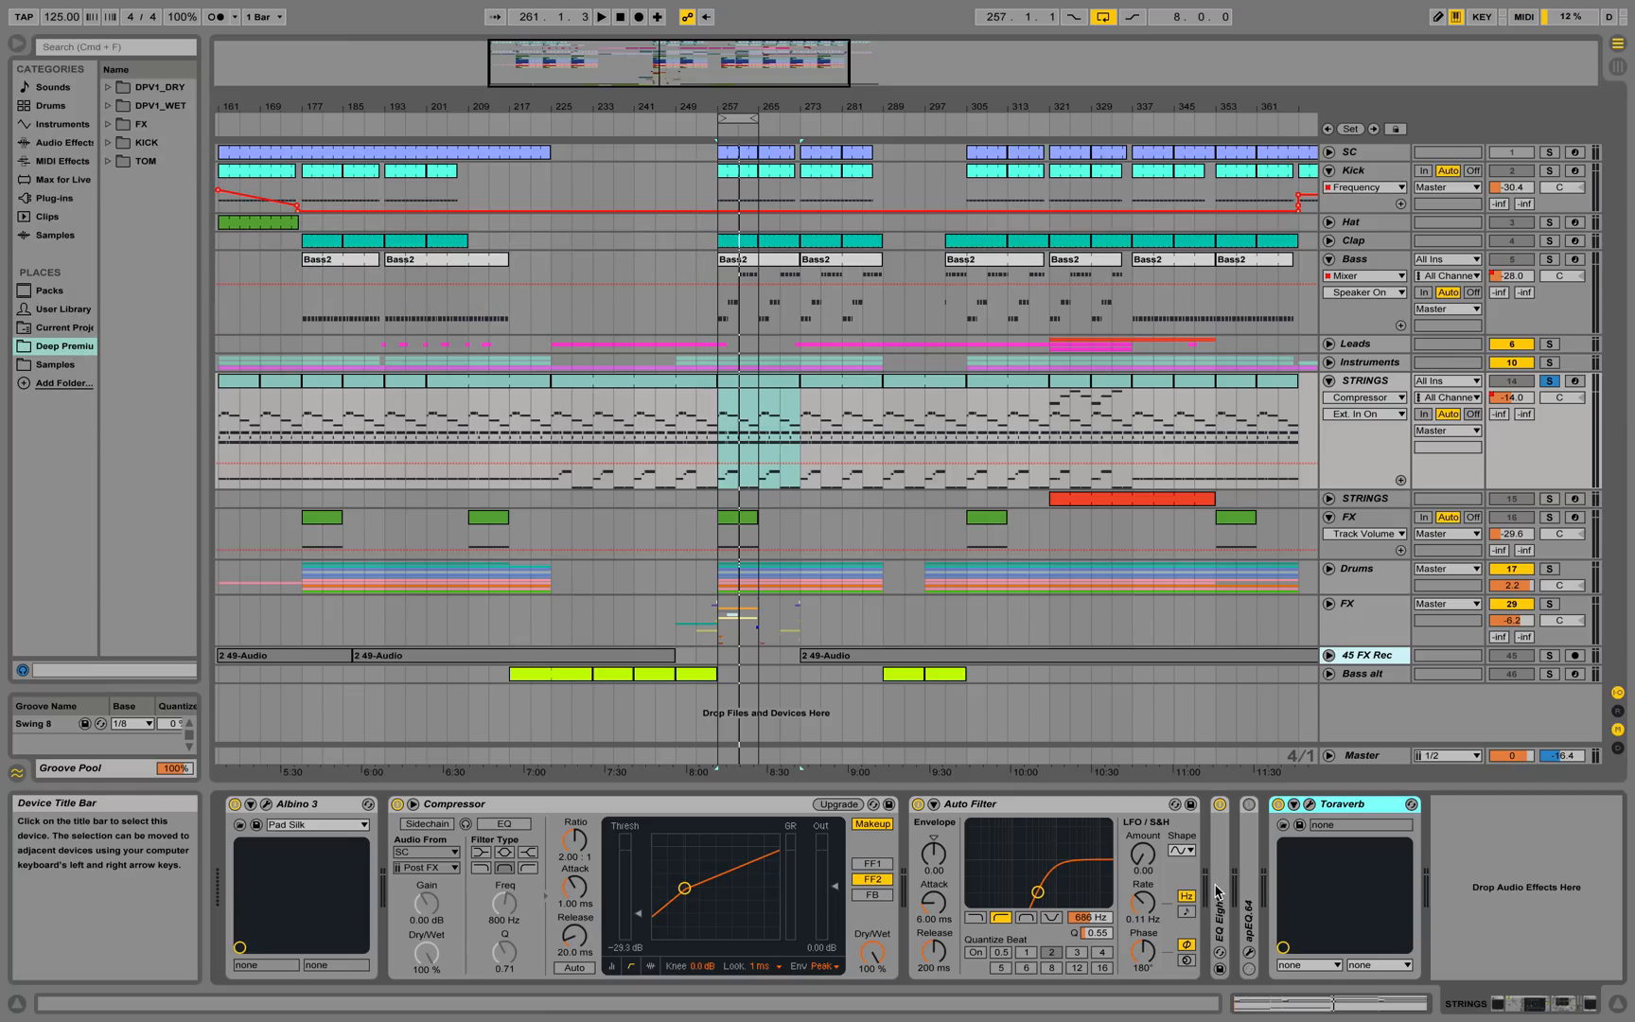
Expand the collapsed EQ Eight in the STRINGS device chain and show its curve
left_click(1218, 892)
left_click(1218, 893)
left_click_drag(1491, 1011, 1507, 1011)
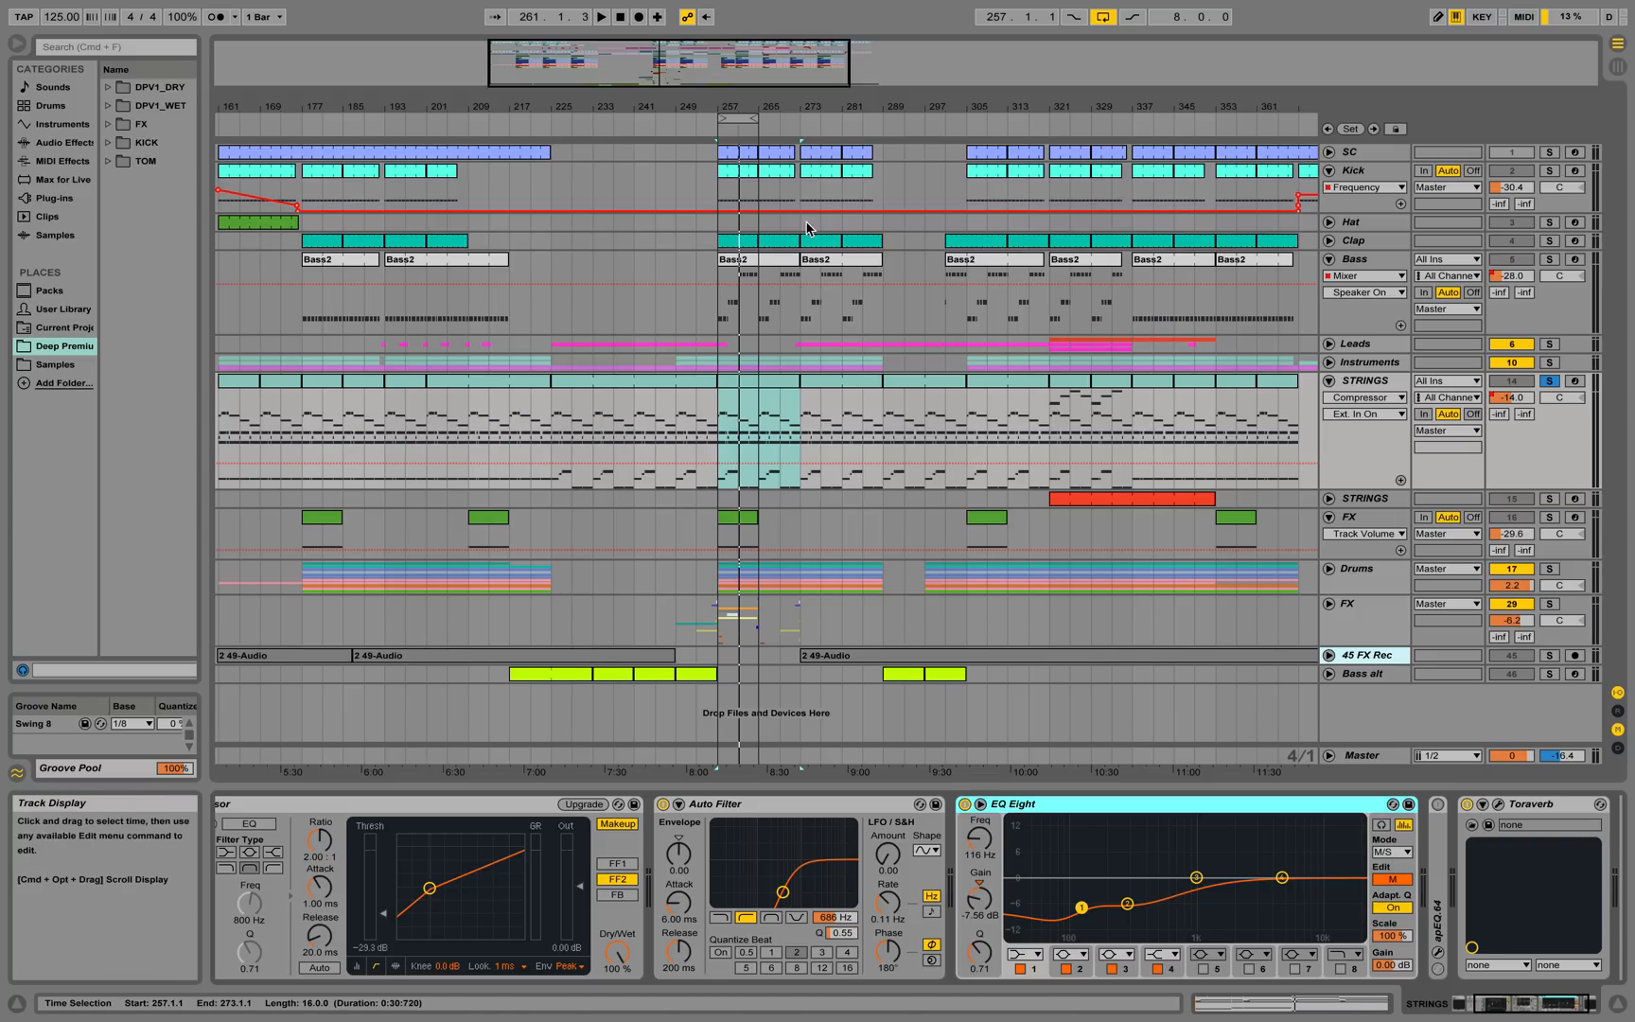
Unfold the Instruments group, turn off the STRINGS solo, and show the group's devices
left_click(1330, 362)
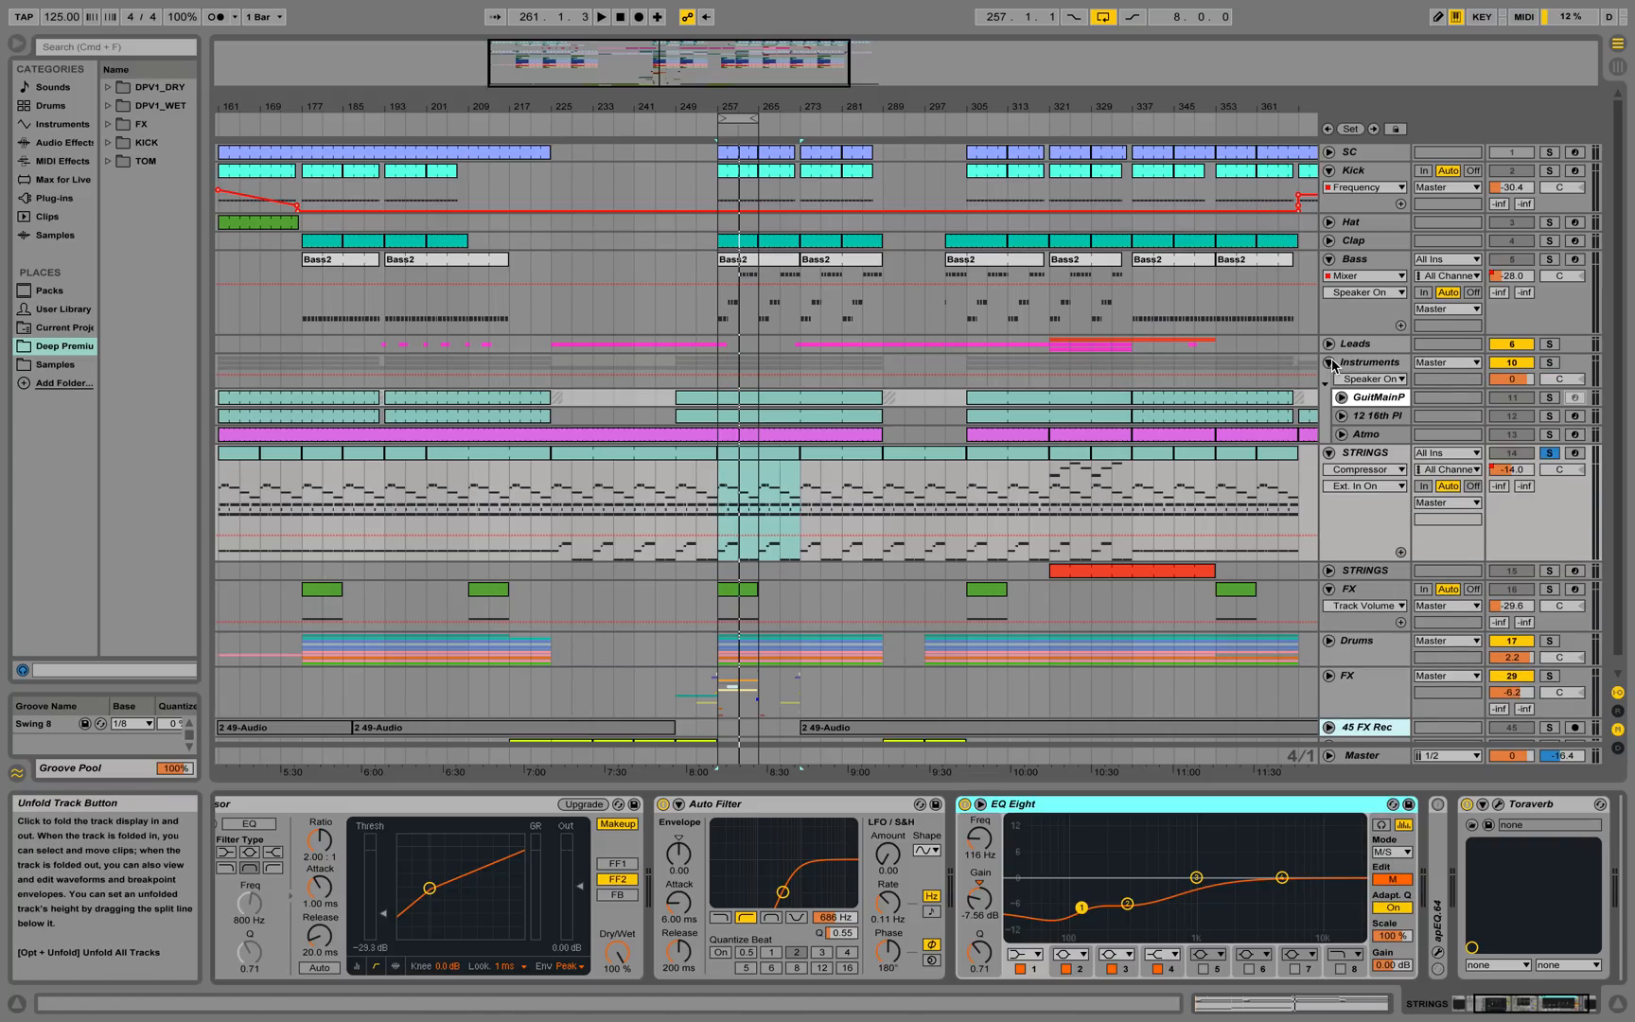
left_click(1549, 453)
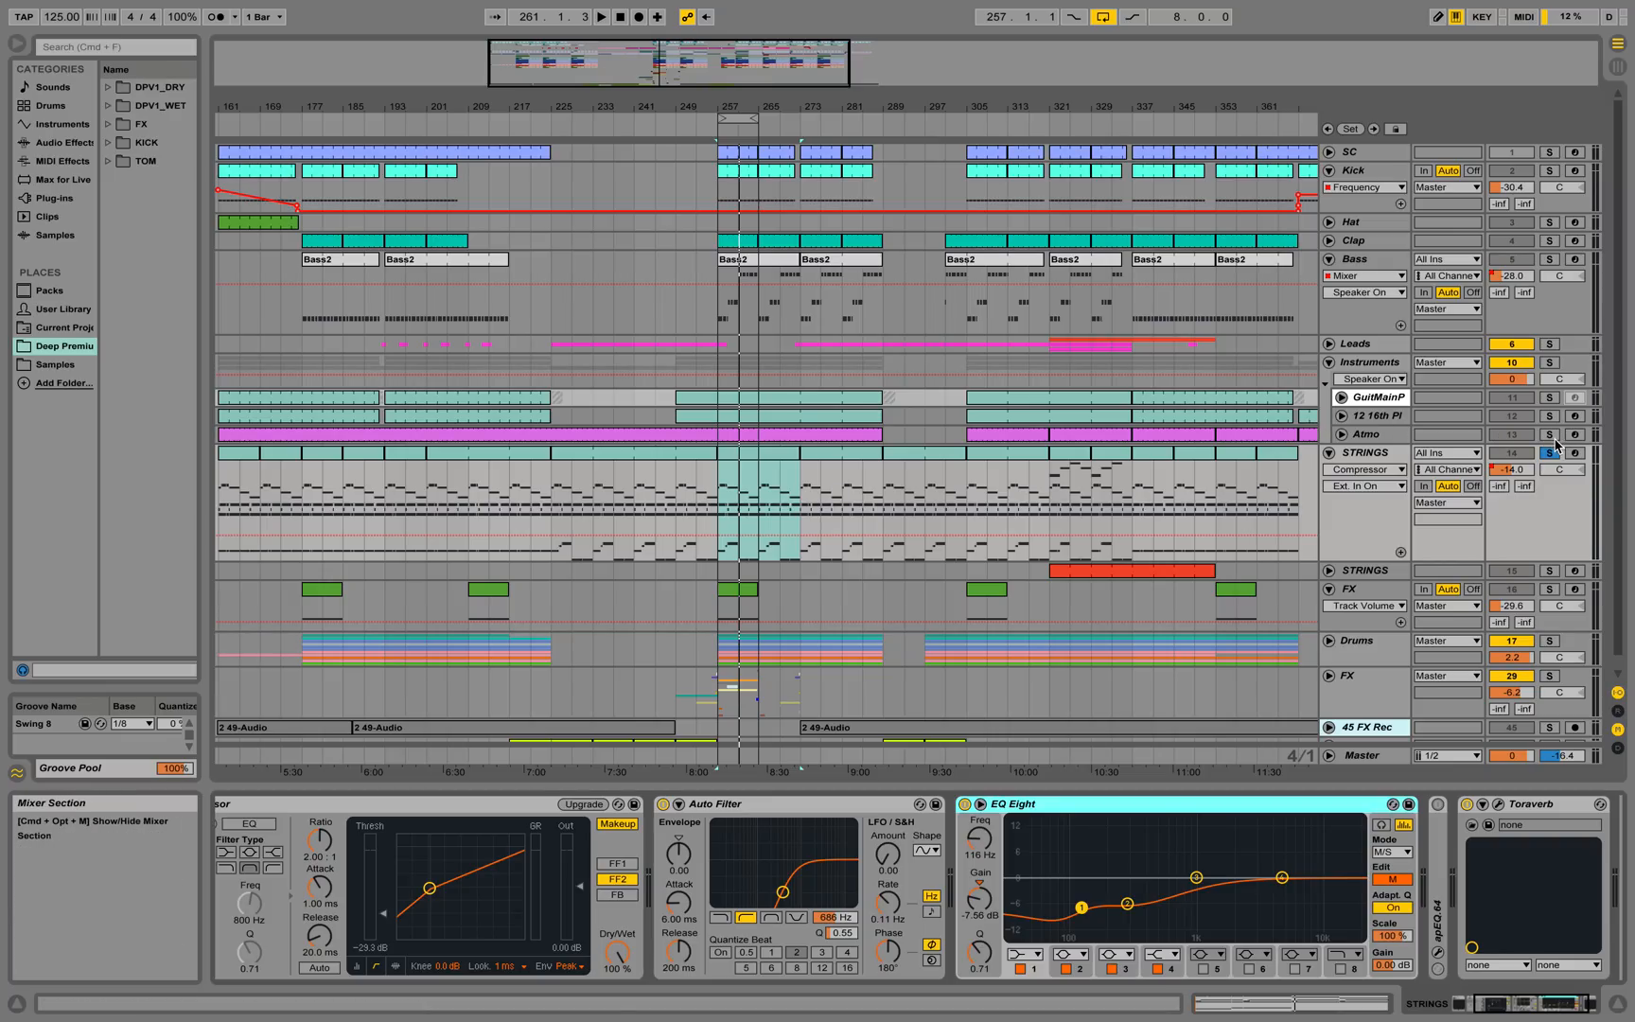
left_click(1367, 367)
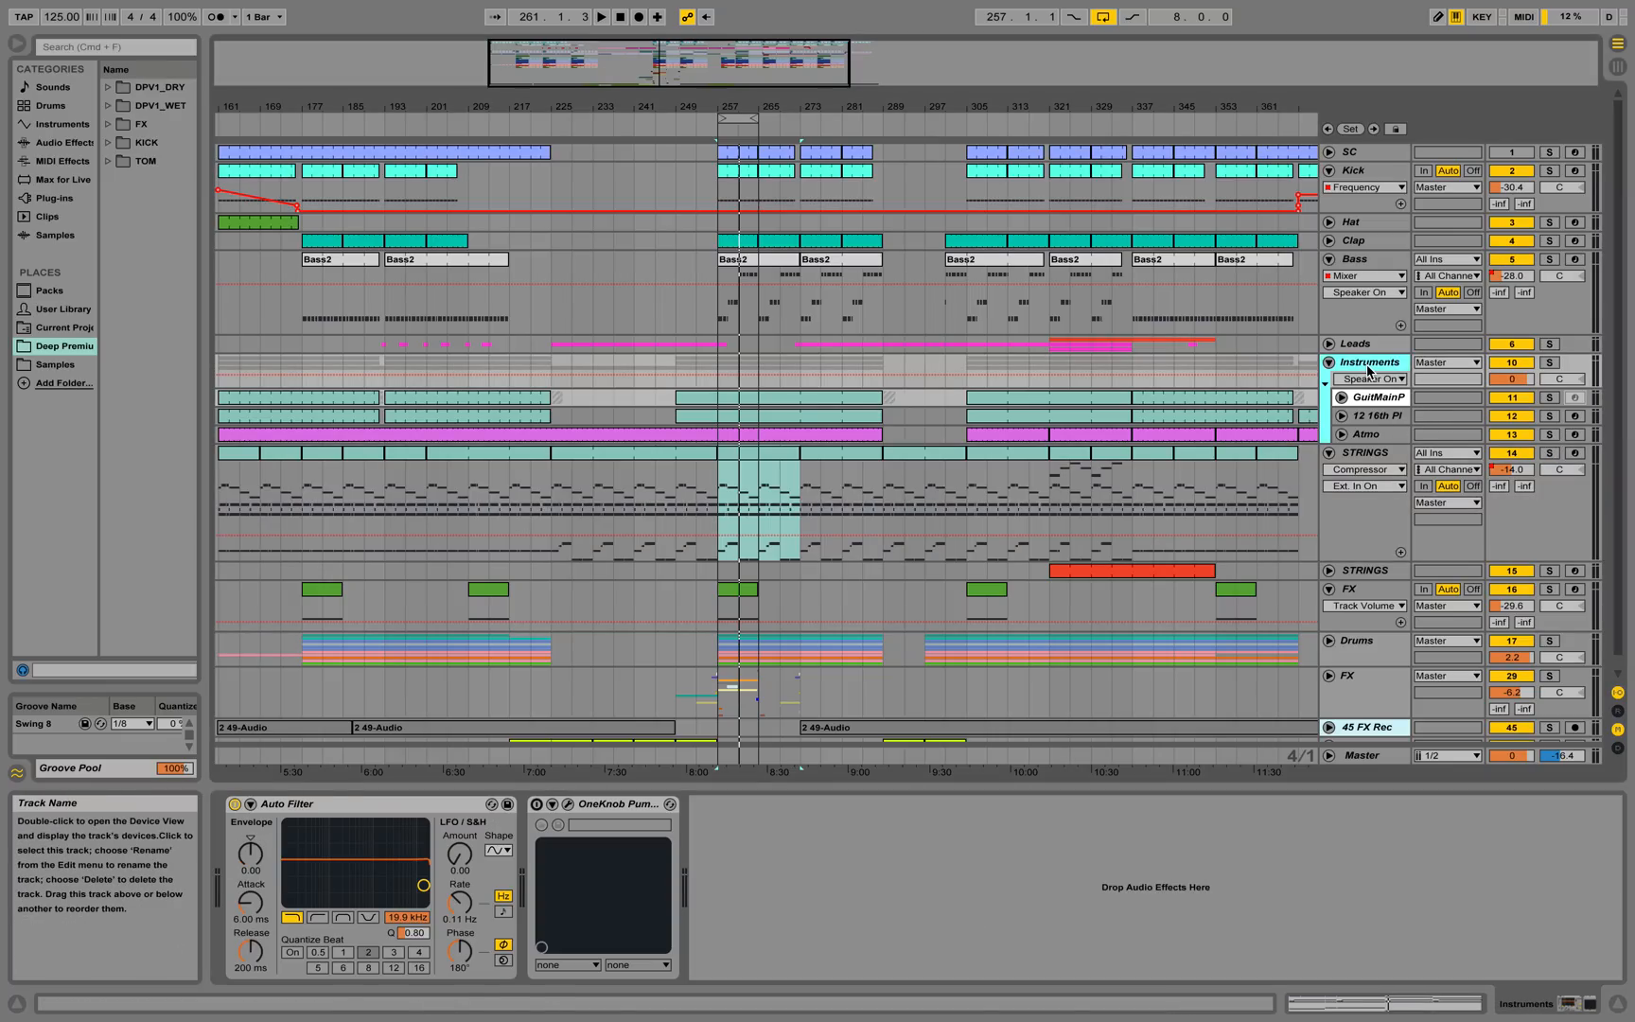
Solo the Atmo track in the Instruments group, play it from bar 257, and show its devices
left_click(1549, 435)
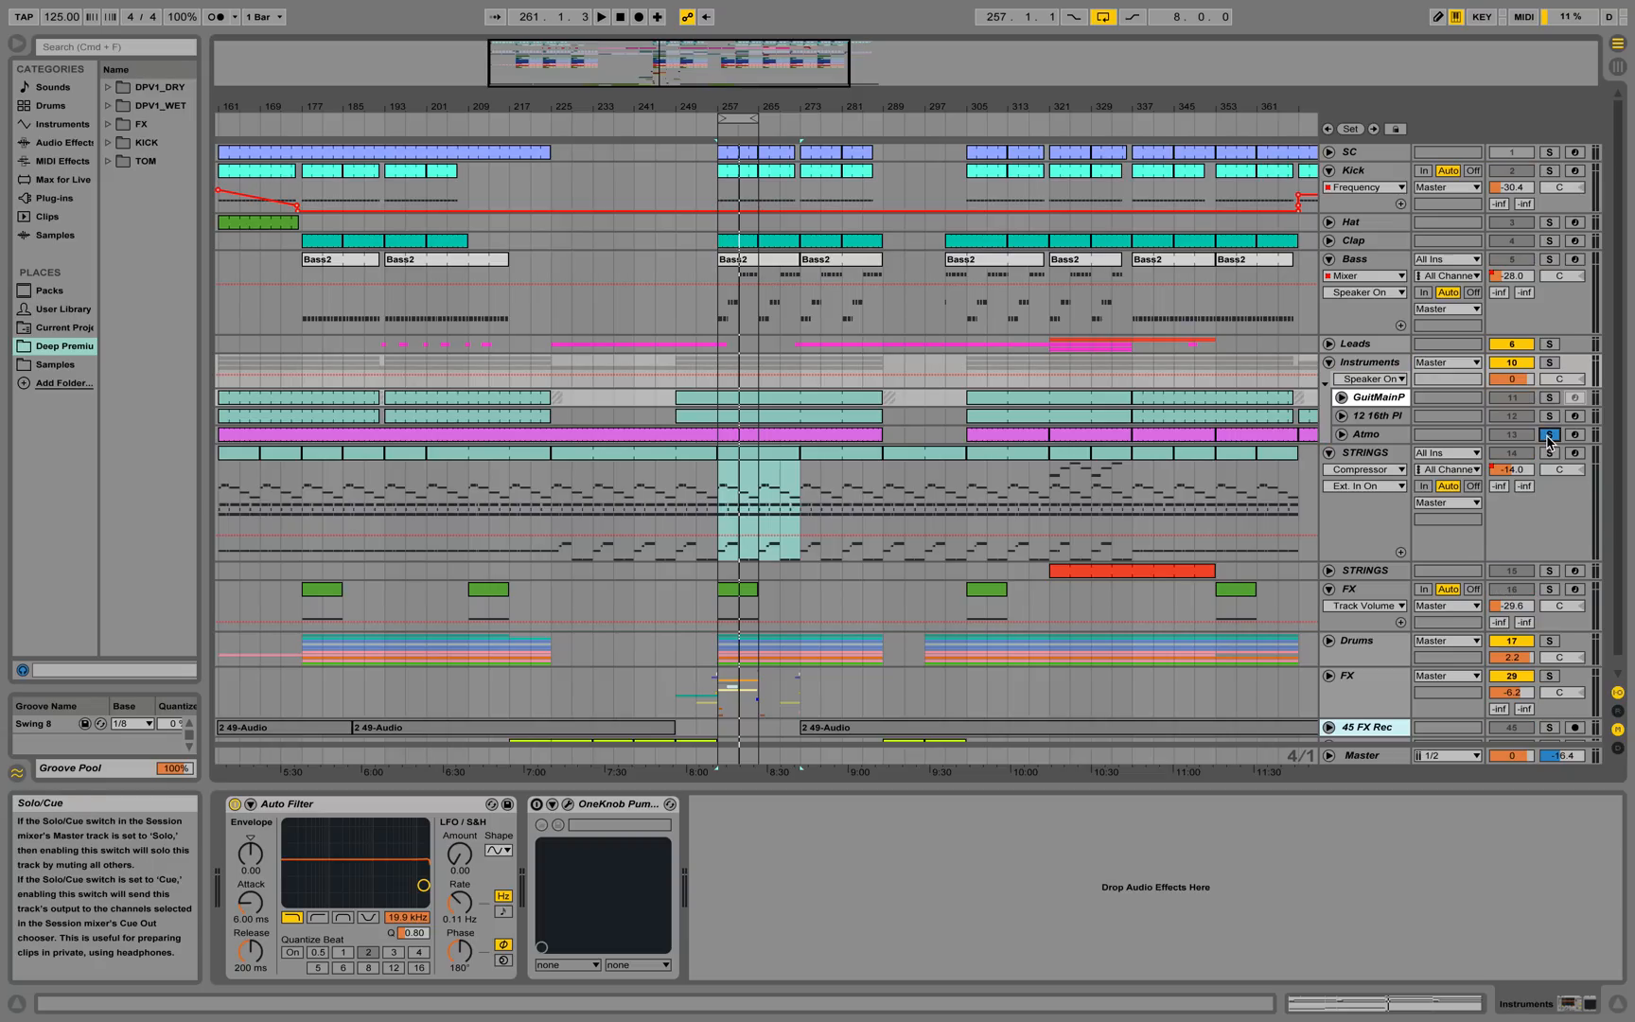
key("space")
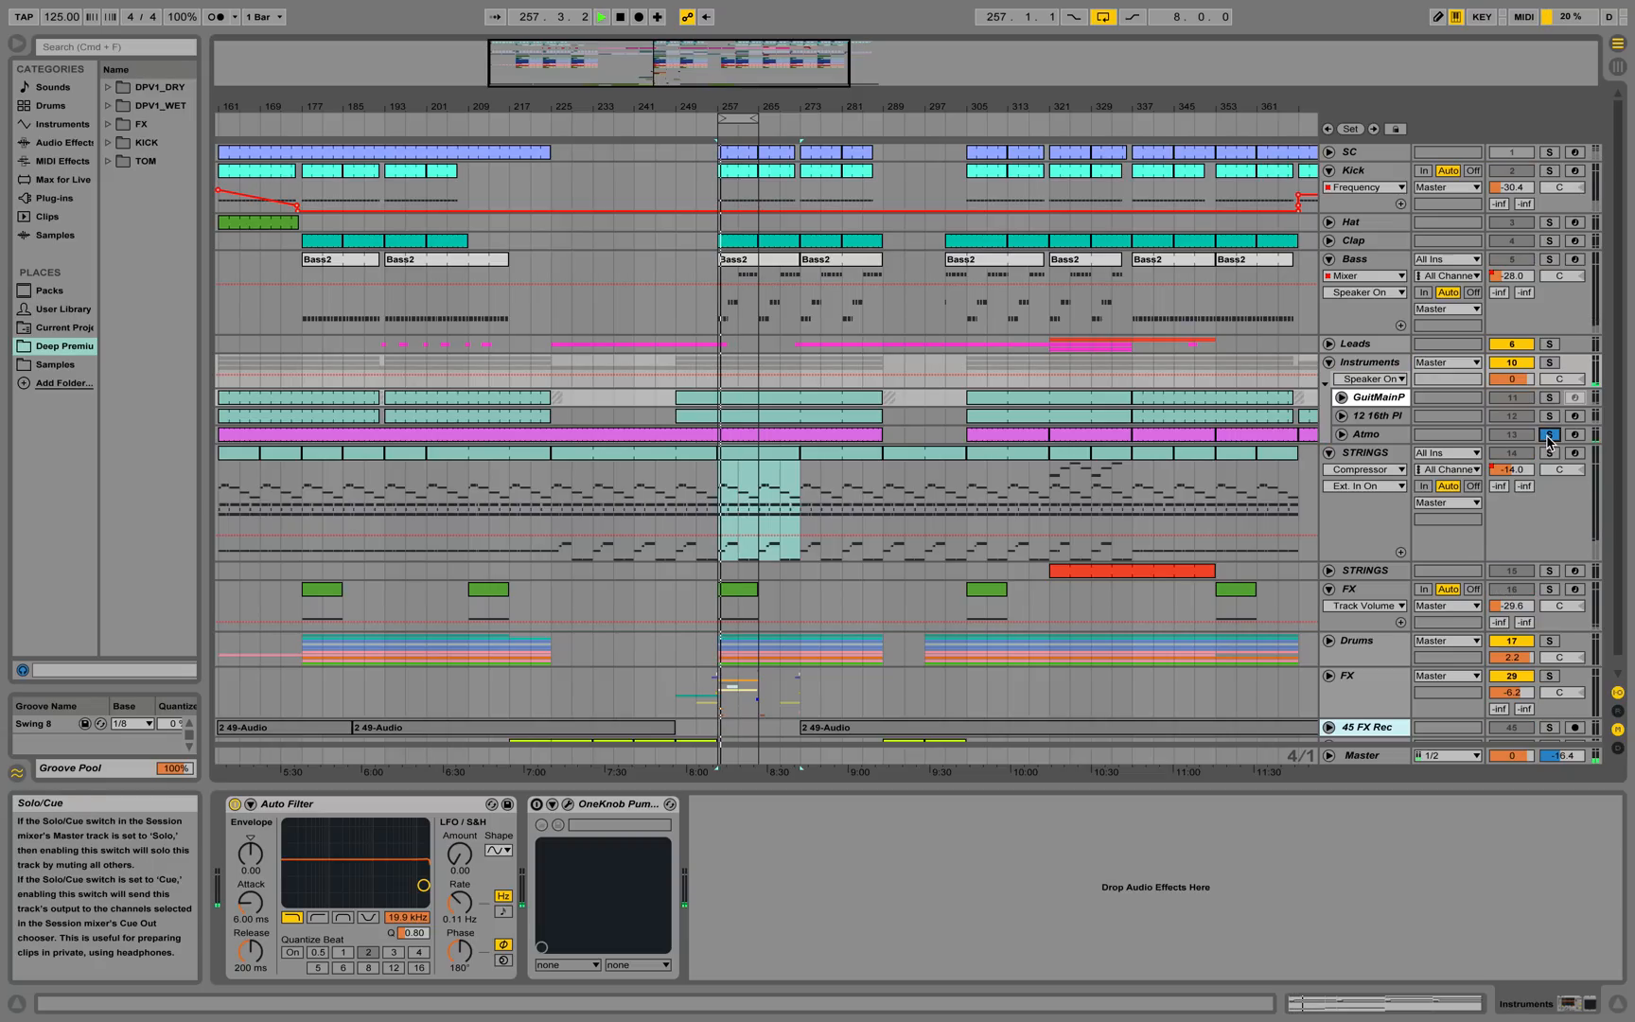
left_click(1362, 435)
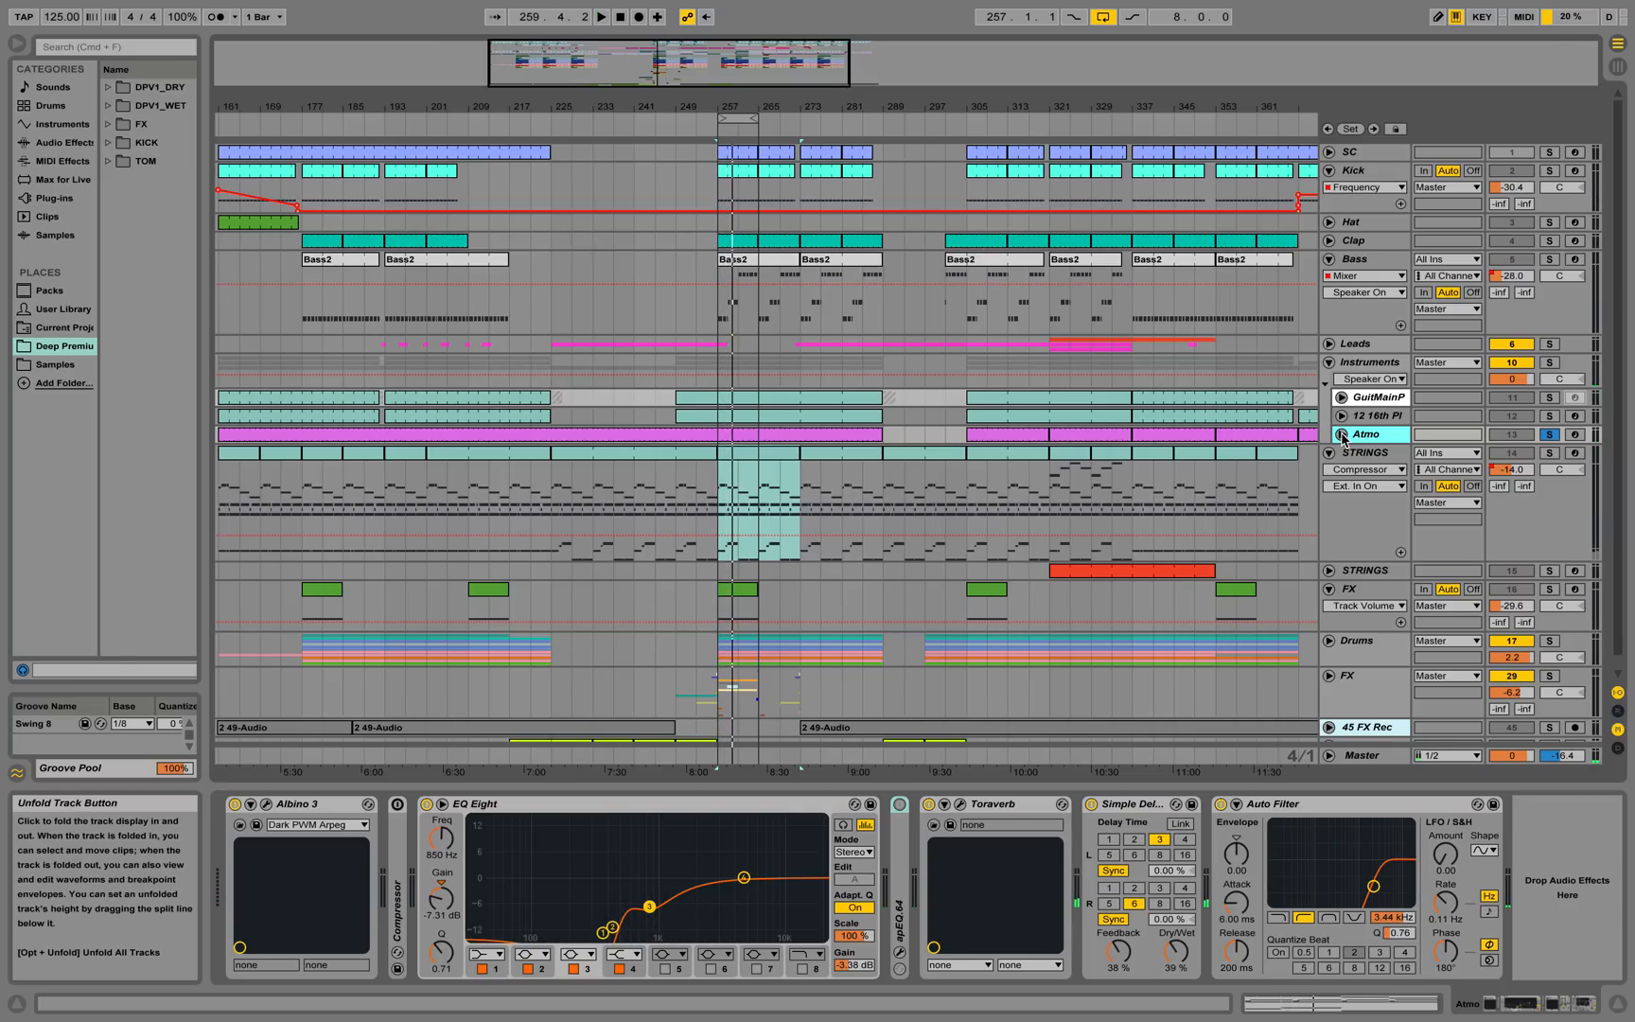
Unfold the Atmo track, examine the MIDI notes of its clip at bar 161 during playback, and return to its devices
left_click(1342, 434)
left_click(719, 440)
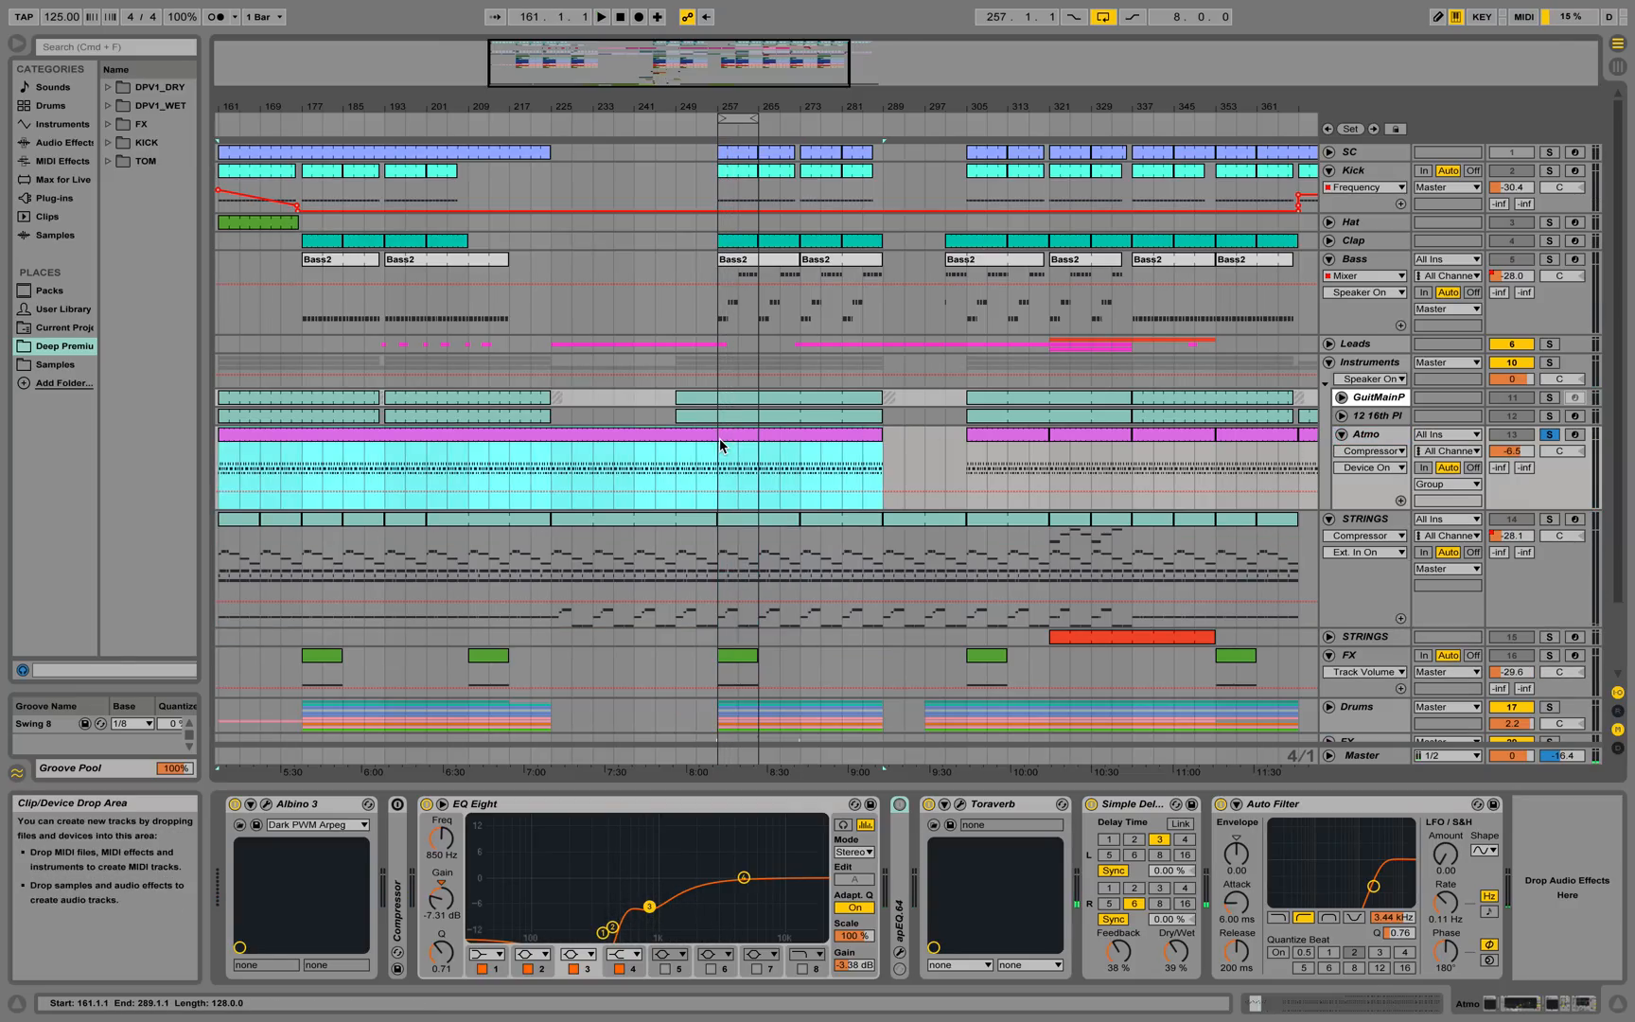
double_click(719, 438)
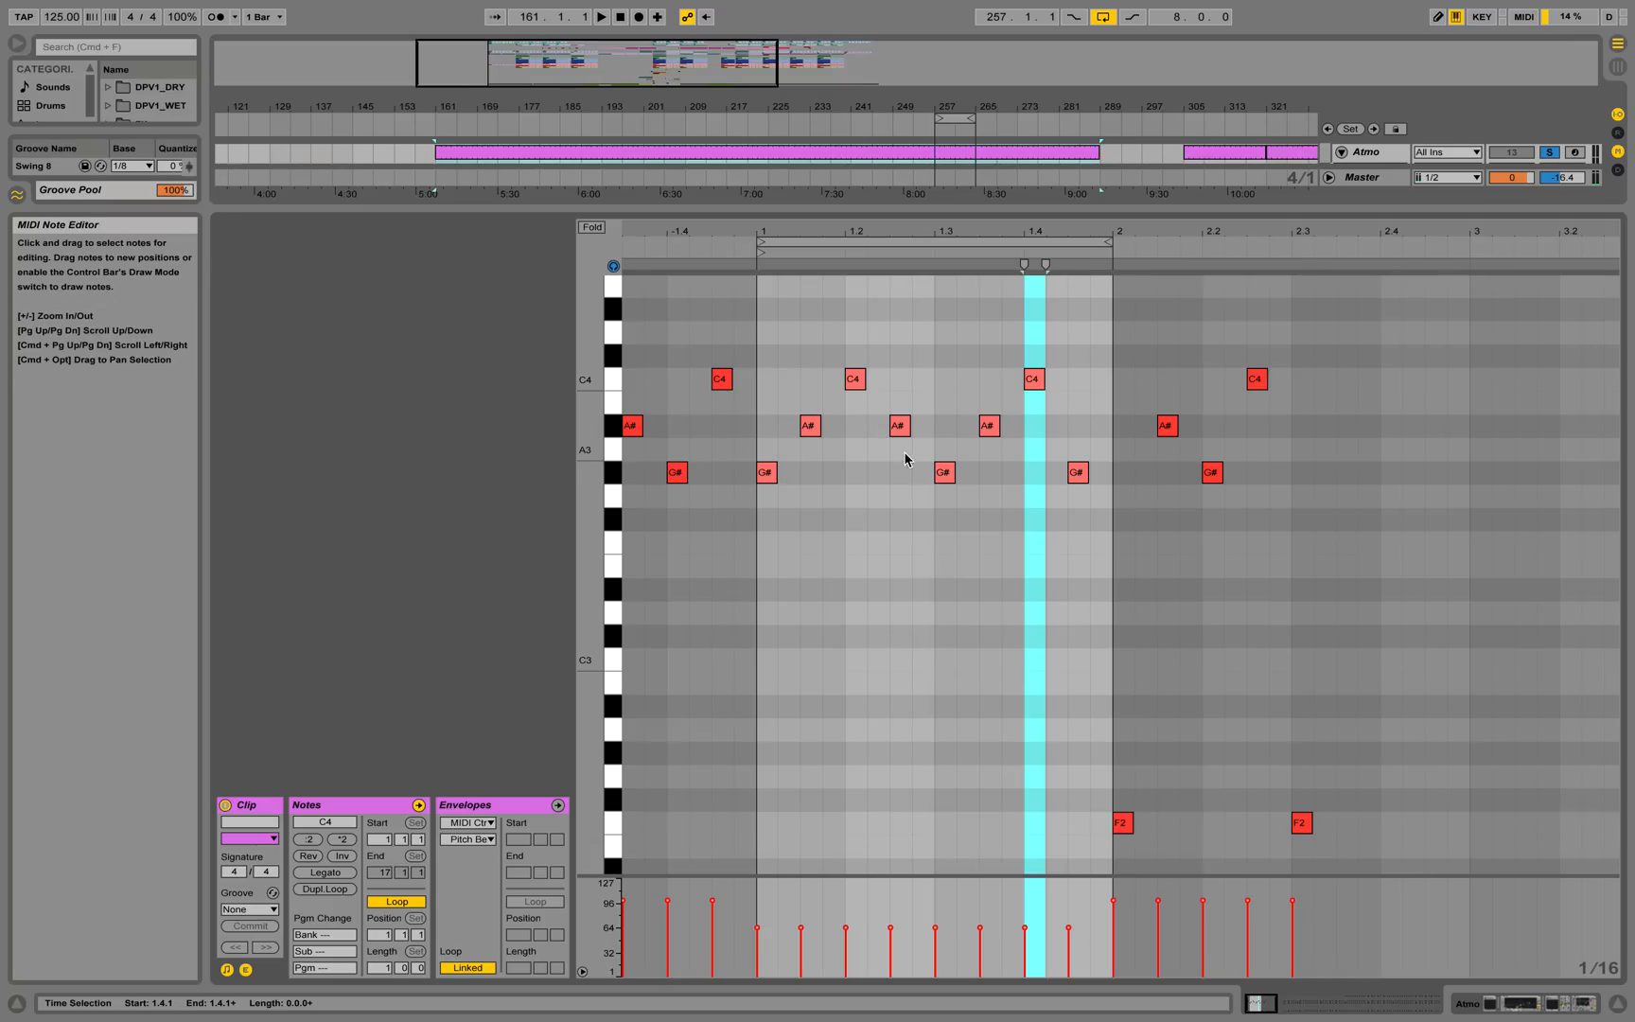
key("space")
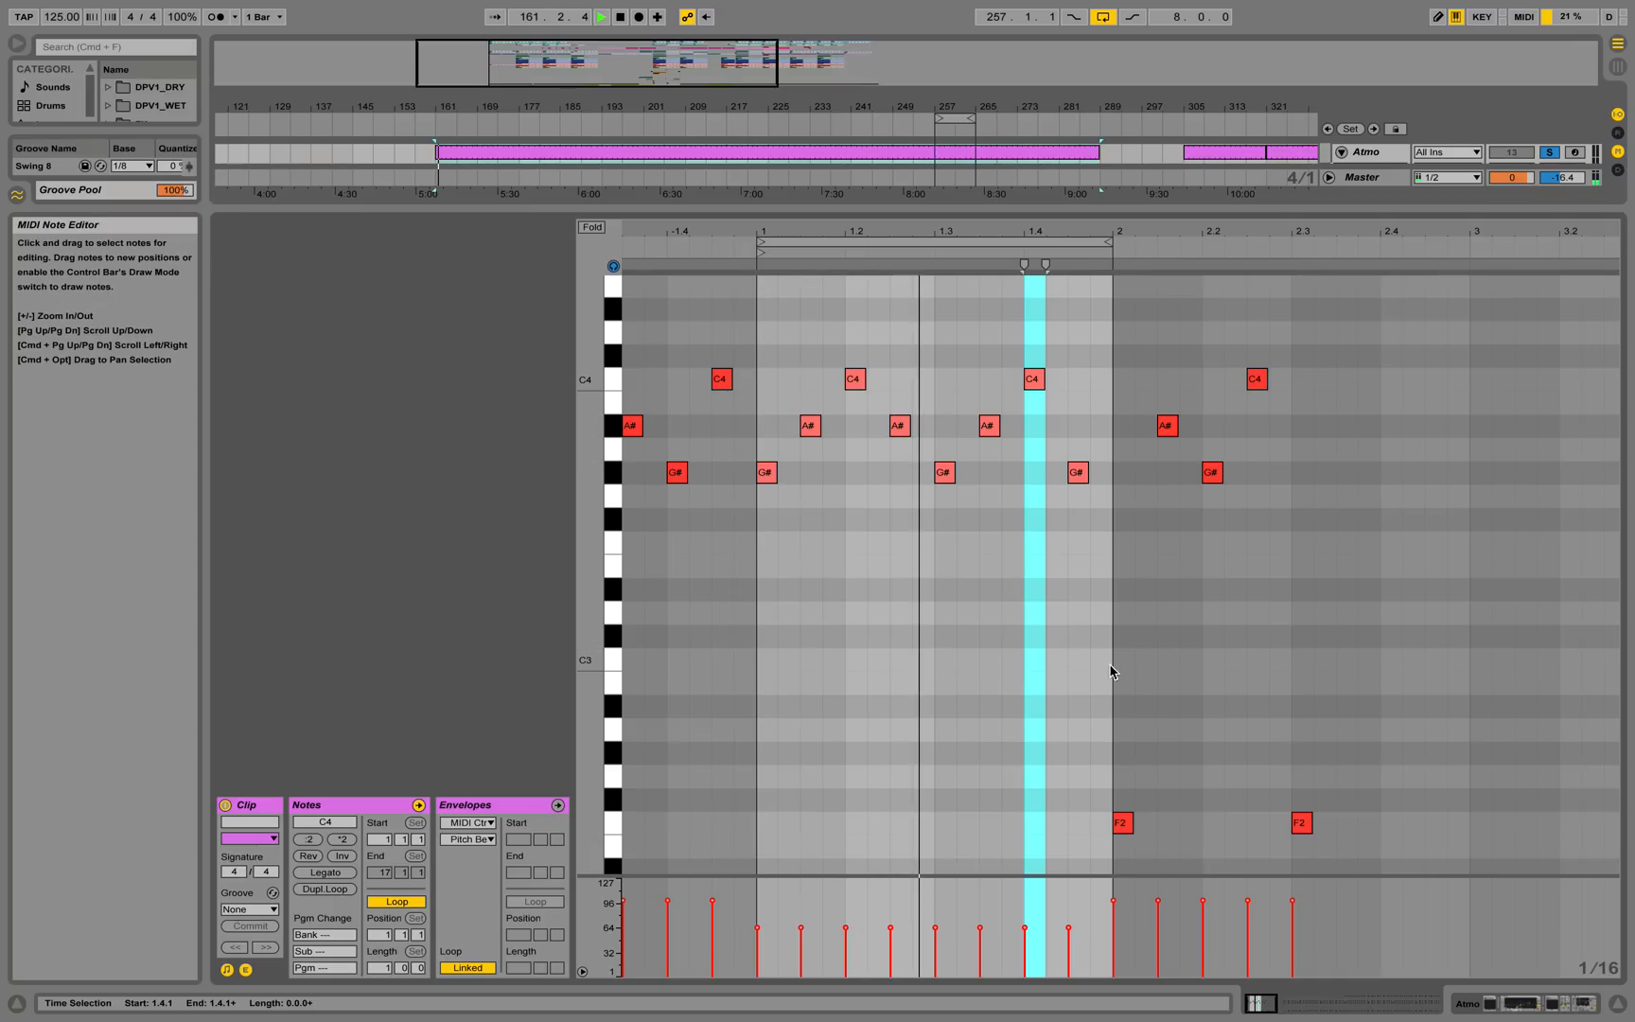
left_click(1512, 1001)
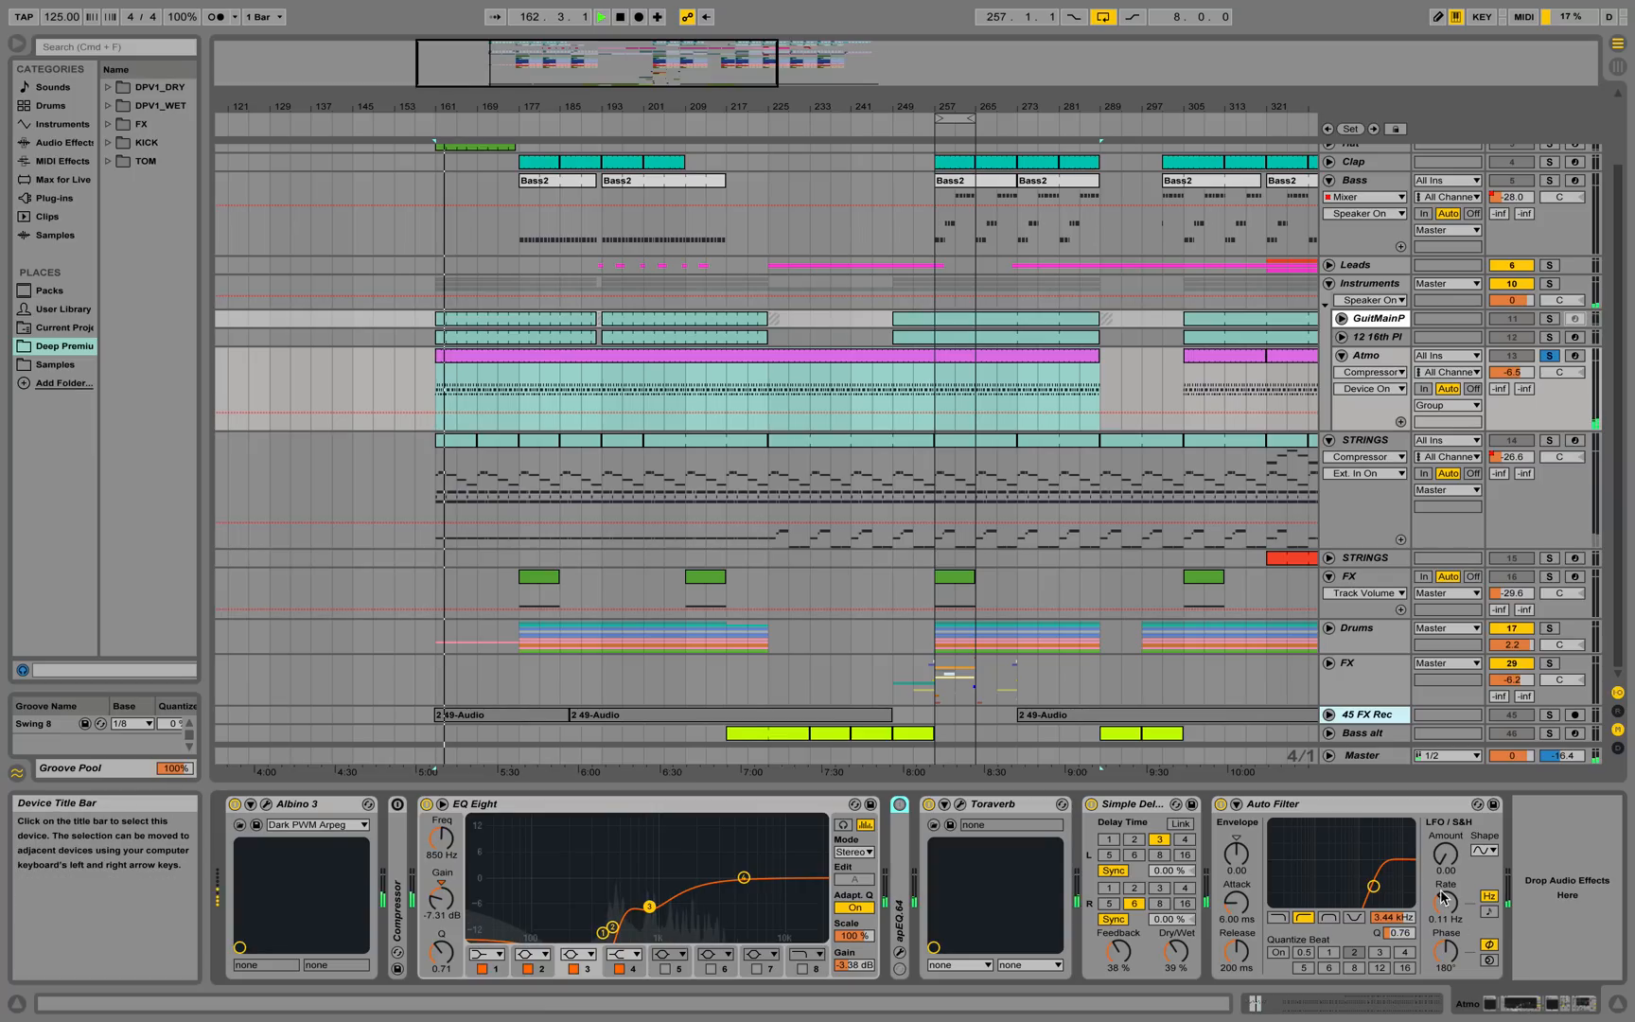
key("space")
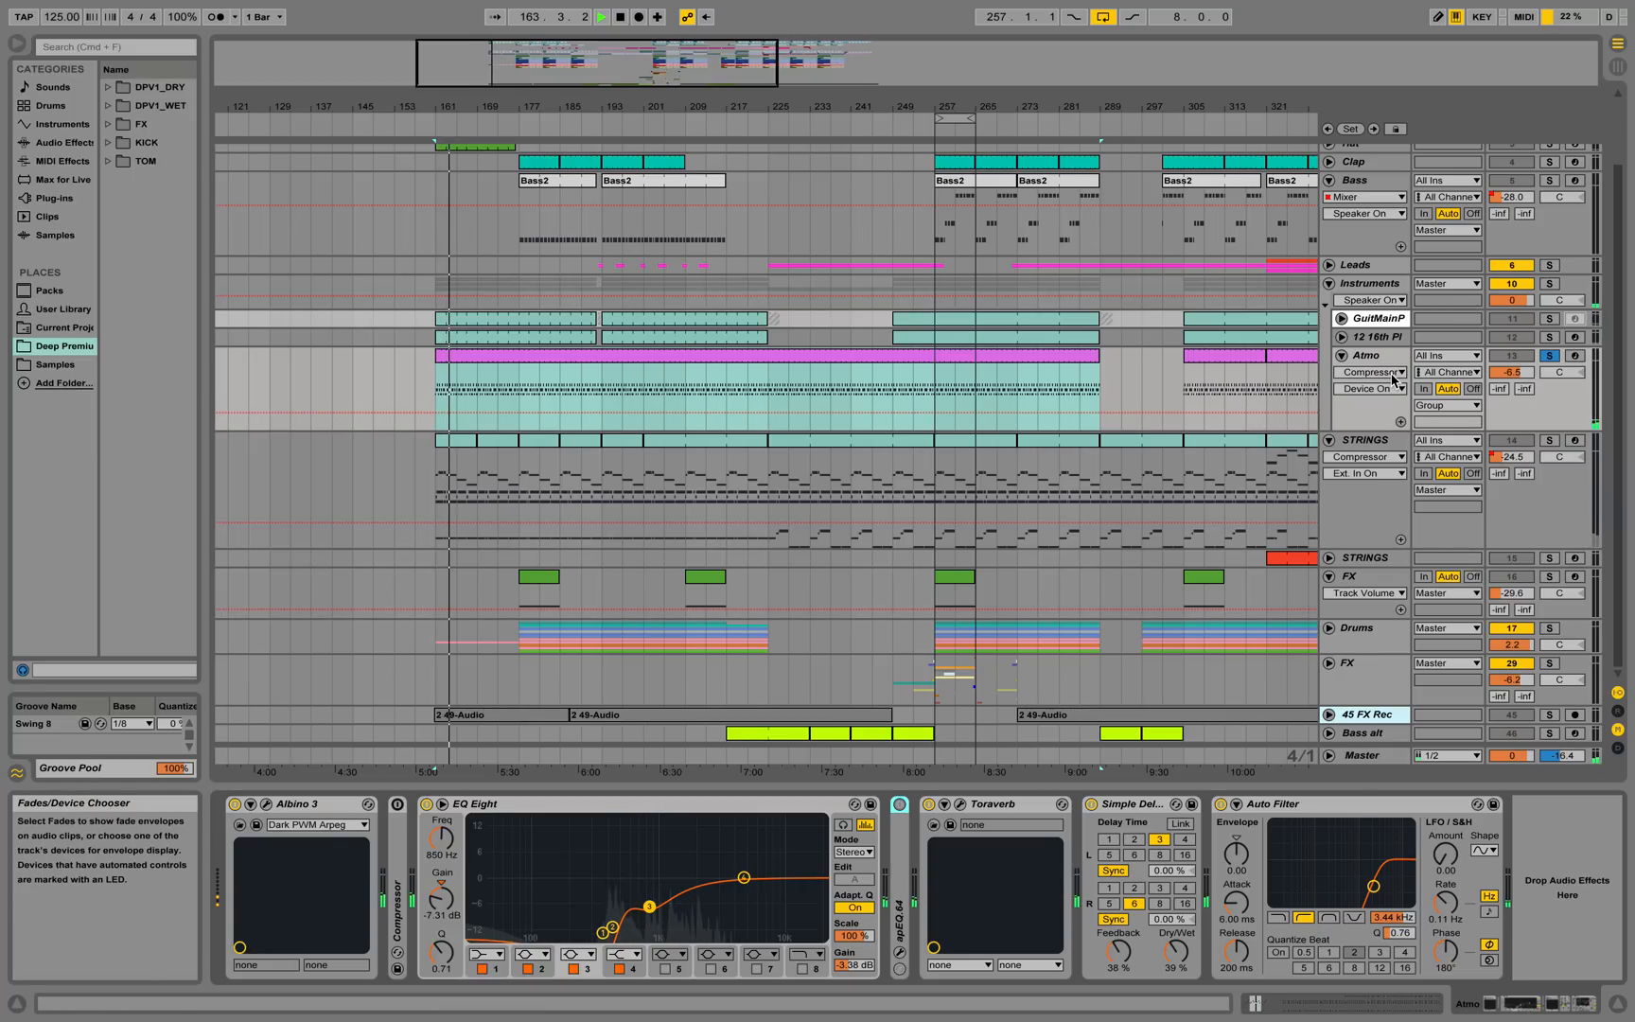
Solo and unfold the 12 16th Pluck track and play it from bar 257 with its devices shown
left_click(1549, 337)
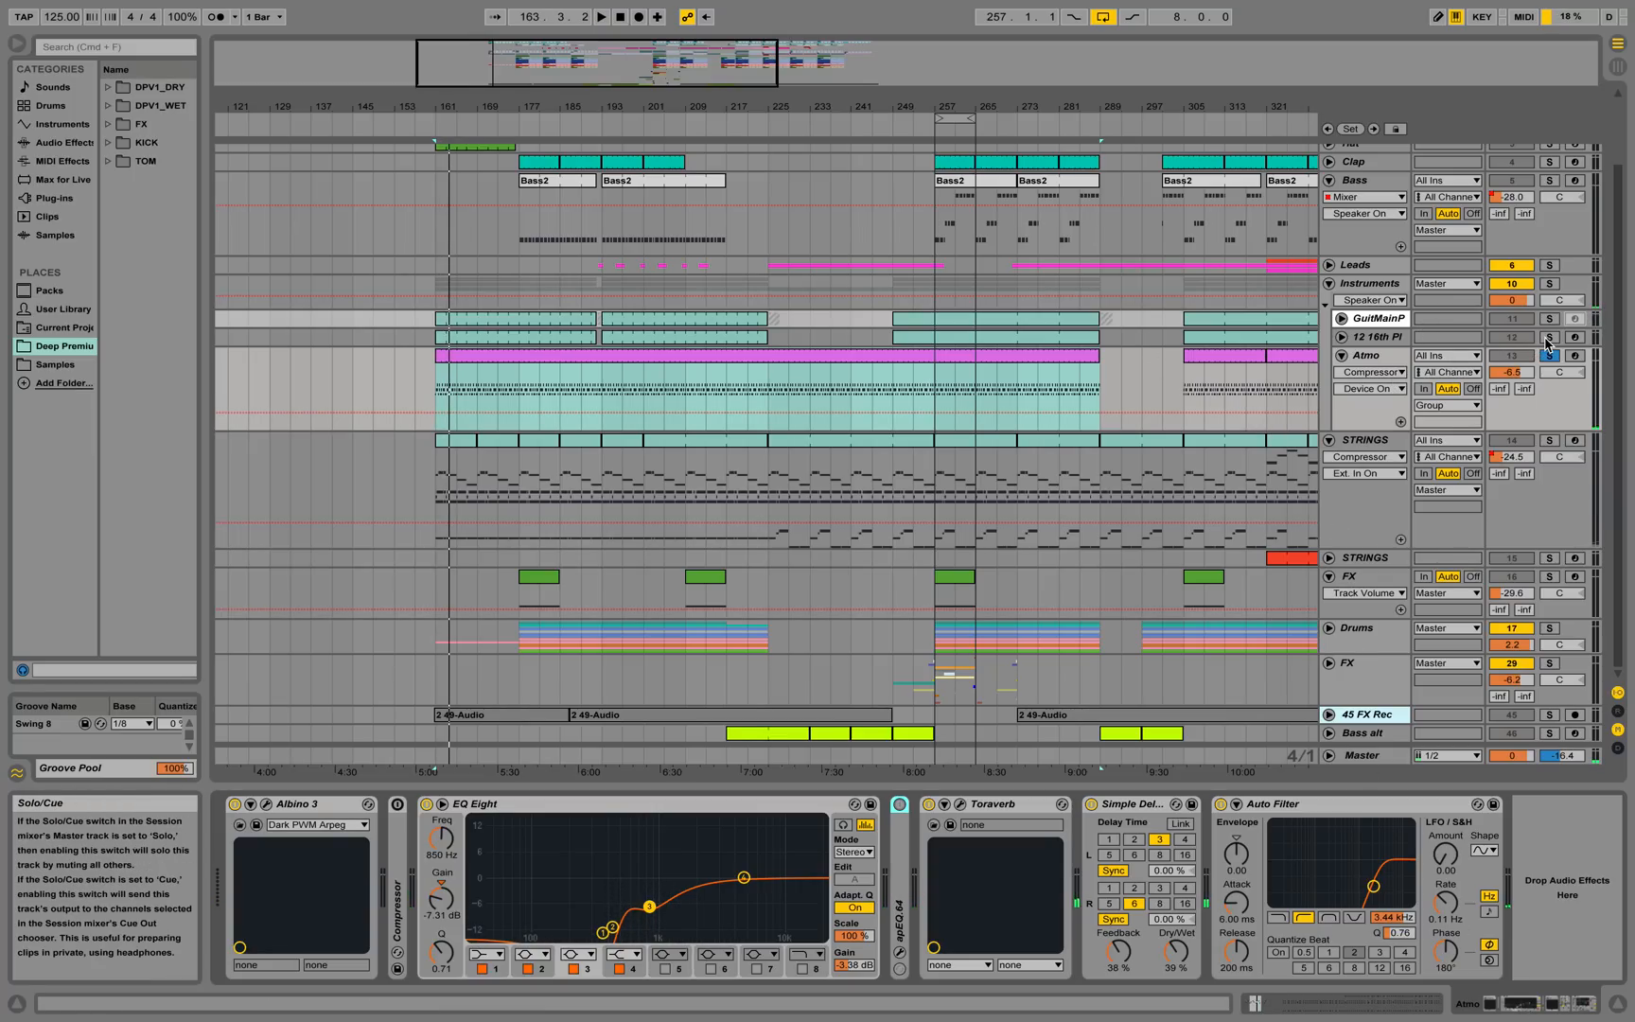
left_click(1342, 337)
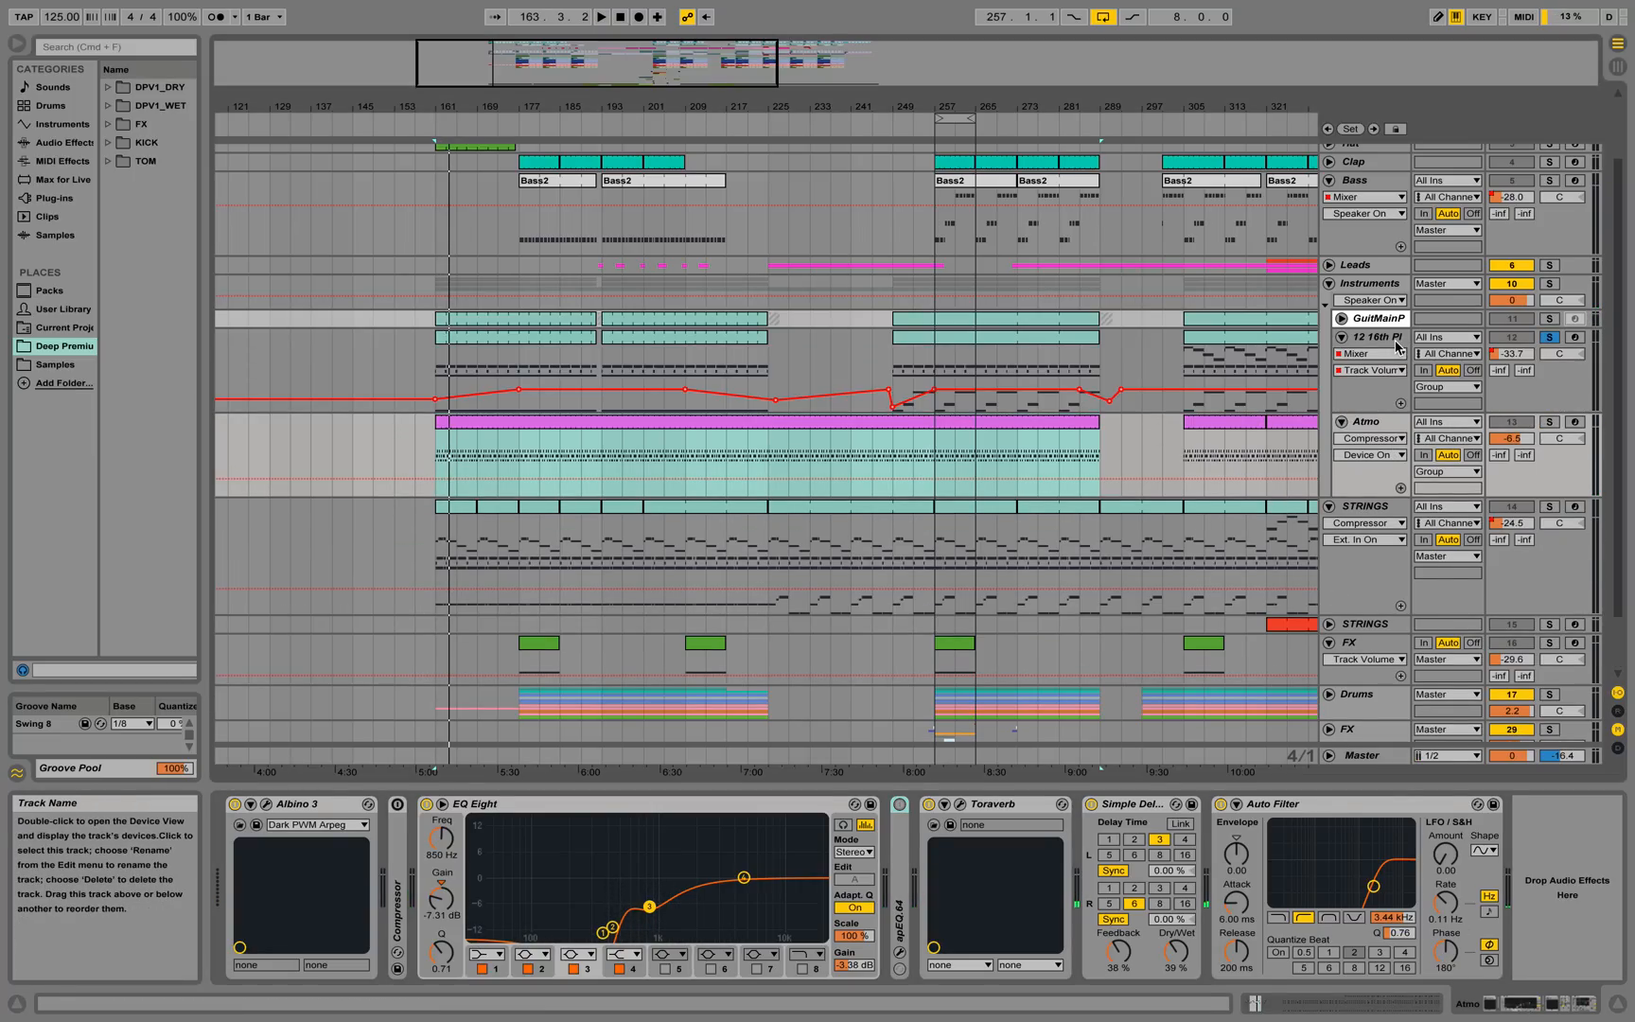
left_click(946, 357)
left_click(939, 357)
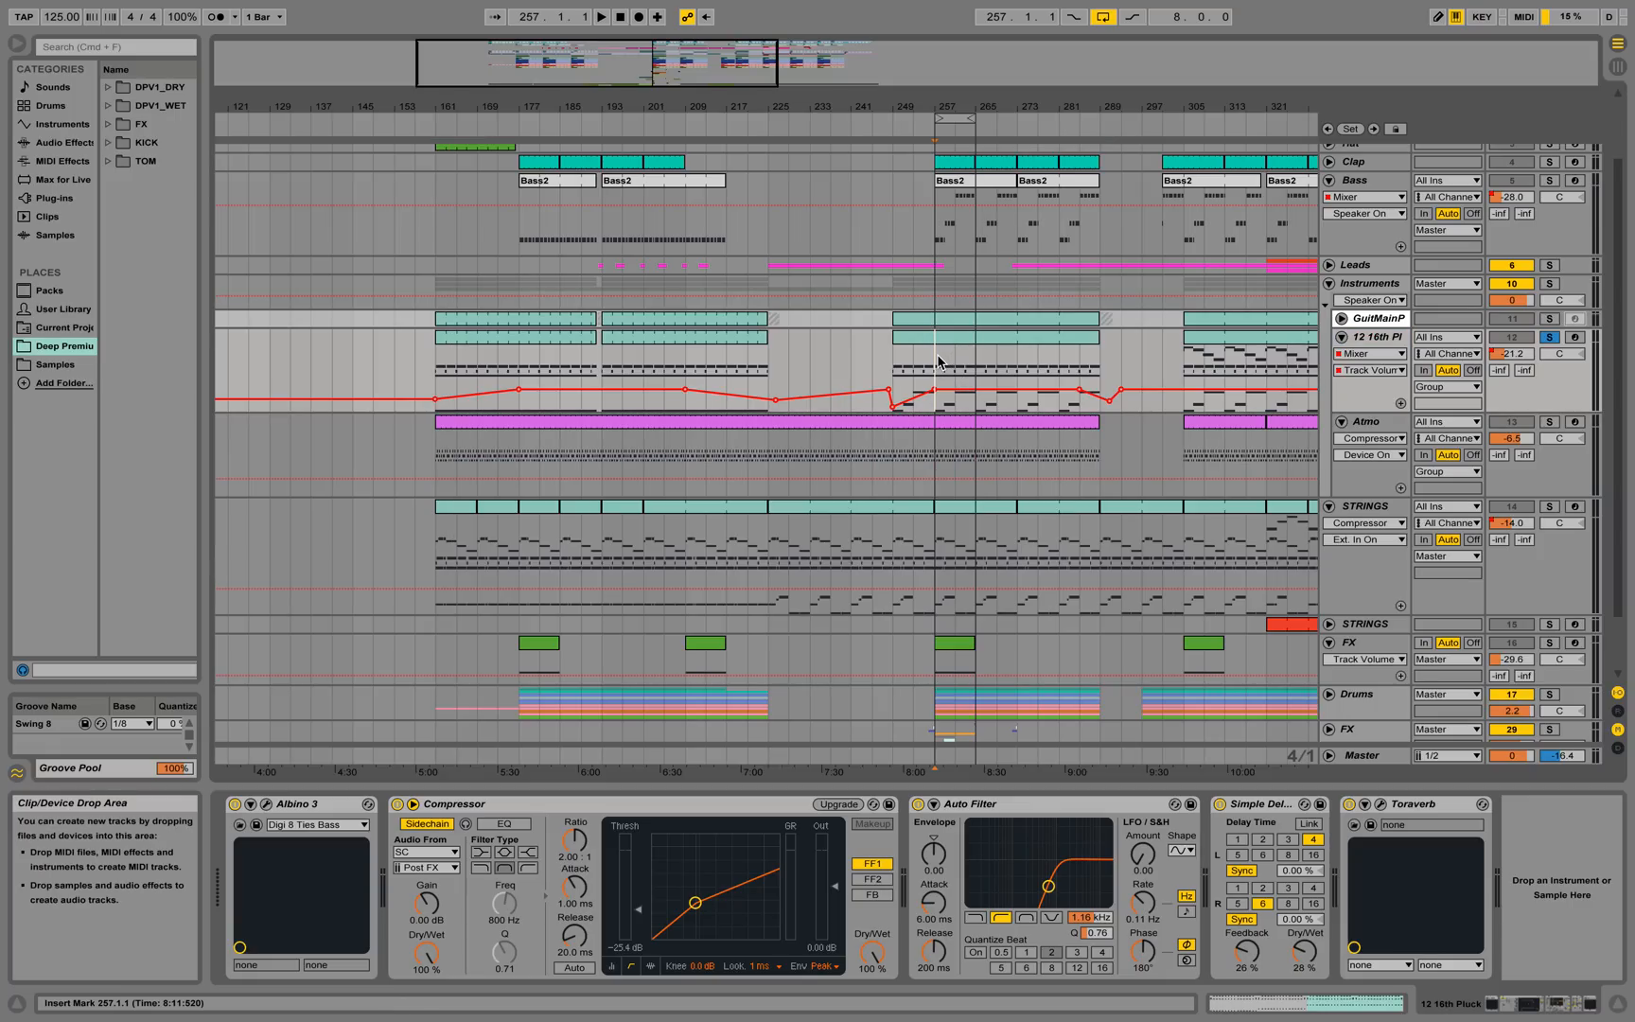
key("space")
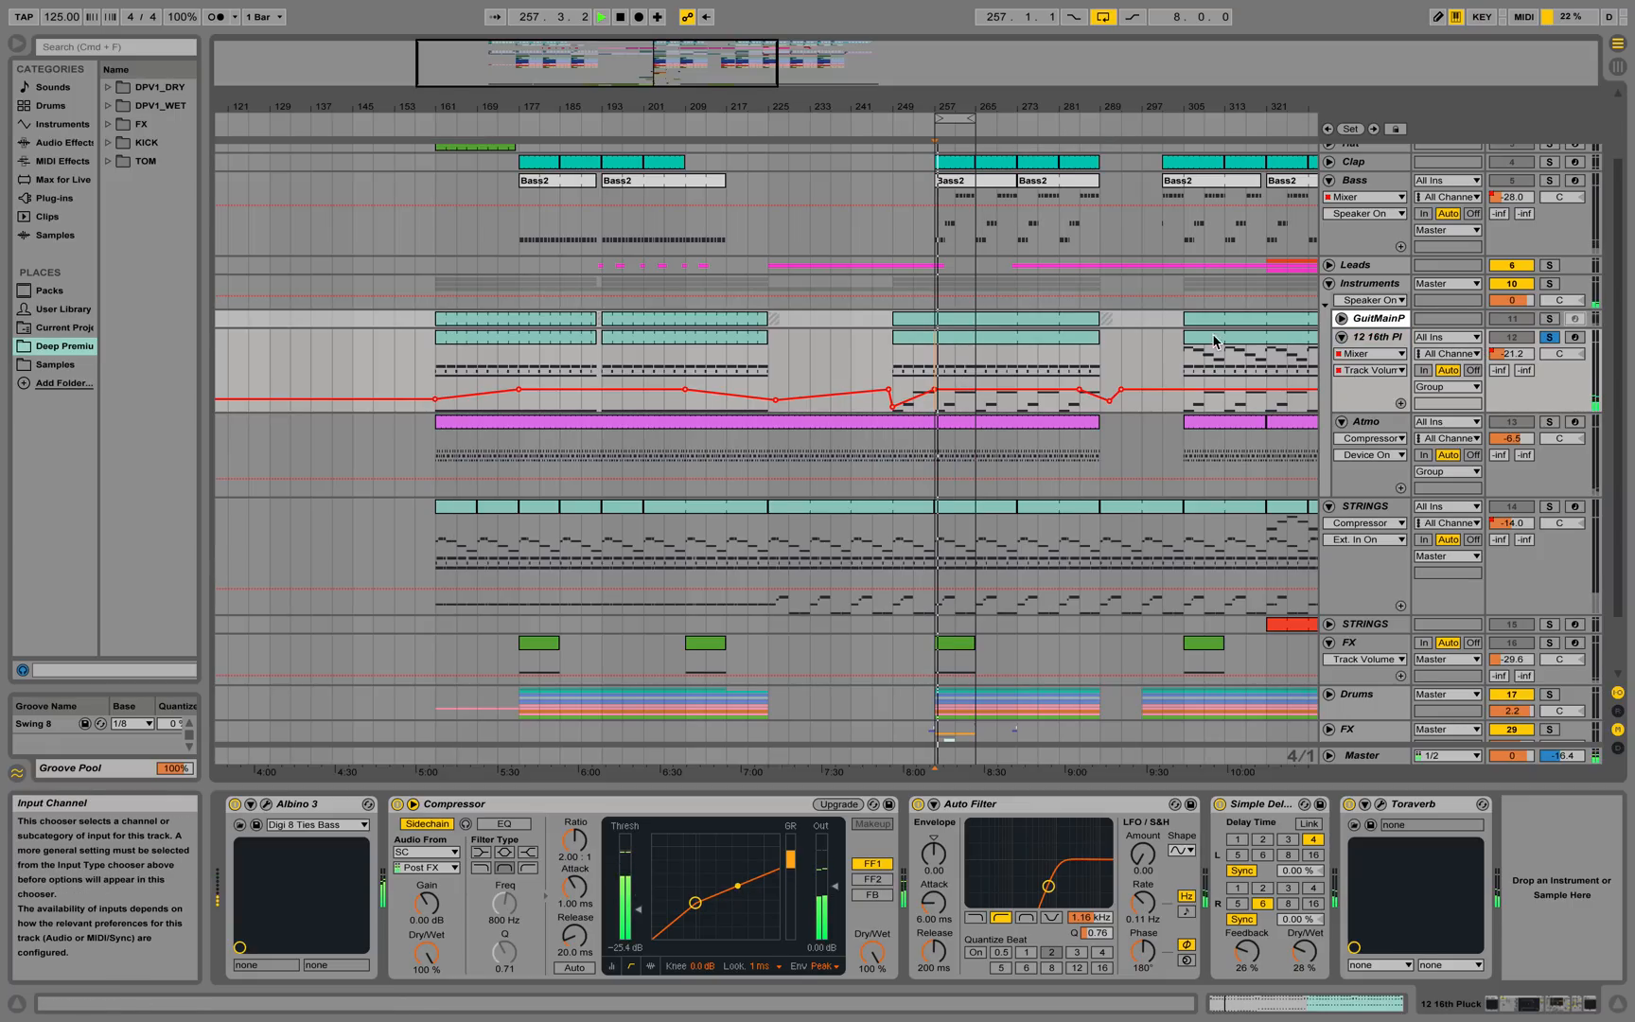
key("space")
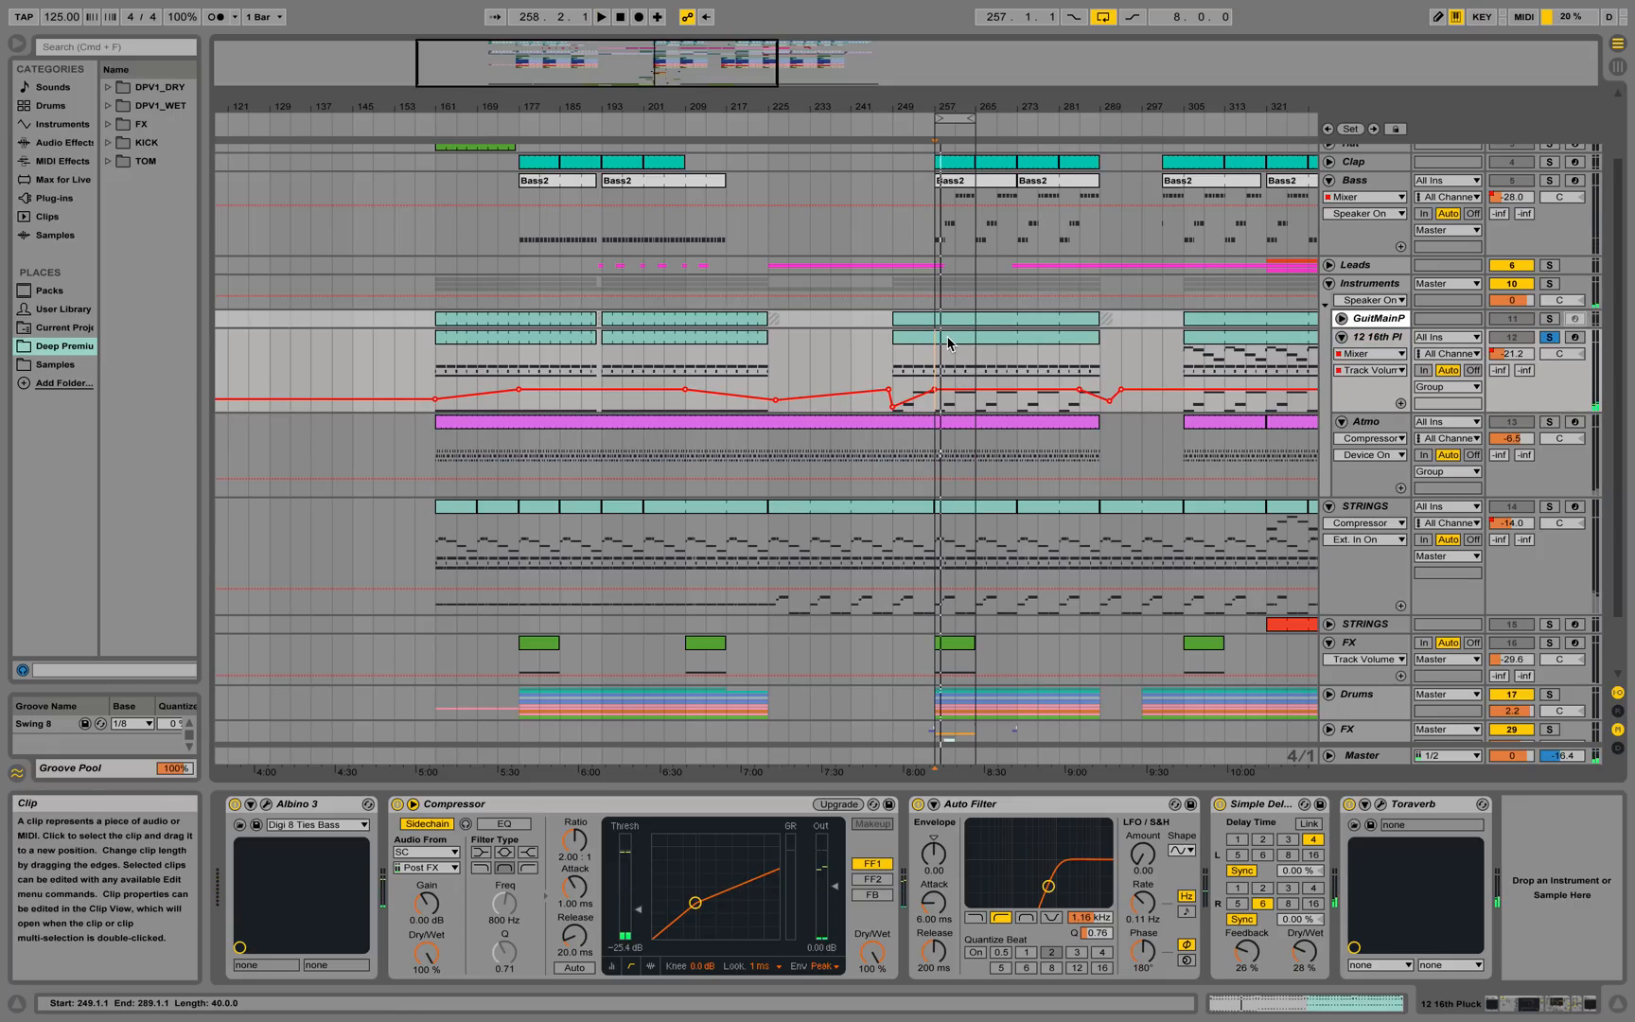
Examine the MIDI notes of the 12 16th Pluck clip at bar 249 during playback, and return to the track's devices
double_click(949, 343)
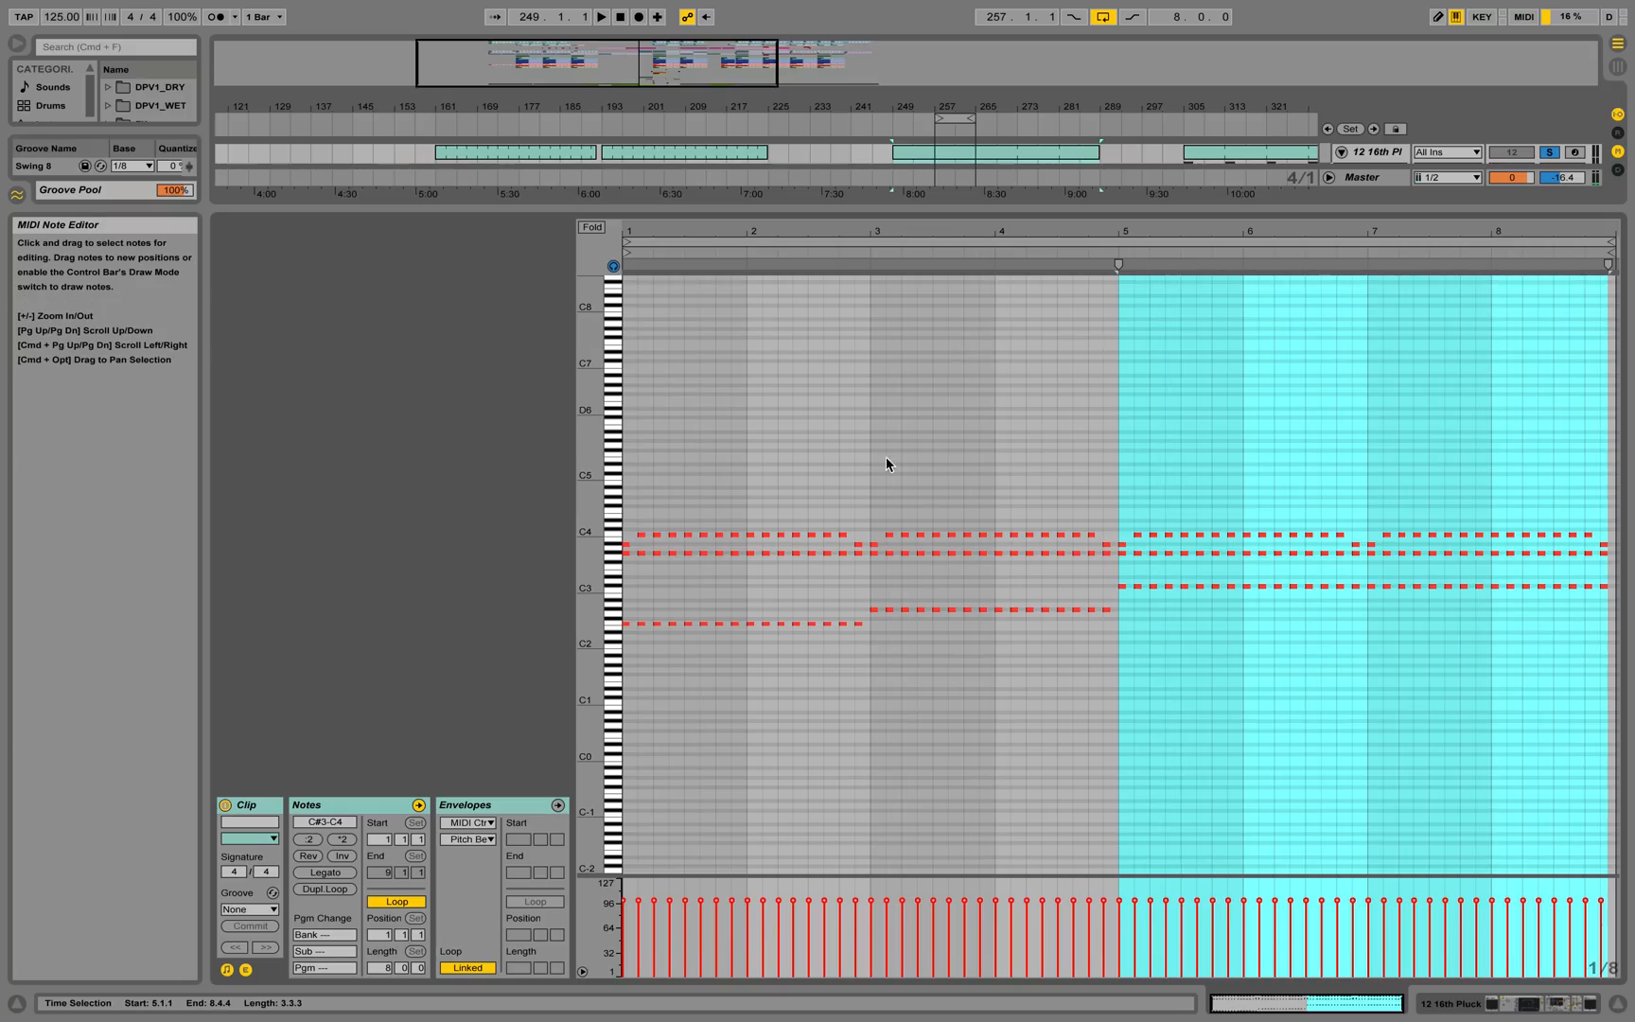
left_click(715, 695)
key("space")
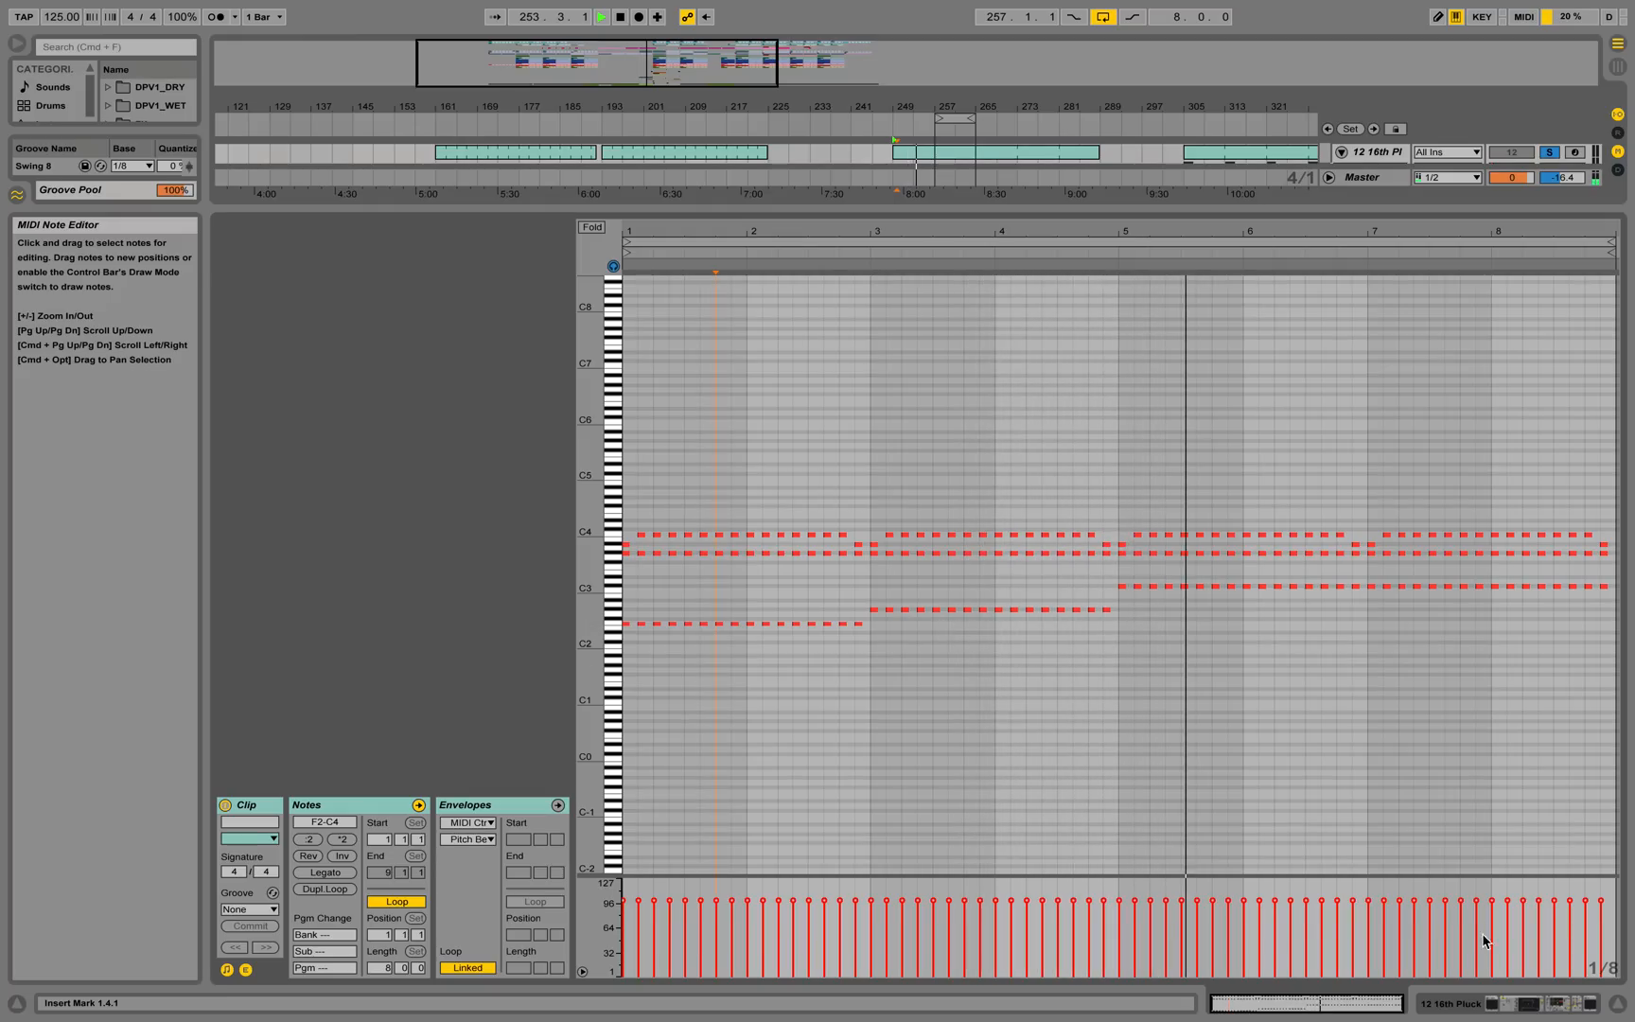
left_click(1508, 1006)
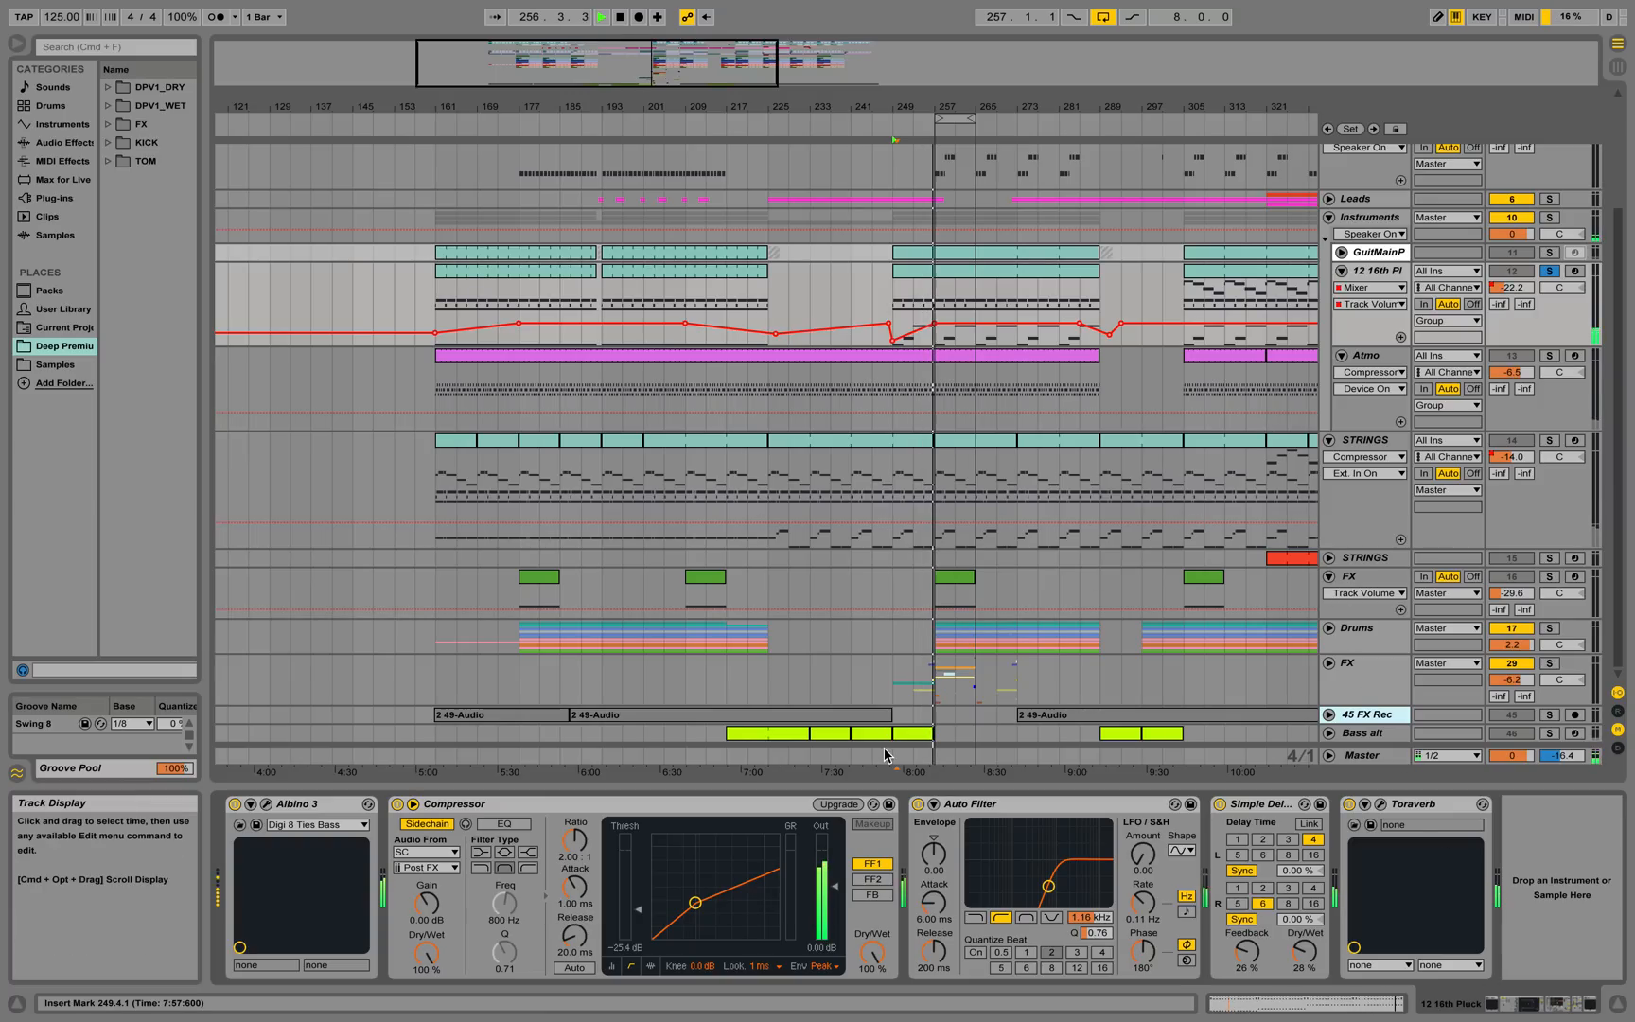
scroll(1056, 431, "up", 5)
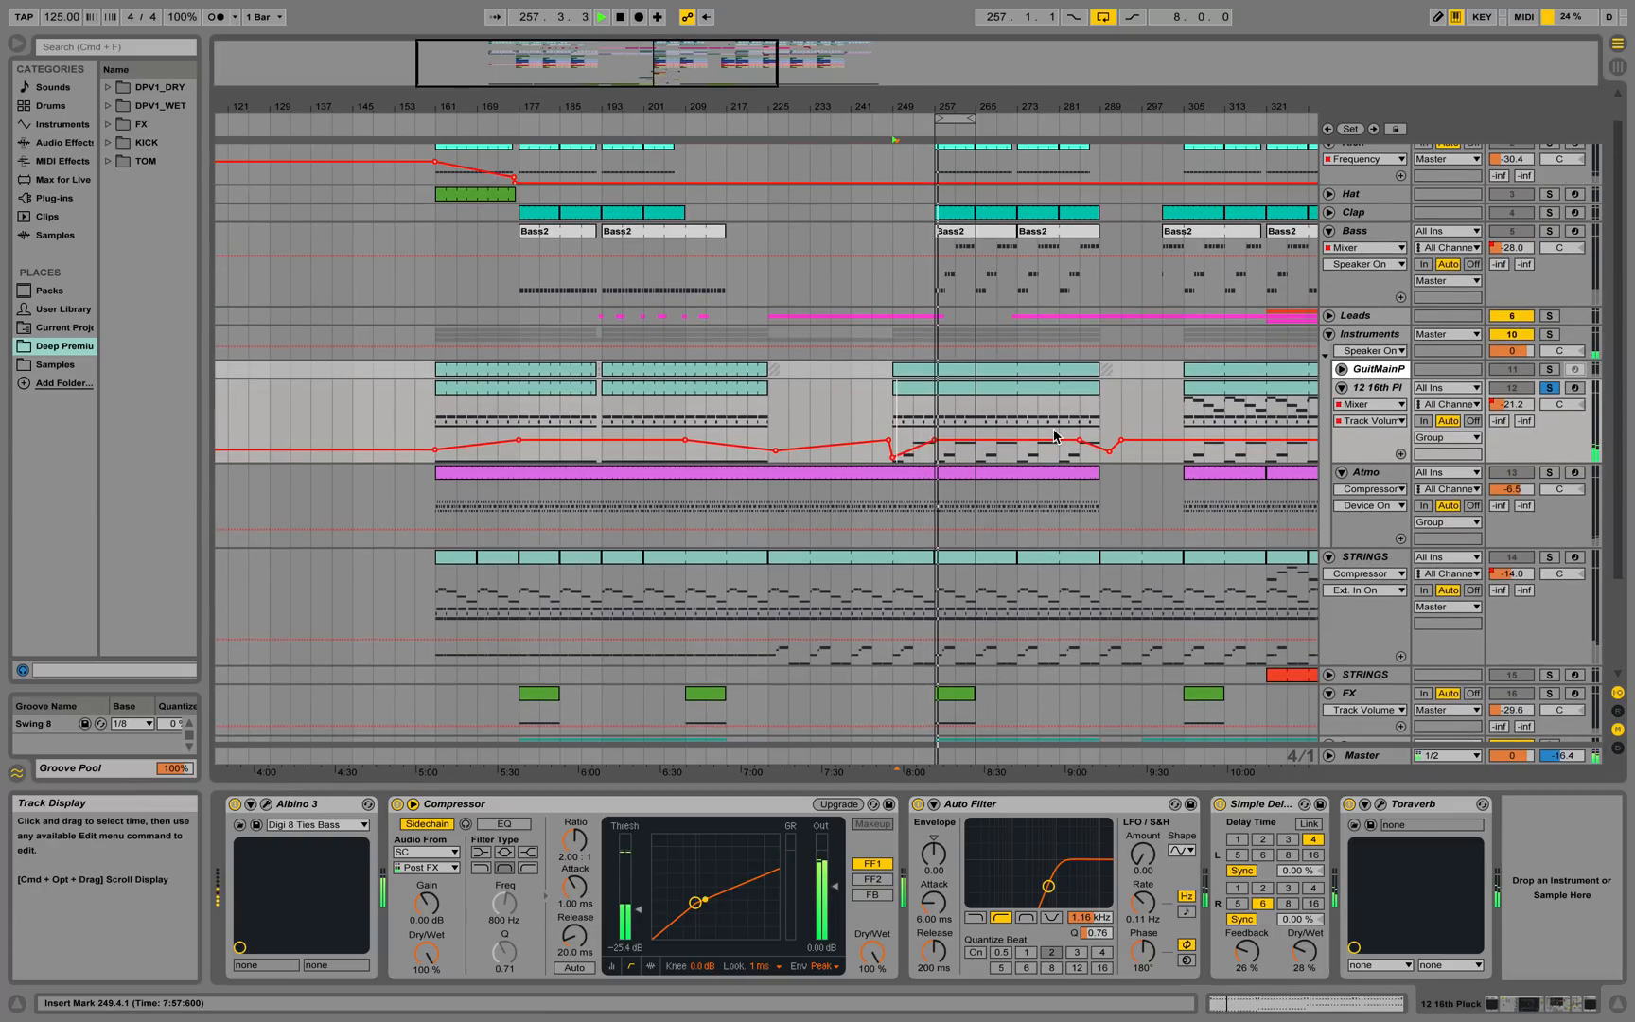
key("space")
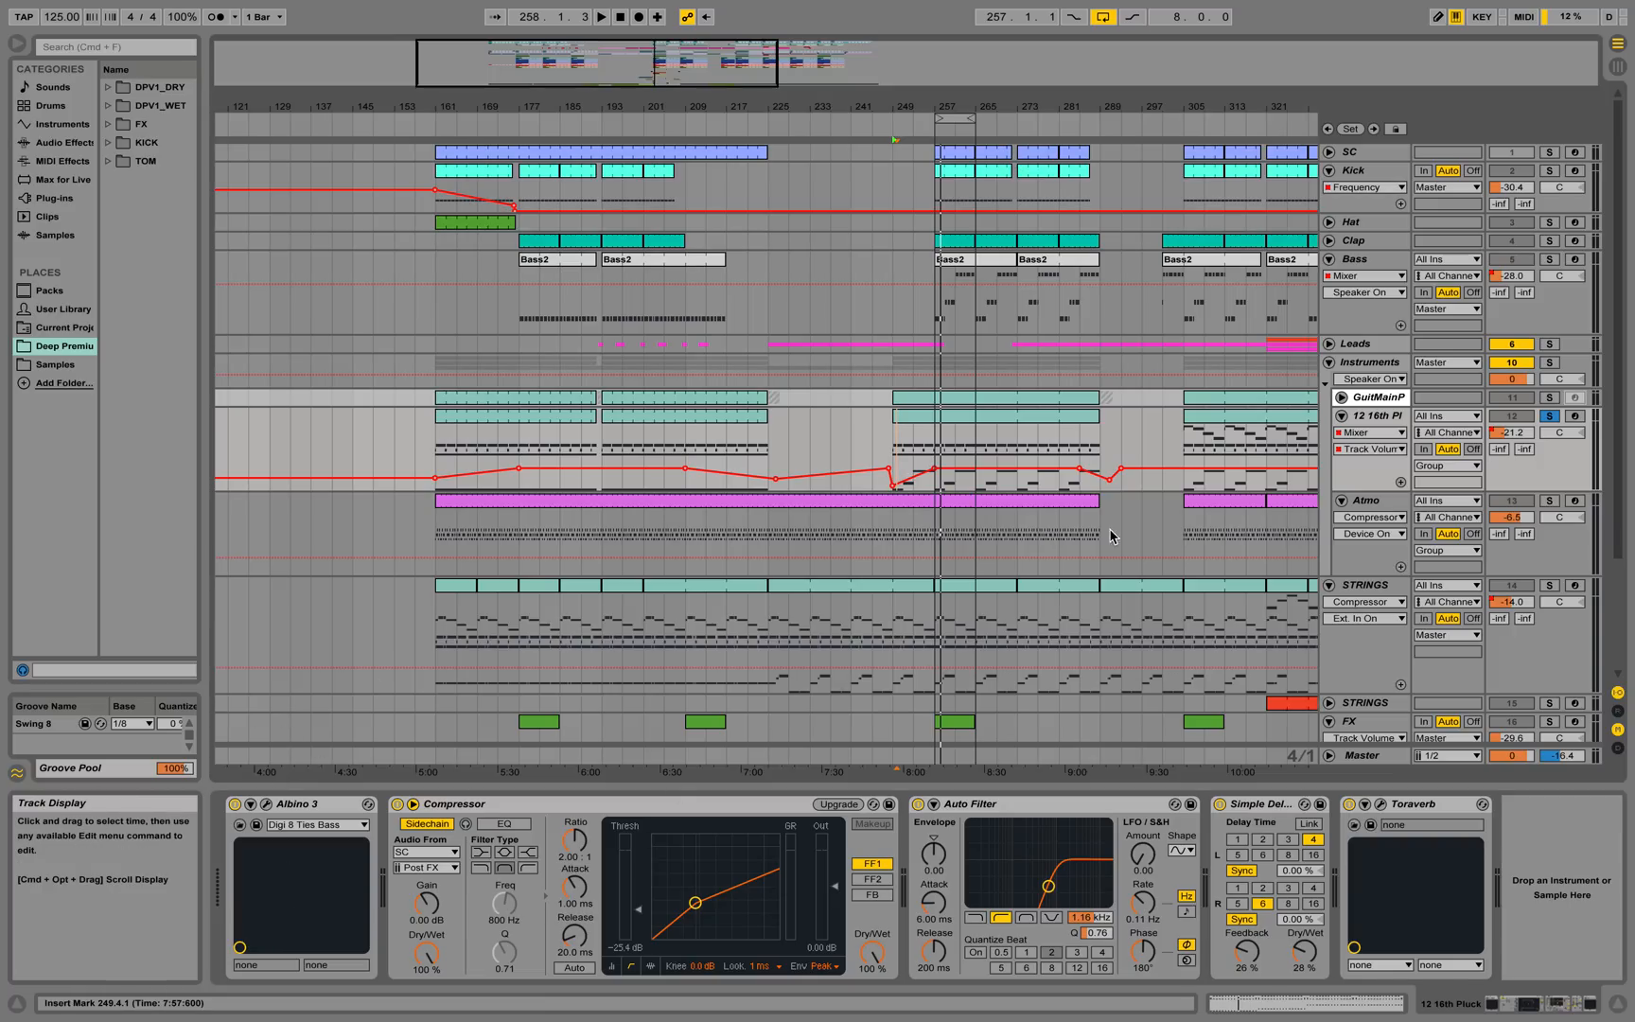
Unfold and solo the GuitMainPickChord track and play it from bar 257
left_click(1341, 398)
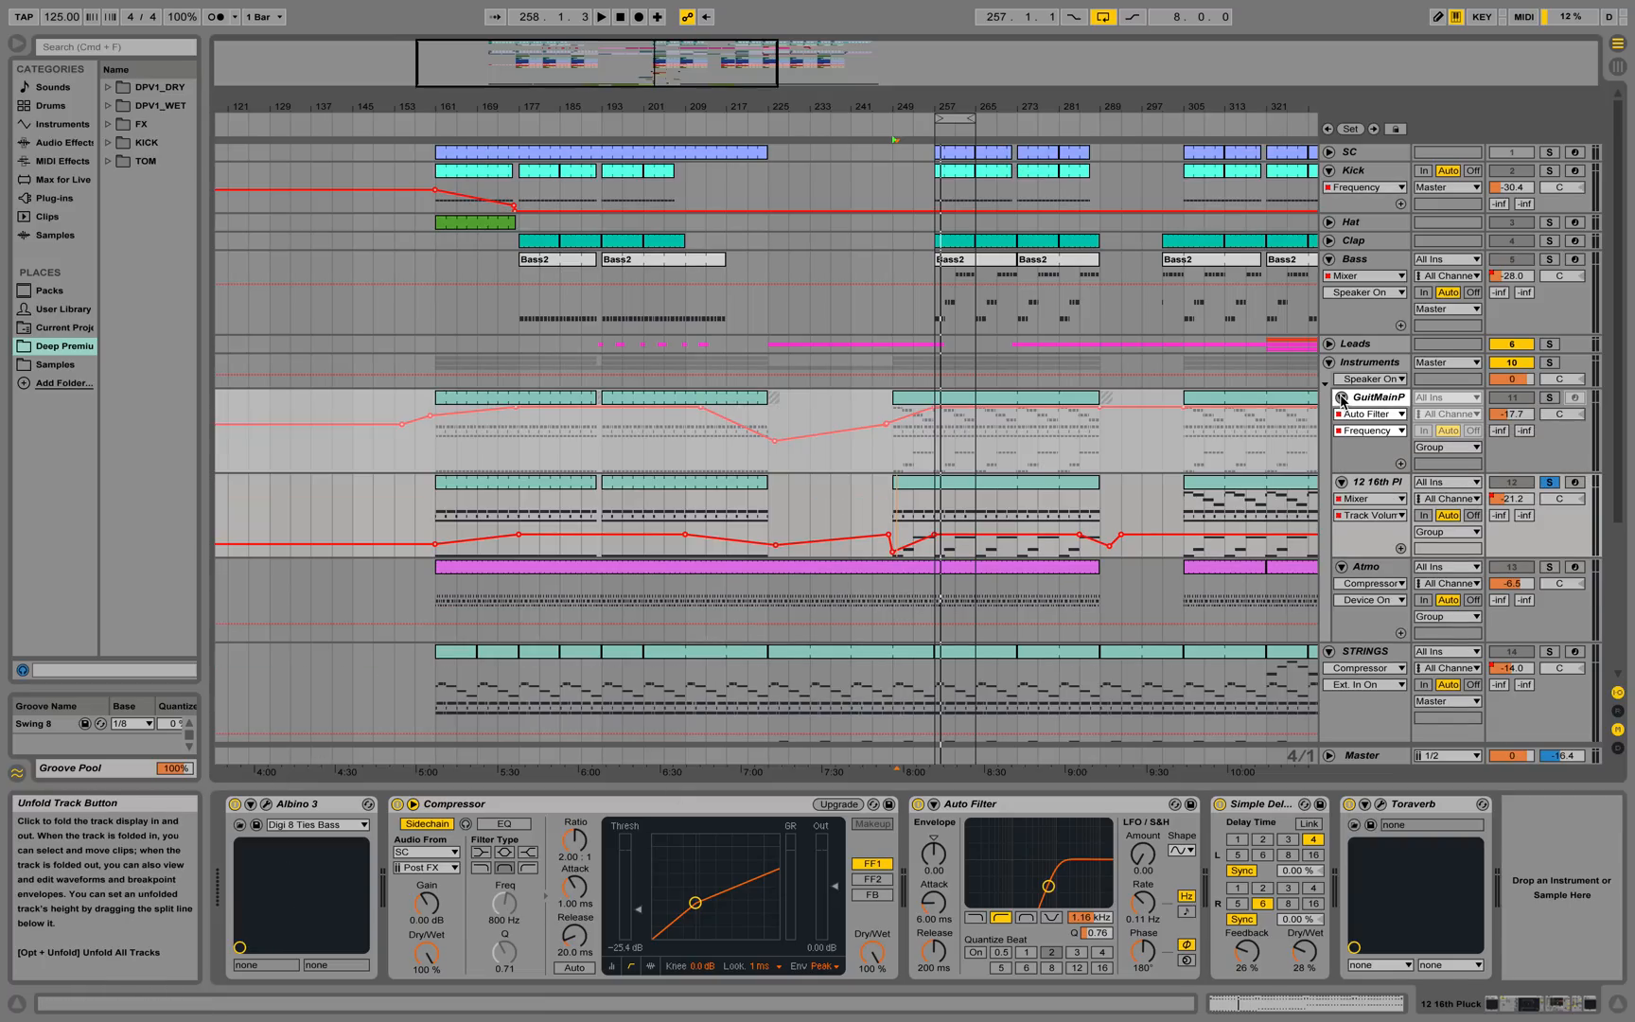
left_click(1549, 398)
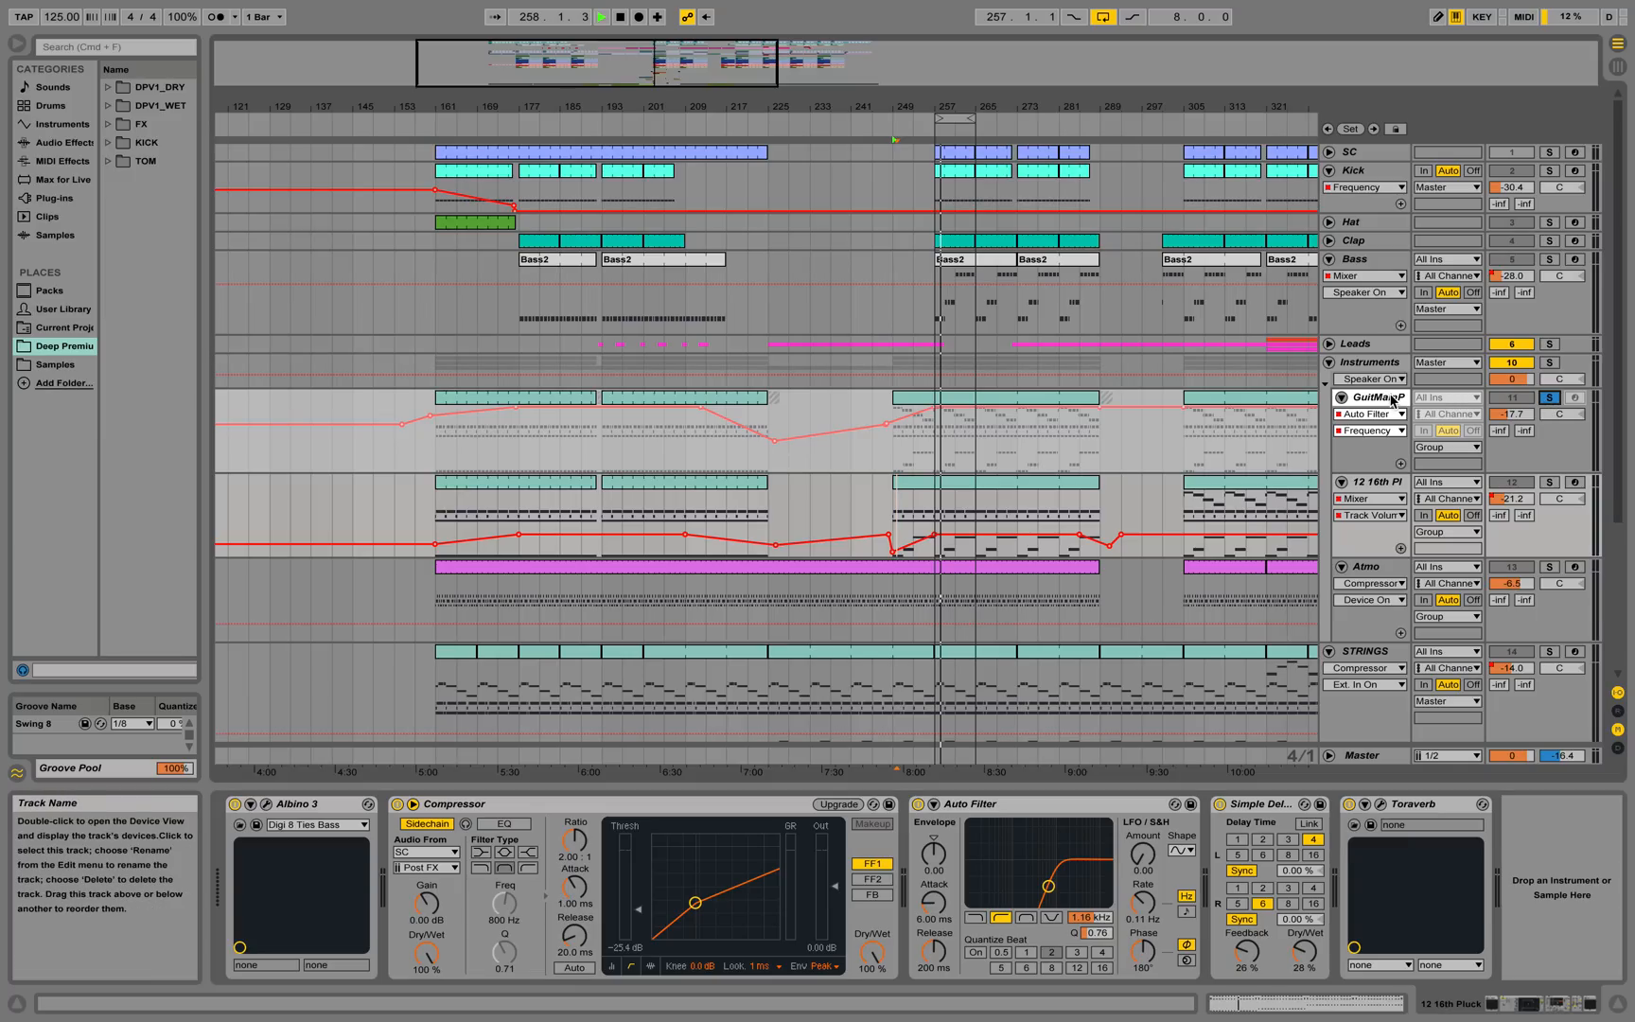
key("space")
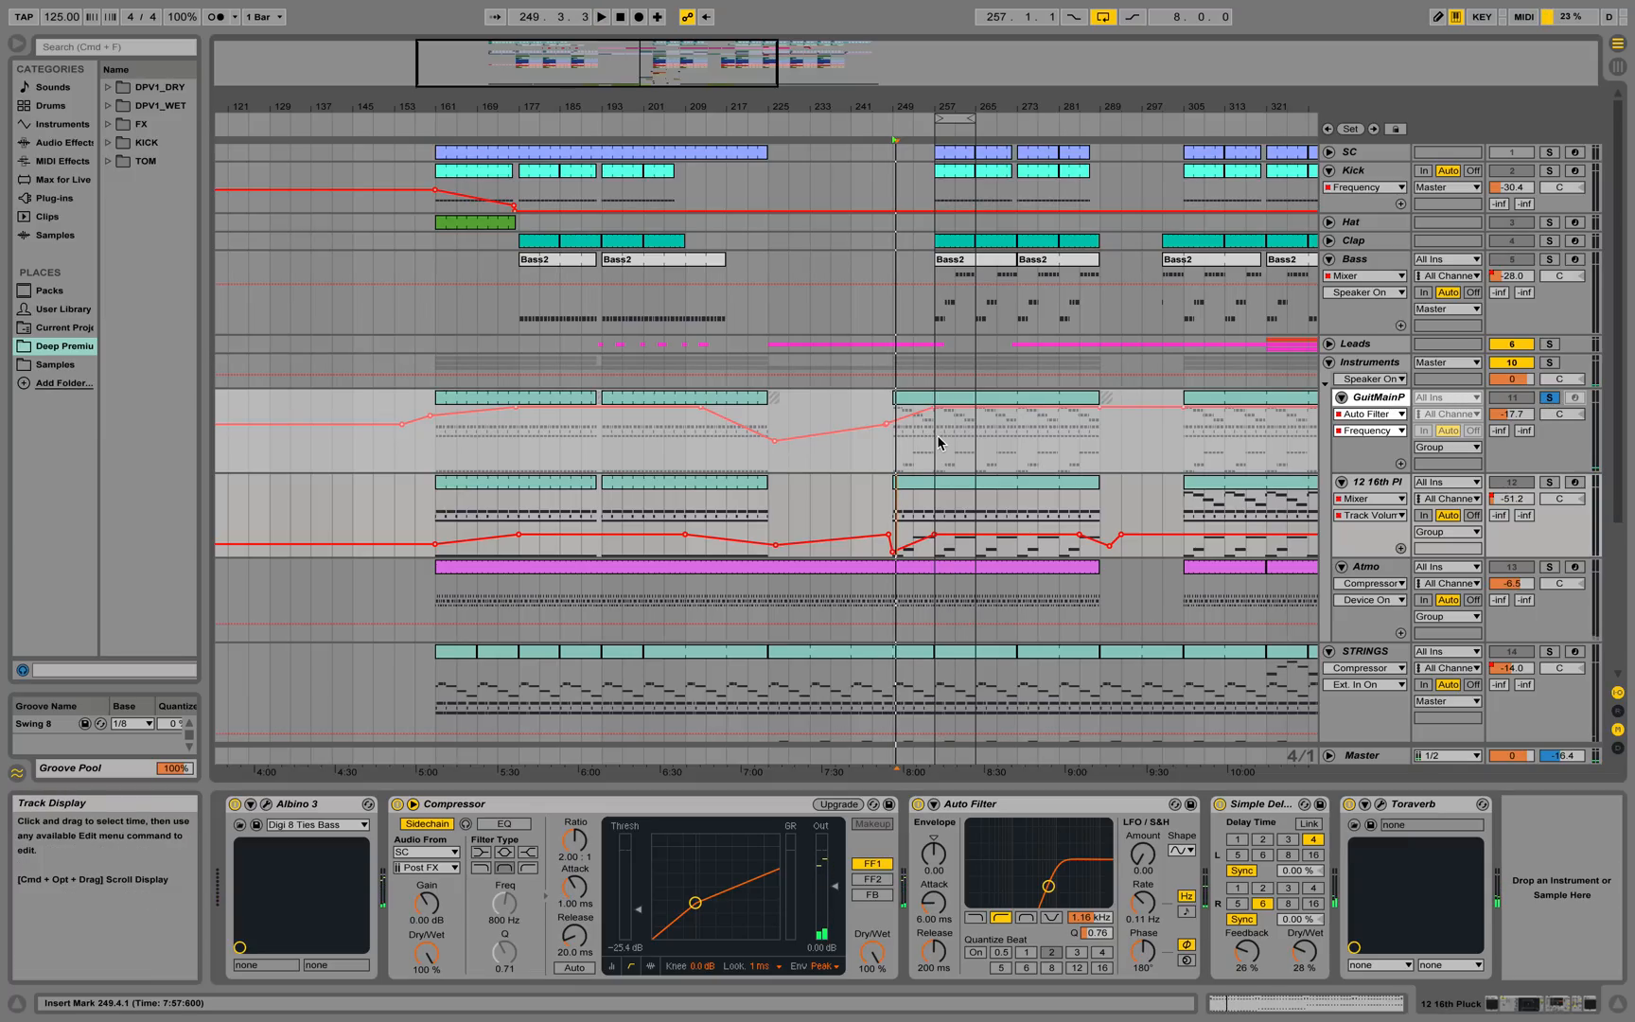
left_click(939, 442)
key("space")
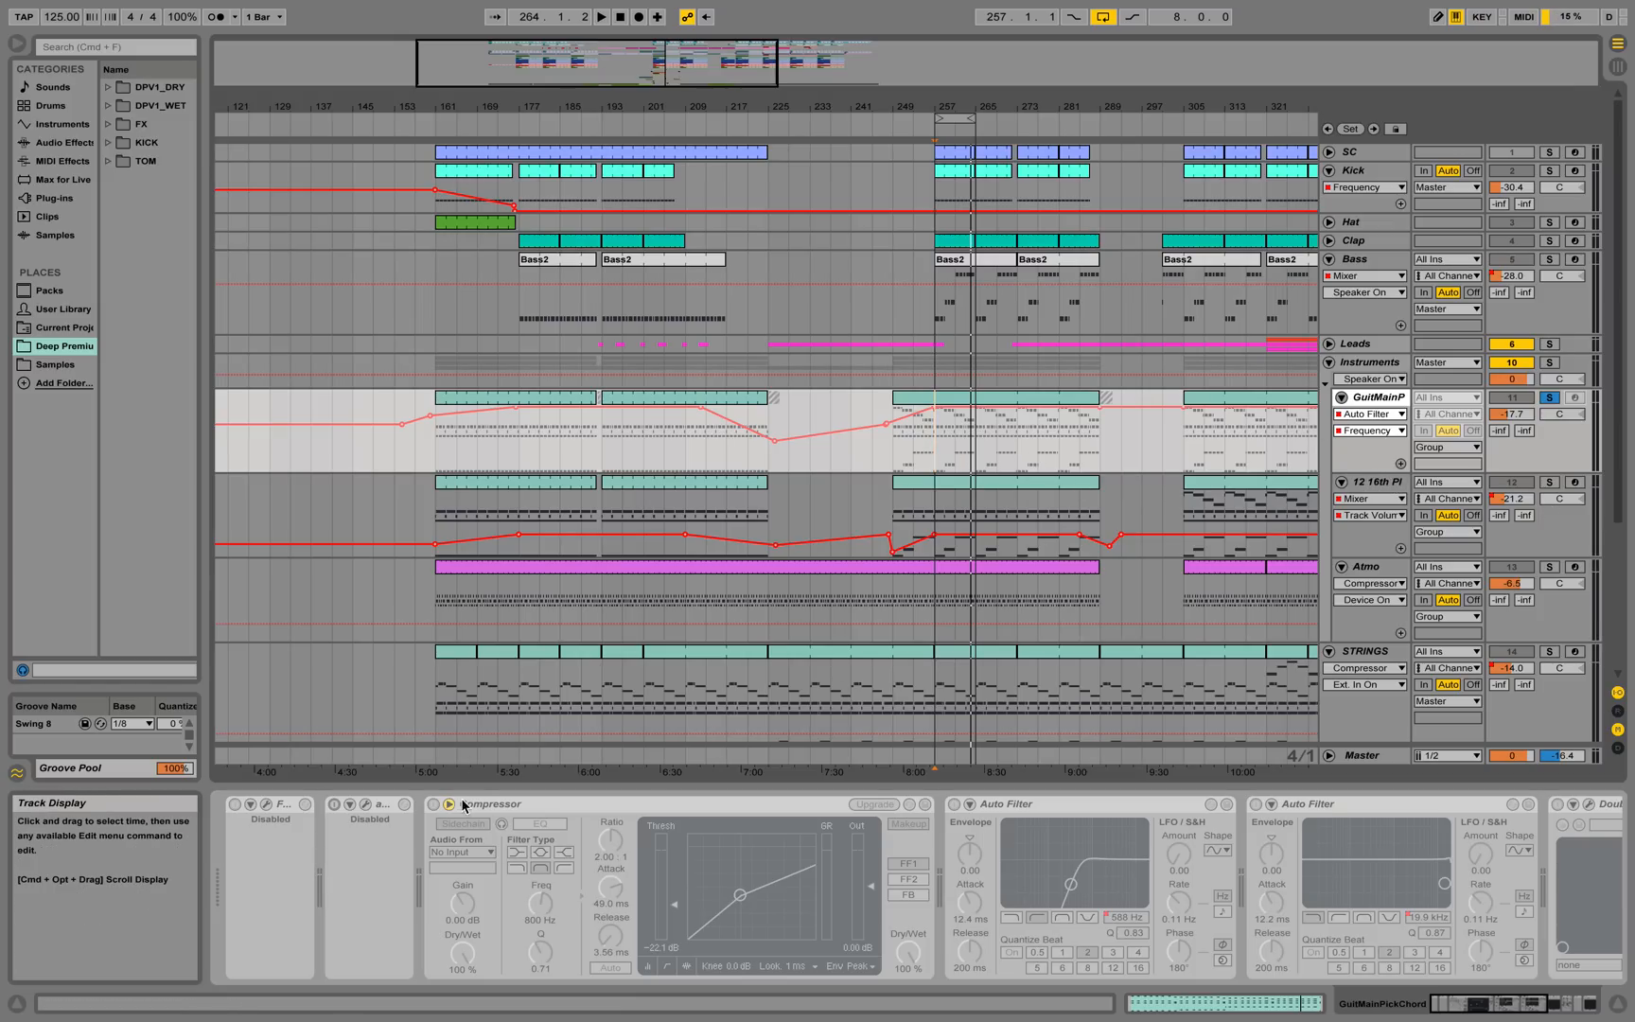
Turn off the GuitMainPickChord solo and look through its device chain from the Compressor to Toraverb and back
left_click(1551, 401)
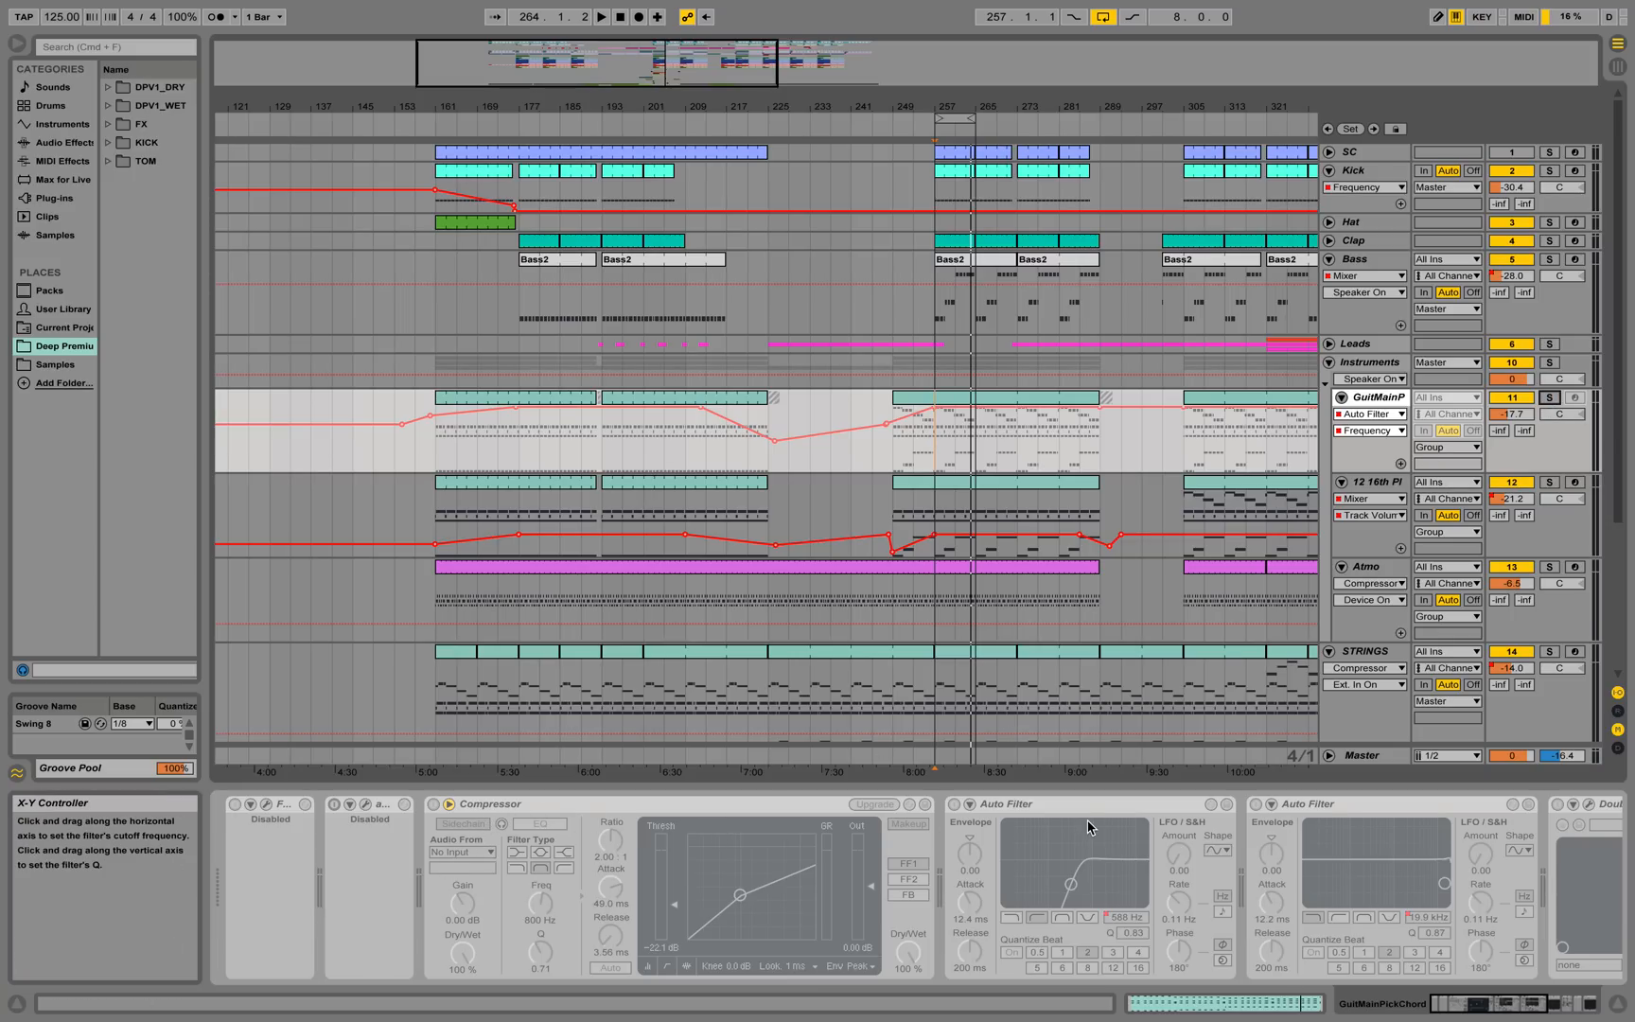
left_click_drag(1480, 1004, 1510, 1003)
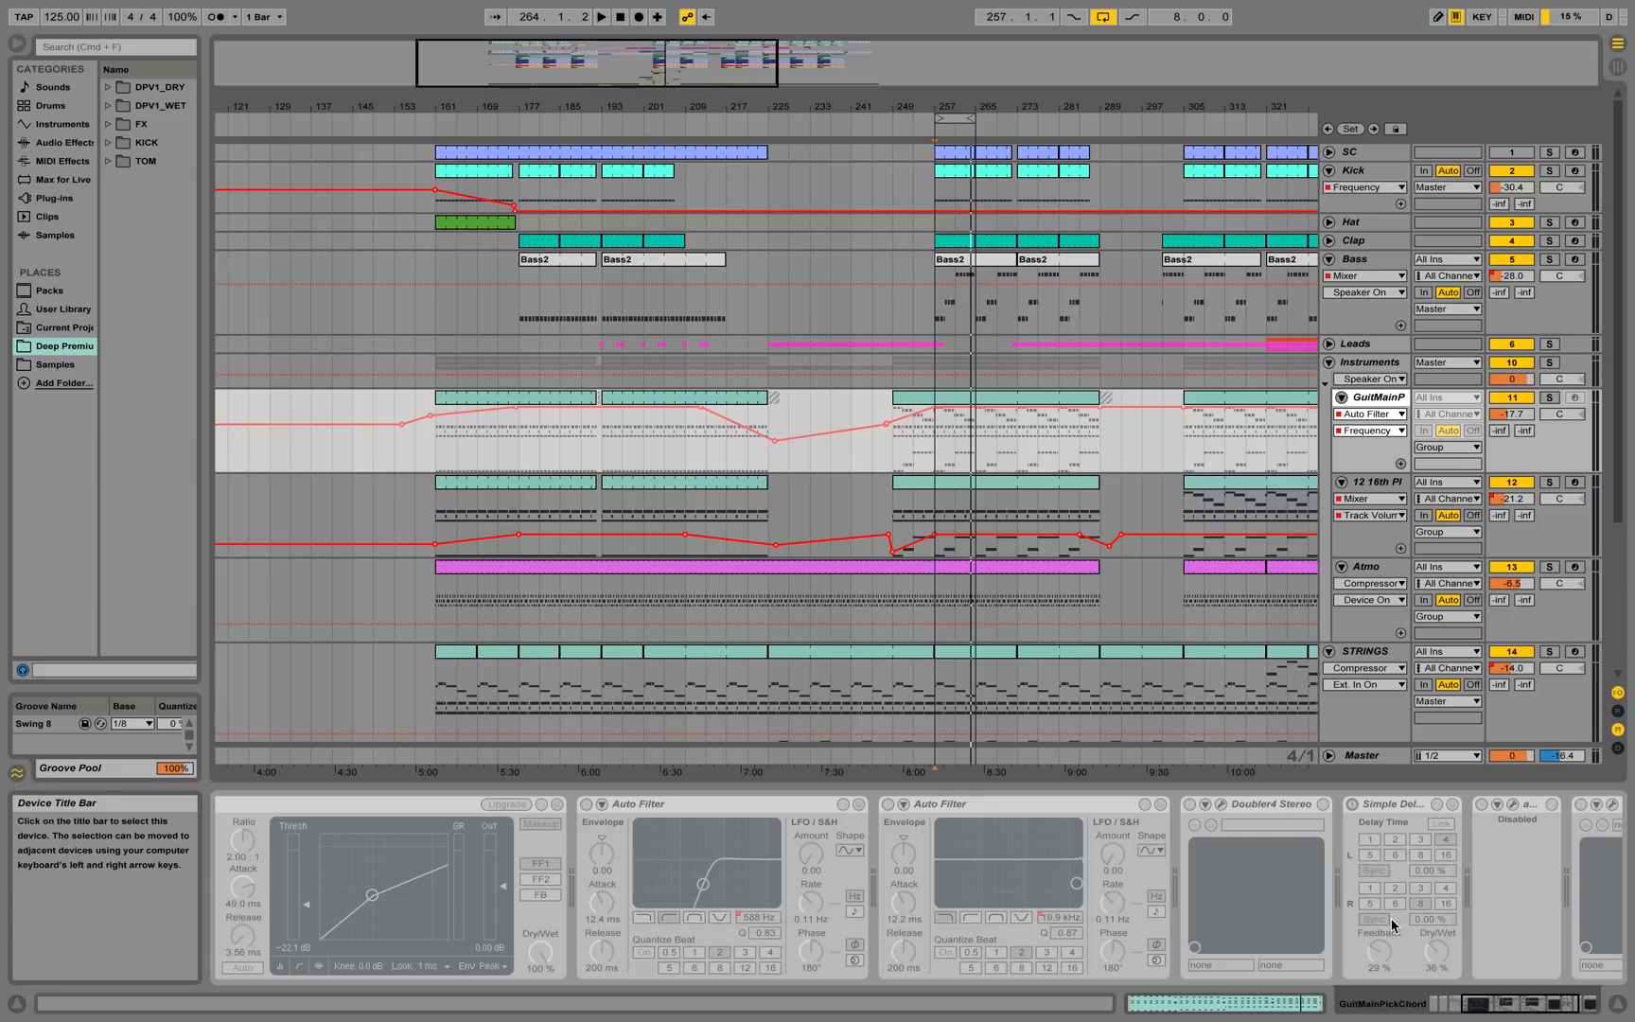
left_click(1531, 1008)
left_click_drag(1528, 1004, 1534, 1004)
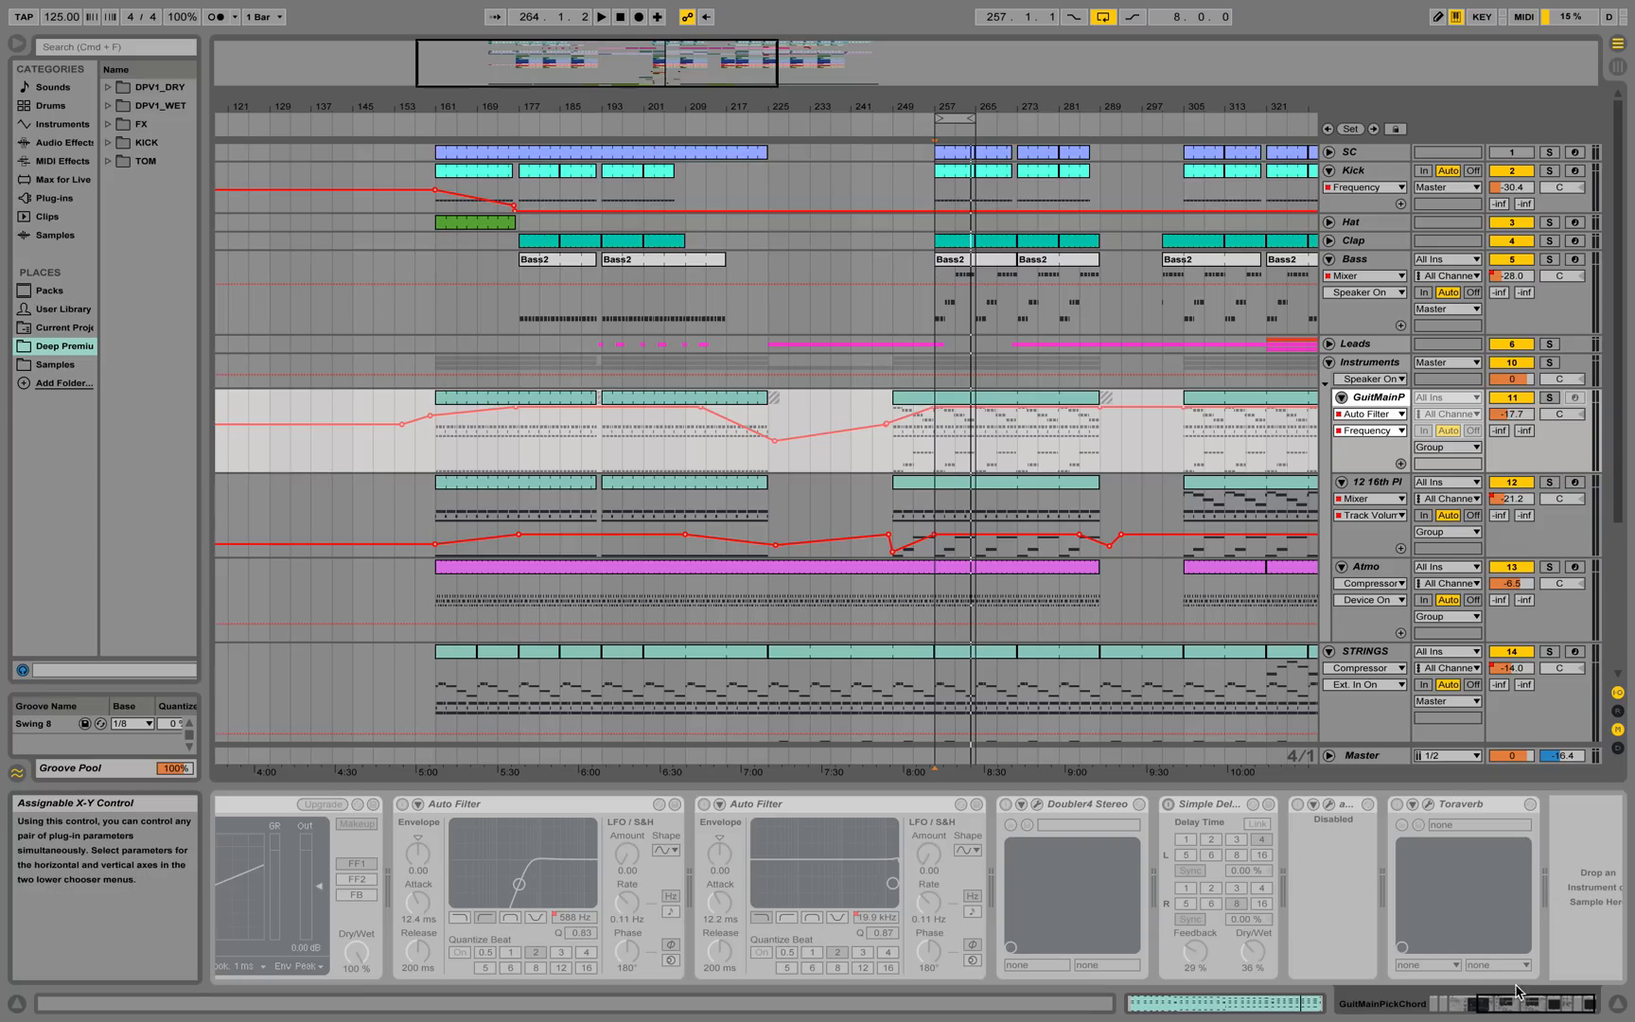
left_click(1479, 1008)
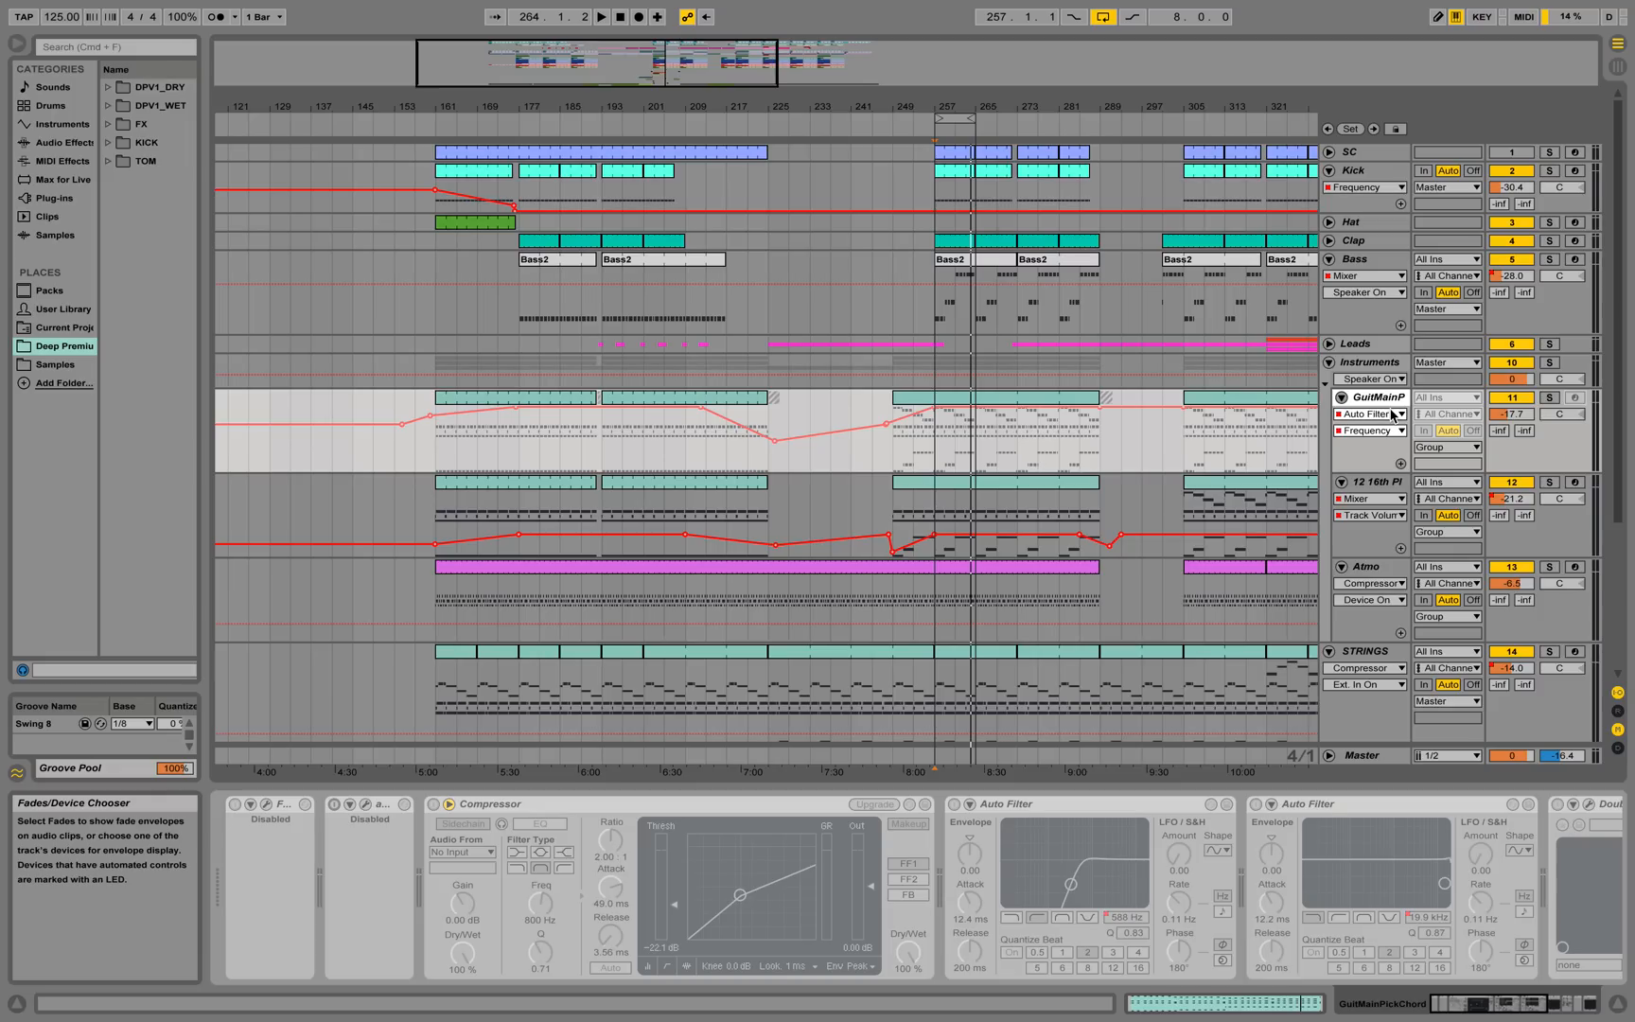
Fold the GuitMainPickChord track and play the full mix from bar 257 while looking over the tracks
left_click(1341, 397)
left_click_drag(969, 106, 964, 265)
scroll(1156, 502, "down", 4)
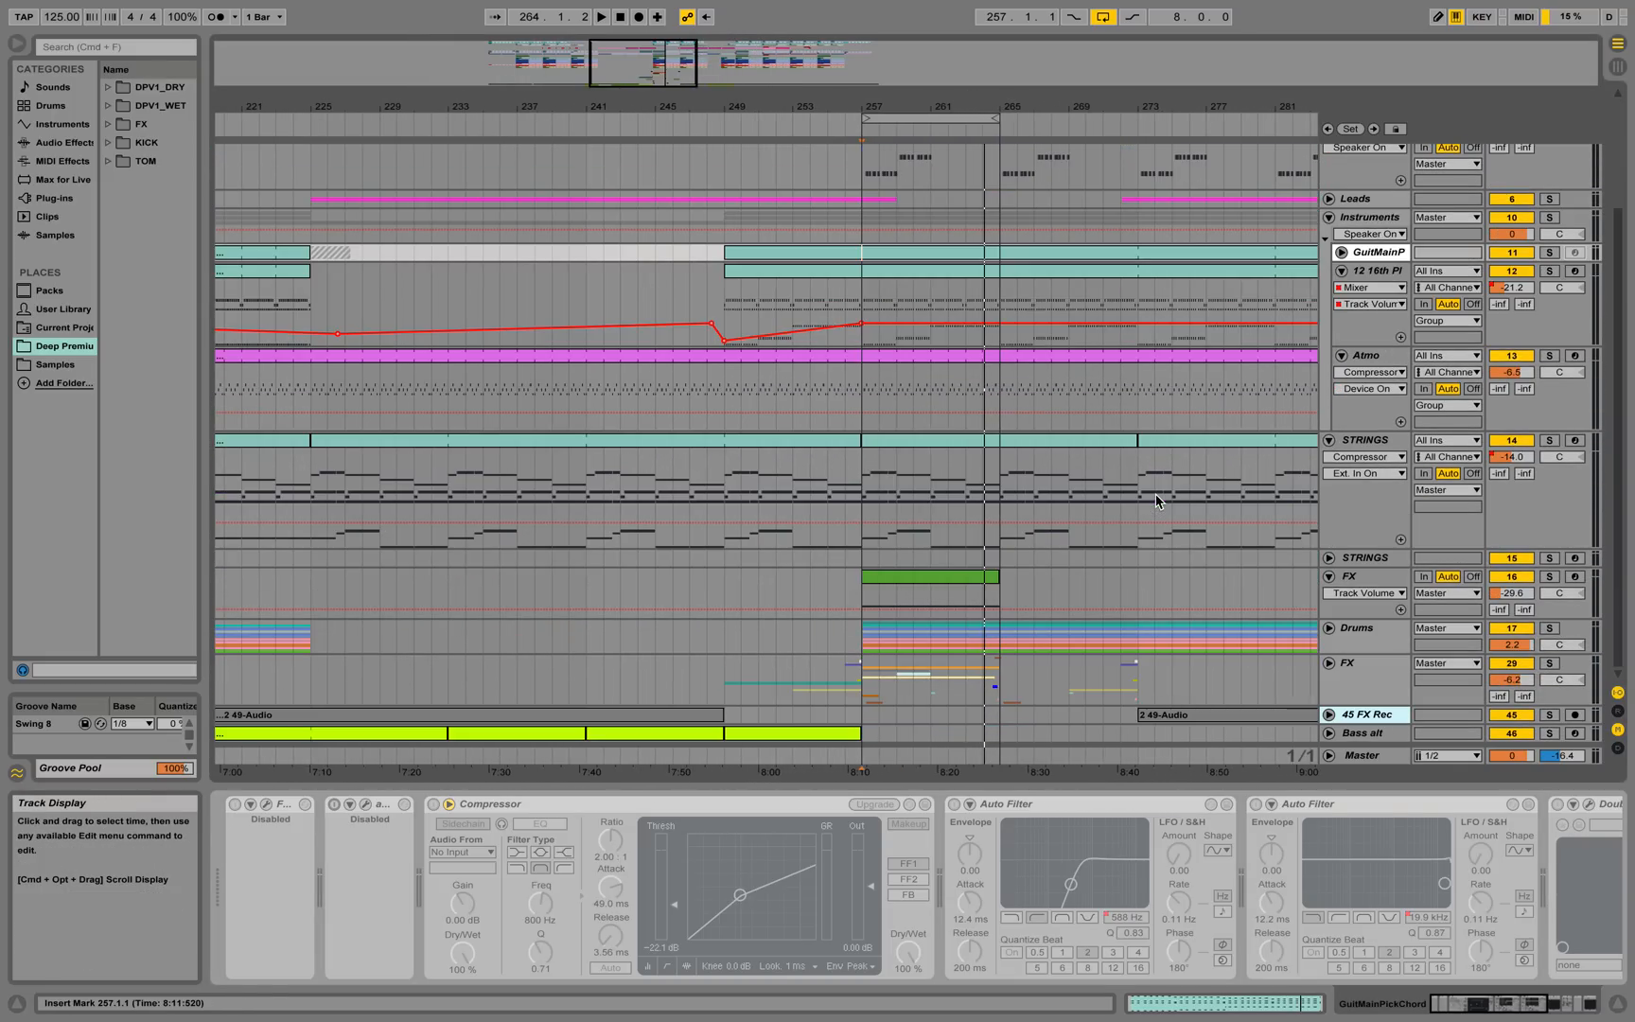
key("space")
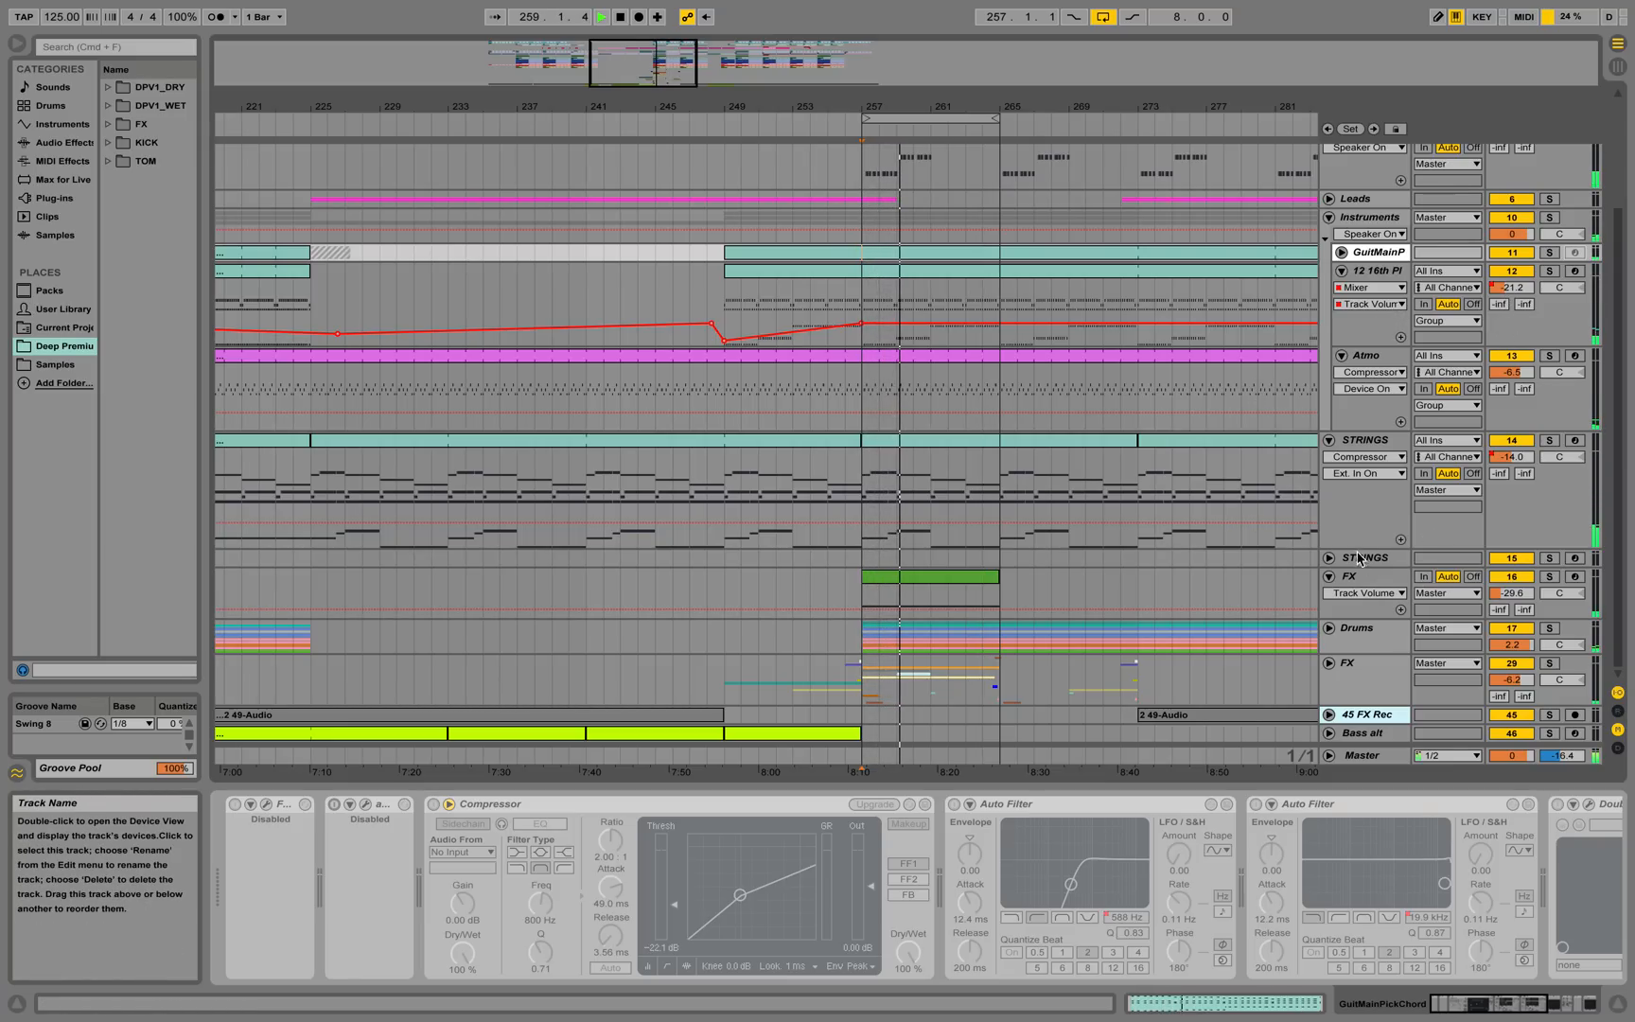
scroll(1283, 506, "up", 4)
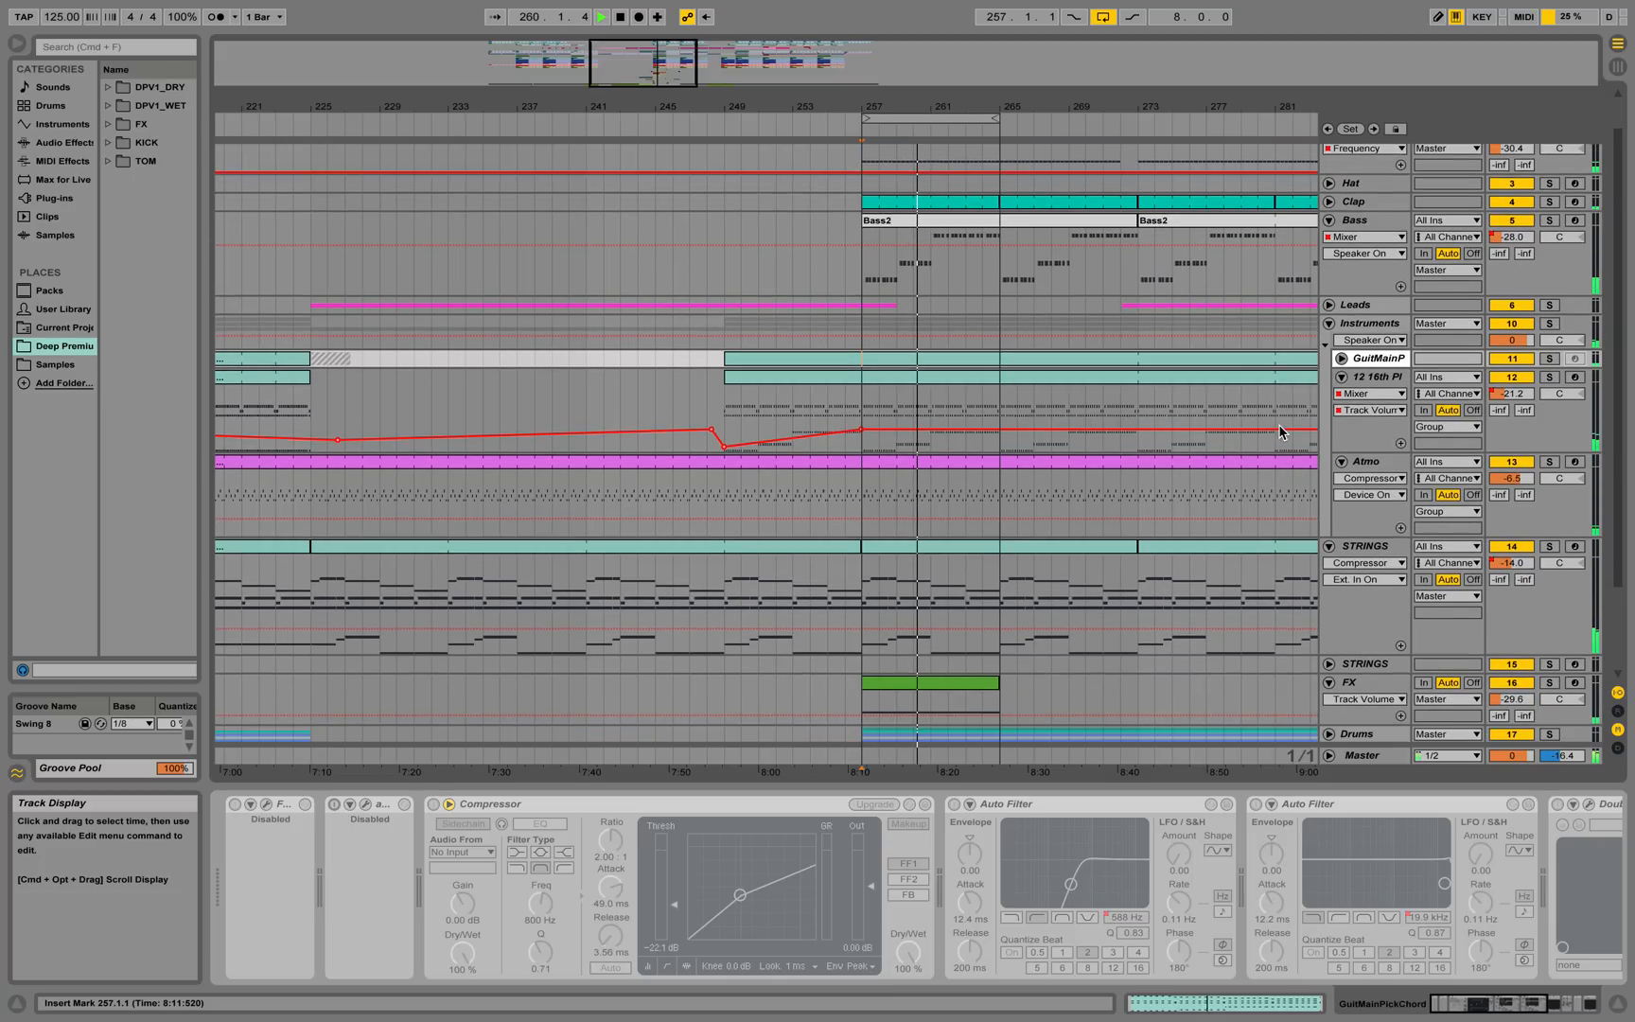
scroll(1283, 506, "down", 4)
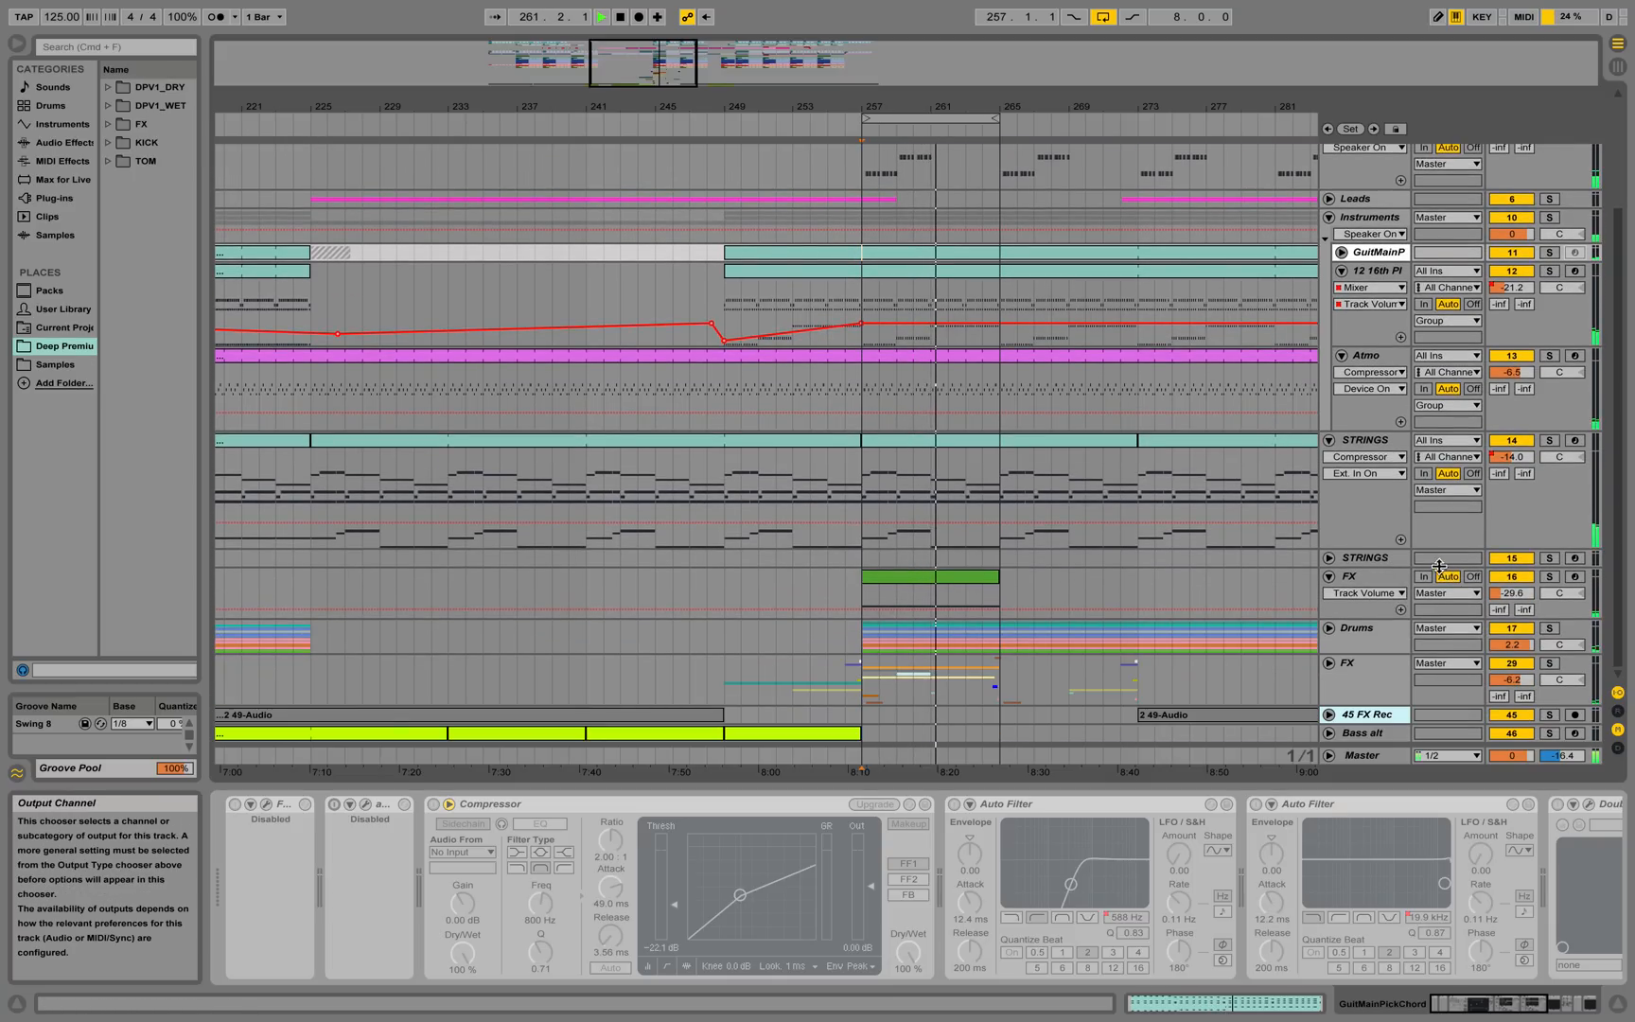
Stop playback, show the device chain of the FX track below STRINGS, and examine Operator's oscillator A waveform and output level
left_click(1371, 581)
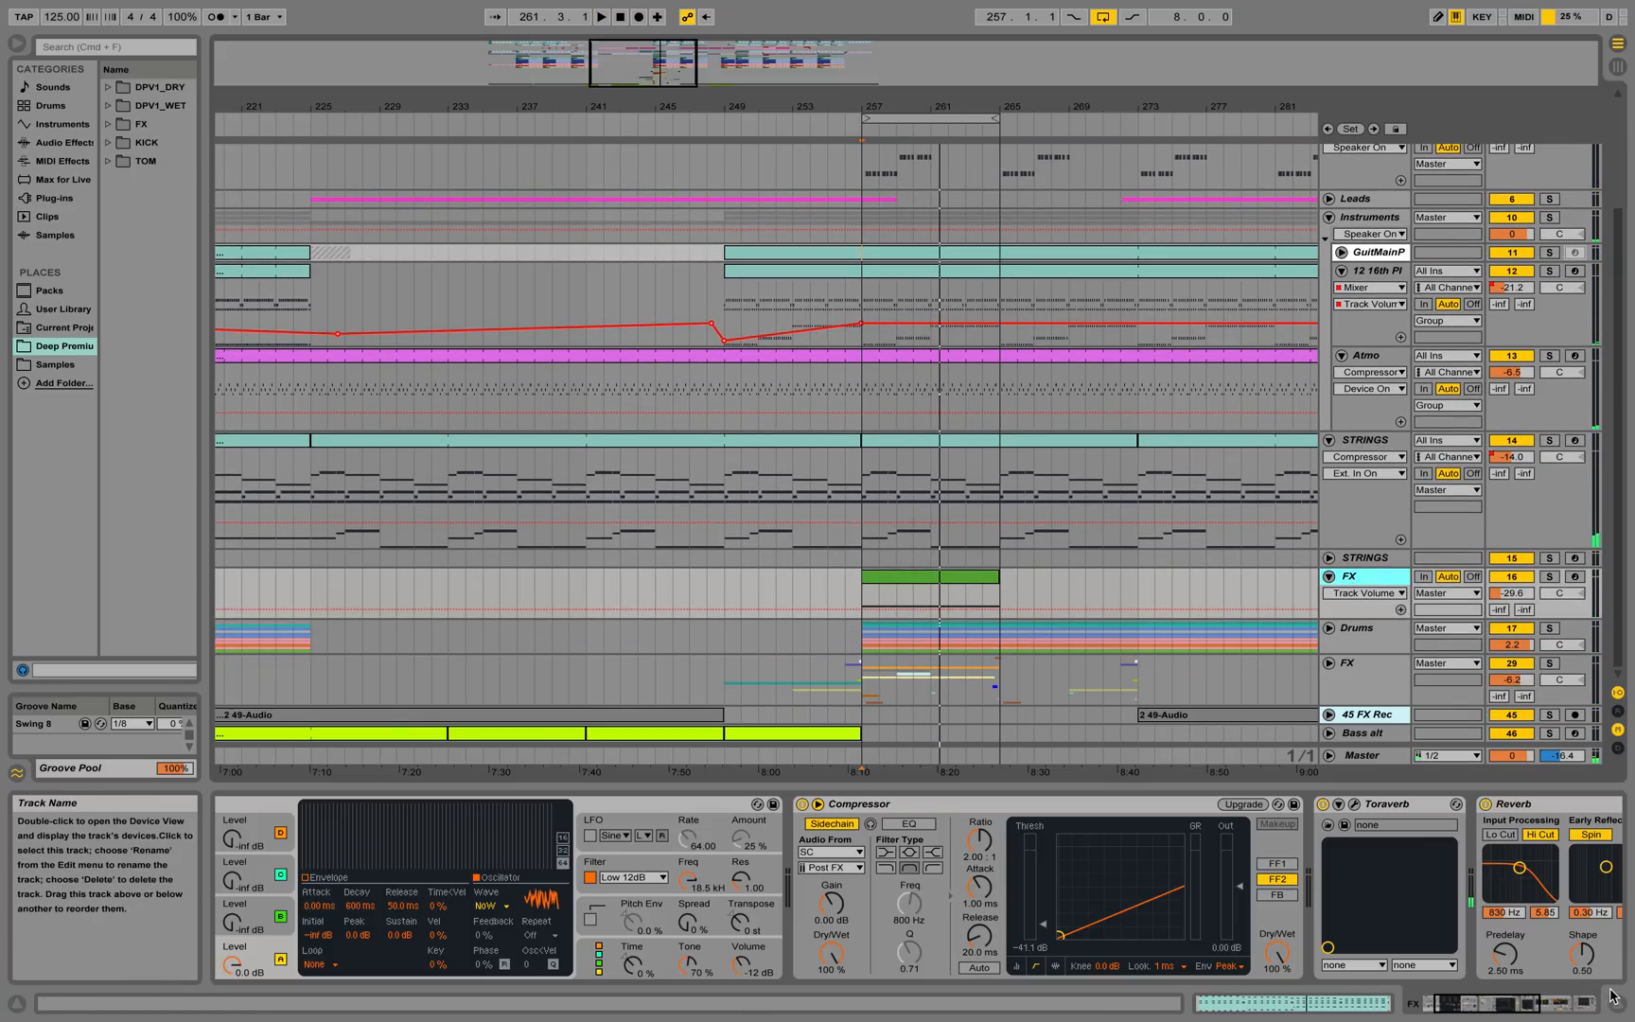
left_click(1455, 1009)
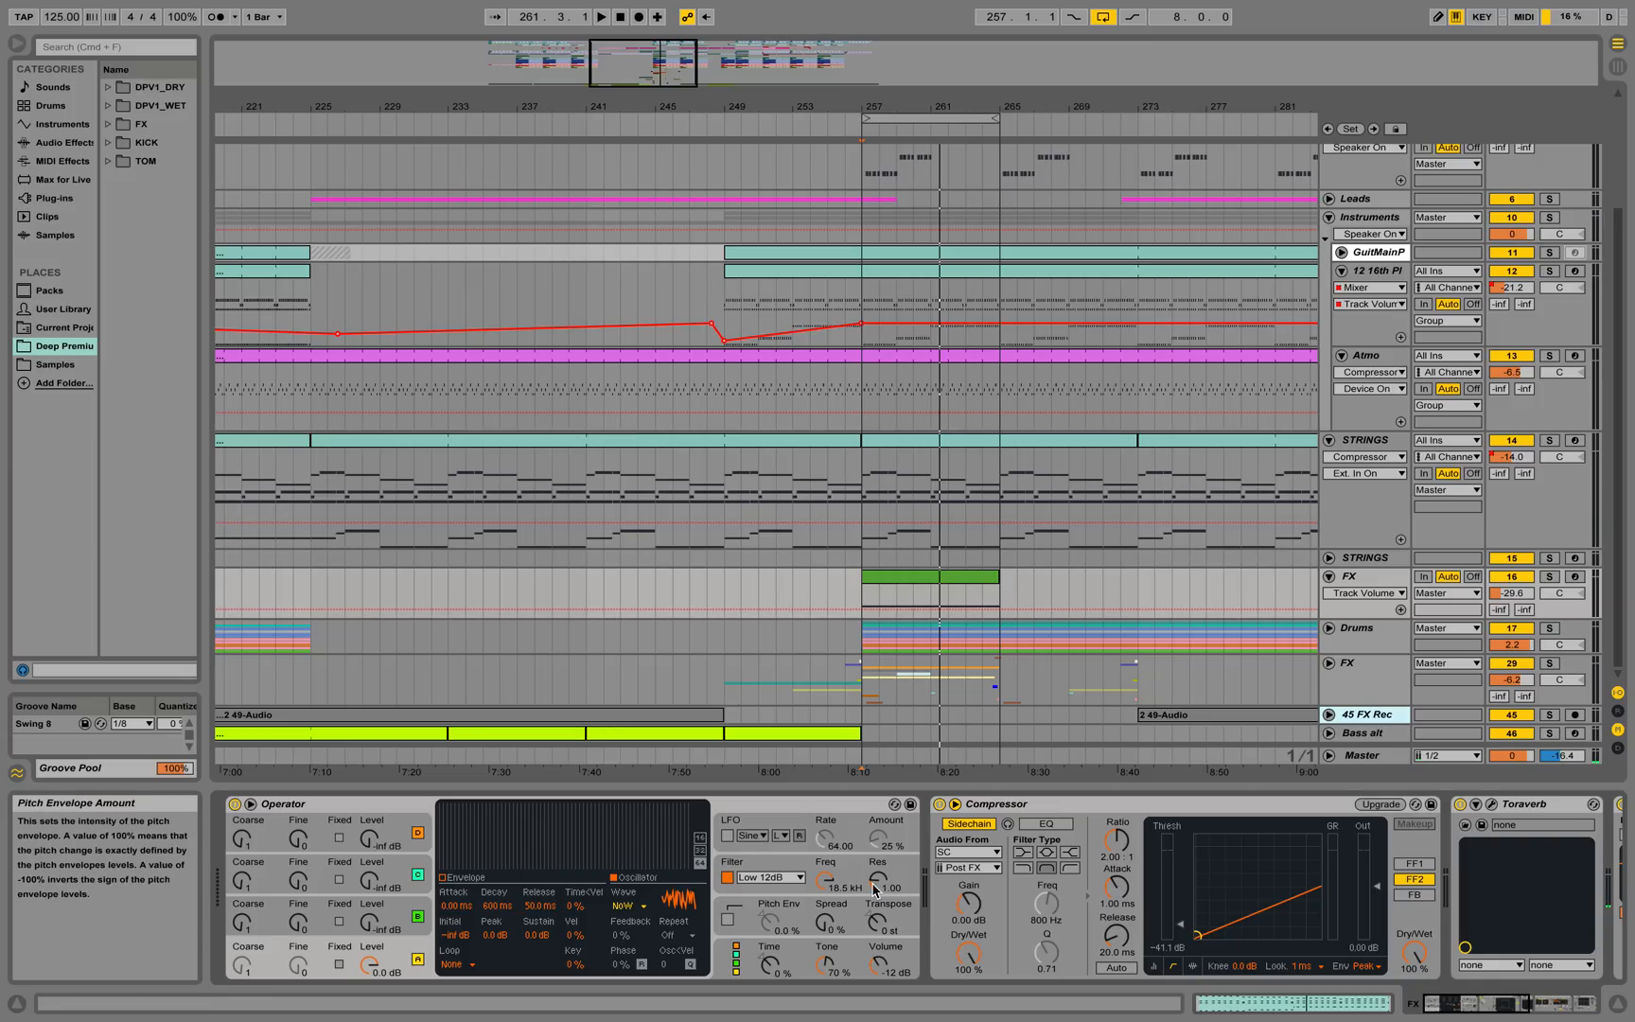
left_click(1488, 1012)
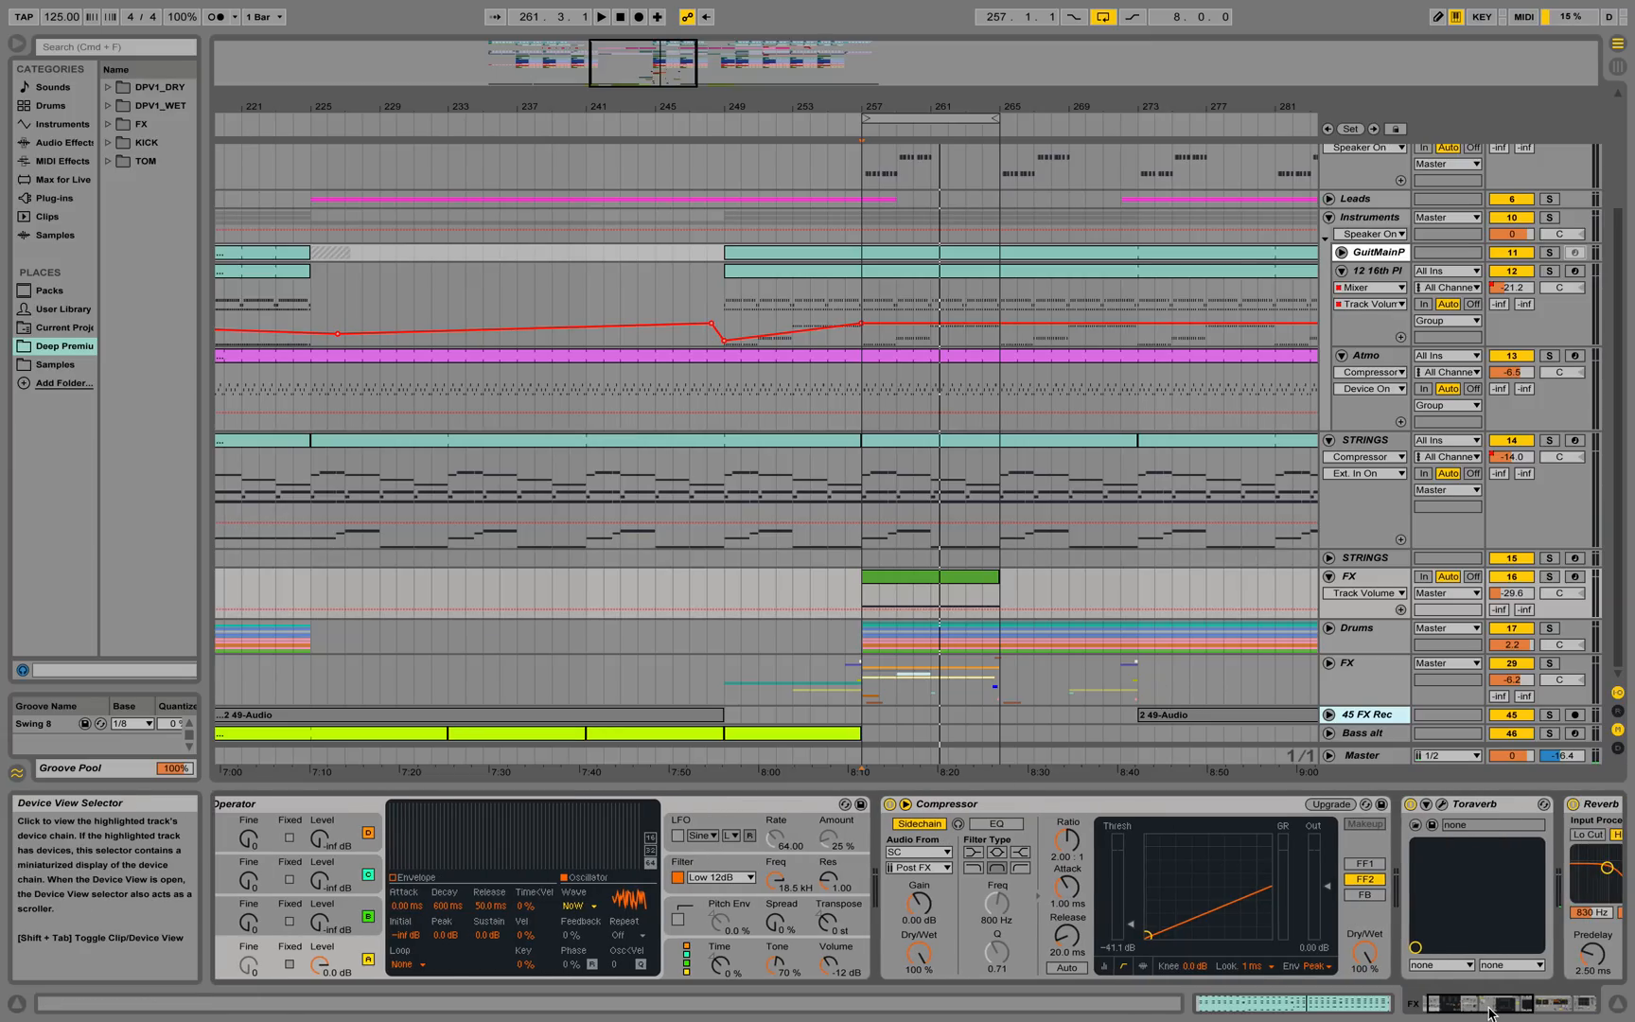
left_click_drag(1488, 1013, 1476, 1011)
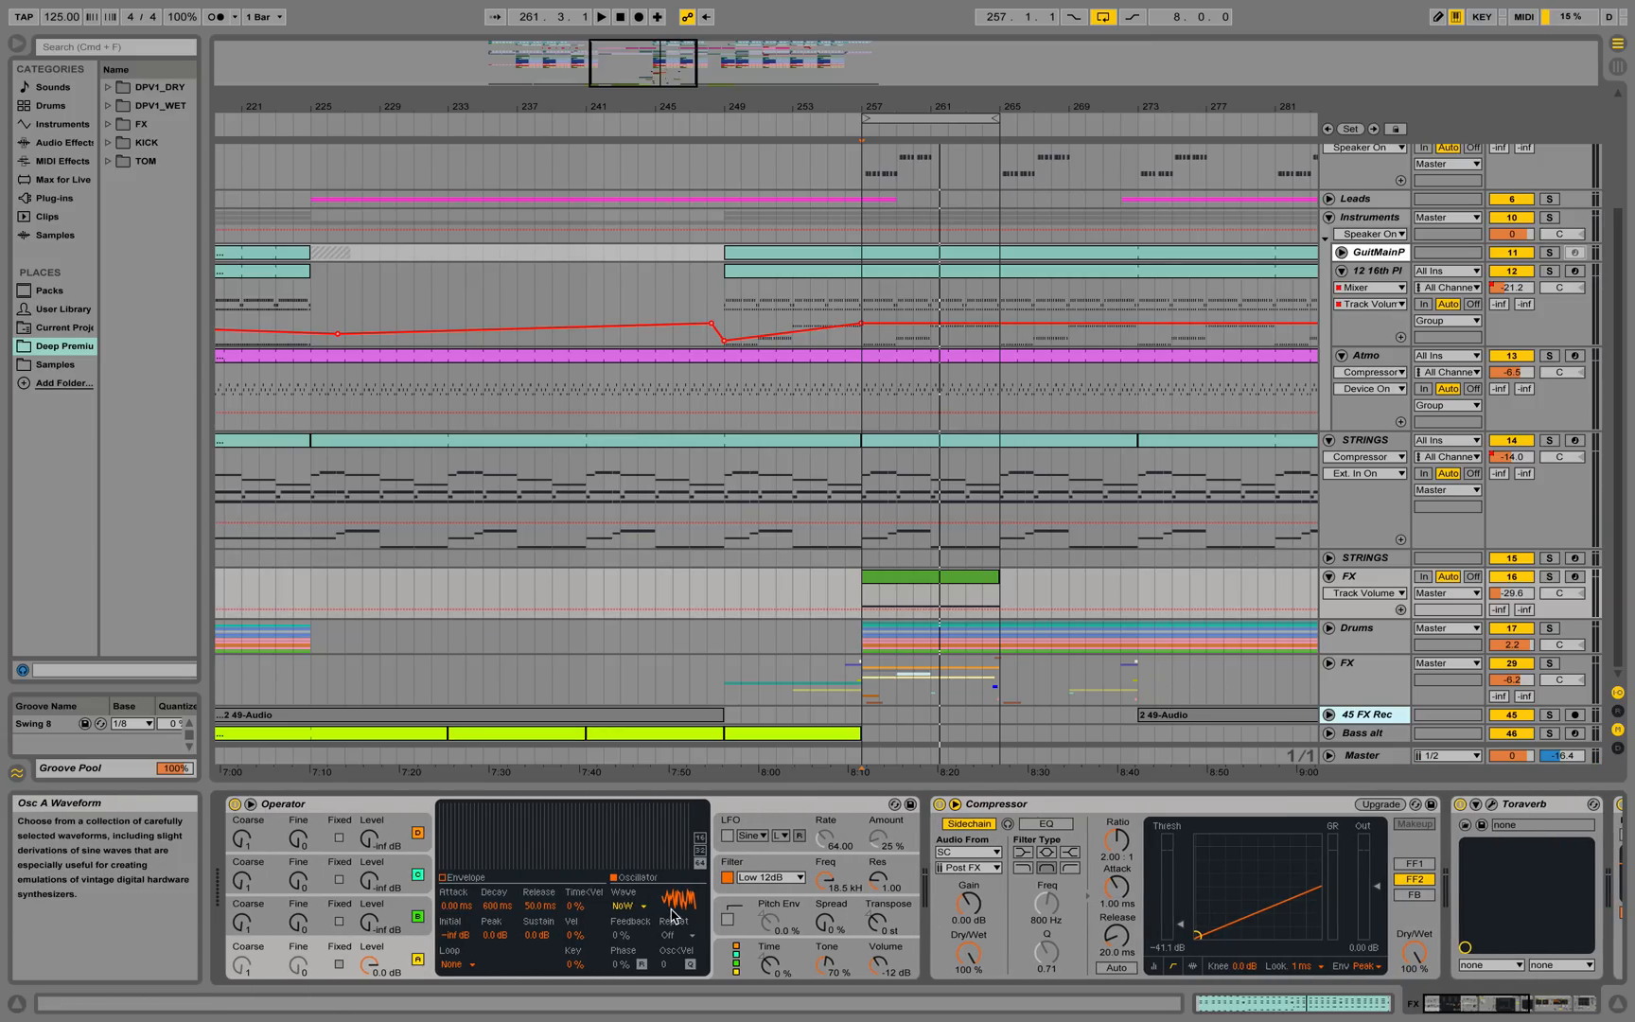
left_click(400, 958)
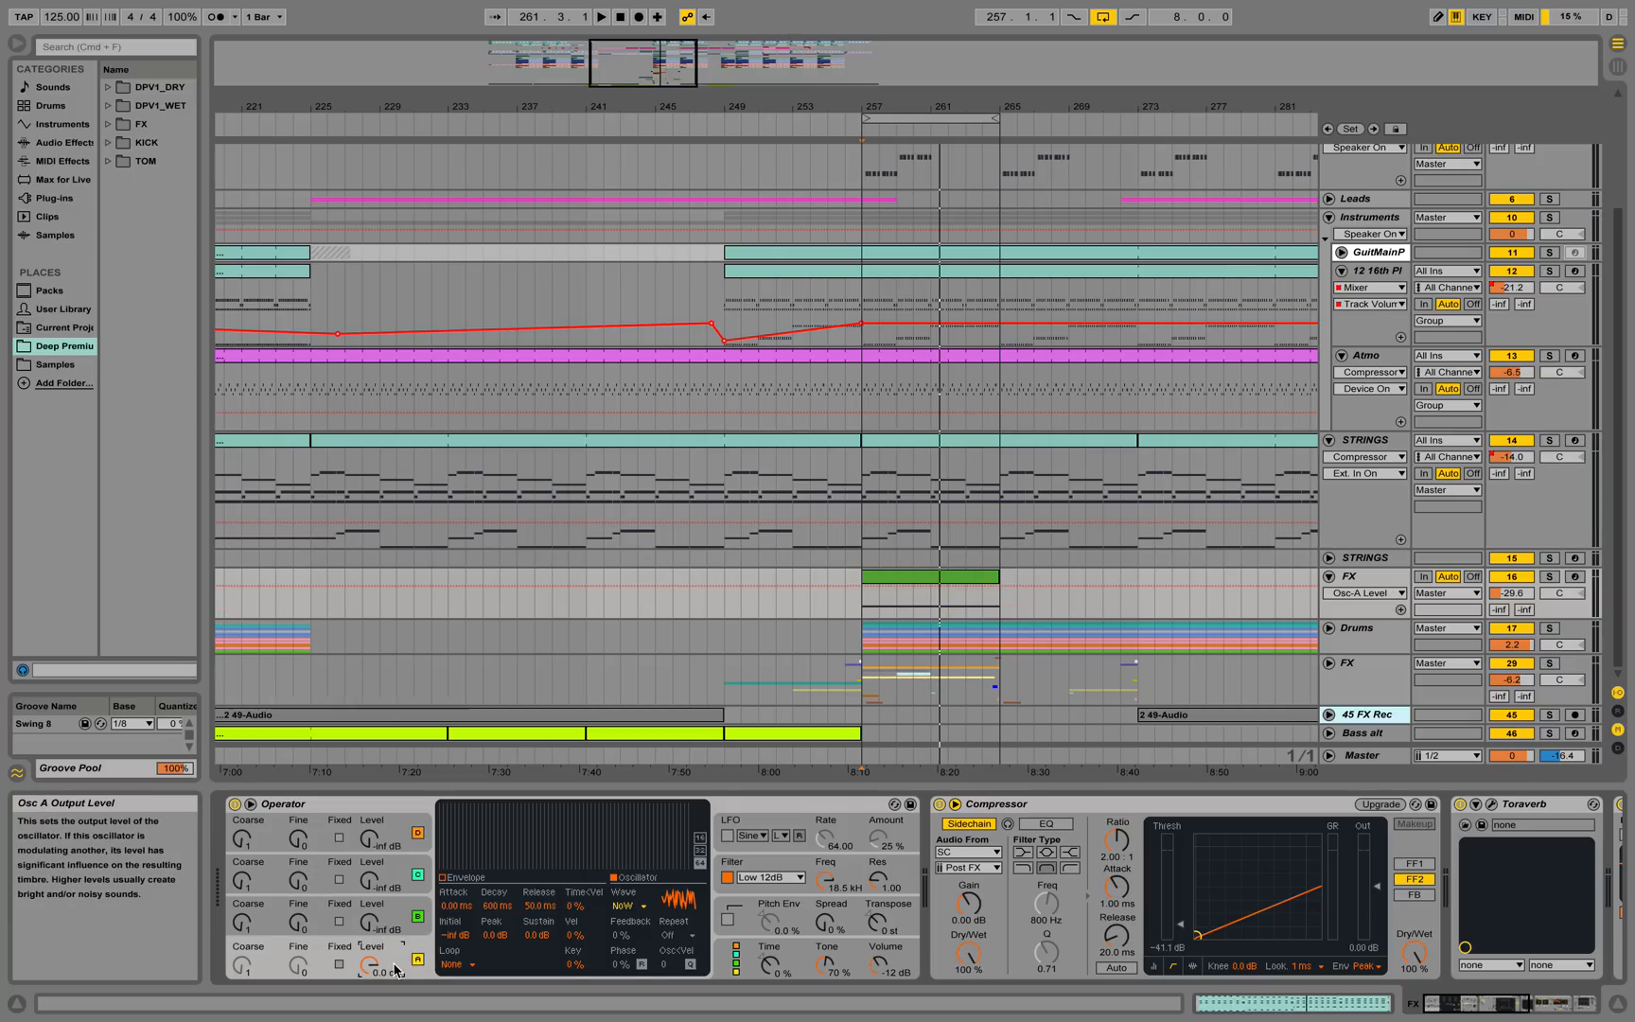
Examine Operator's oscillator and filter settings on the FX track, and view the filter frequency envelope in its clip at bar 257
left_click(636, 908)
left_click(645, 878)
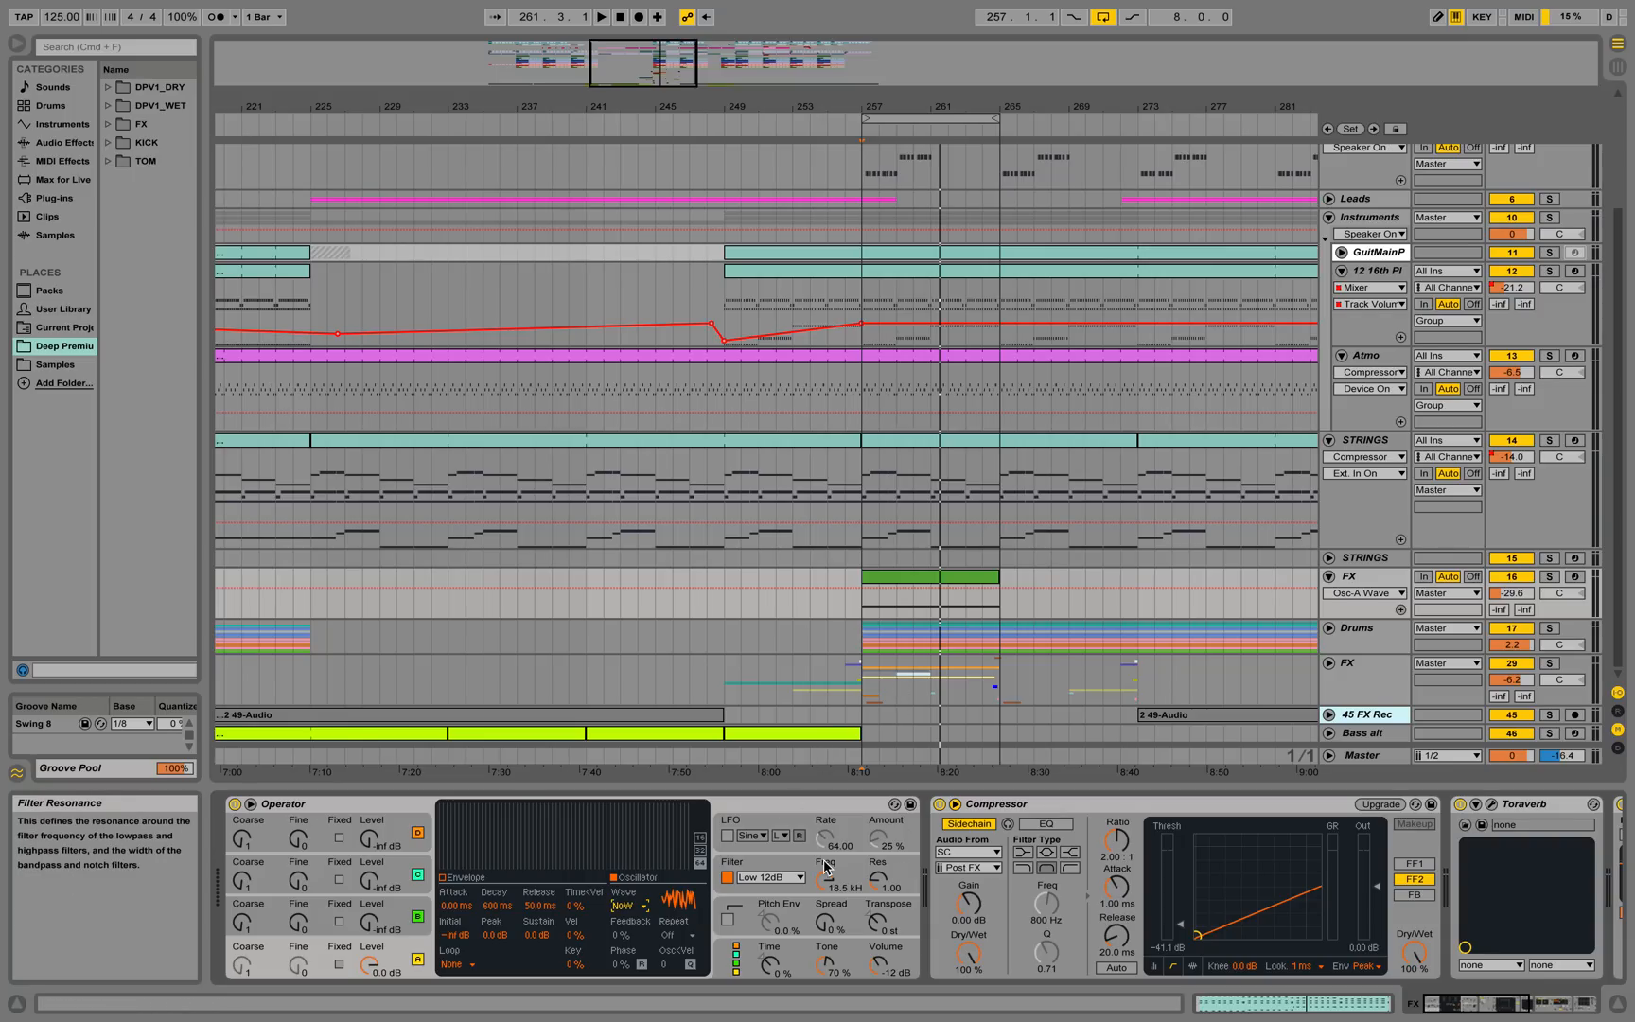
left_click(759, 860)
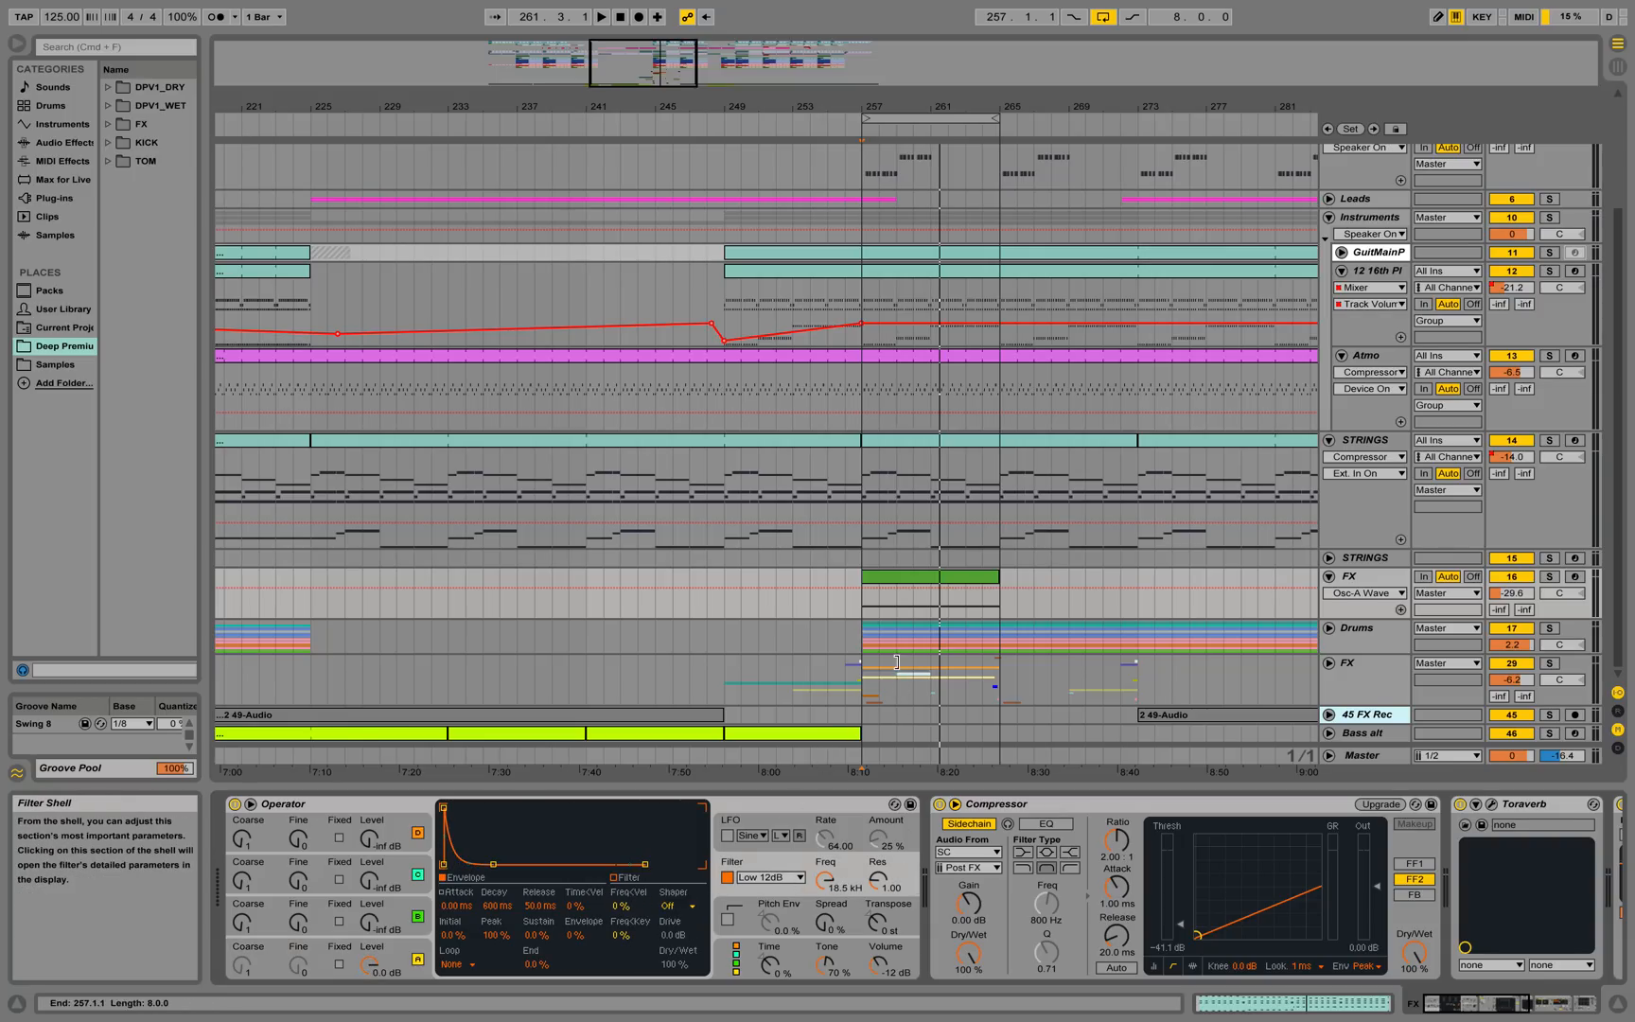
double_click(918, 595)
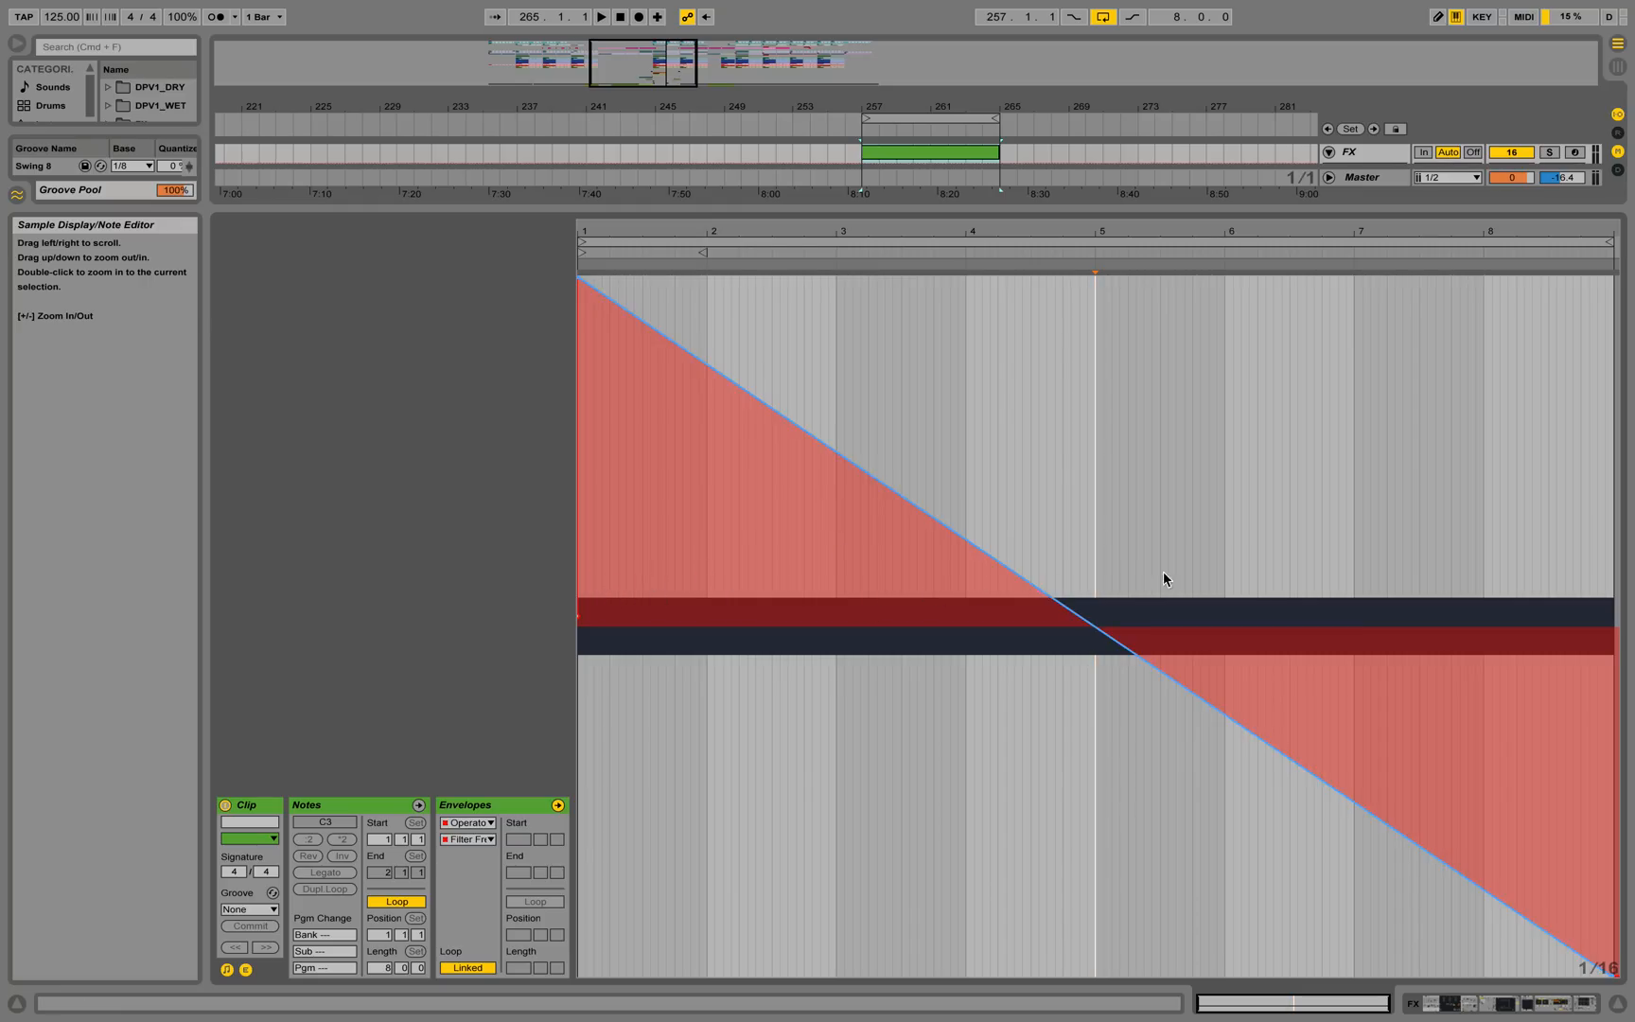
left_click(1580, 1013)
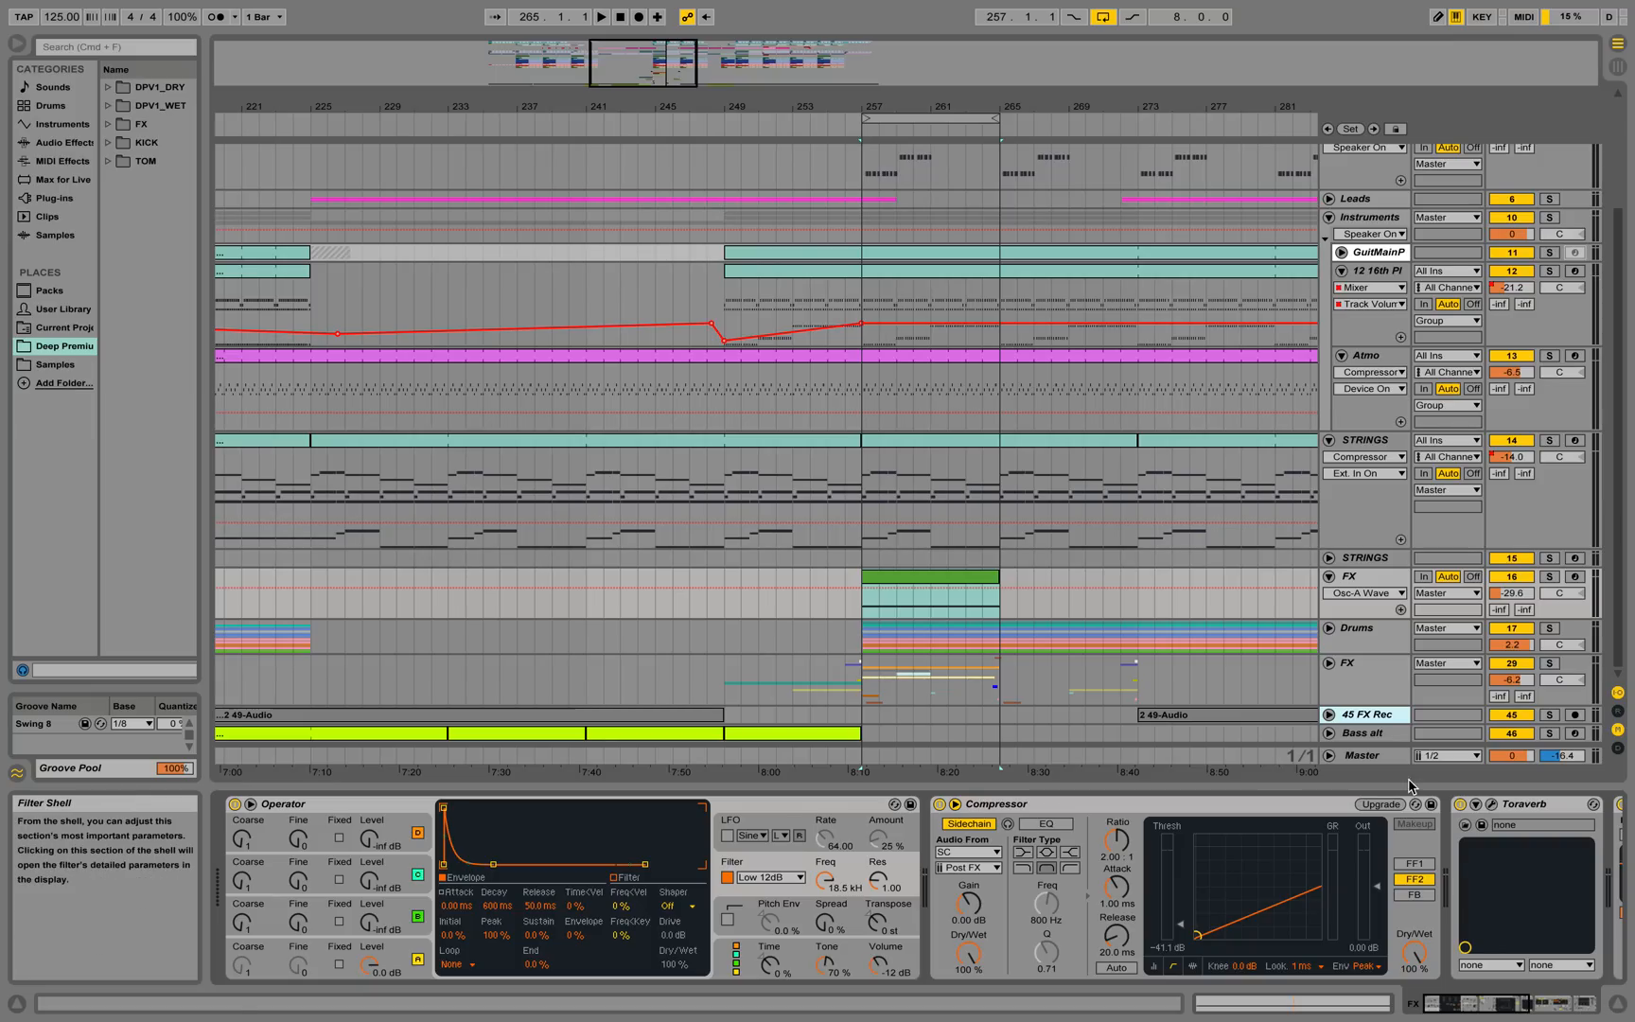
Play the FX track soloed, and play the section again from bar 257 with the solo off
key("space")
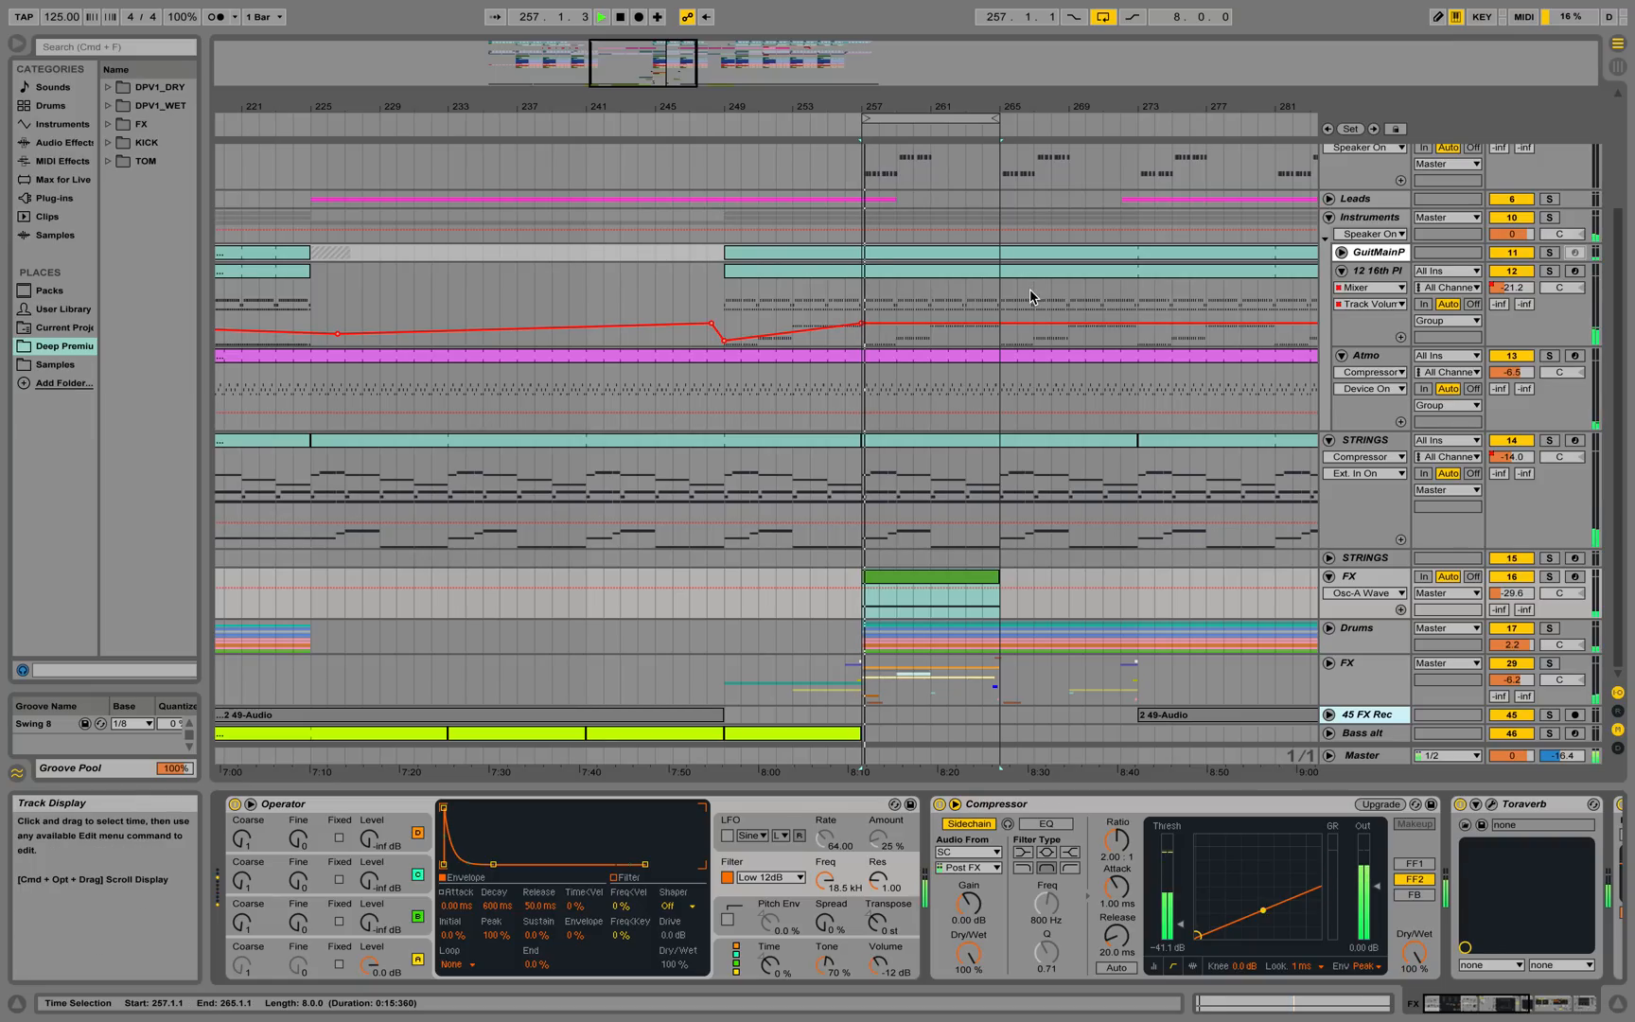
left_click(1552, 577)
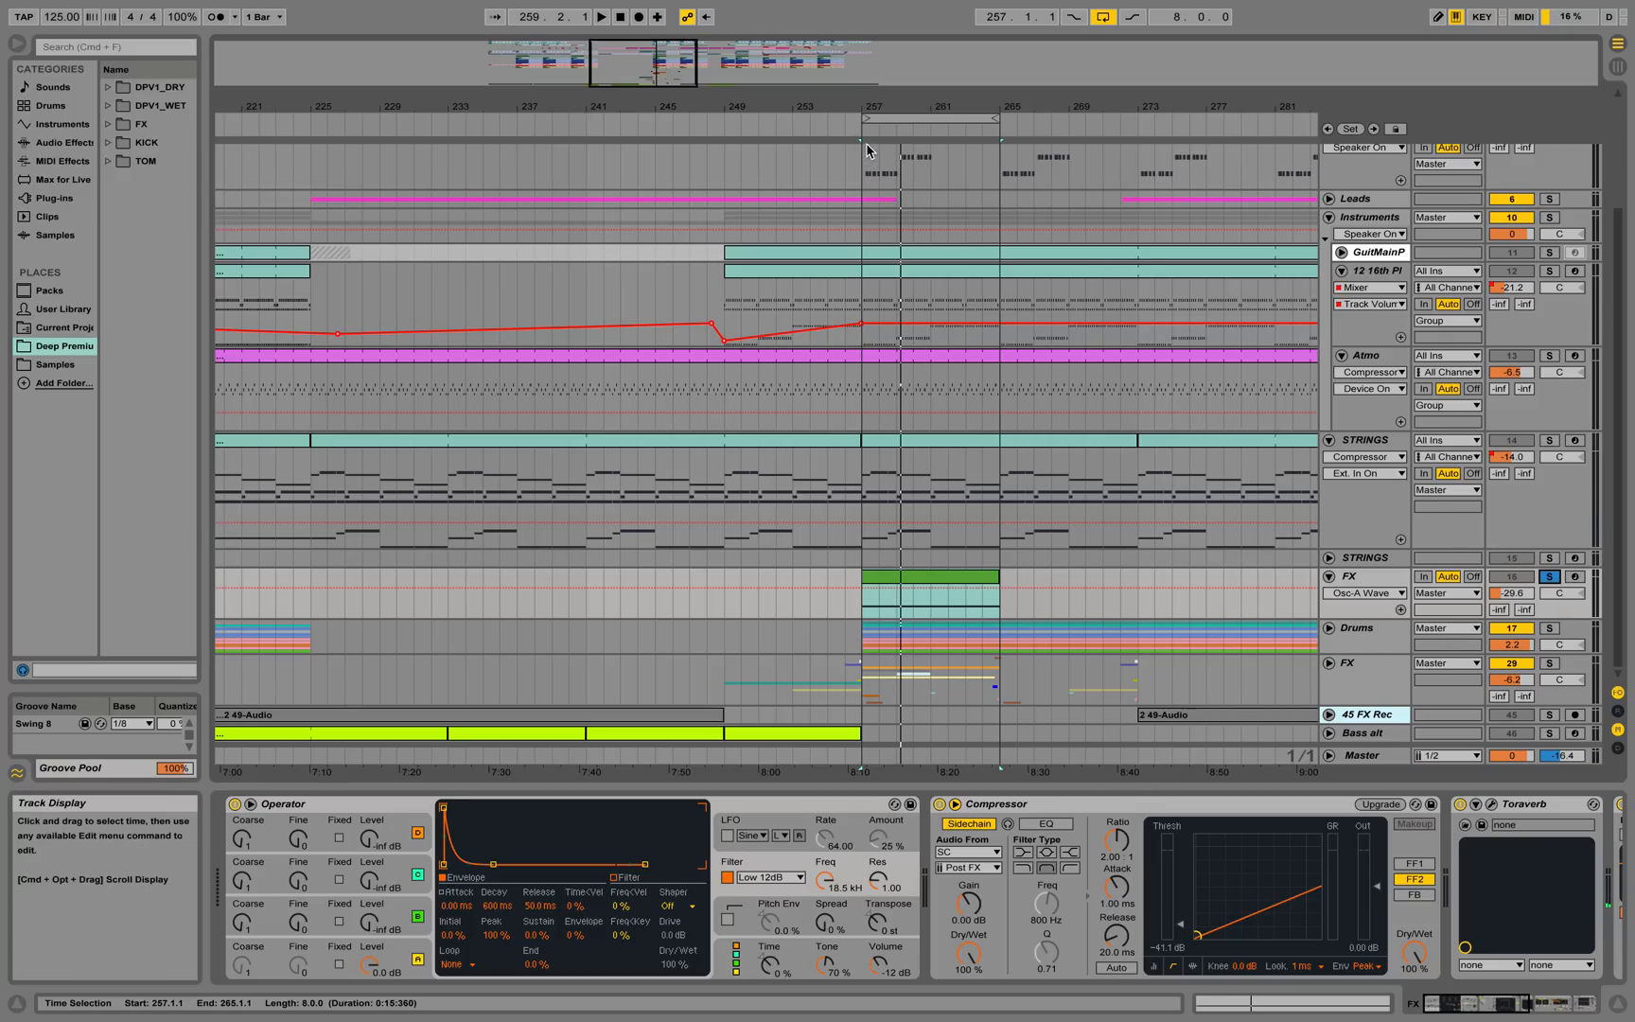
key("space")
left_click(1557, 577)
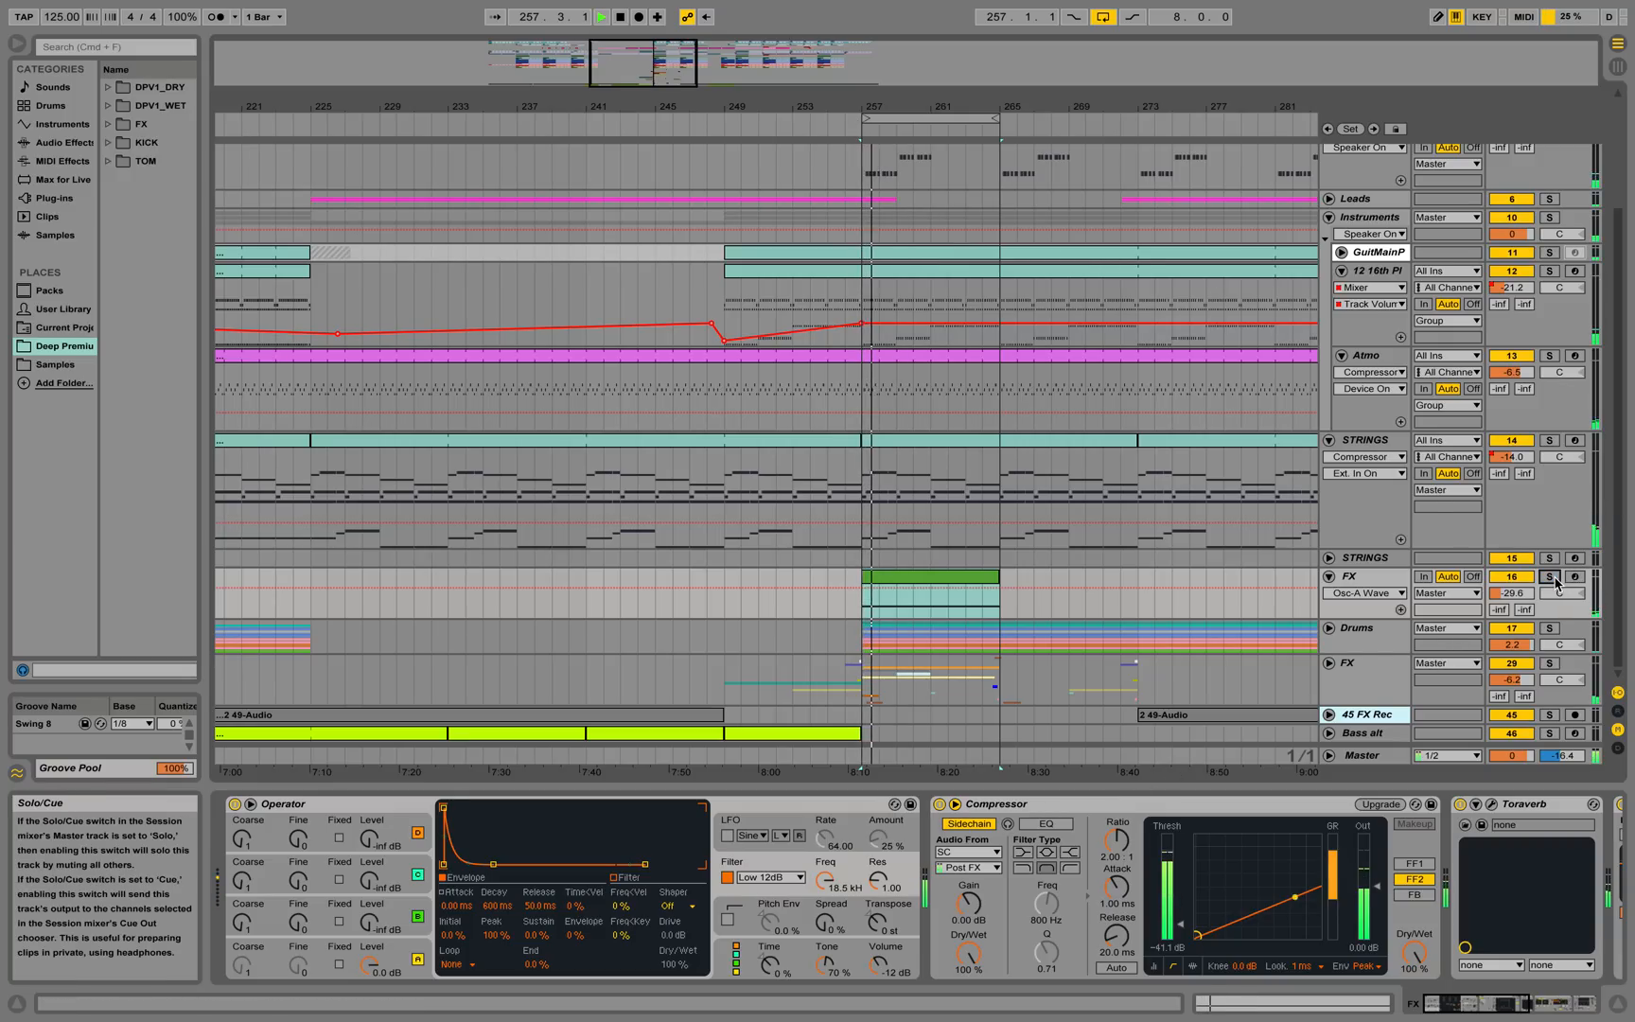
Fold the unfolded STRINGS track and extend the arrangement loop to 32 bars, from bar 257 to bar 289
left_click_drag(892, 107, 718, 107)
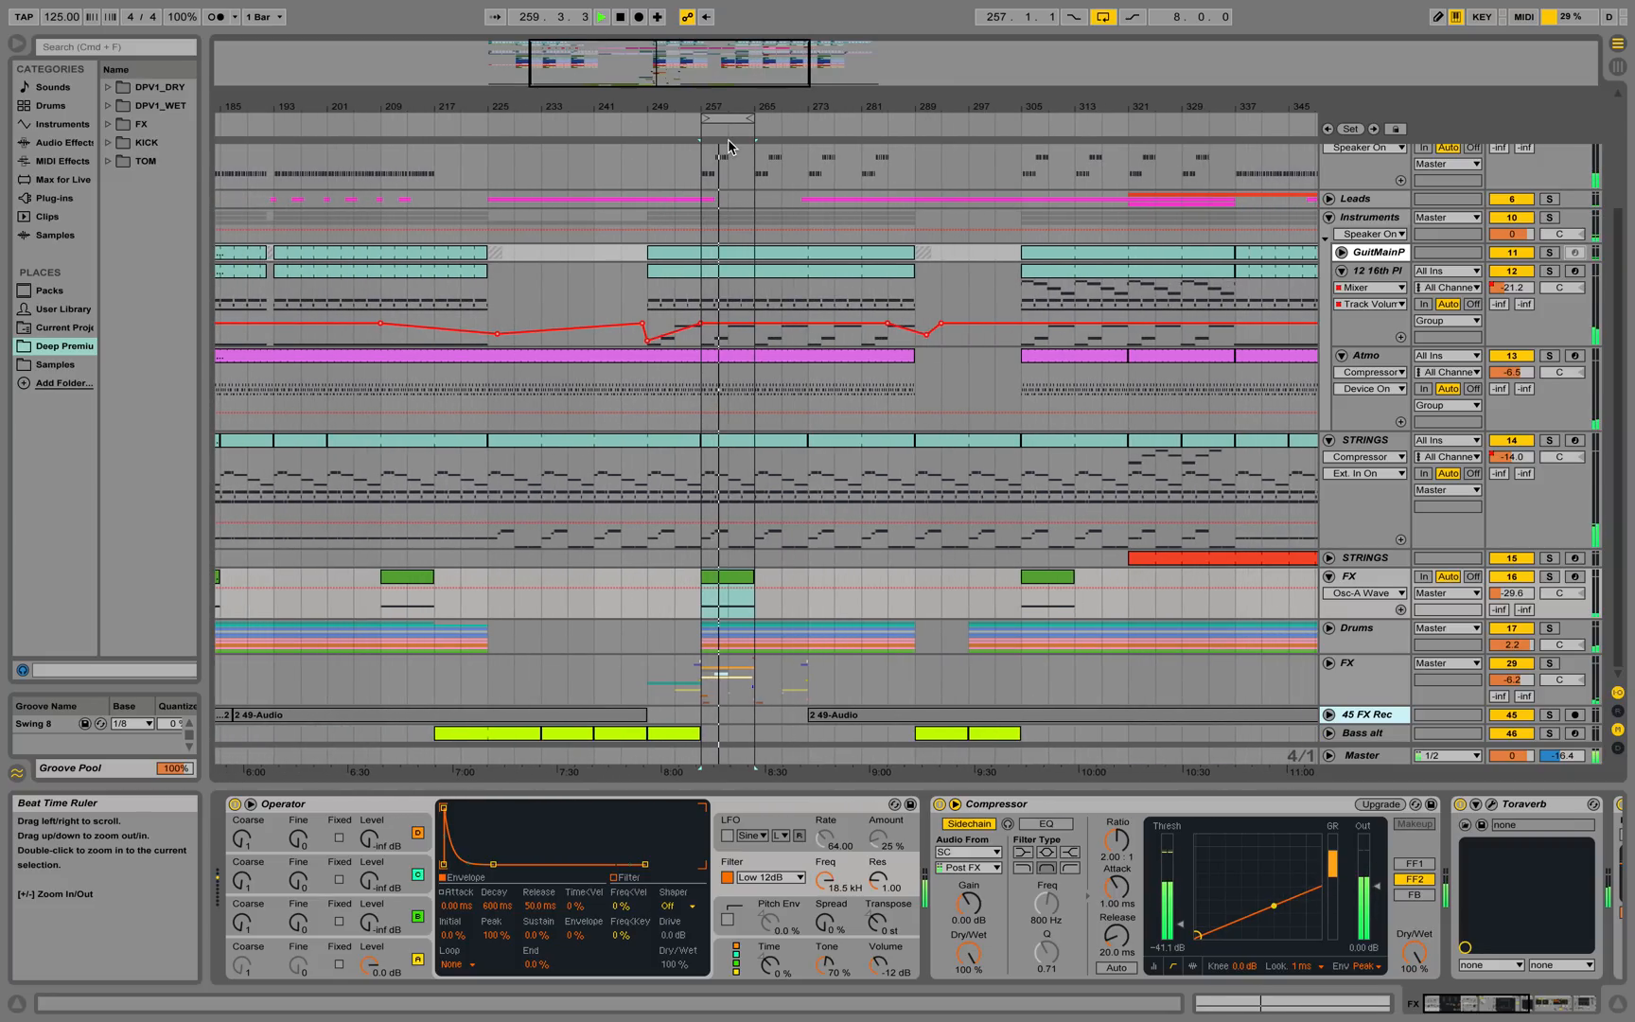
scroll(1295, 417, "up", 3)
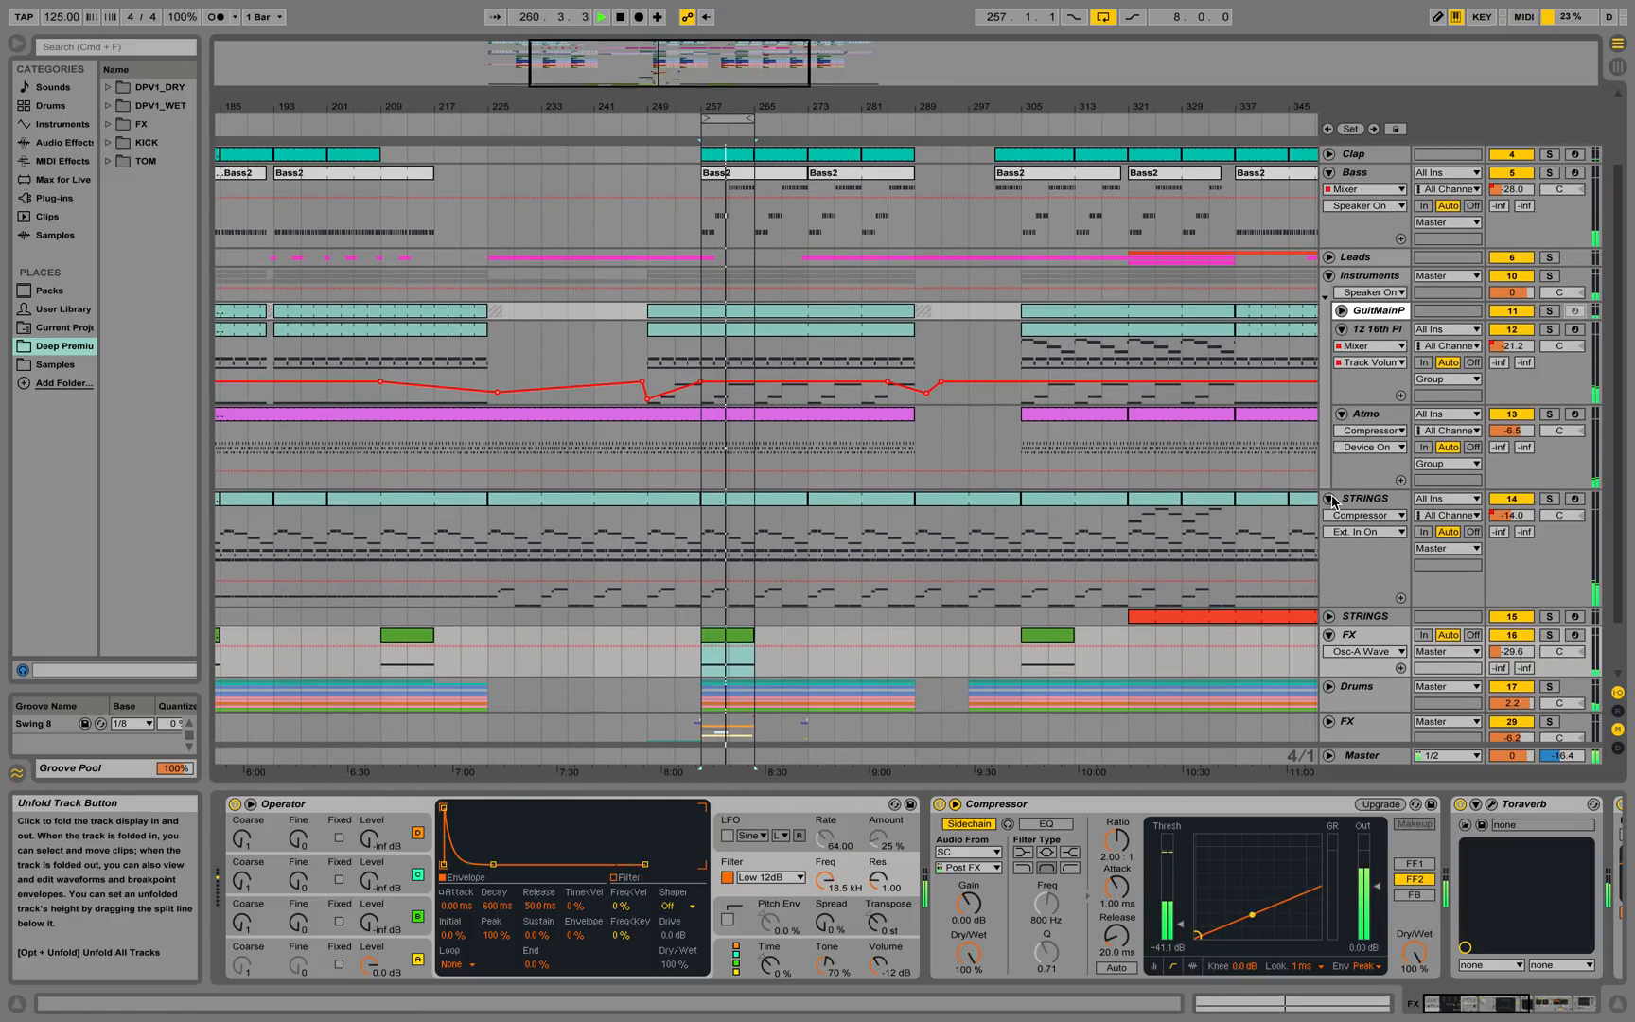
left_click(1330, 499)
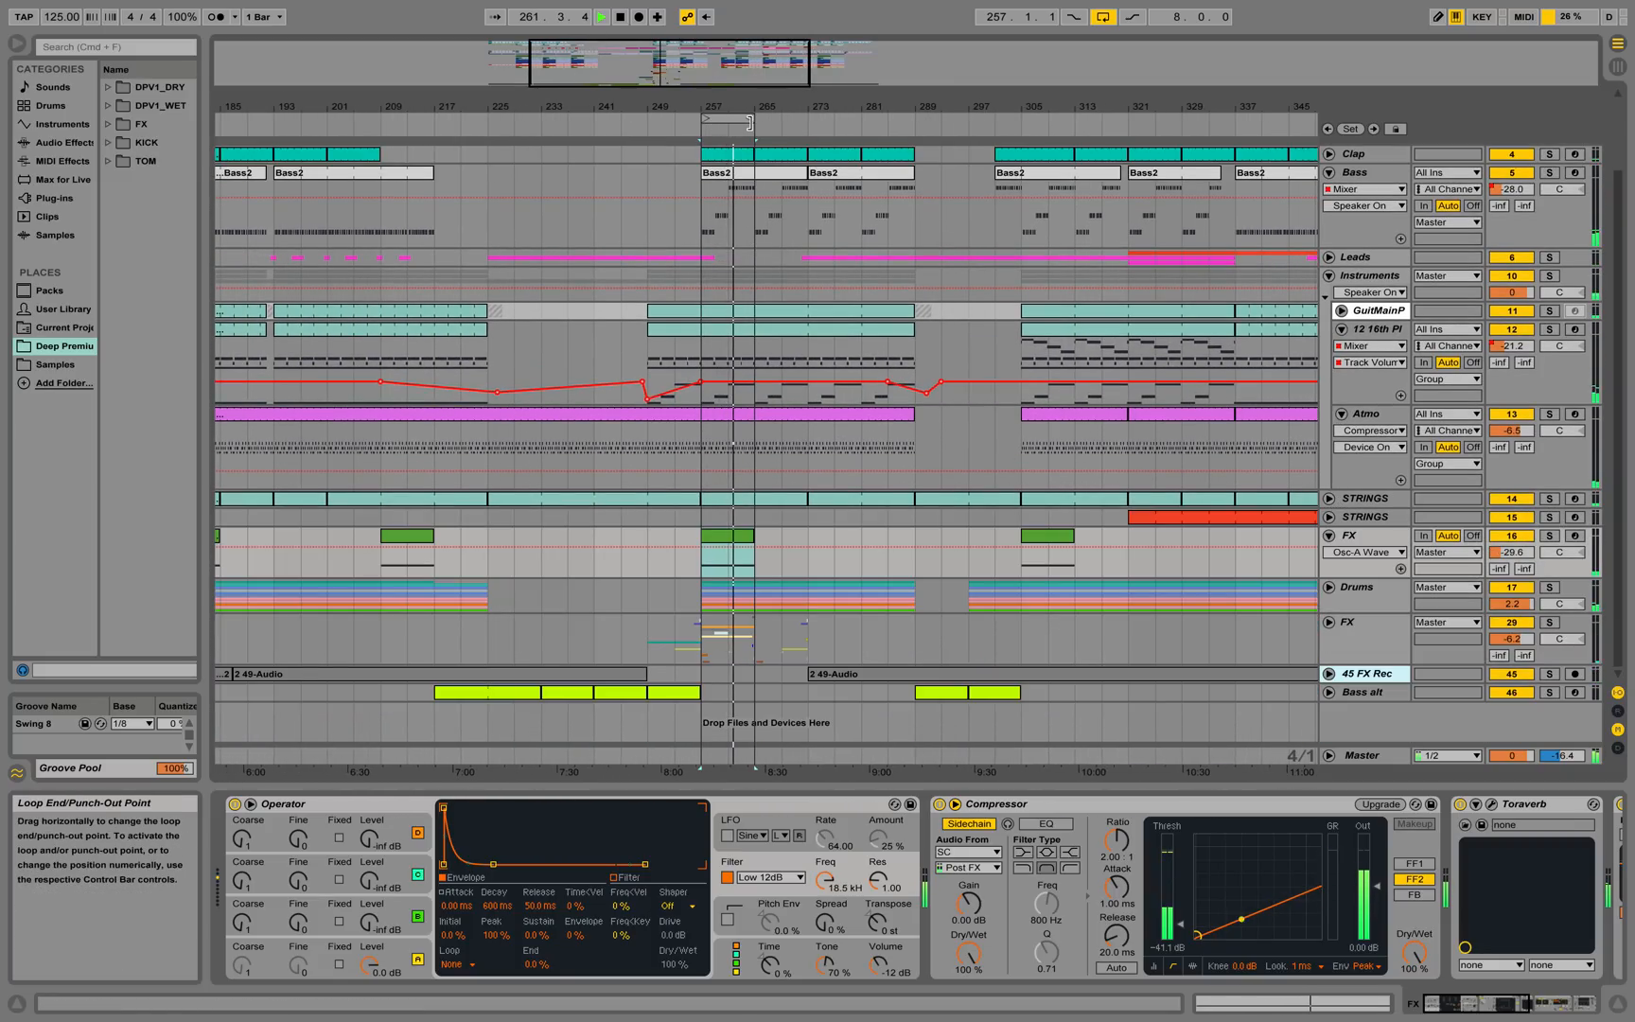
mouse_move(752, 118)
left_mouse_down()
mouse_move(942, 119)
mouse_move(918, 120)
left_mouse_up()
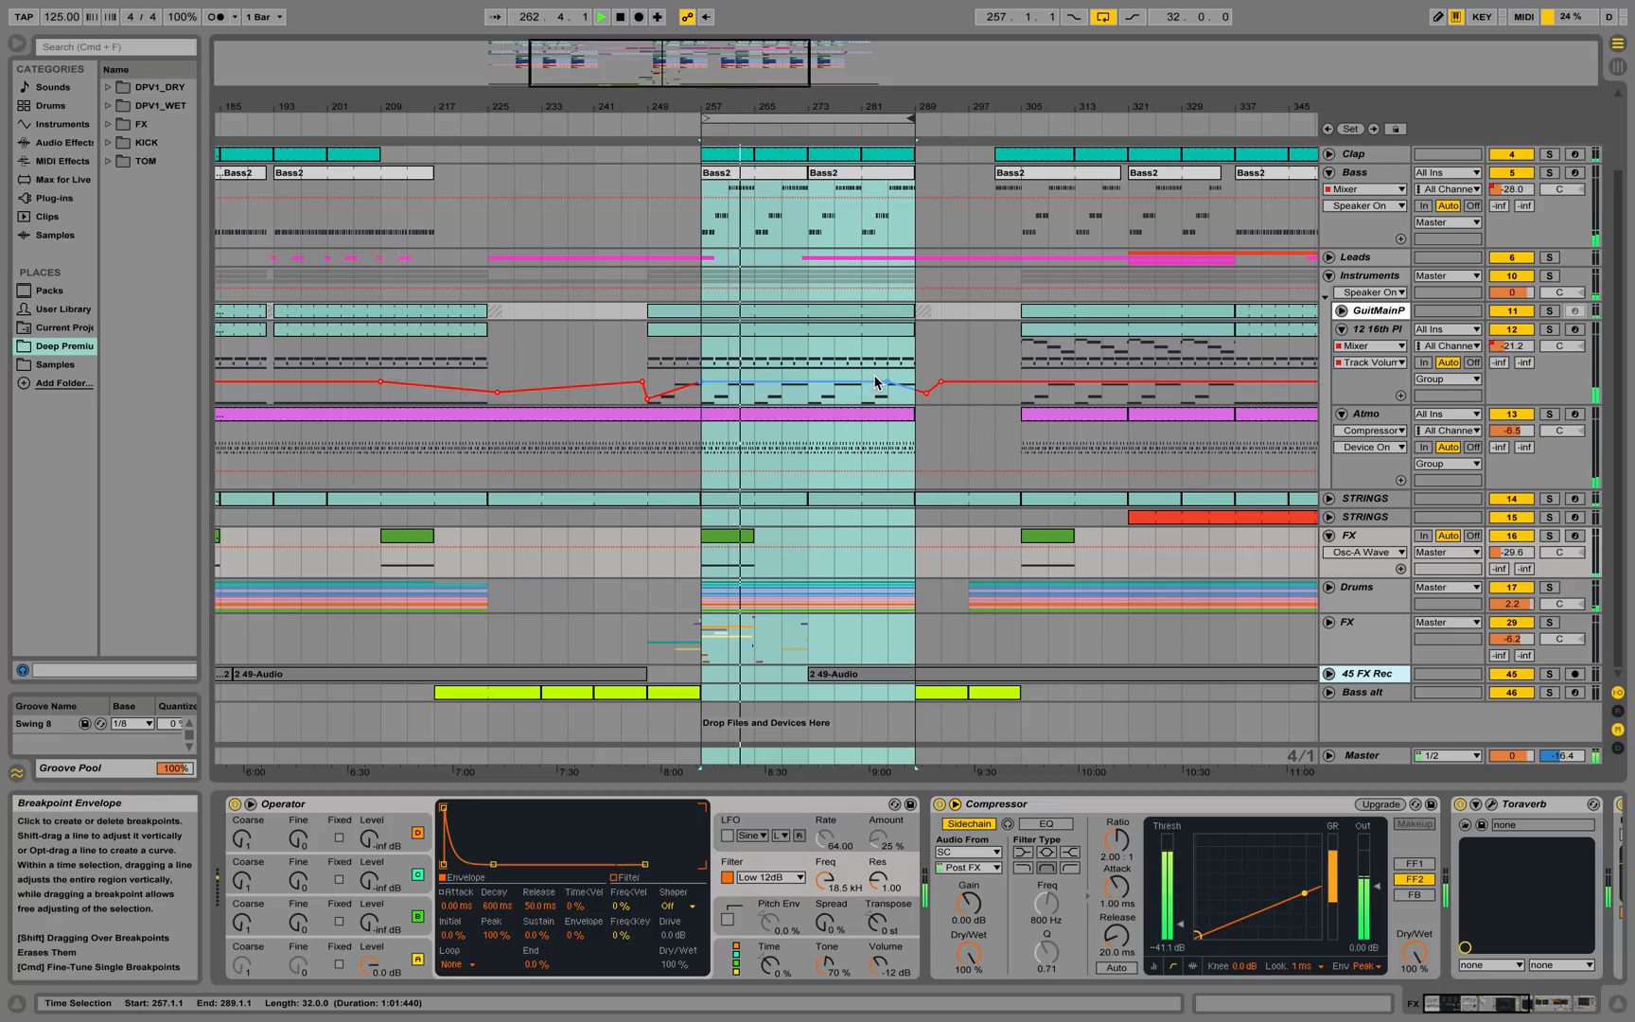
scroll(887, 388, "up", 2)
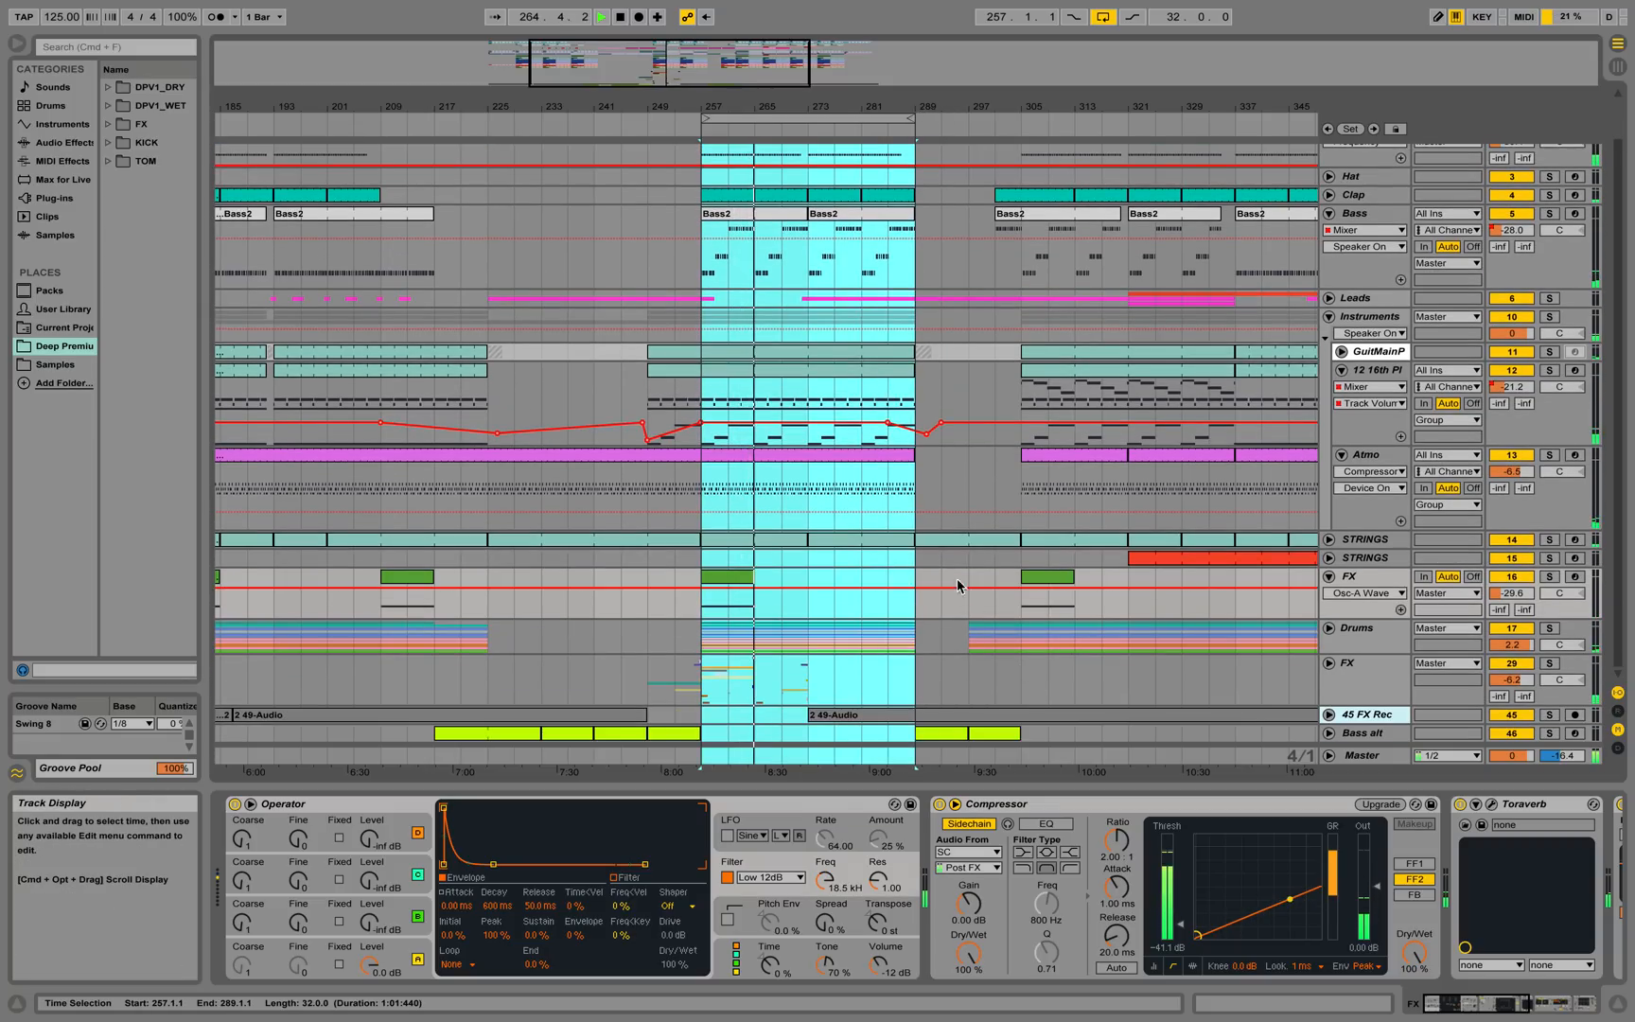
scroll(984, 605, "up", 2)
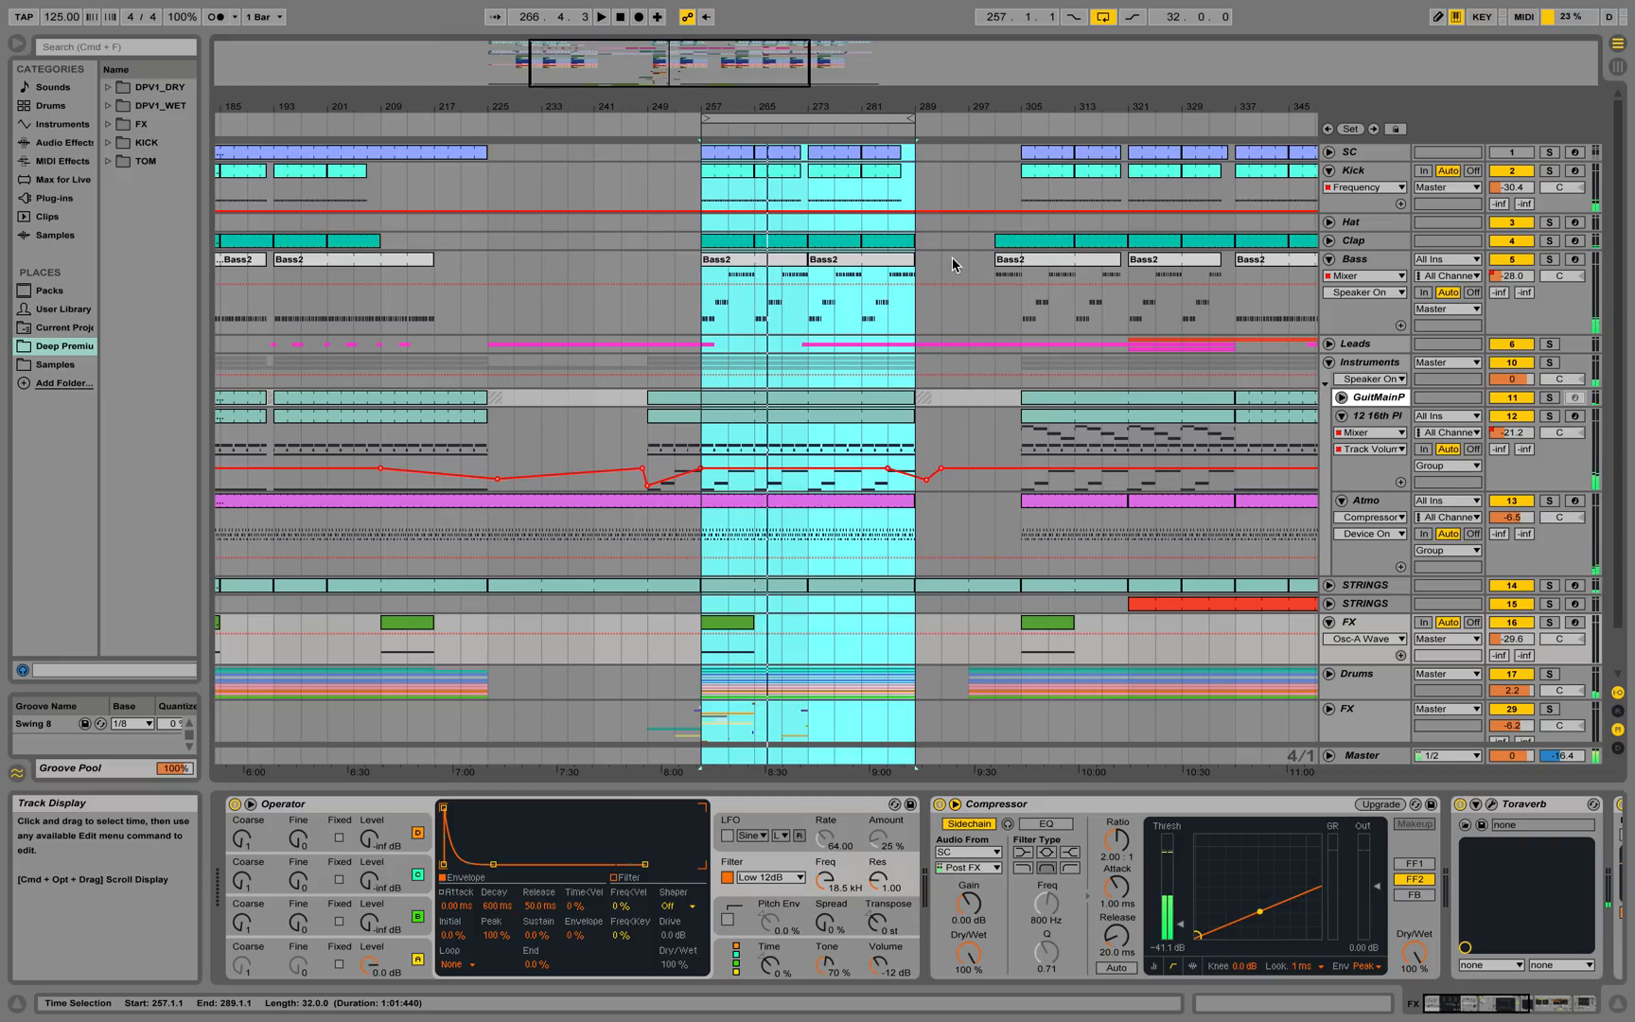
Unfold the Leads group and its Leadylead track, show the track's device chain, and select its clip starting at bar 225
left_click(1330, 344)
left_click(1379, 413)
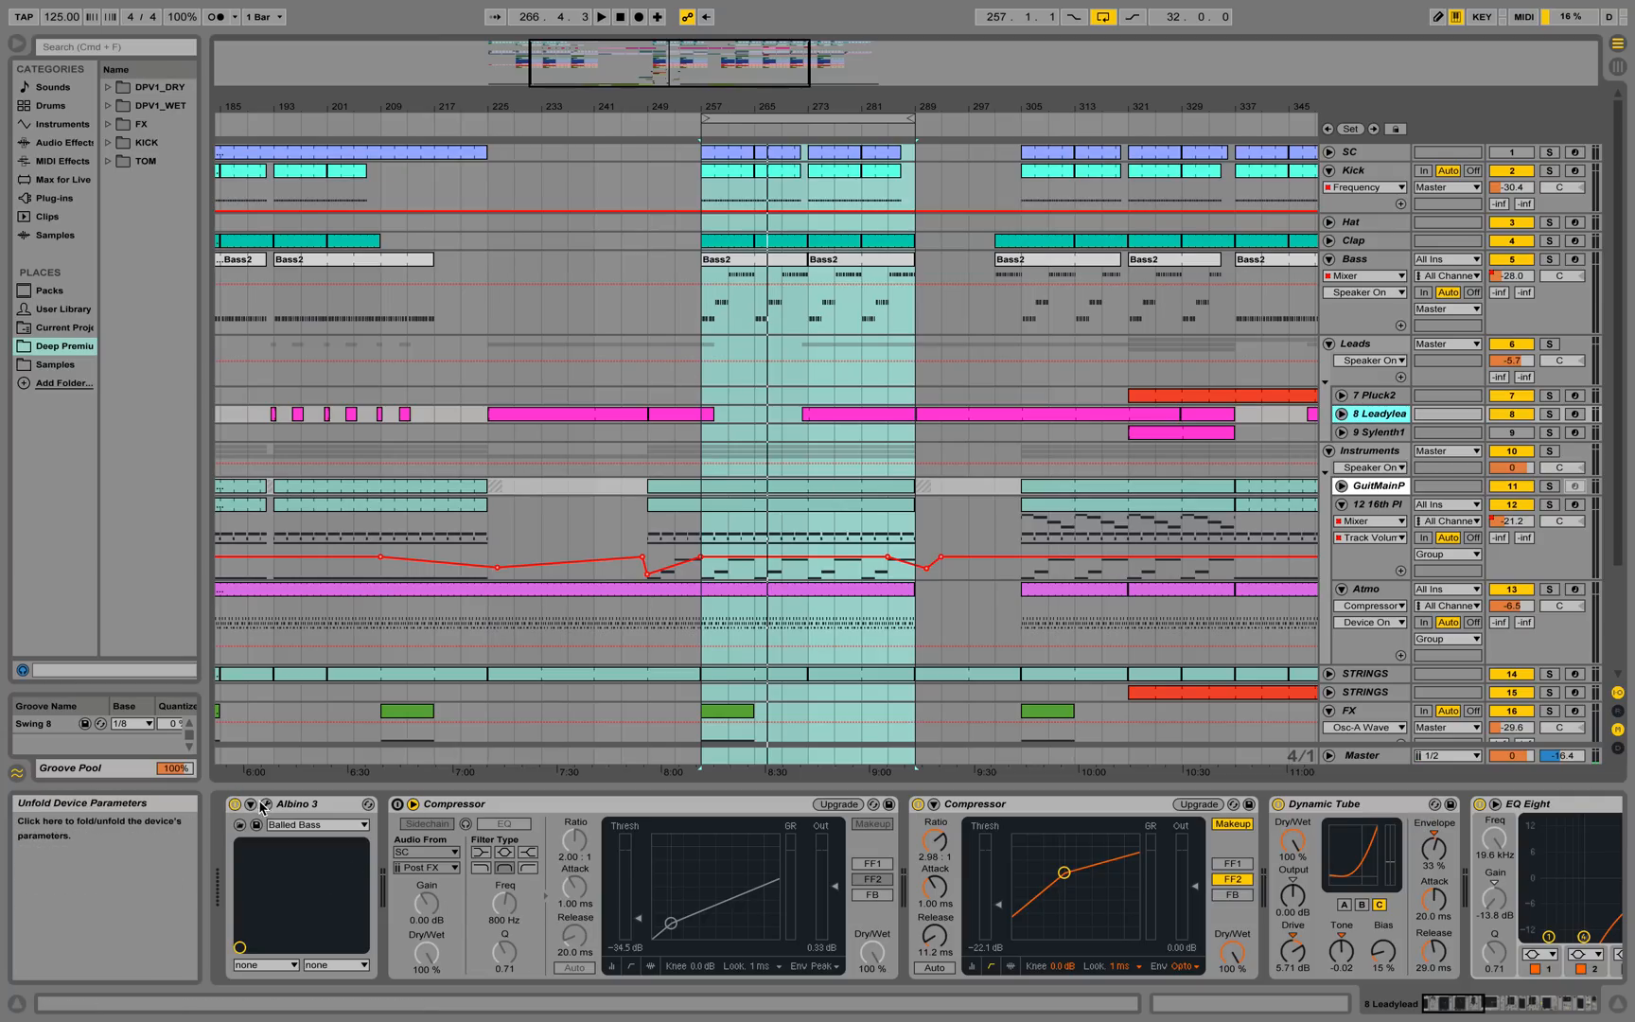
left_click(1343, 414)
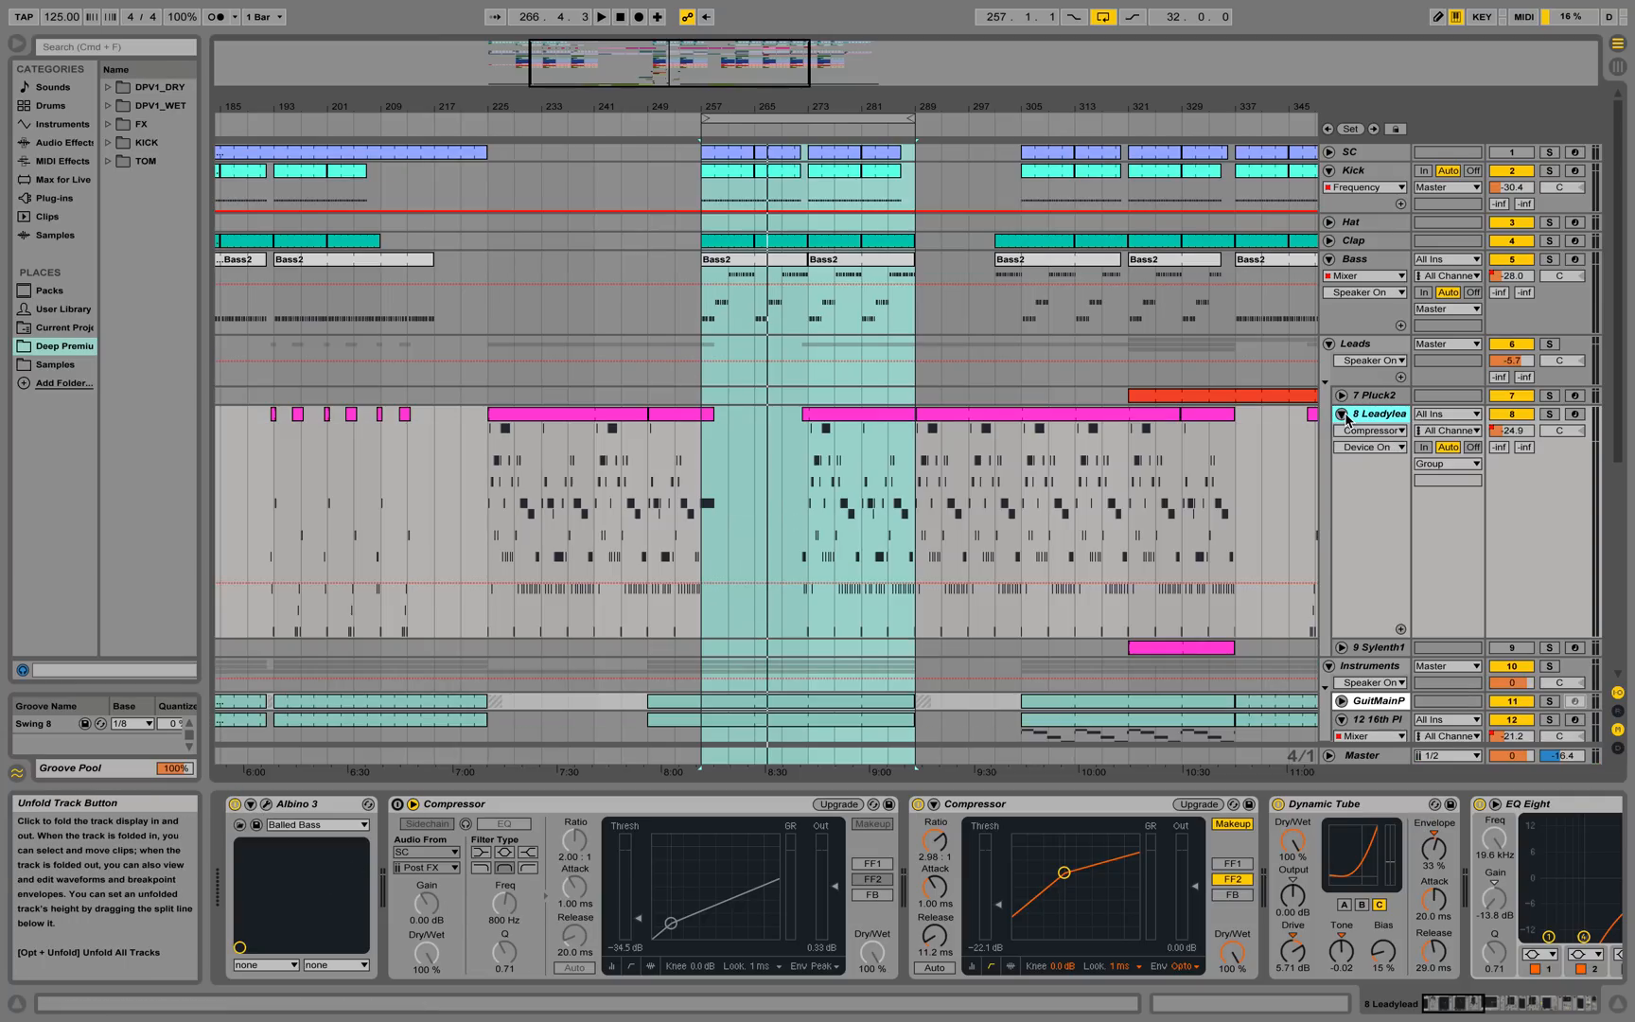
left_click(519, 415)
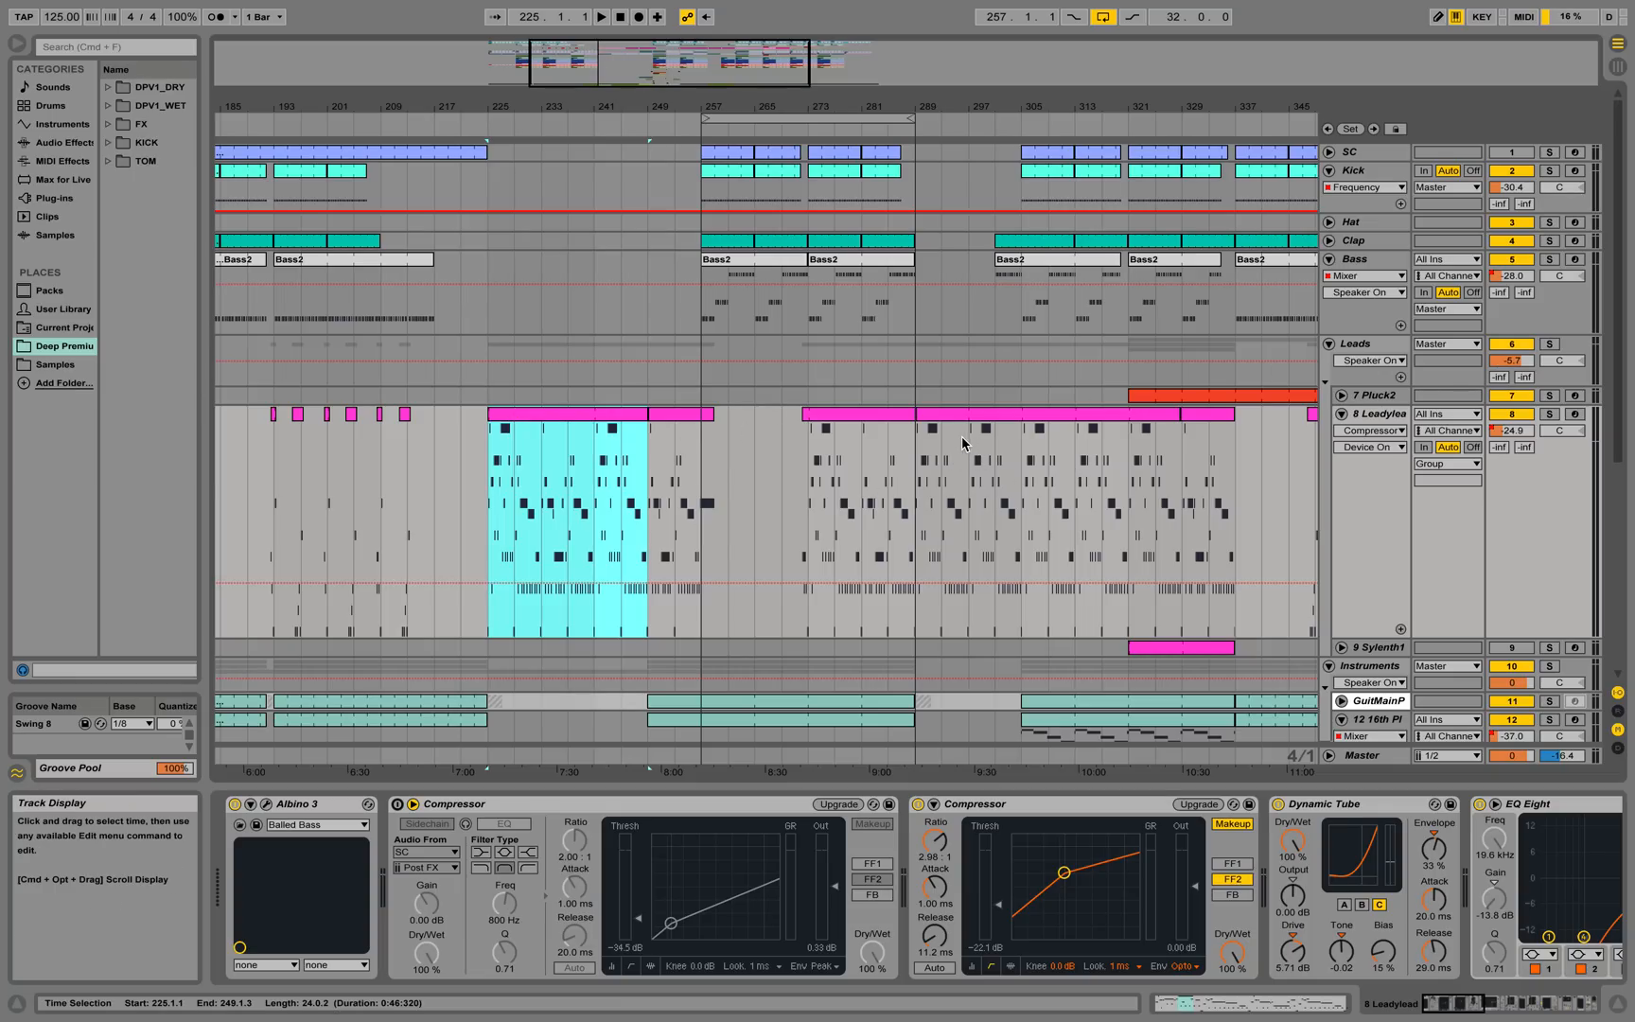
Play from bar 289 with the Leadylead track soloed and look over its device chain
left_click(918, 443)
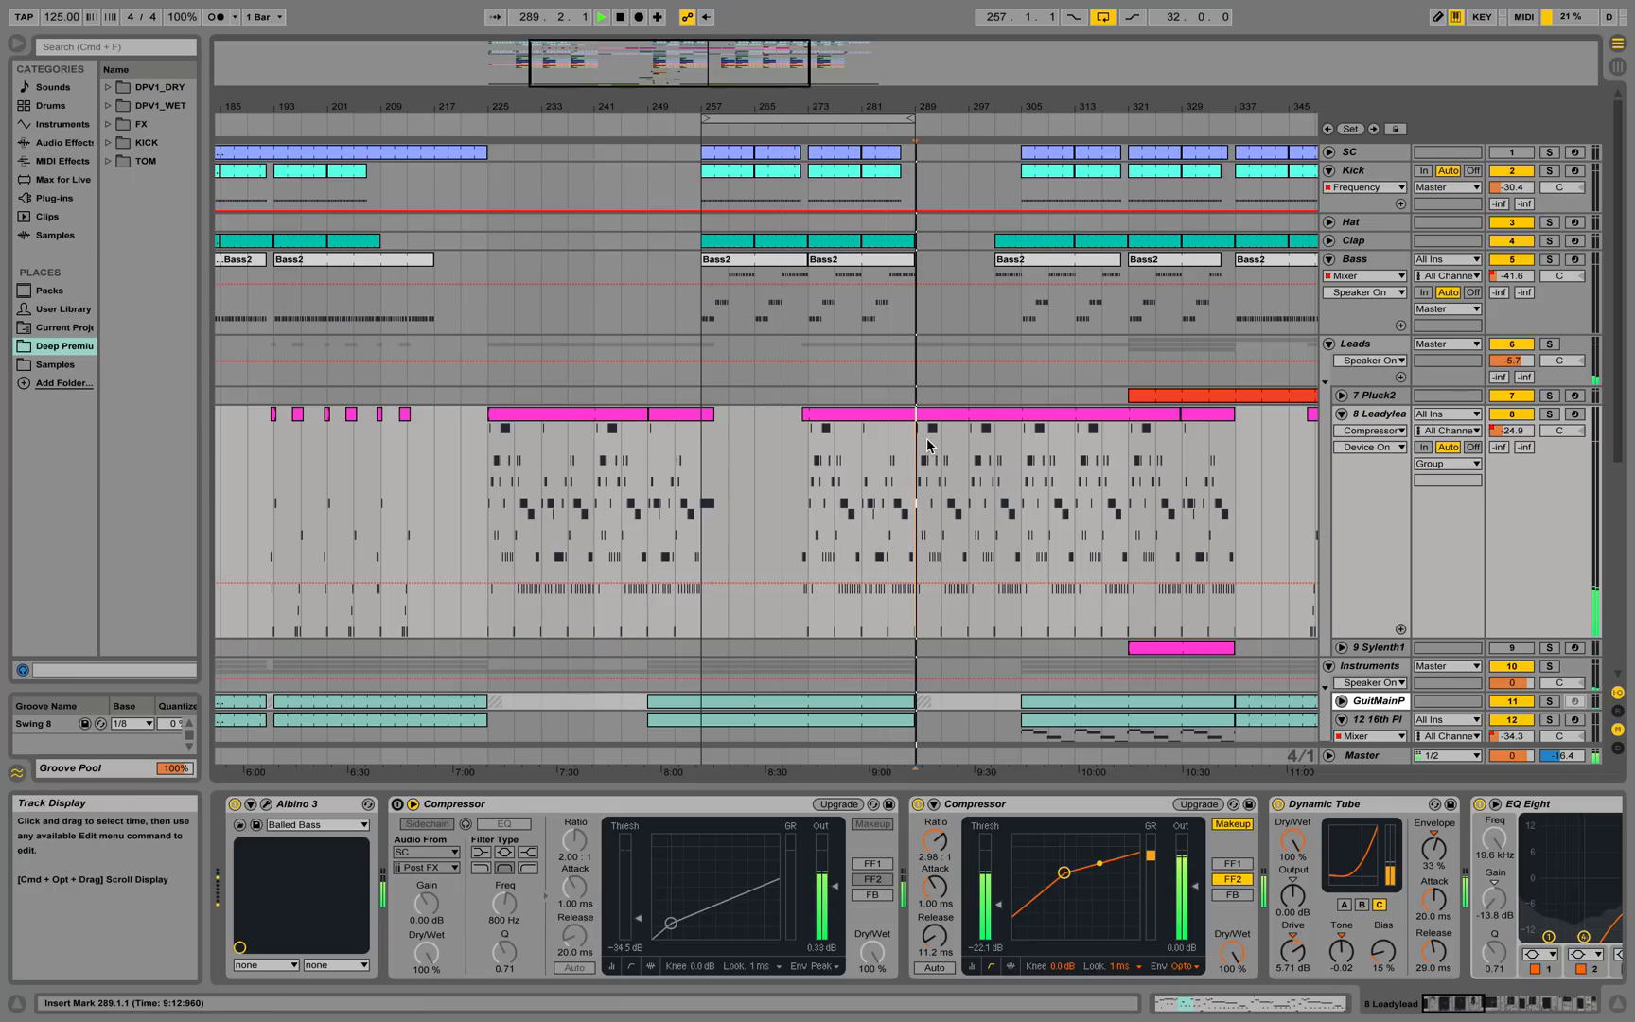
left_click(1550, 415)
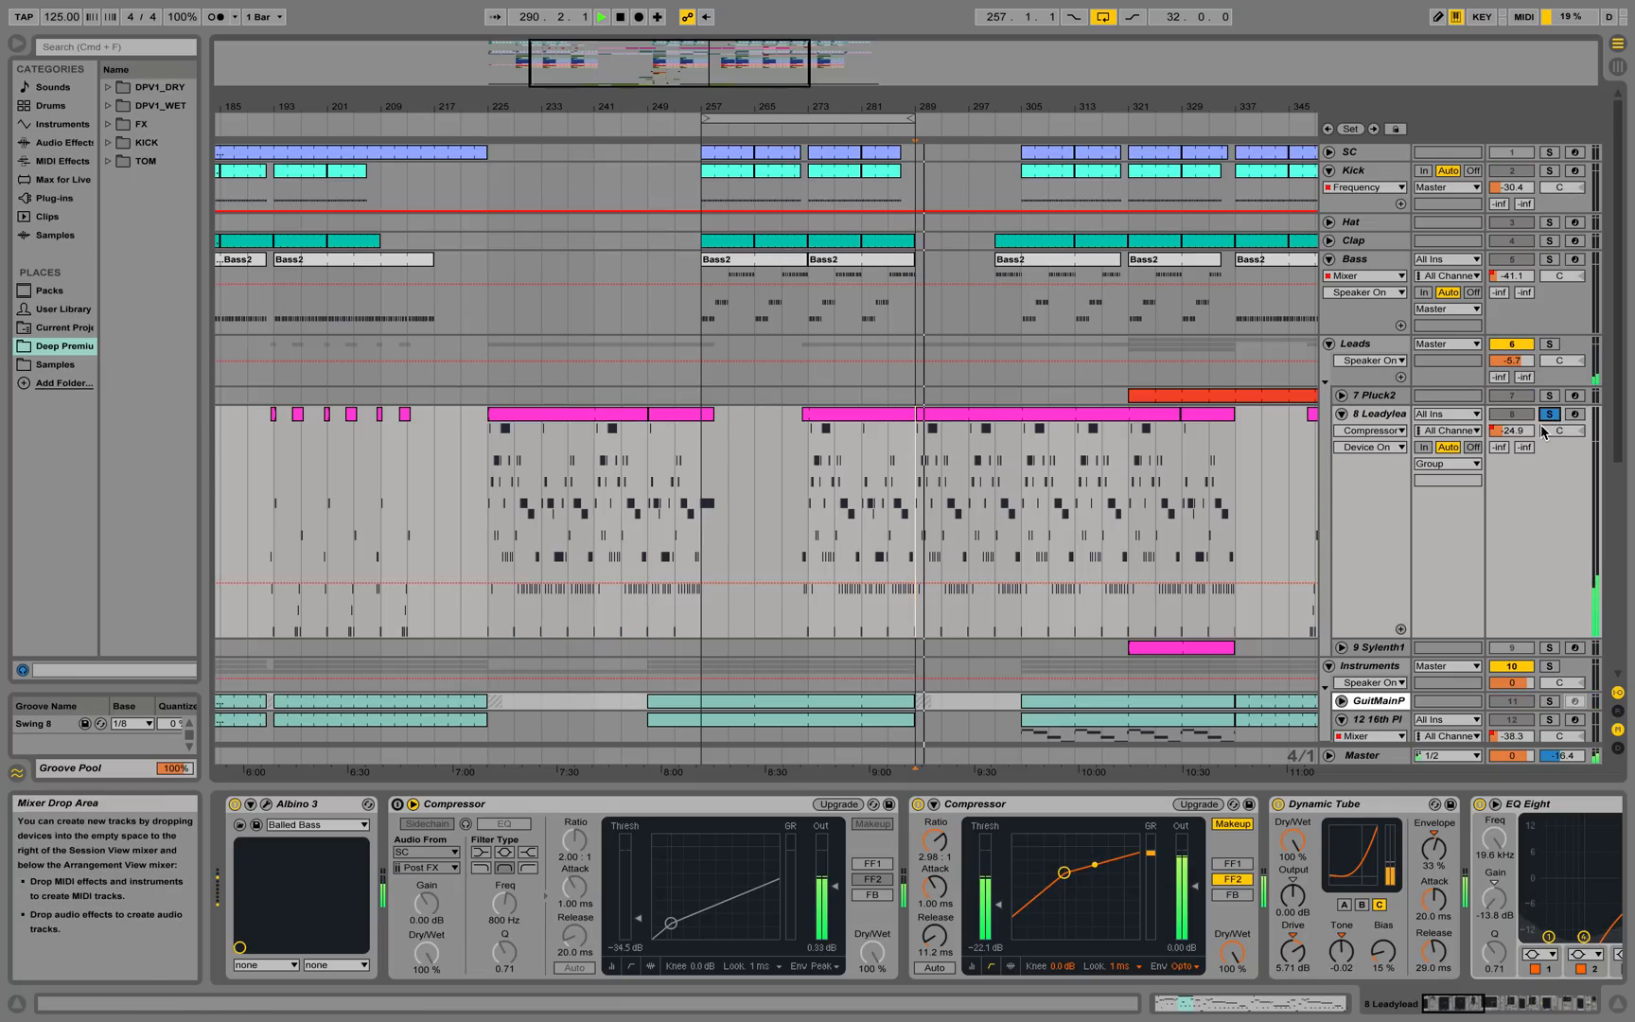
left_click(1455, 1008)
mouse_move(1455, 1008)
left_mouse_down()
mouse_move(1566, 1017)
mouse_move(1438, 1014)
left_mouse_up()
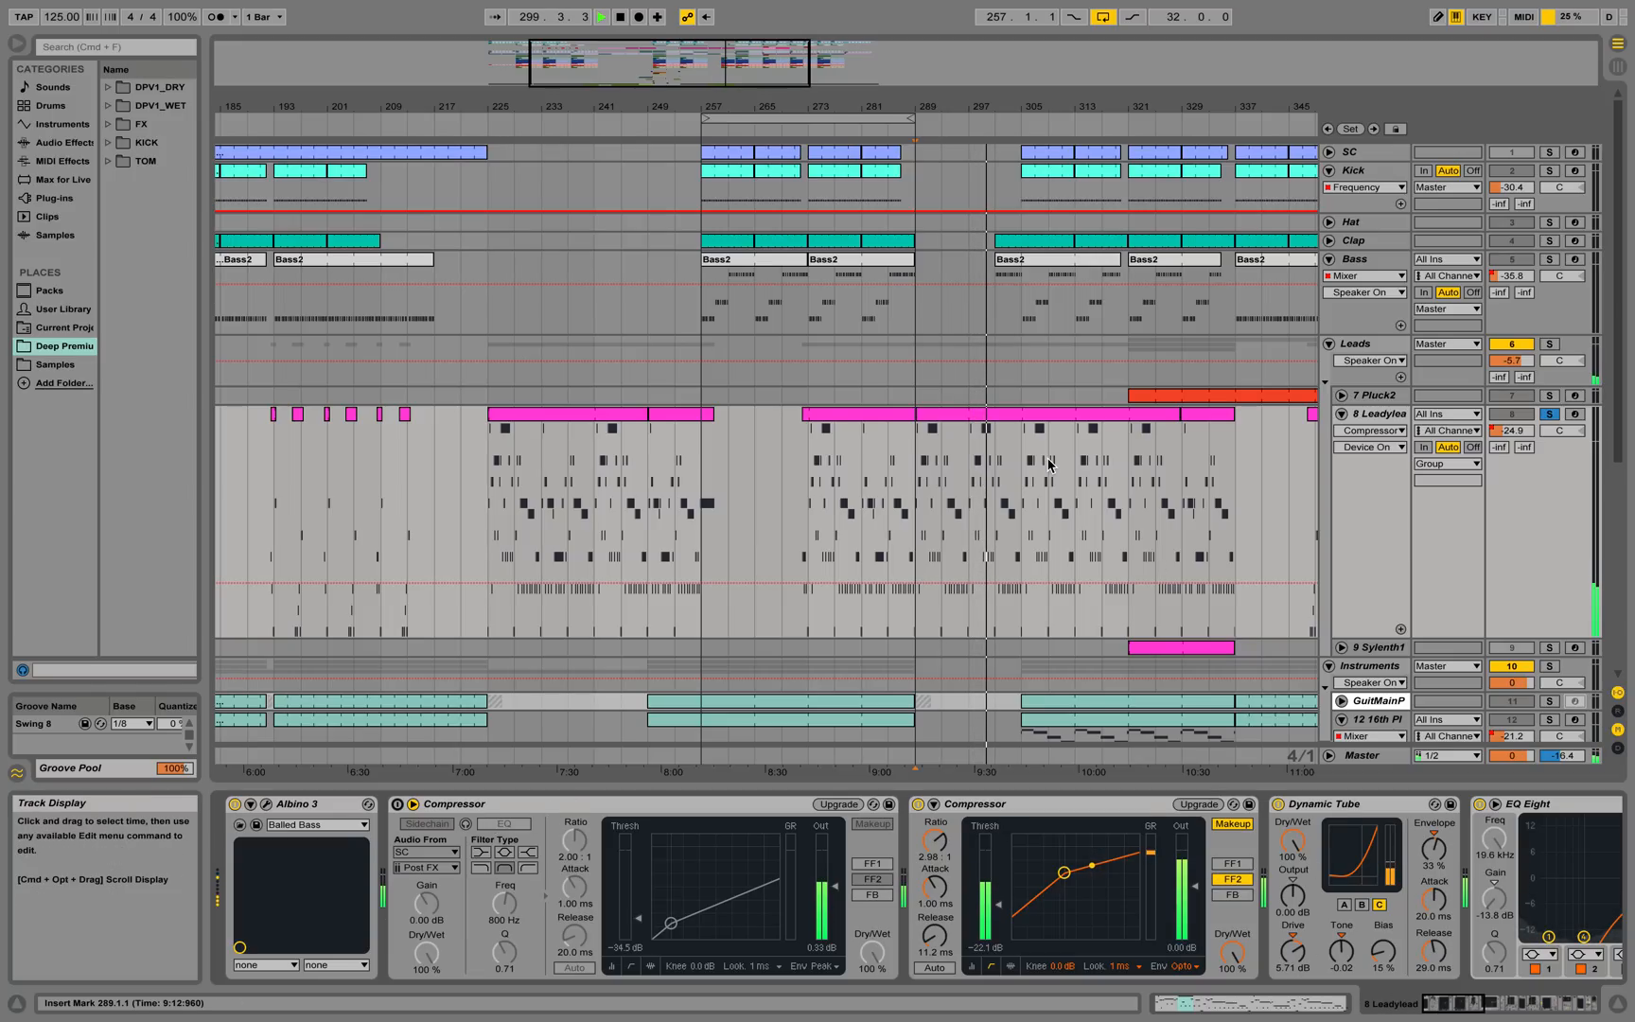
Examine the Albino 3 synth's Balled Bass patch in its plug-in window with playback stopped, and close the window
left_click(268, 804)
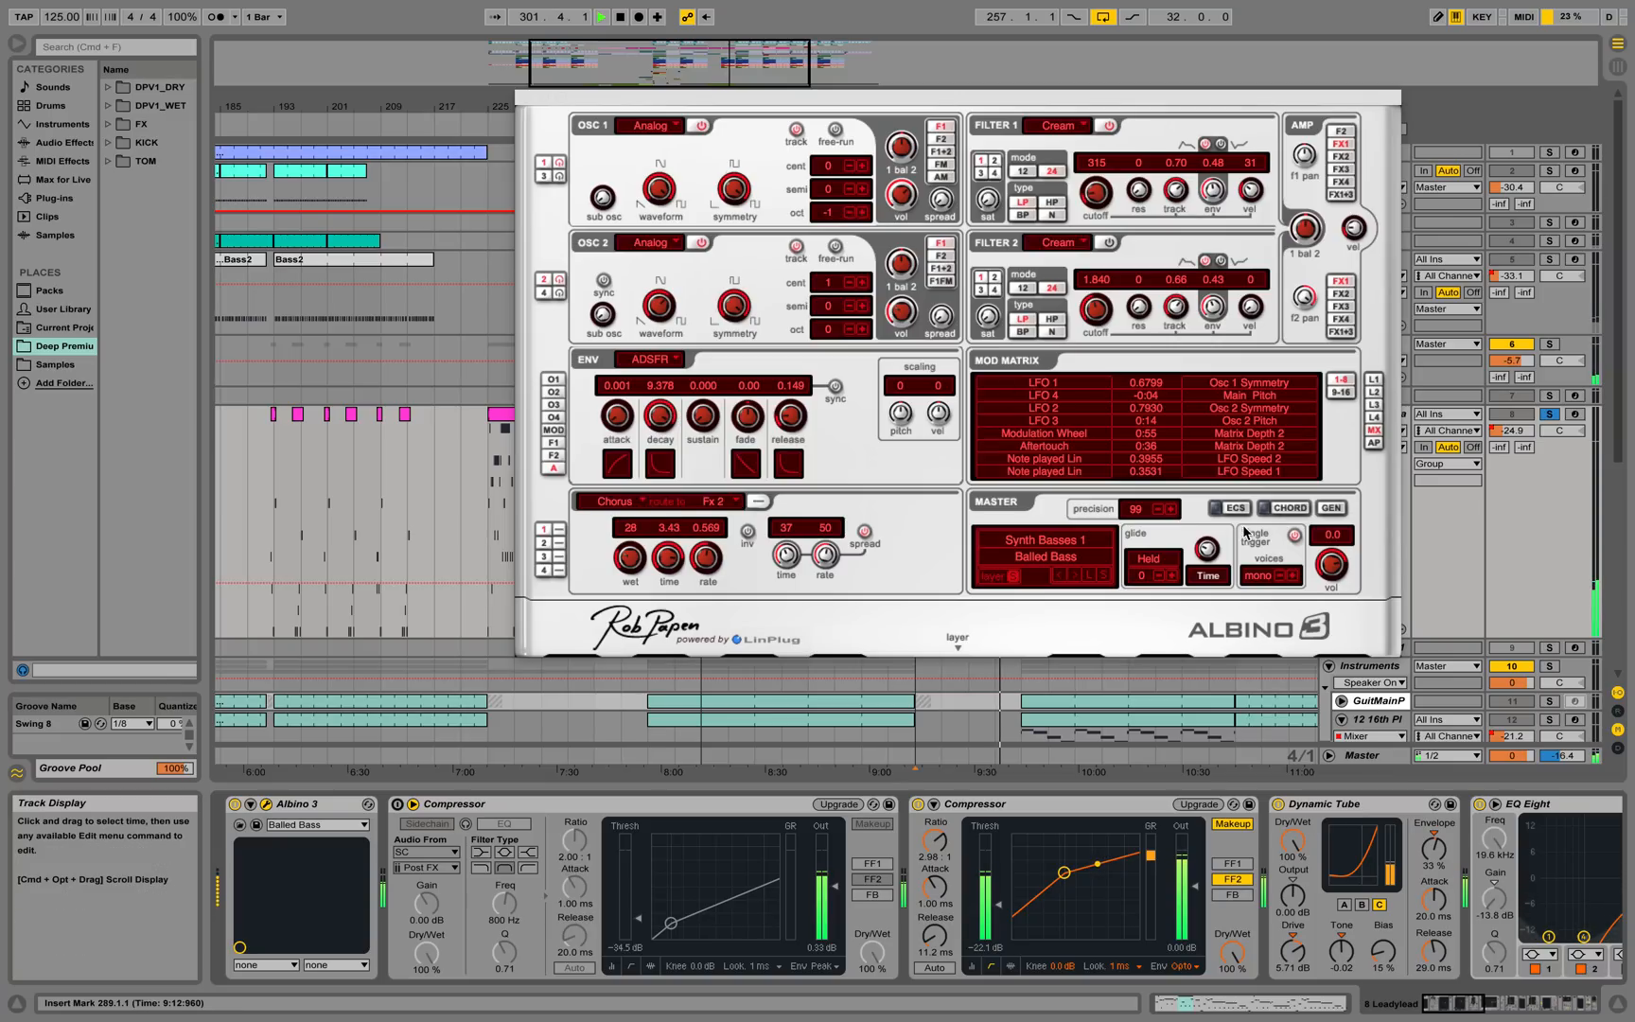
key("space")
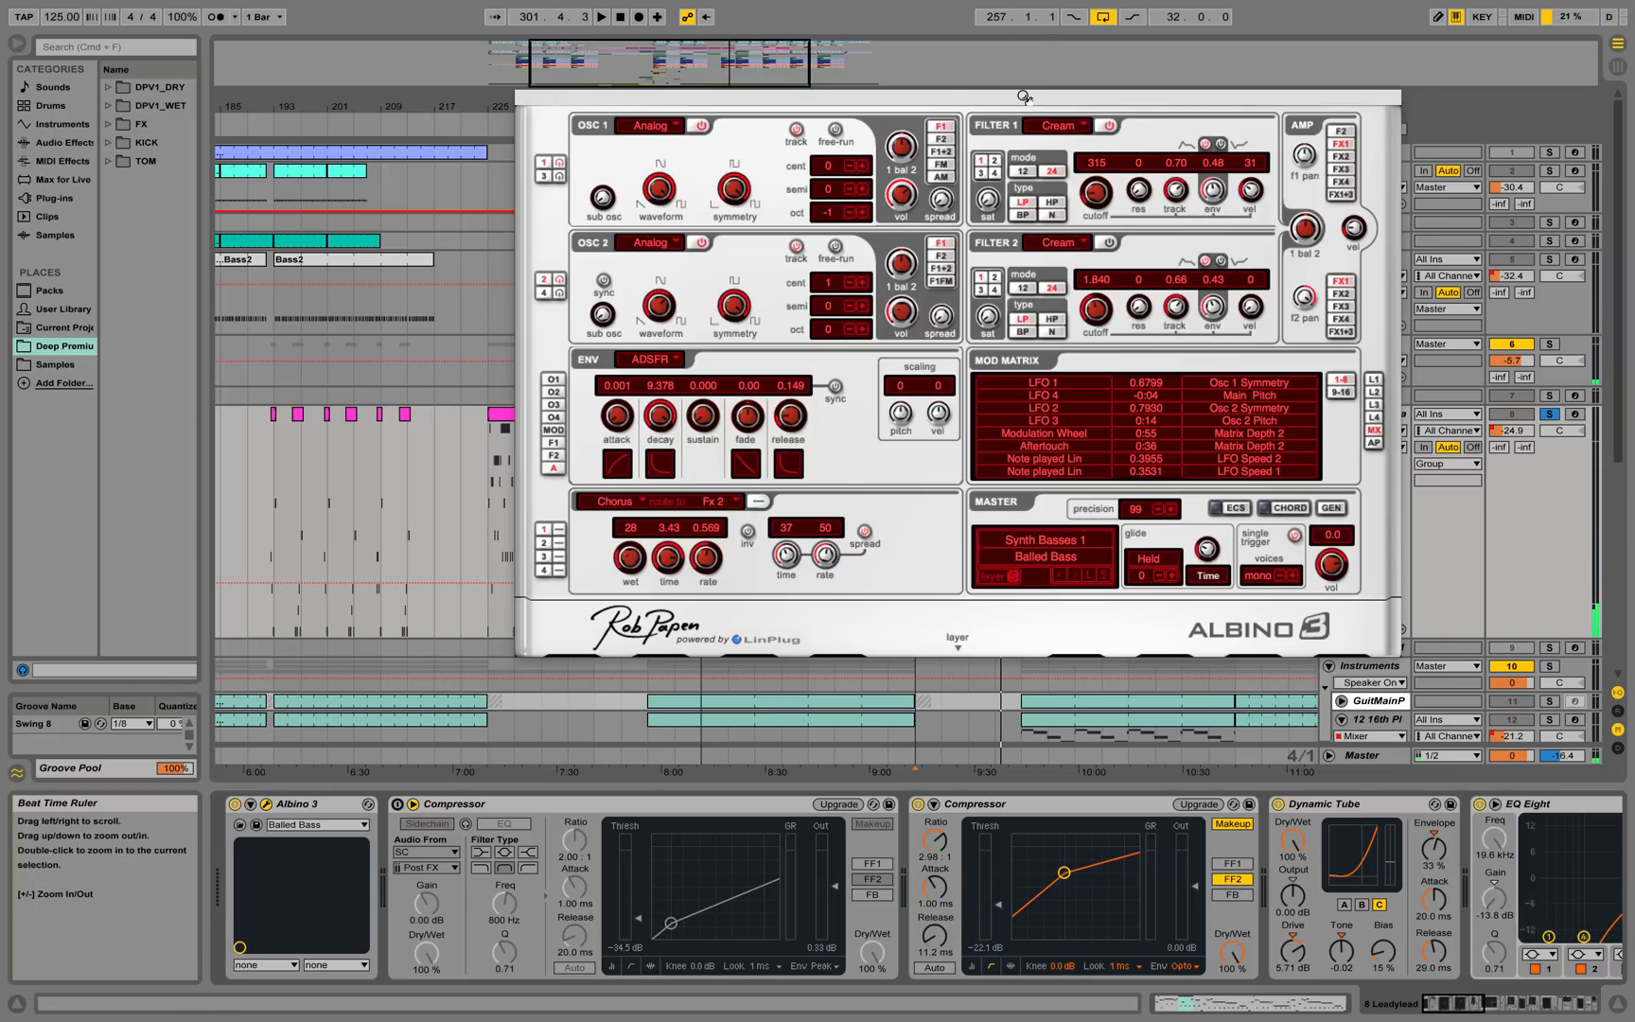
left_click_drag(1024, 99, 688, 155)
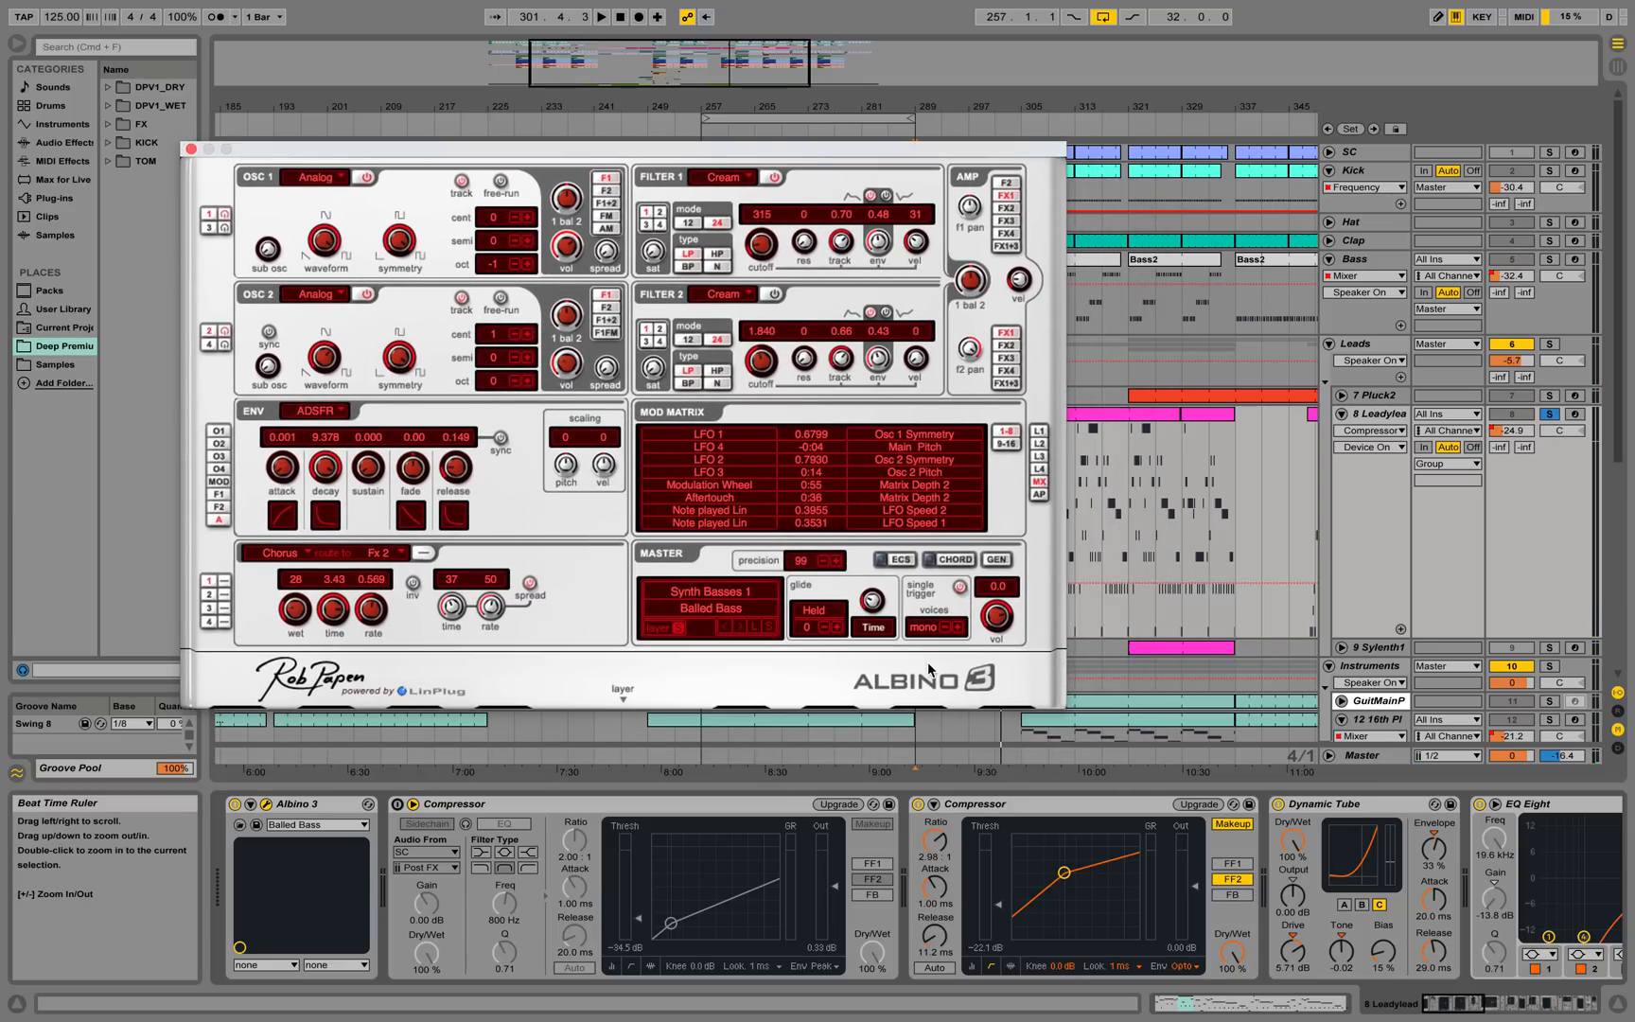
left_click(190, 149)
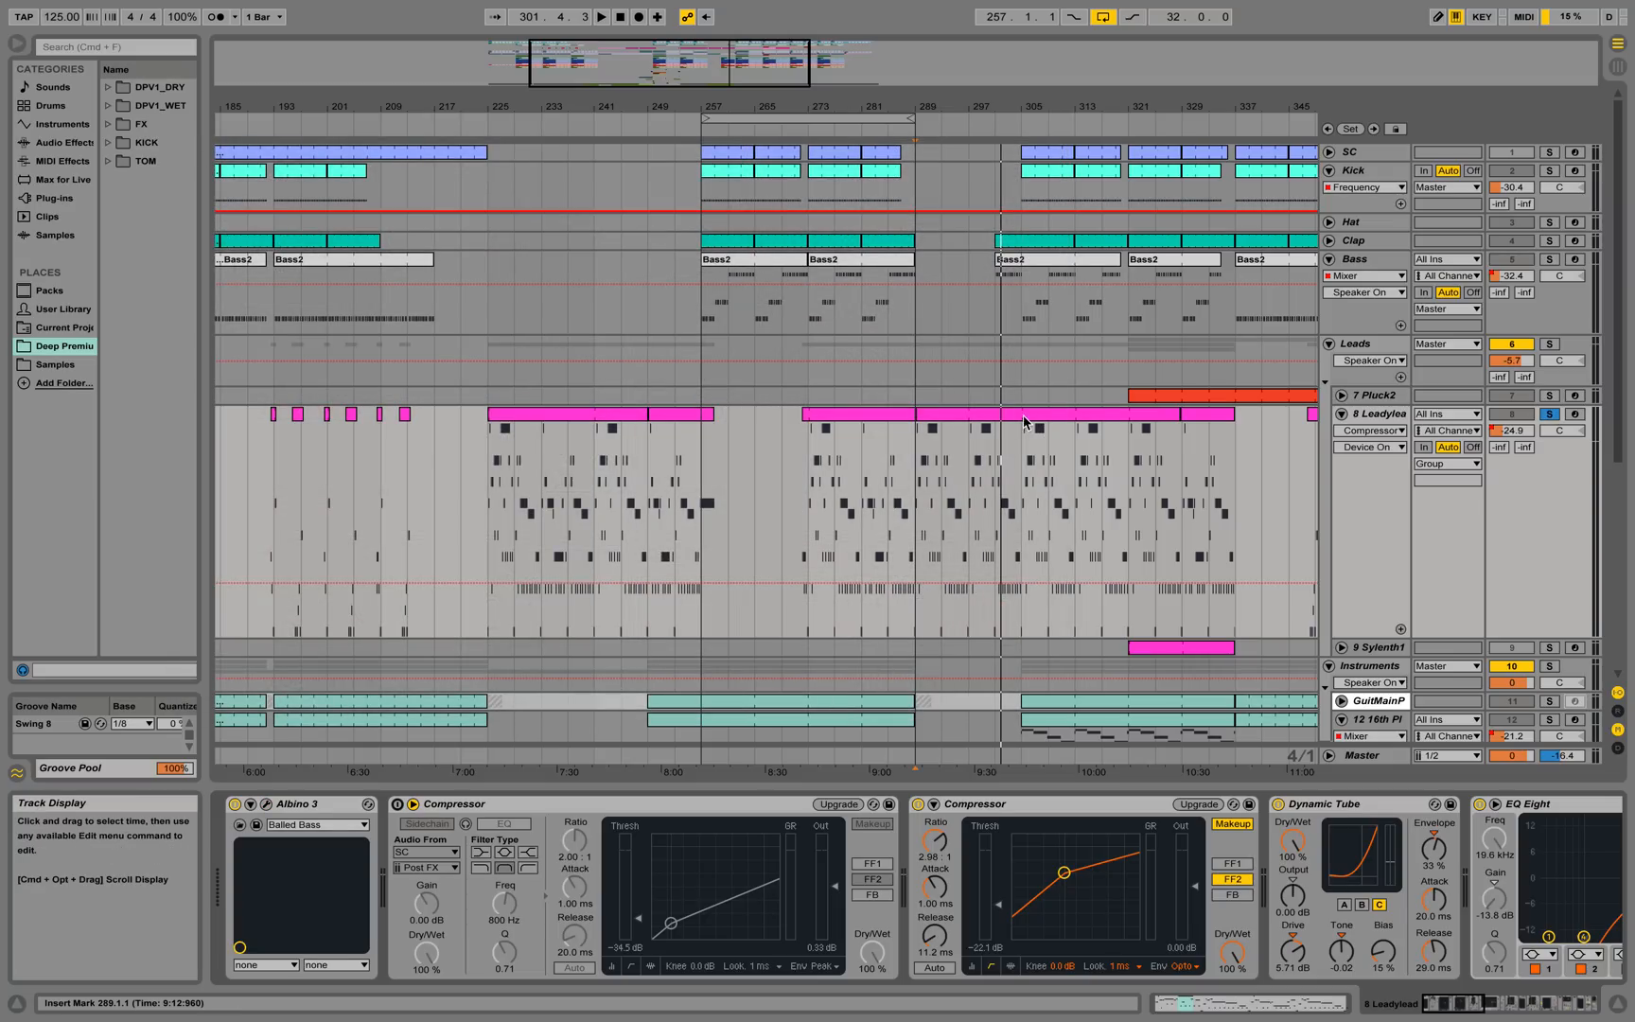
Show the notes of the Leadylead clip at bar 289, zoom in on its opening, and select the long C5 note at 1.4.3
double_click(950, 412)
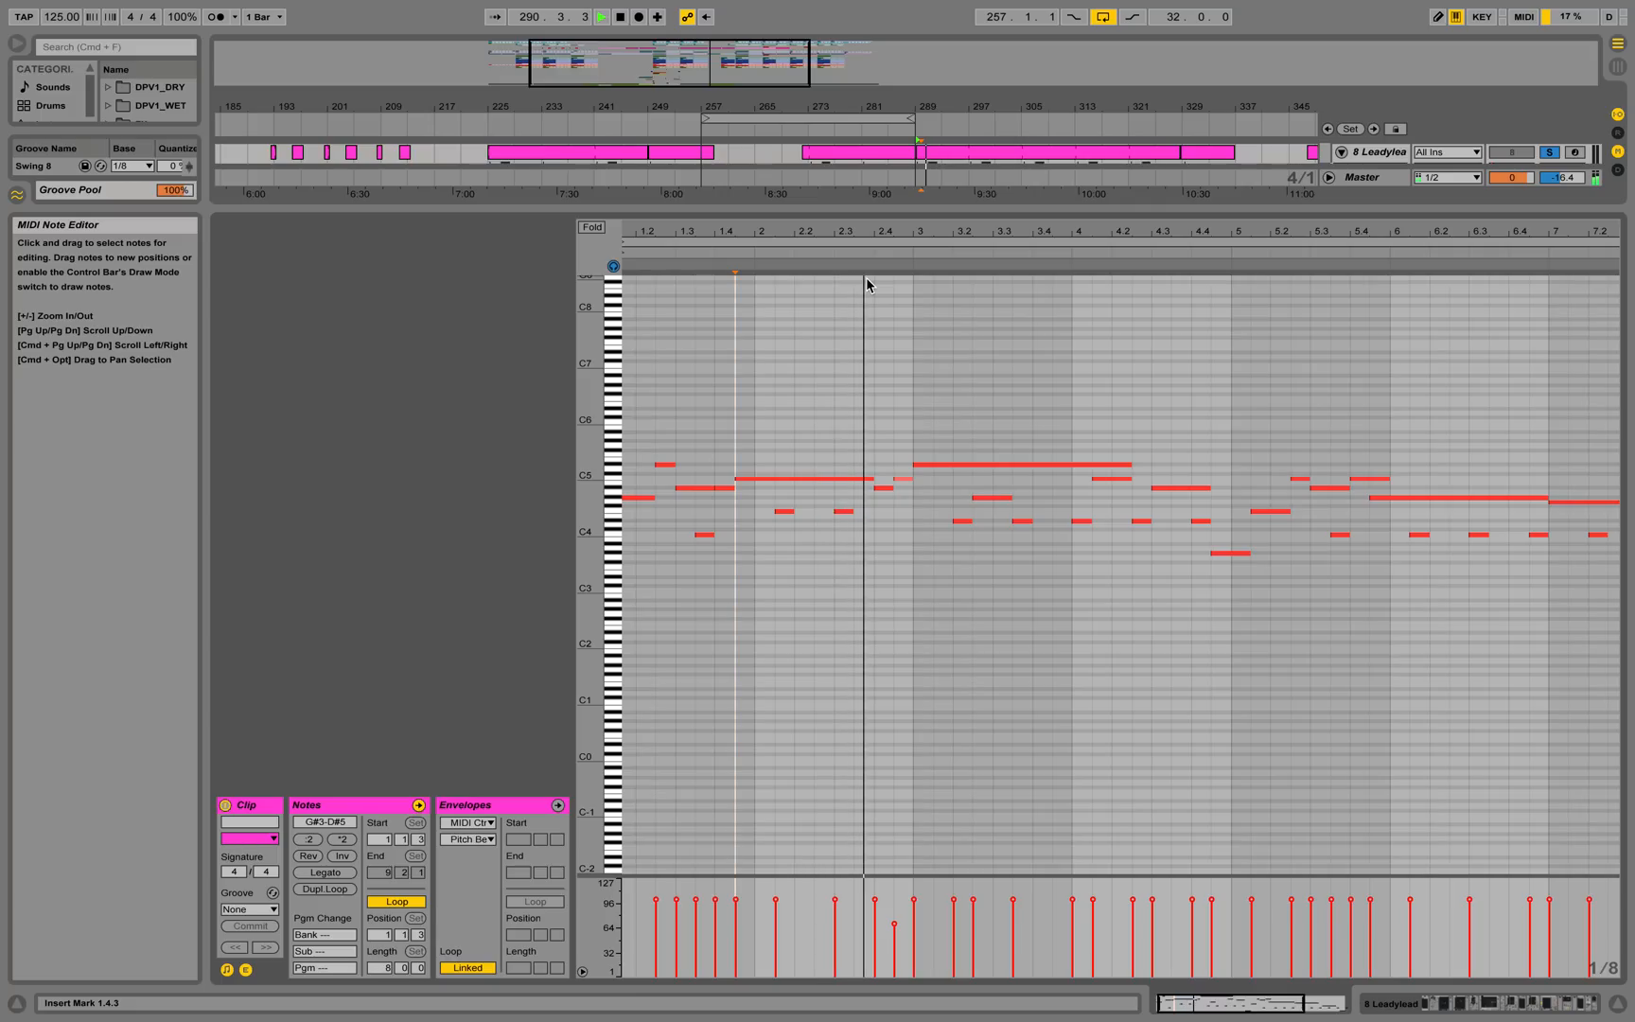
left_click_drag(791, 242, 843, 307)
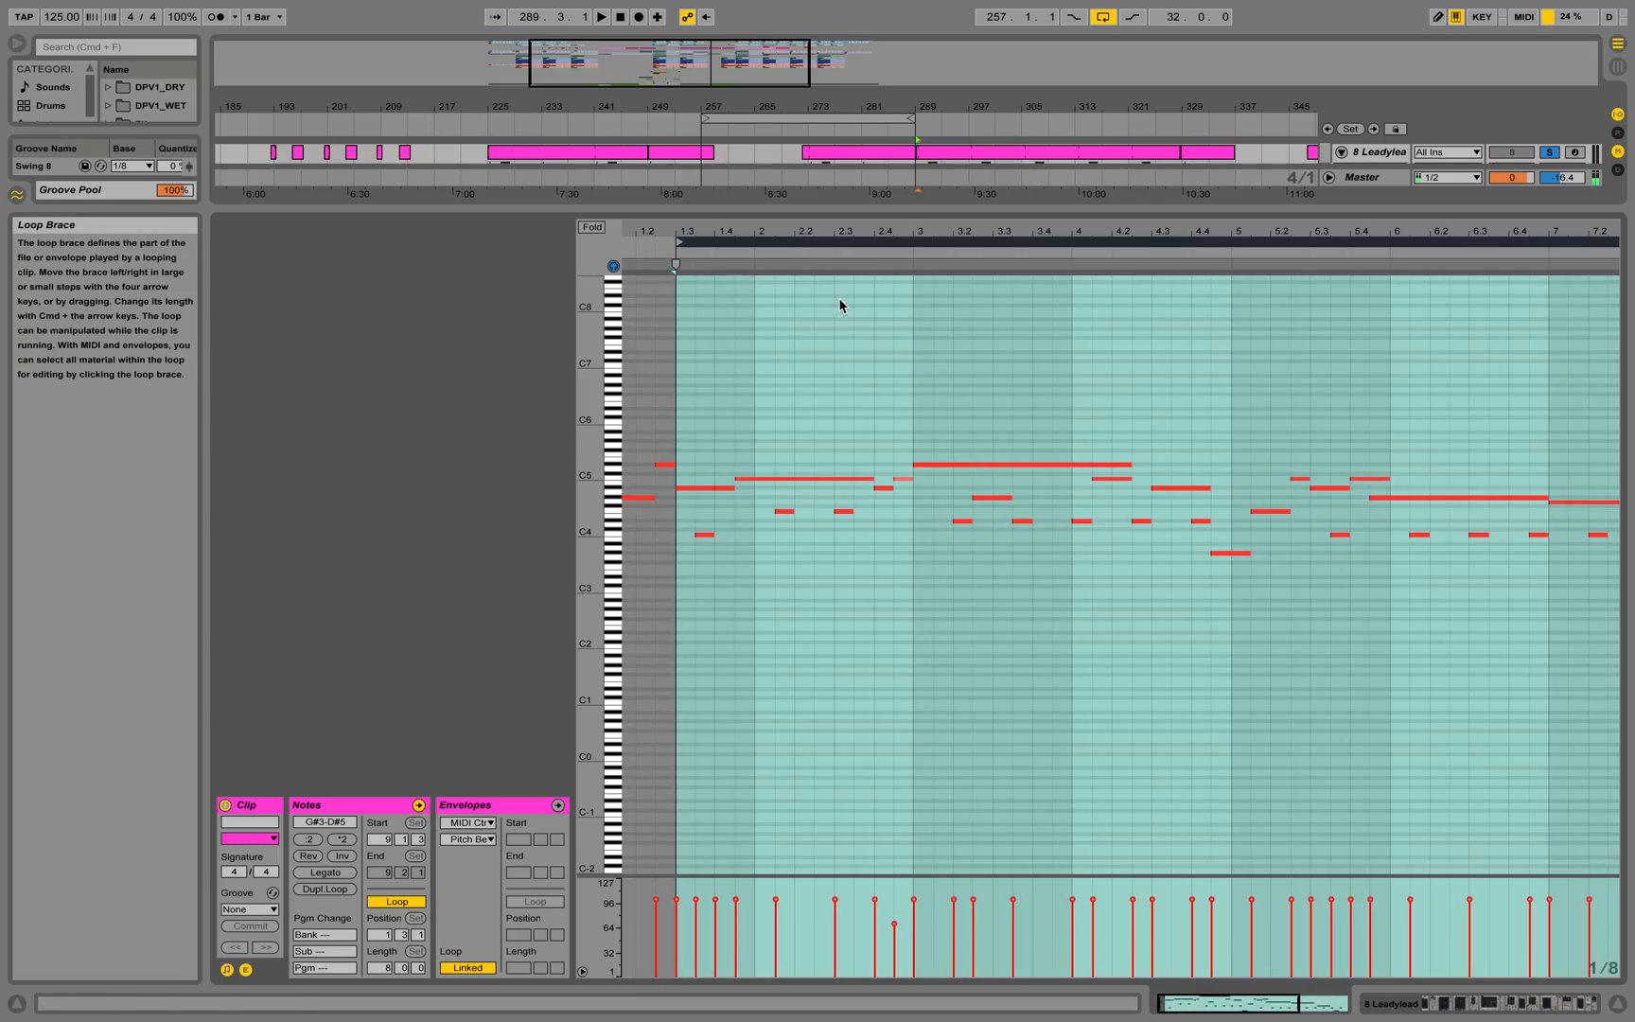
left_click_drag(797, 240, 922, 388)
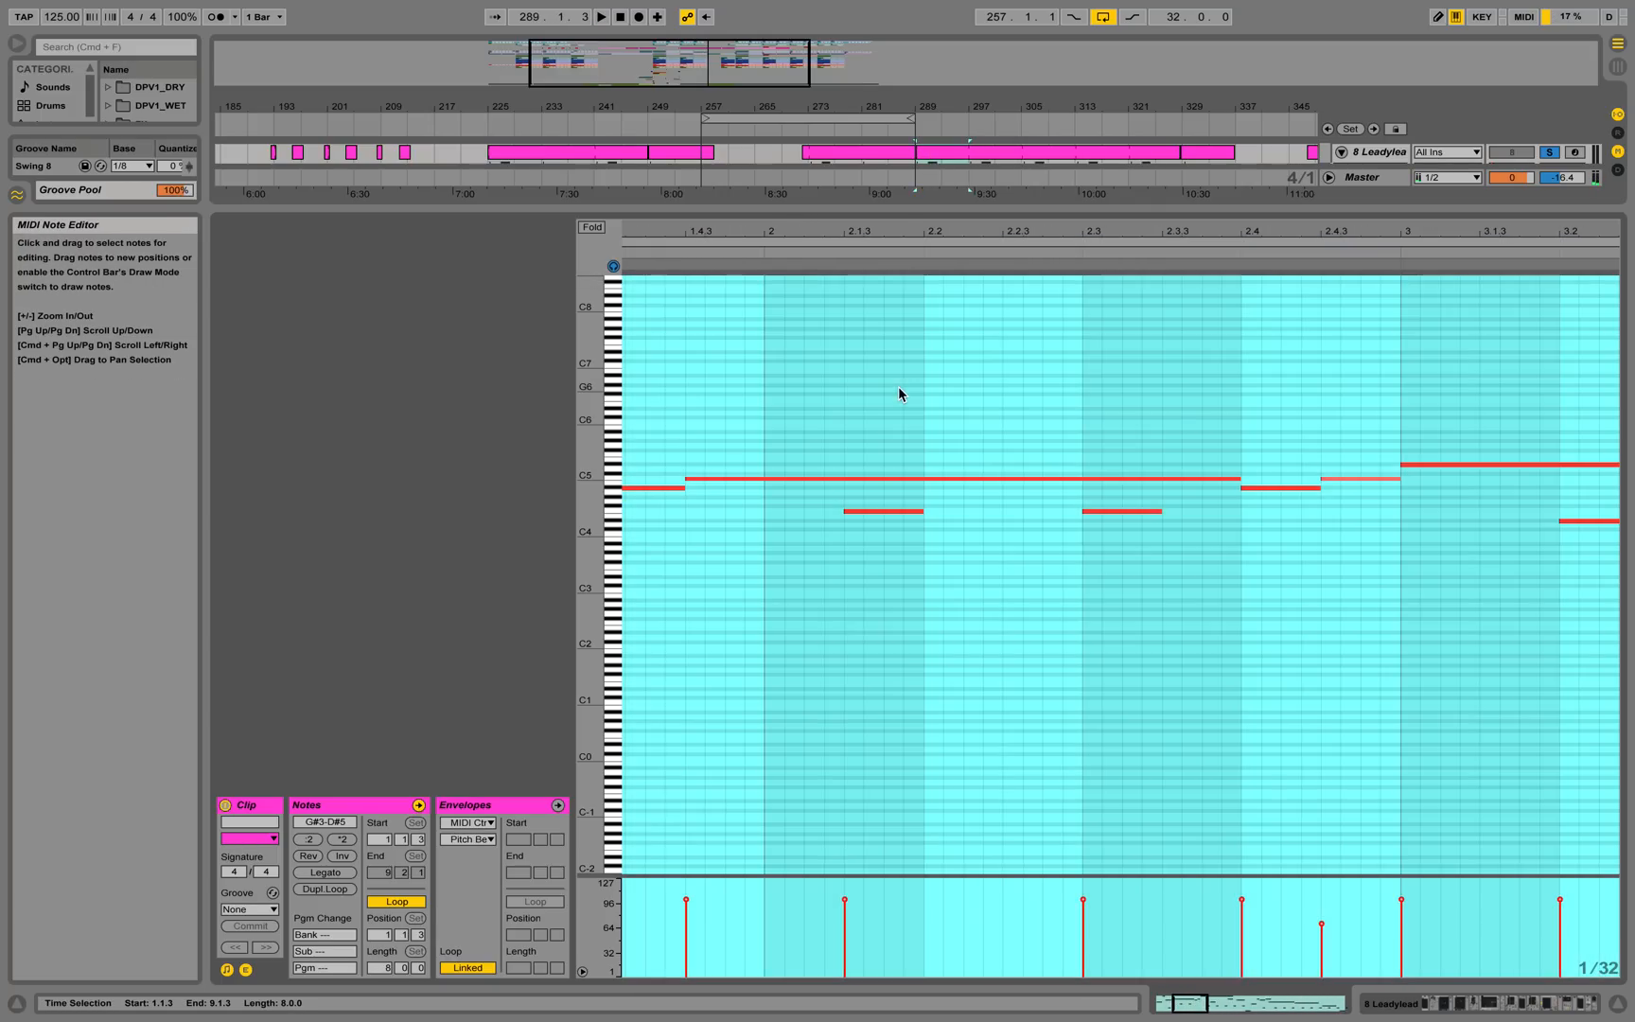
left_click(782, 429)
left_click(766, 438)
left_click_drag(765, 438, 782, 491)
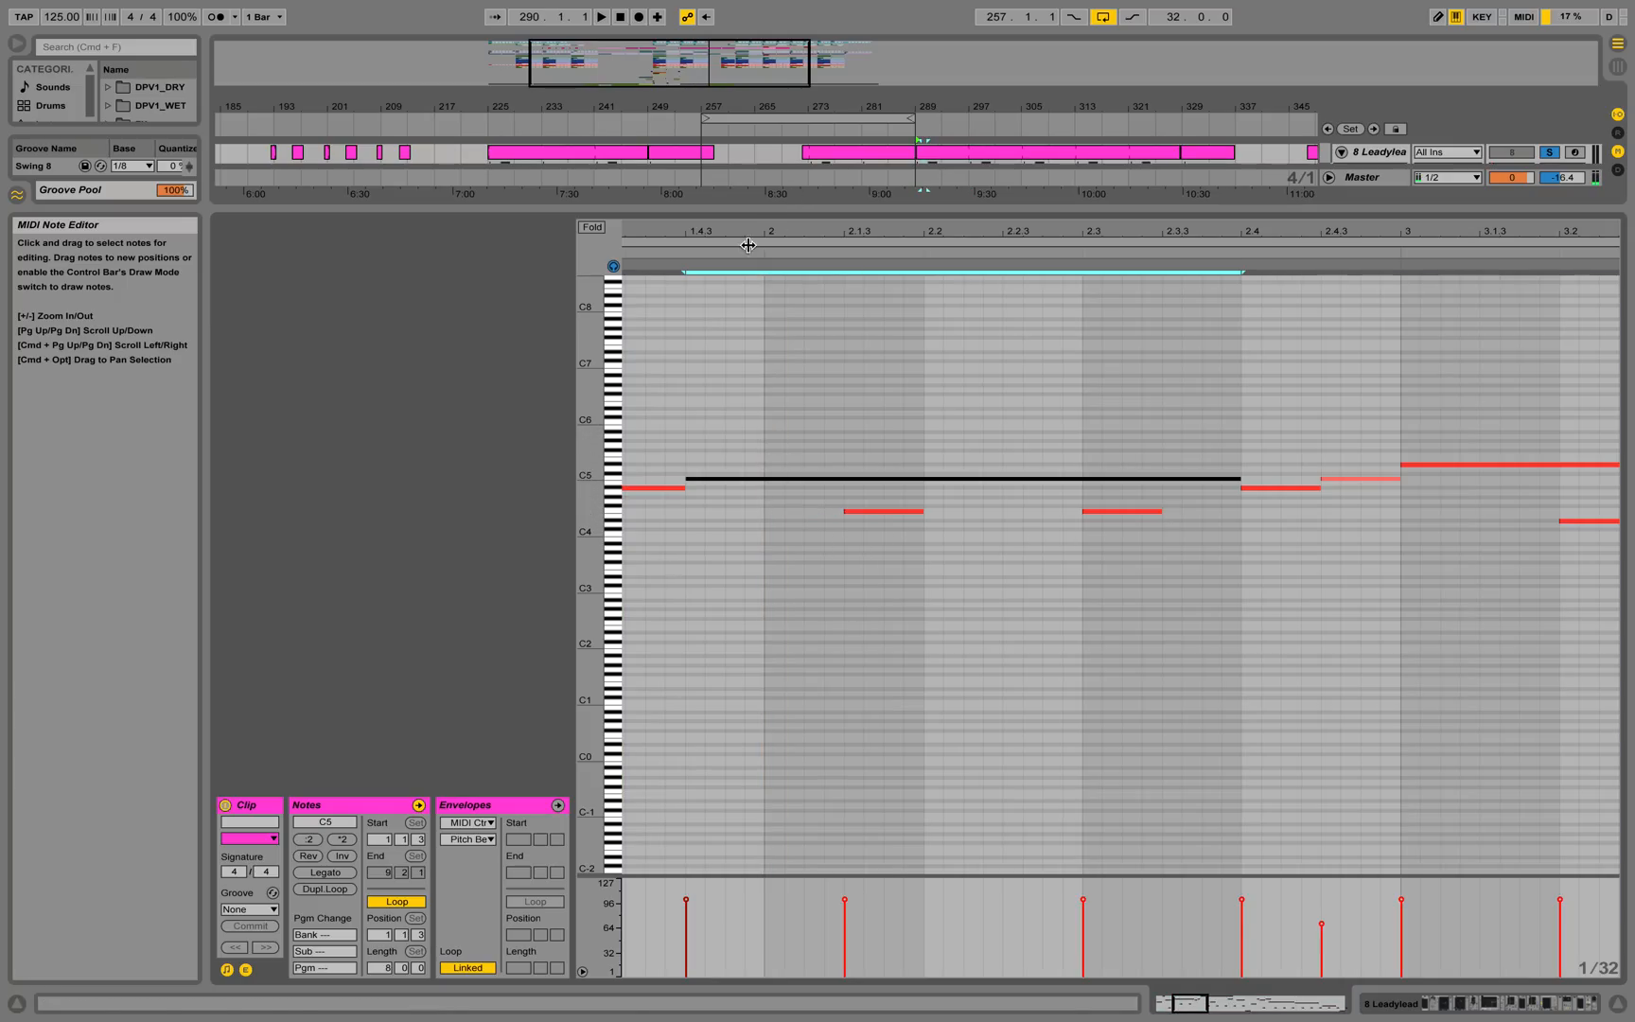
Play the Leadylead clip, viewing its full eight-bar melody in the note editor, and stop playback
left_click(680, 256)
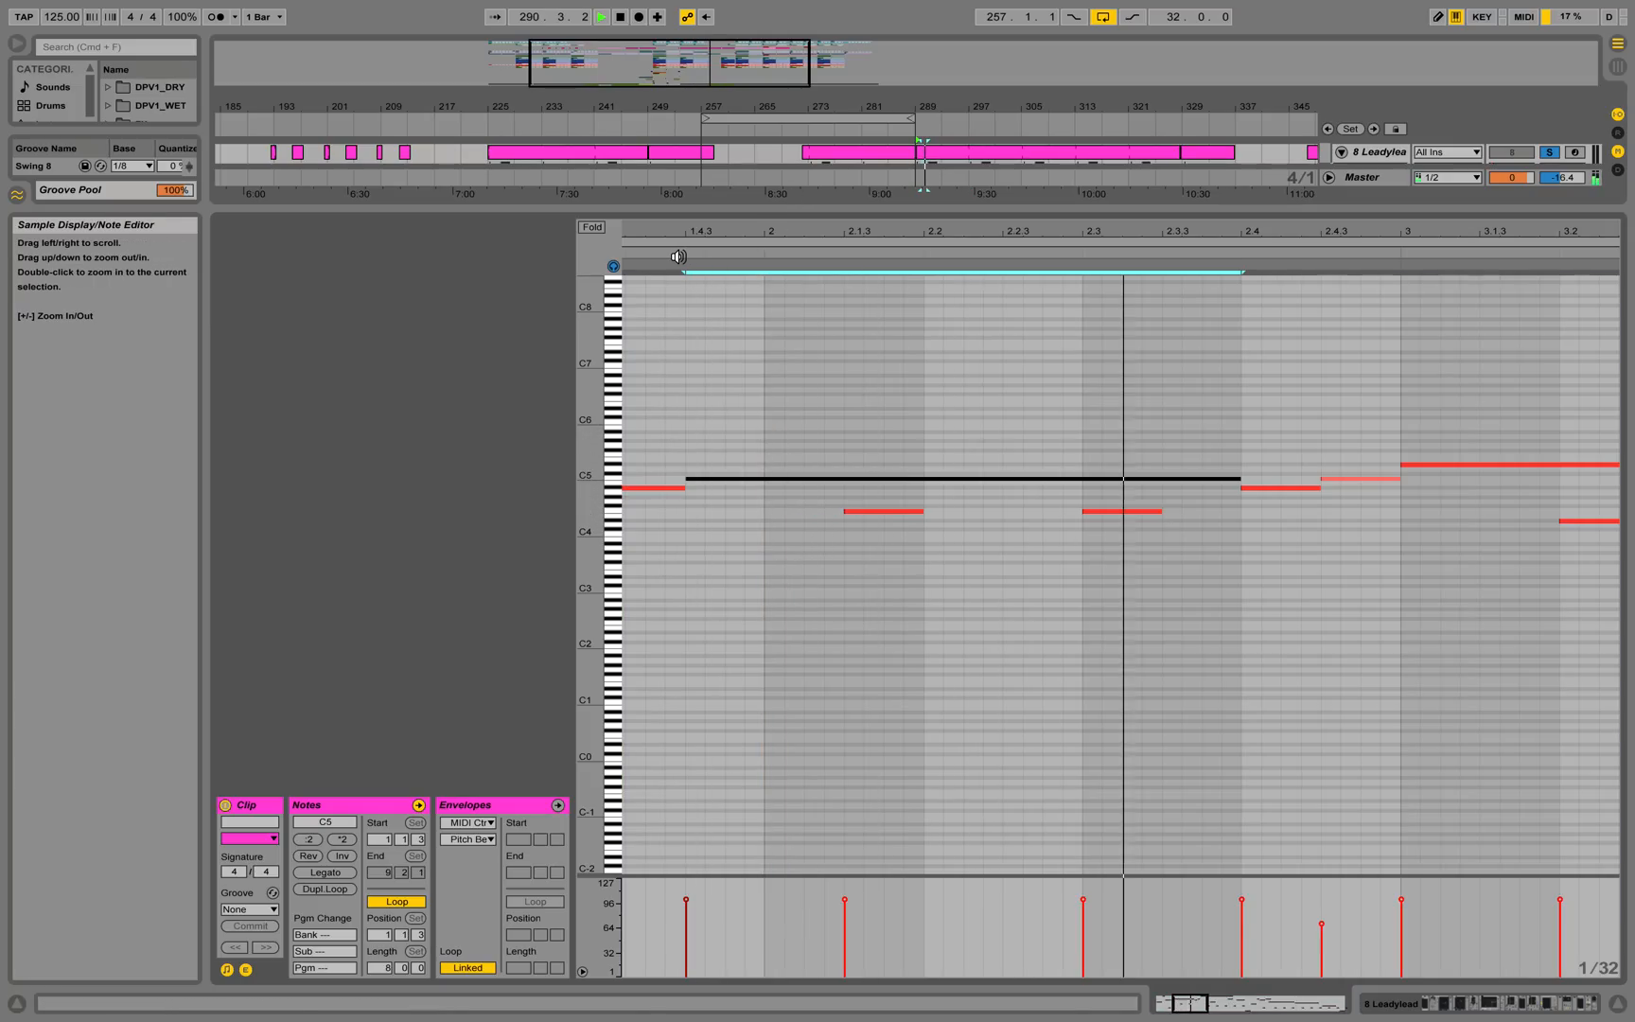
left_click_drag(1011, 234, 1011, 123)
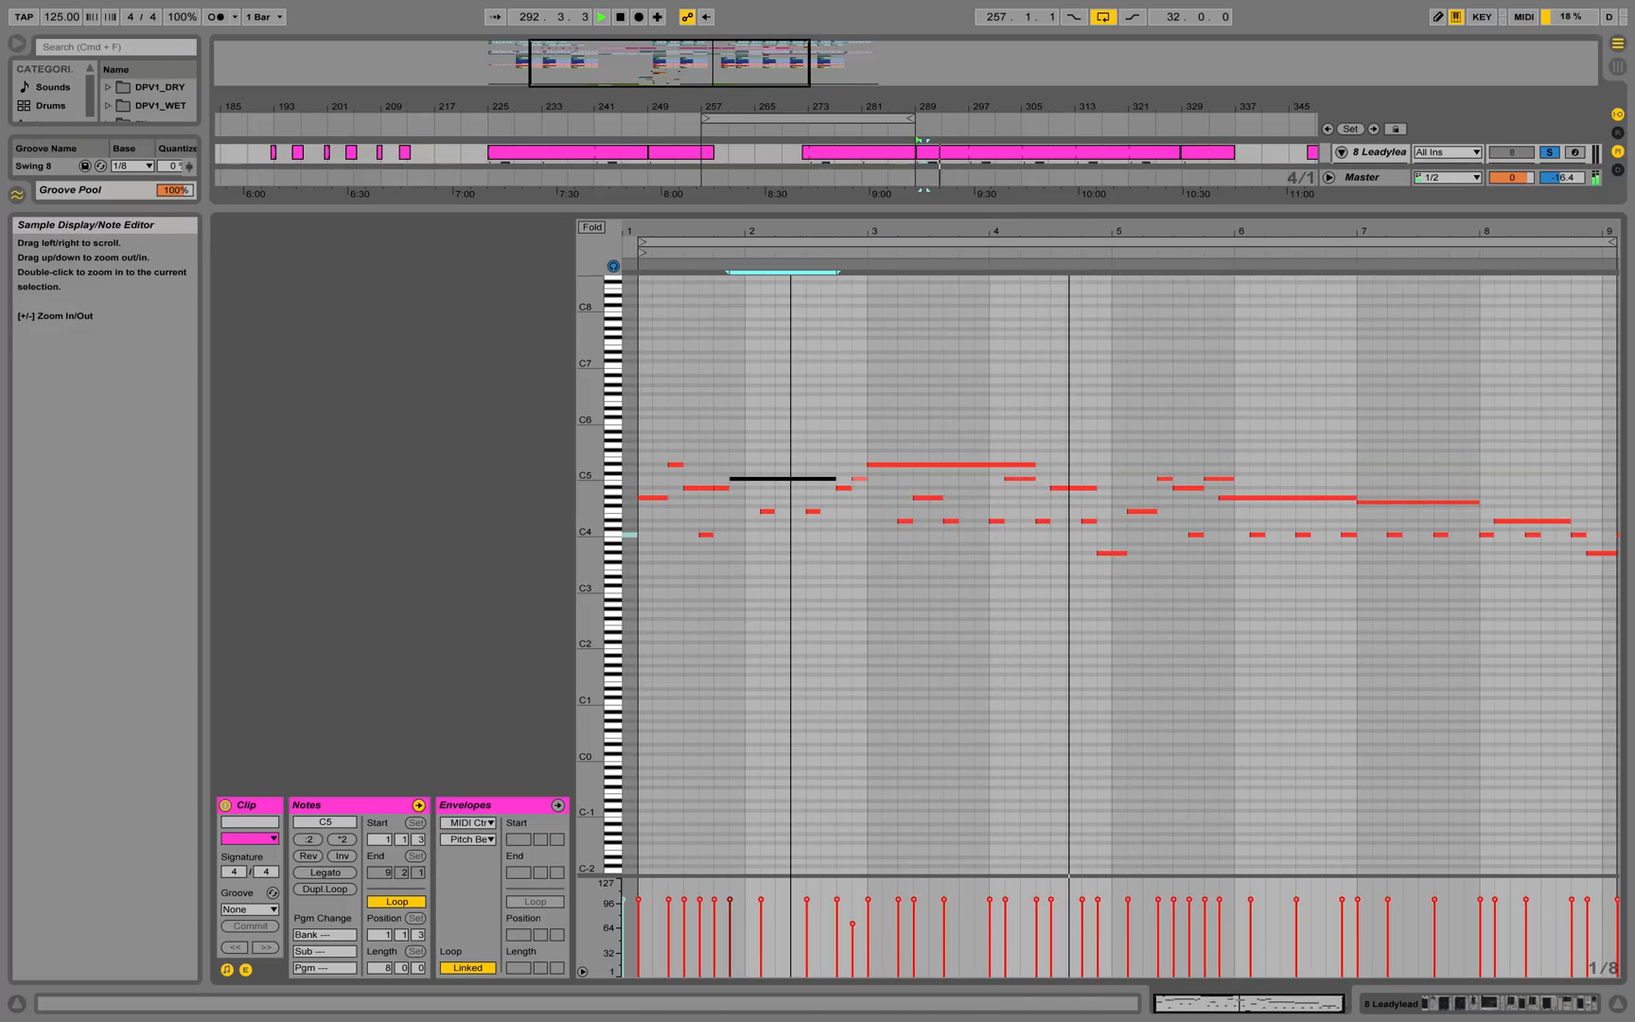
left_click_drag(1011, 234, 1011, 224)
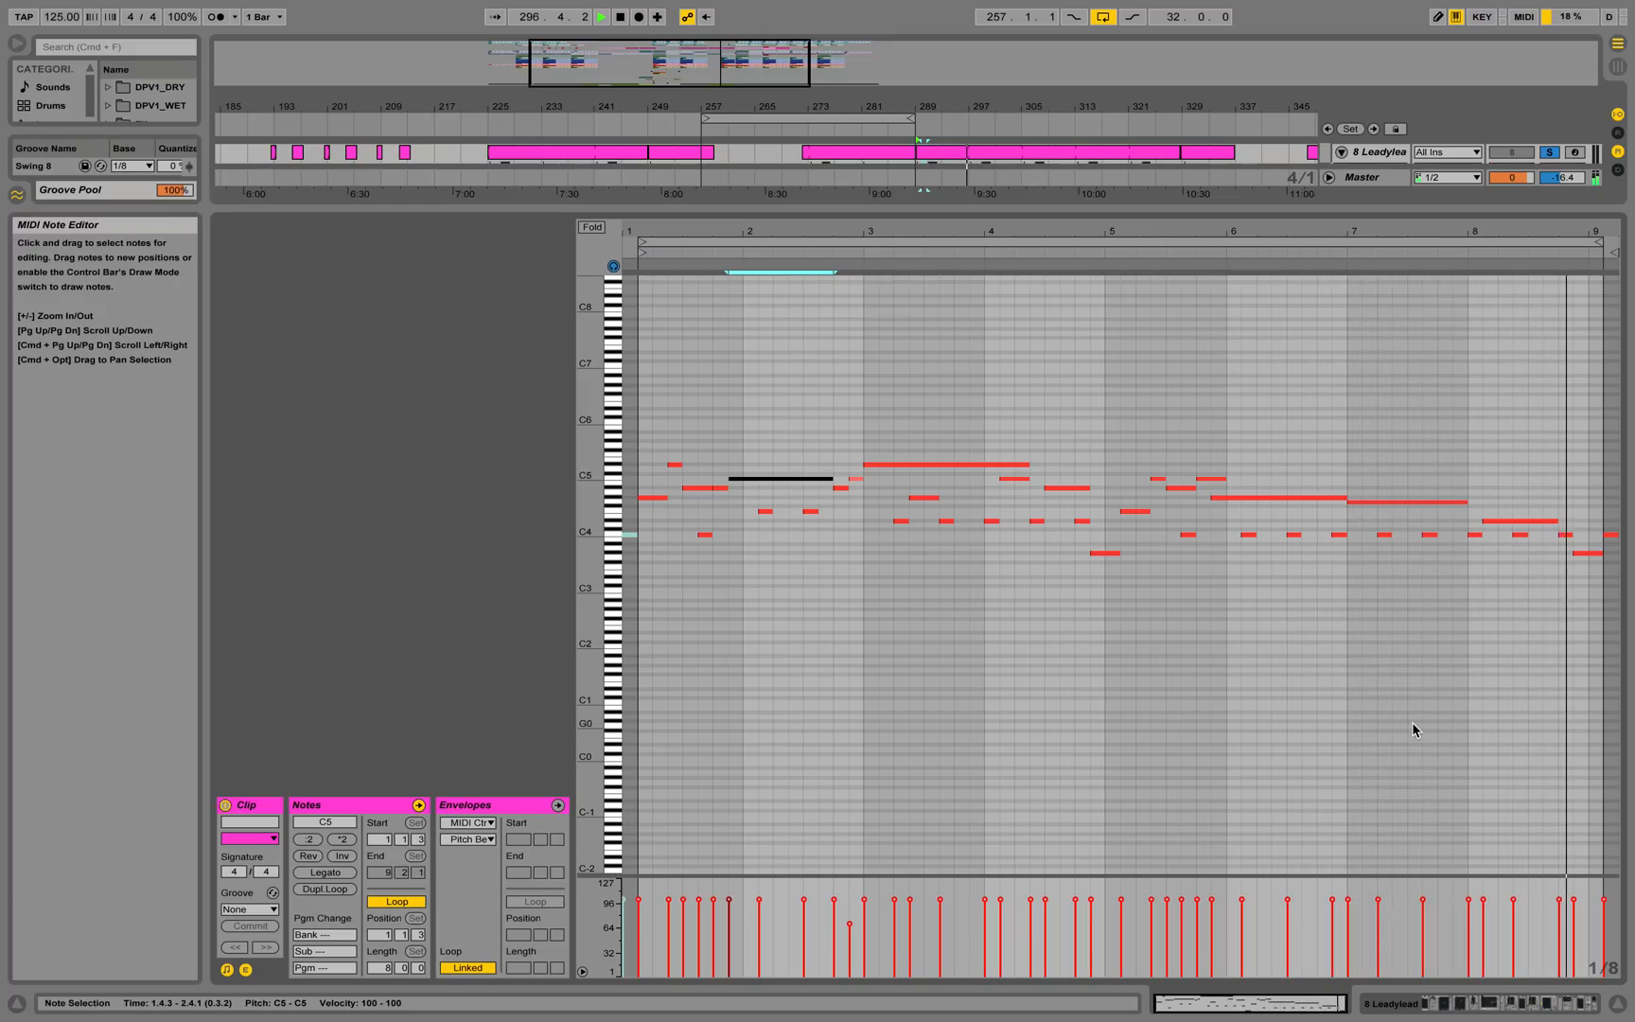
key("space")
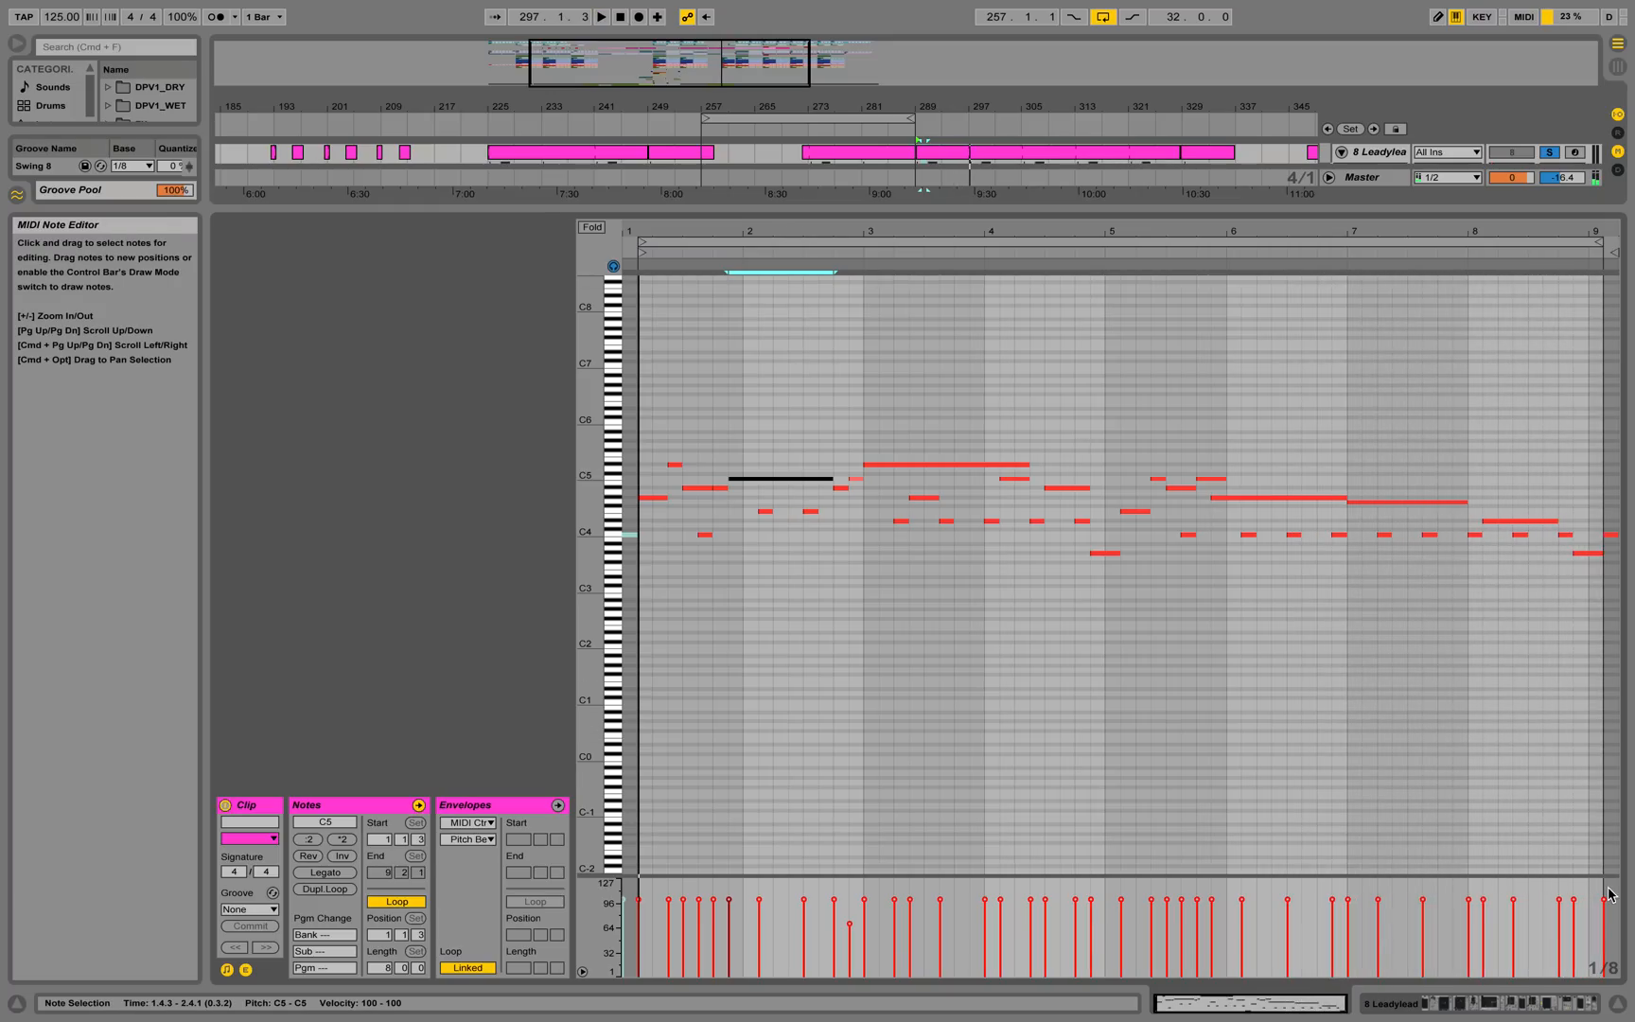
left_click(1494, 997)
scroll(1425, 322, "up", 3)
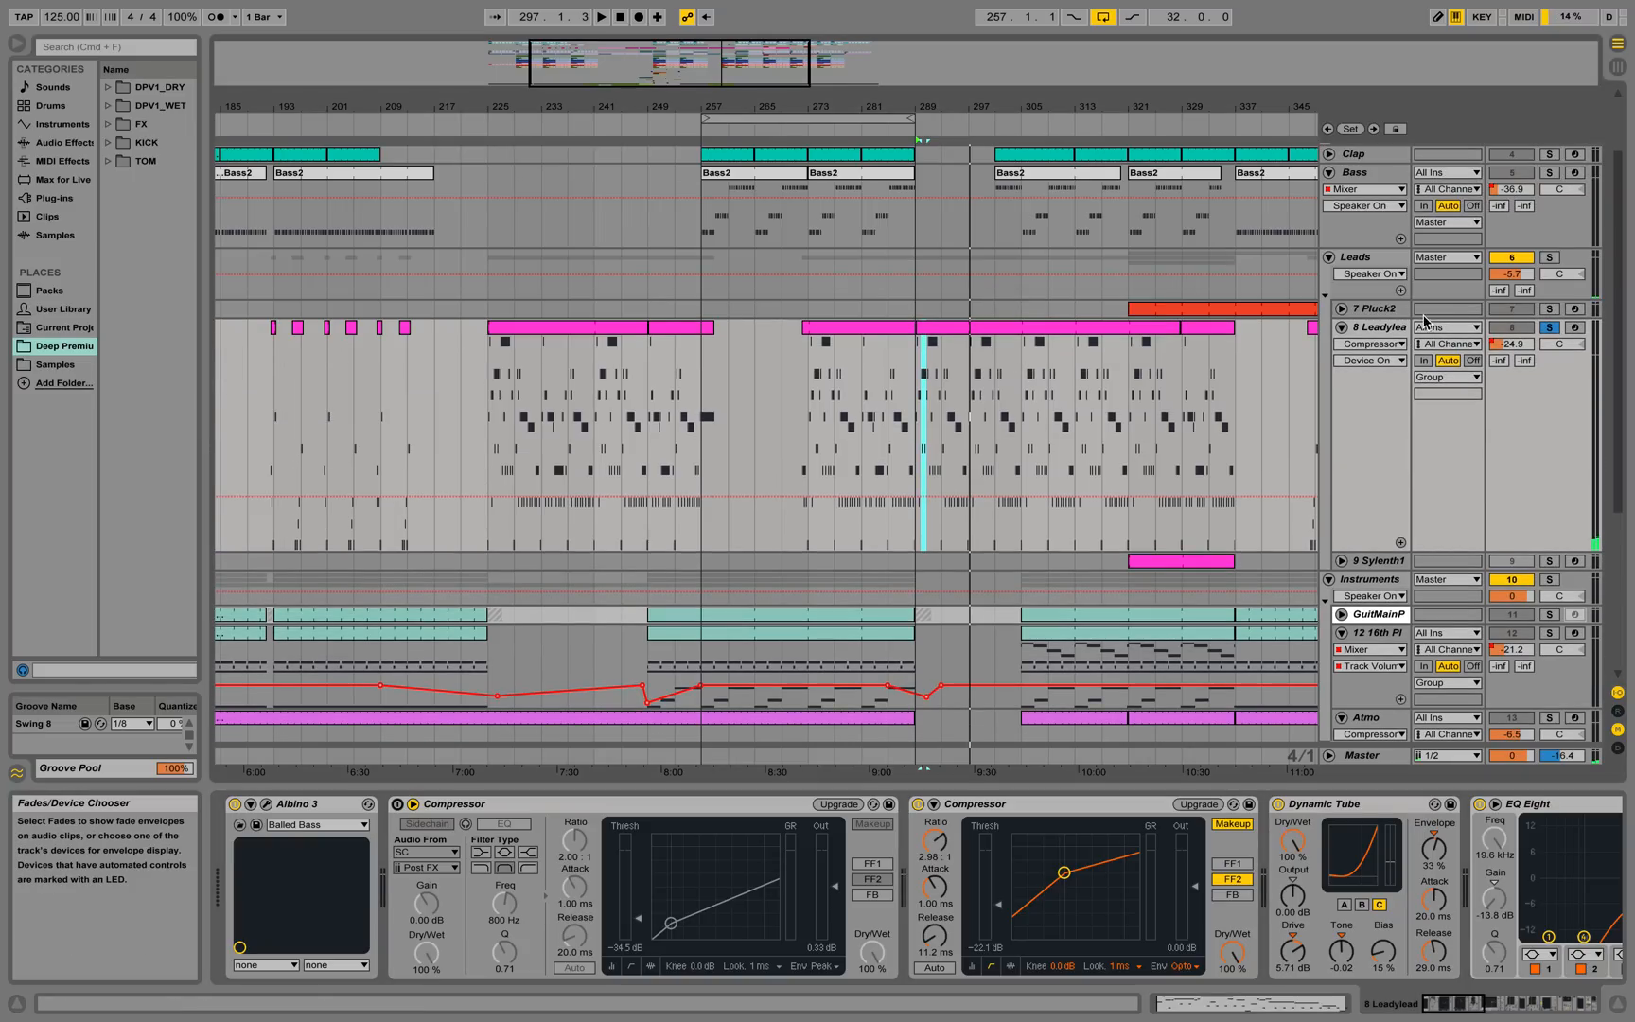
left_click(977, 125)
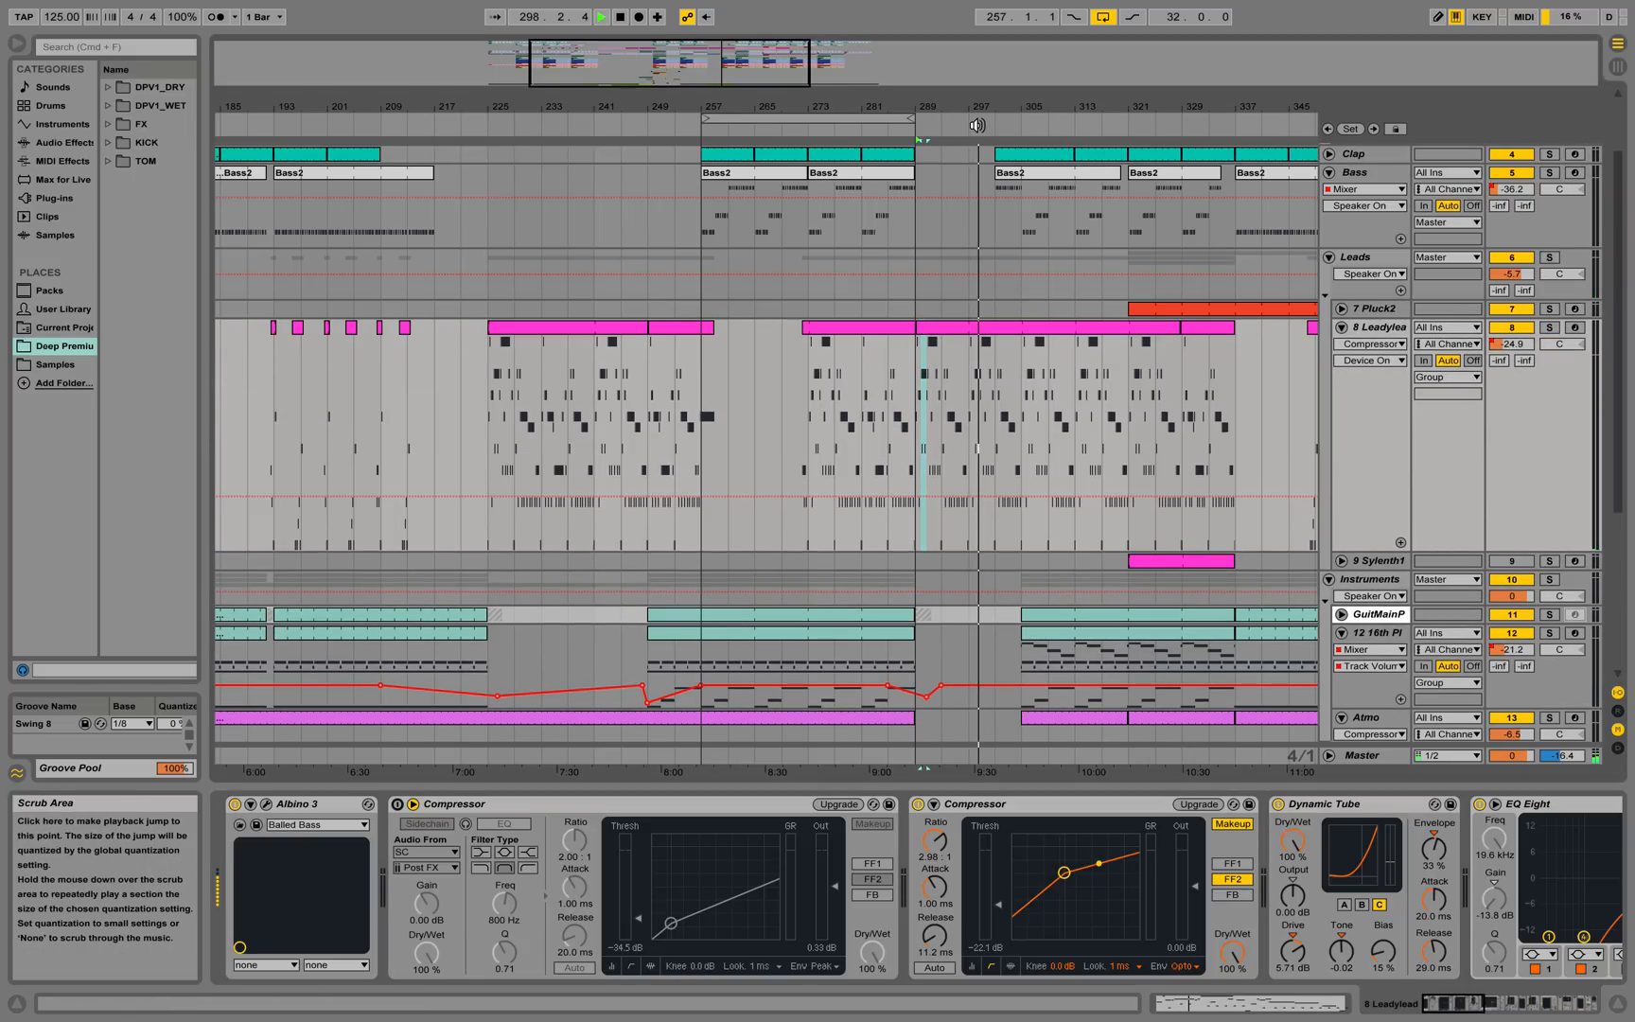
scroll(966, 384, "down", 2)
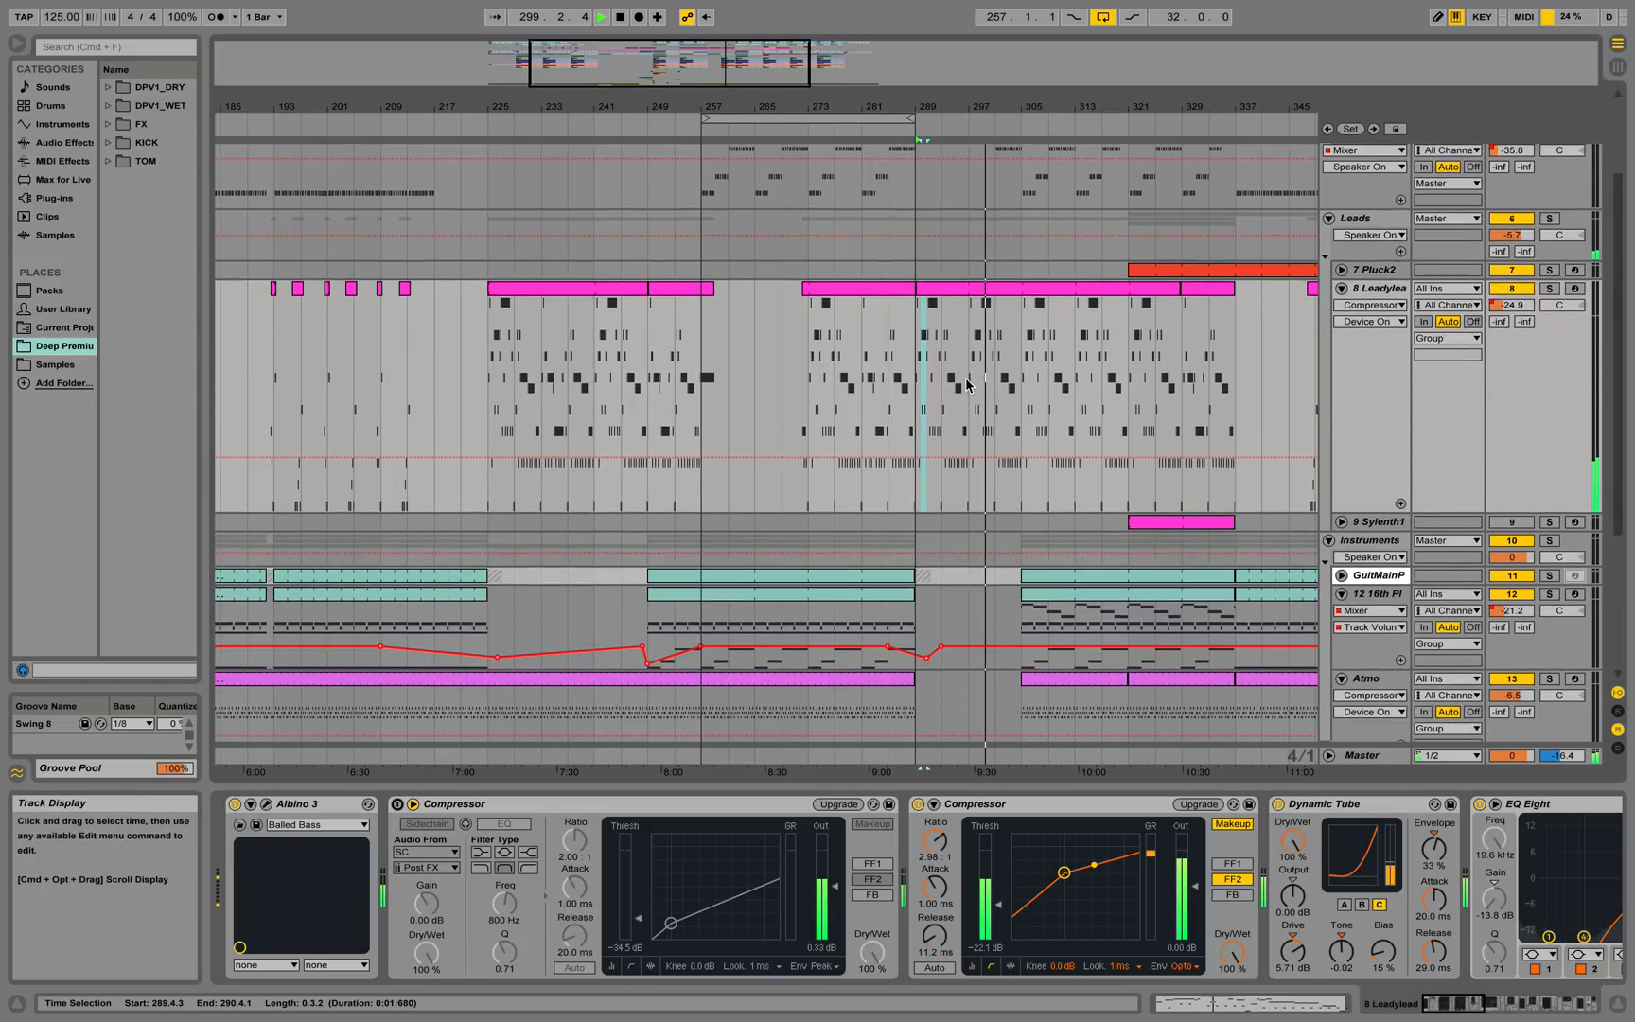
scroll(966, 384, "down", 10)
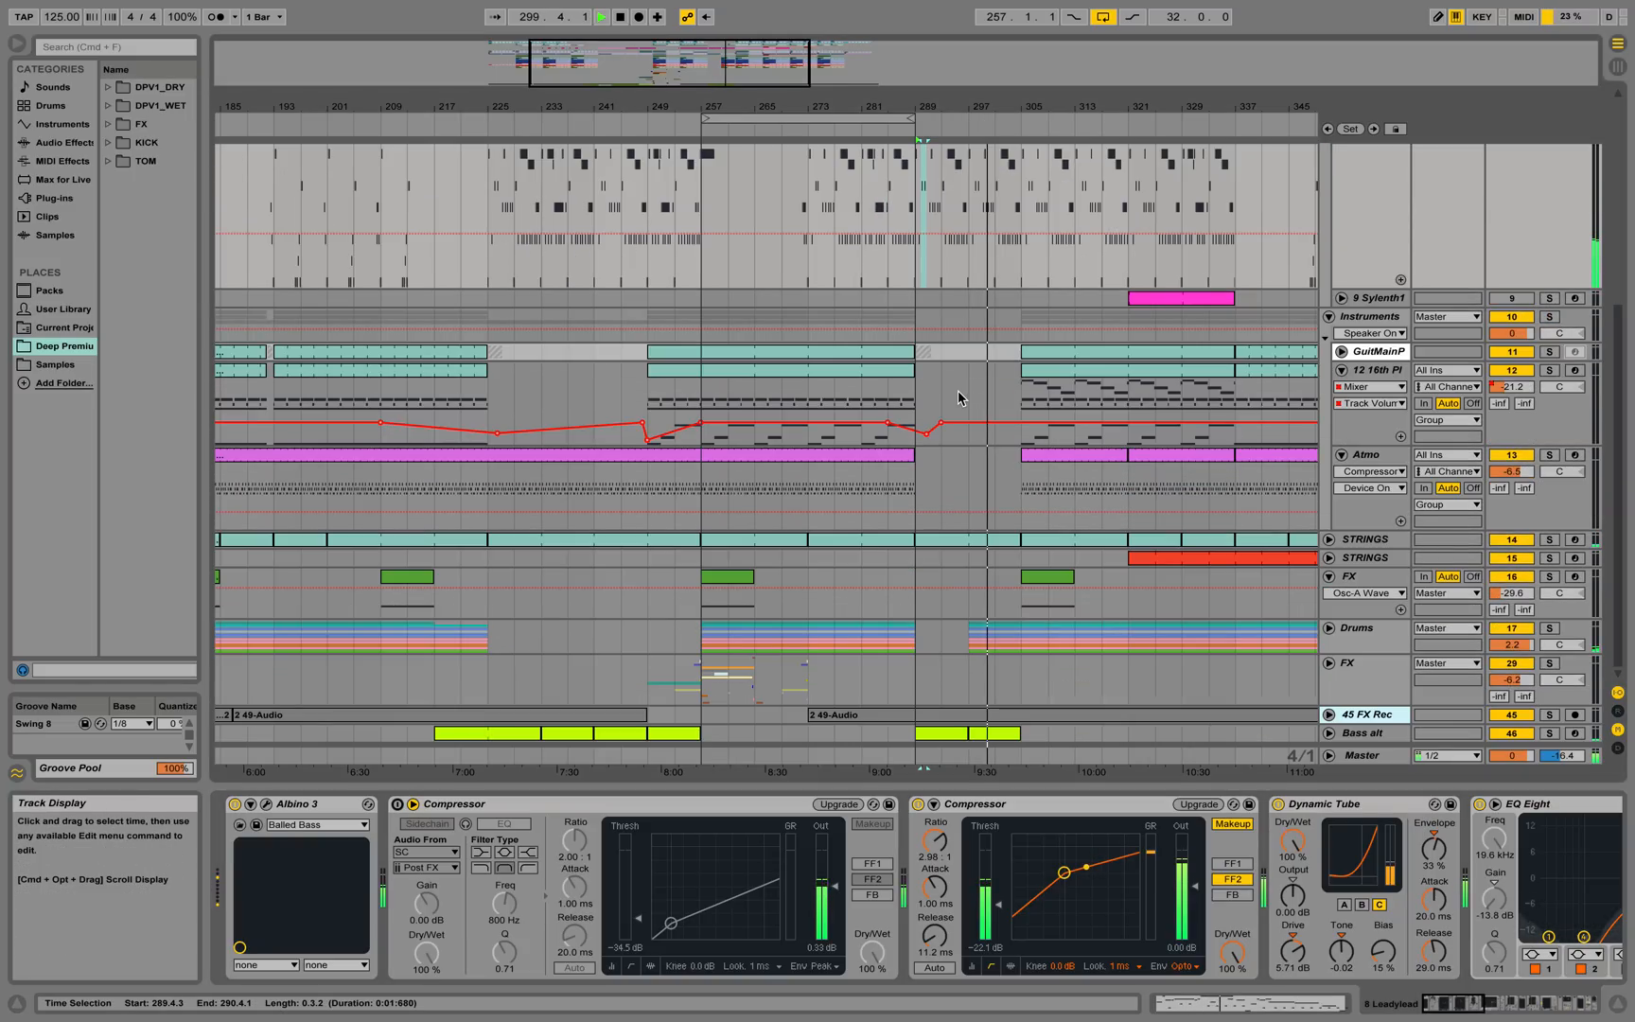
Stop playback, unfold the Bass alt track, and play its clip at bar 289 in solo
key("space")
left_click(1353, 741)
left_click(1330, 732)
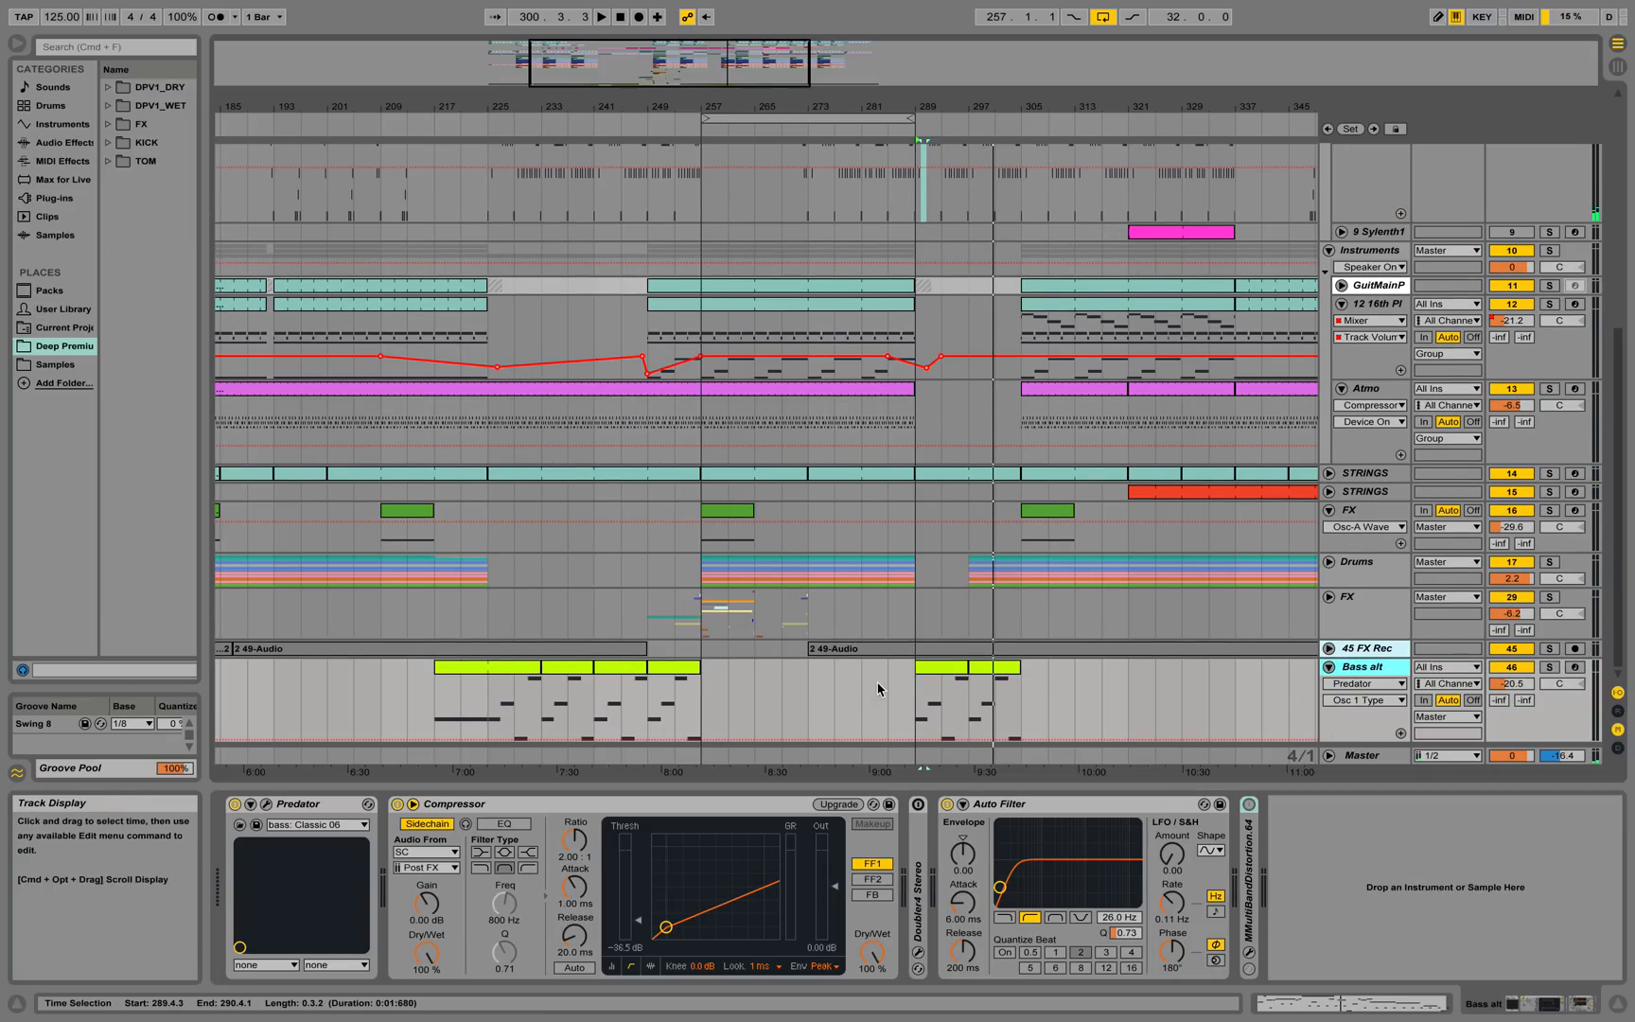
left_click(922, 670)
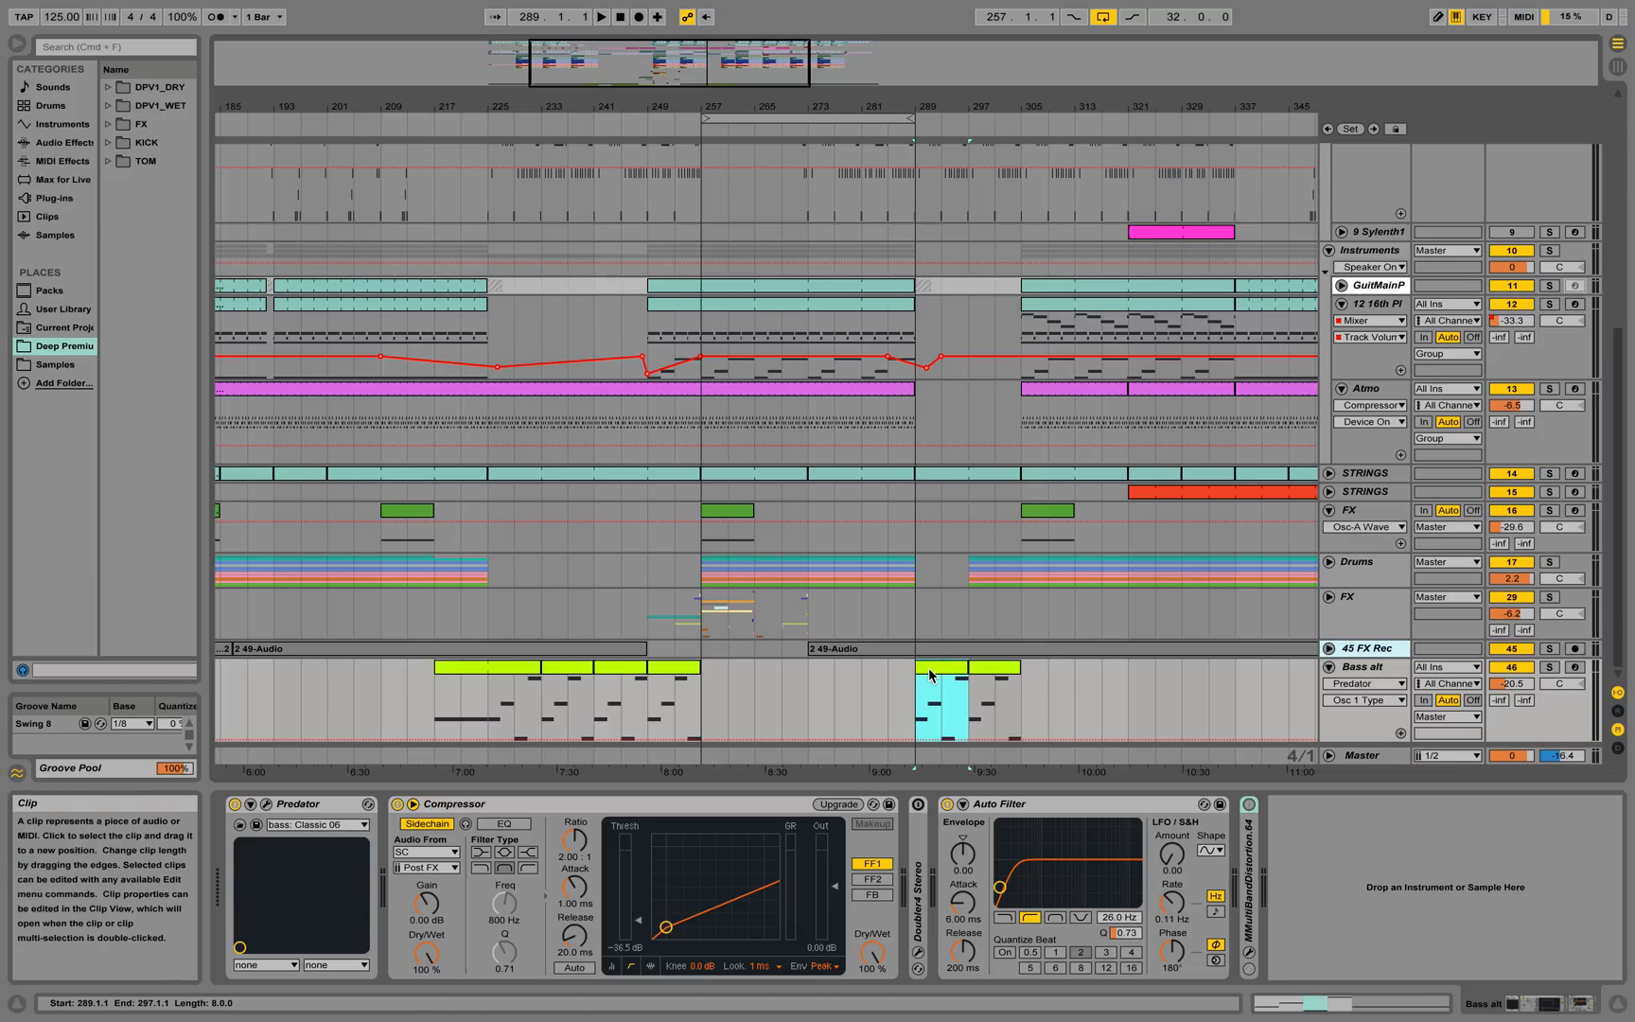
left_click(1550, 668)
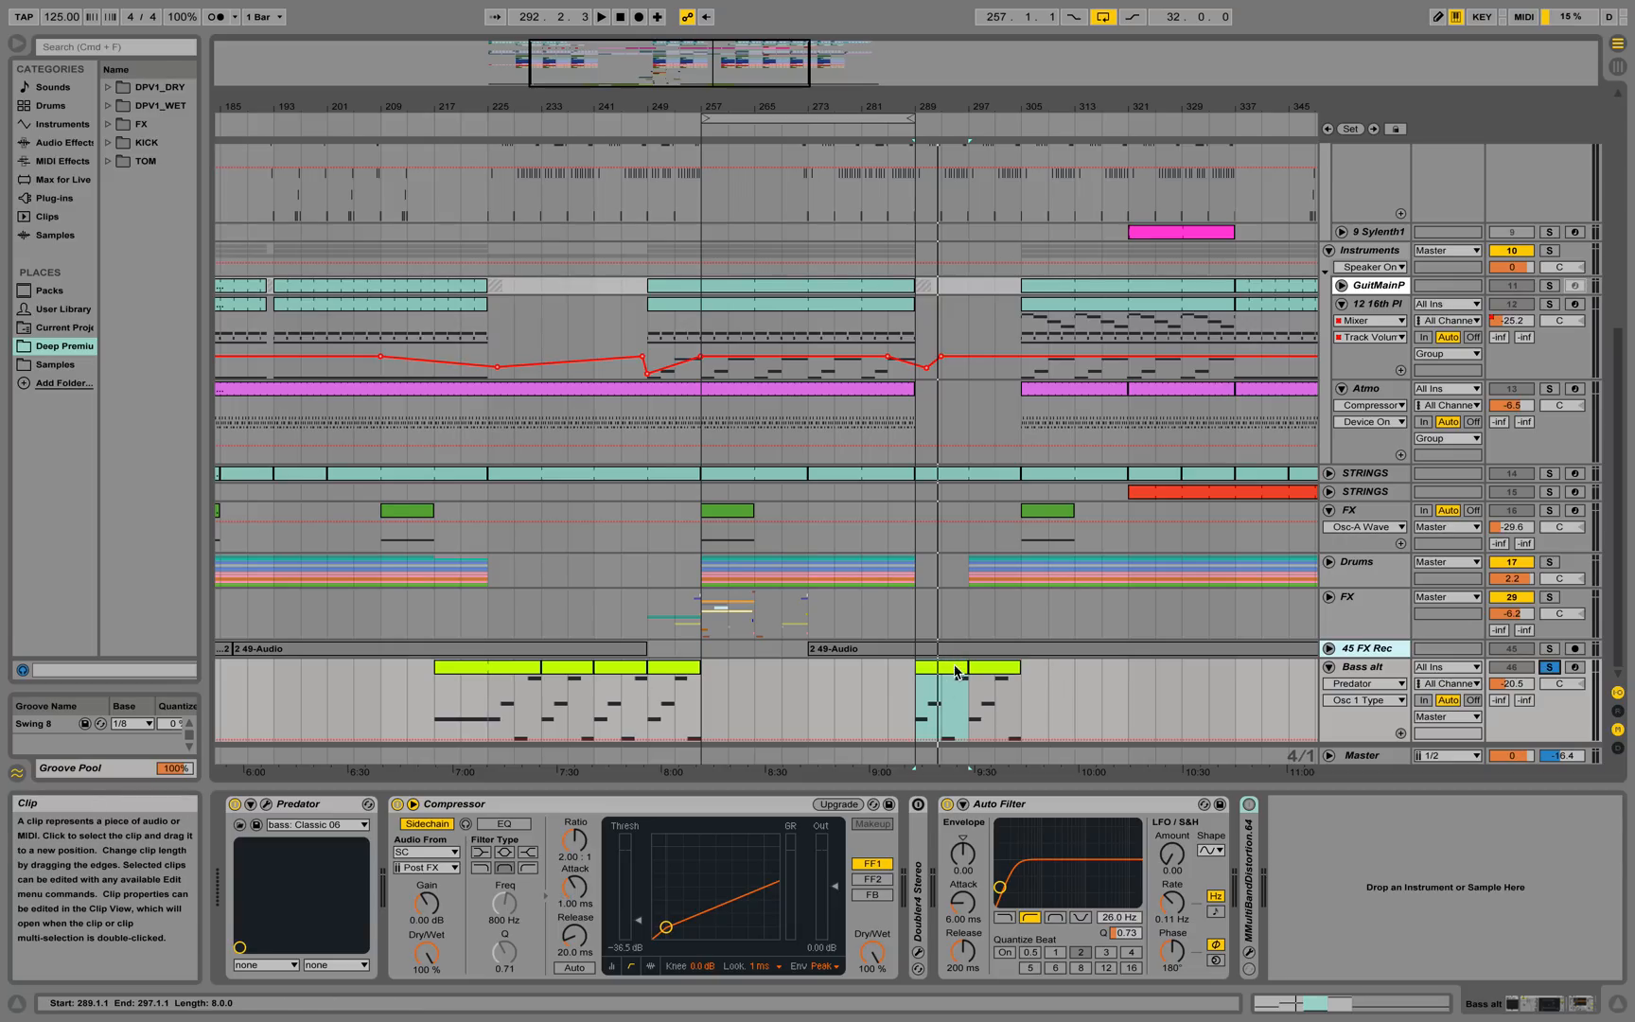
Turn off Bass alt's solo and play the full mix from bar 297
left_click(968, 697)
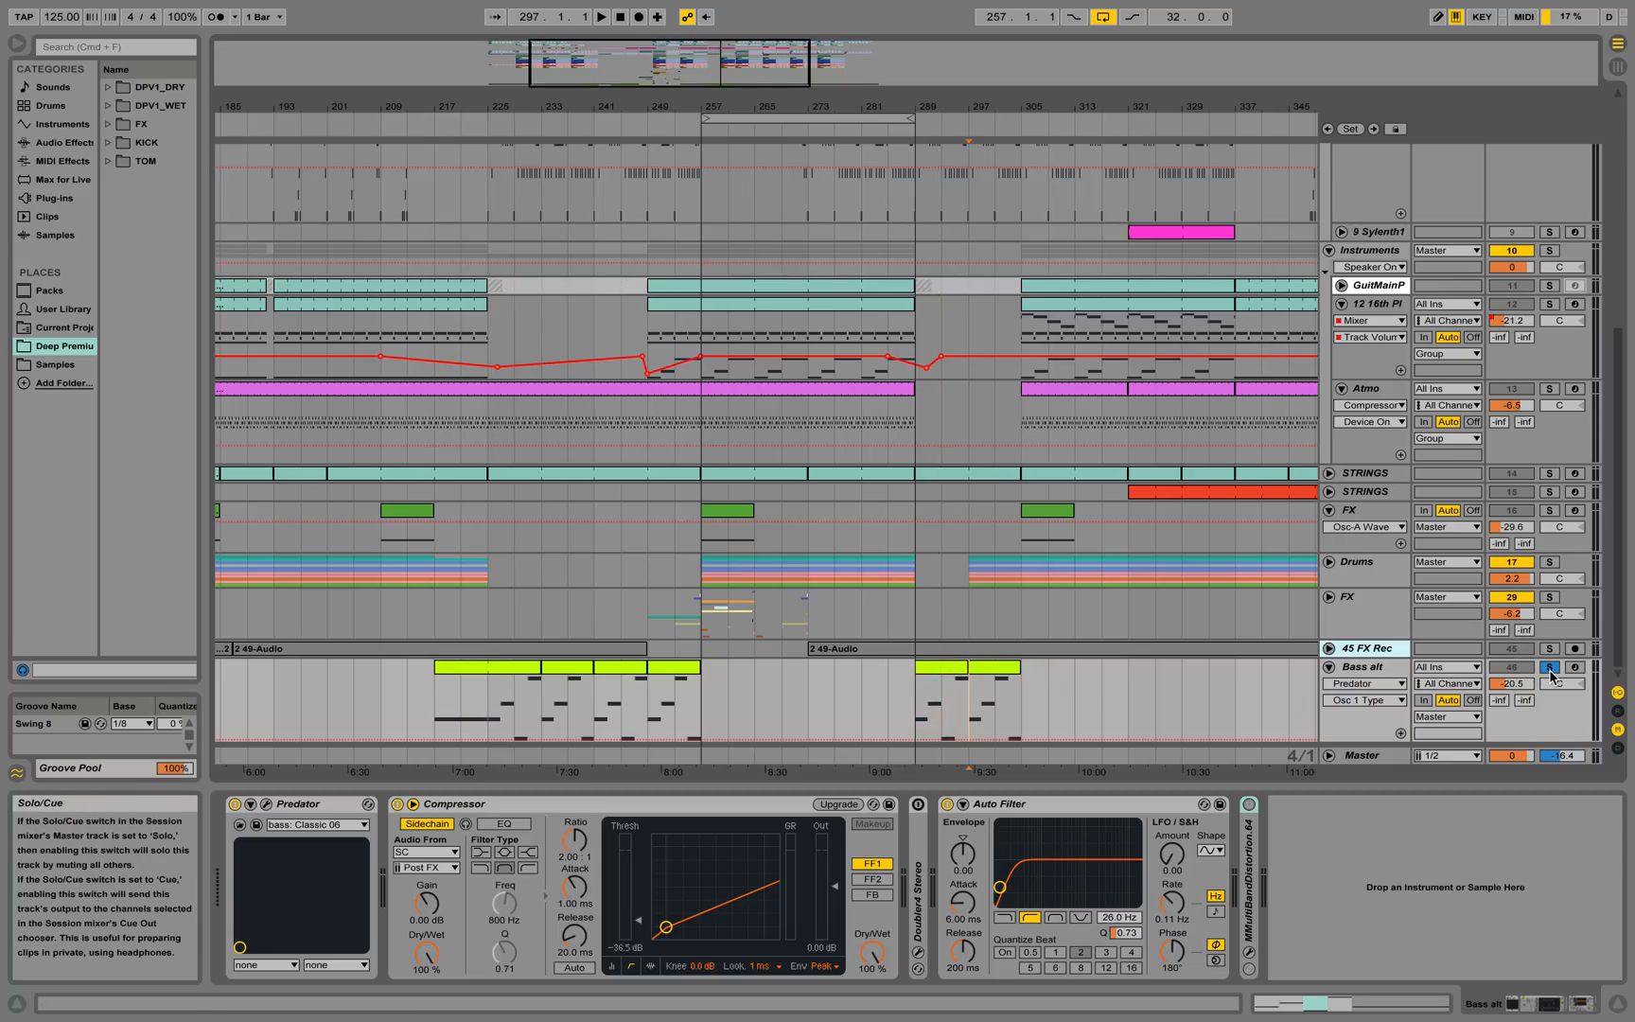
key("space")
scroll(1273, 542, "up", 4)
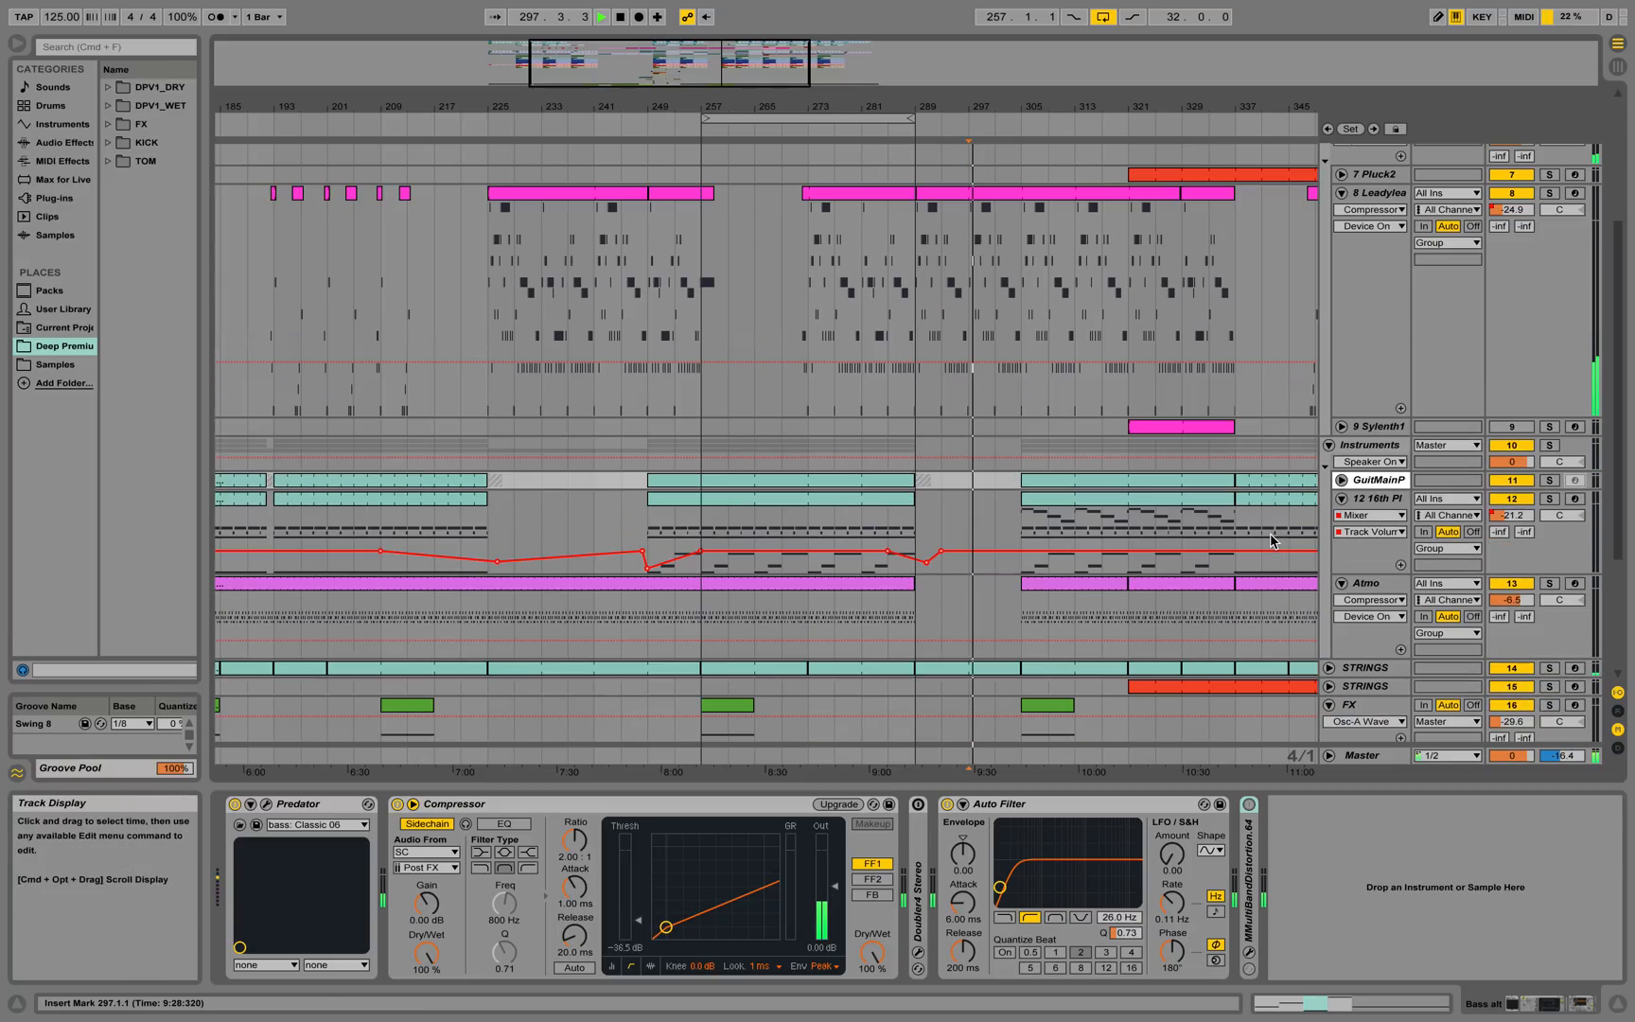
scroll(1273, 541, "up", 4)
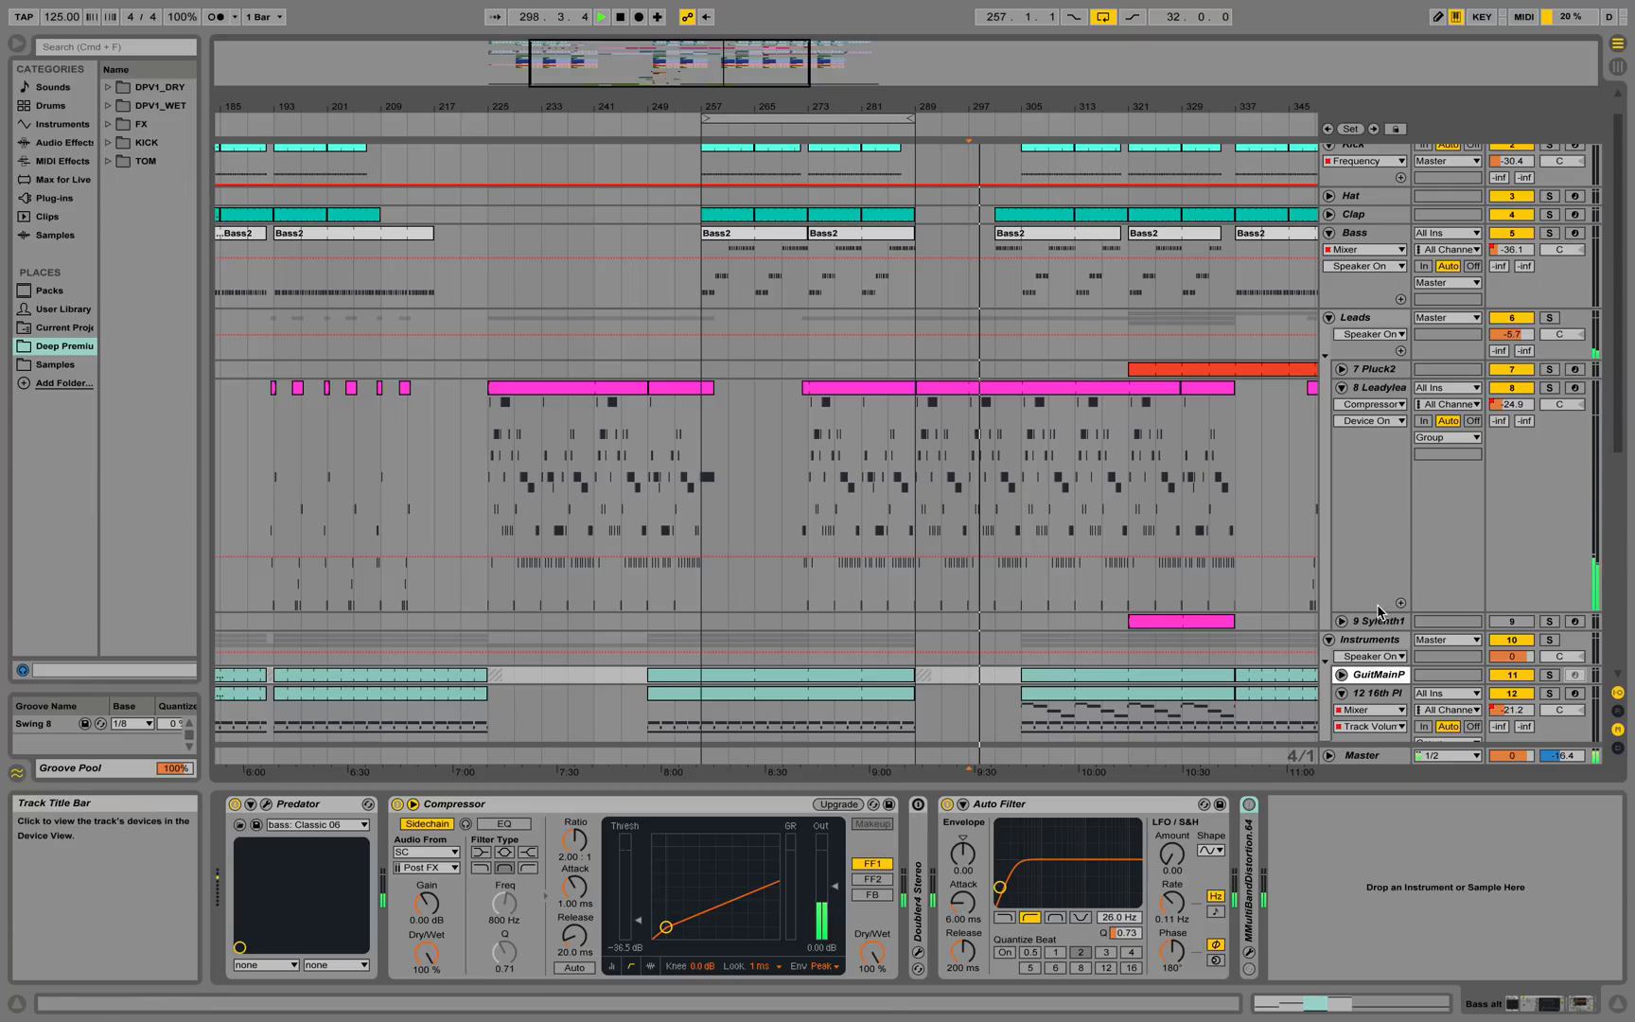
Collapse the Leadylead track and reduce the height of the 12 16th Pluck track while the mix plays
left_click_drag(1380, 610, 1366, 407)
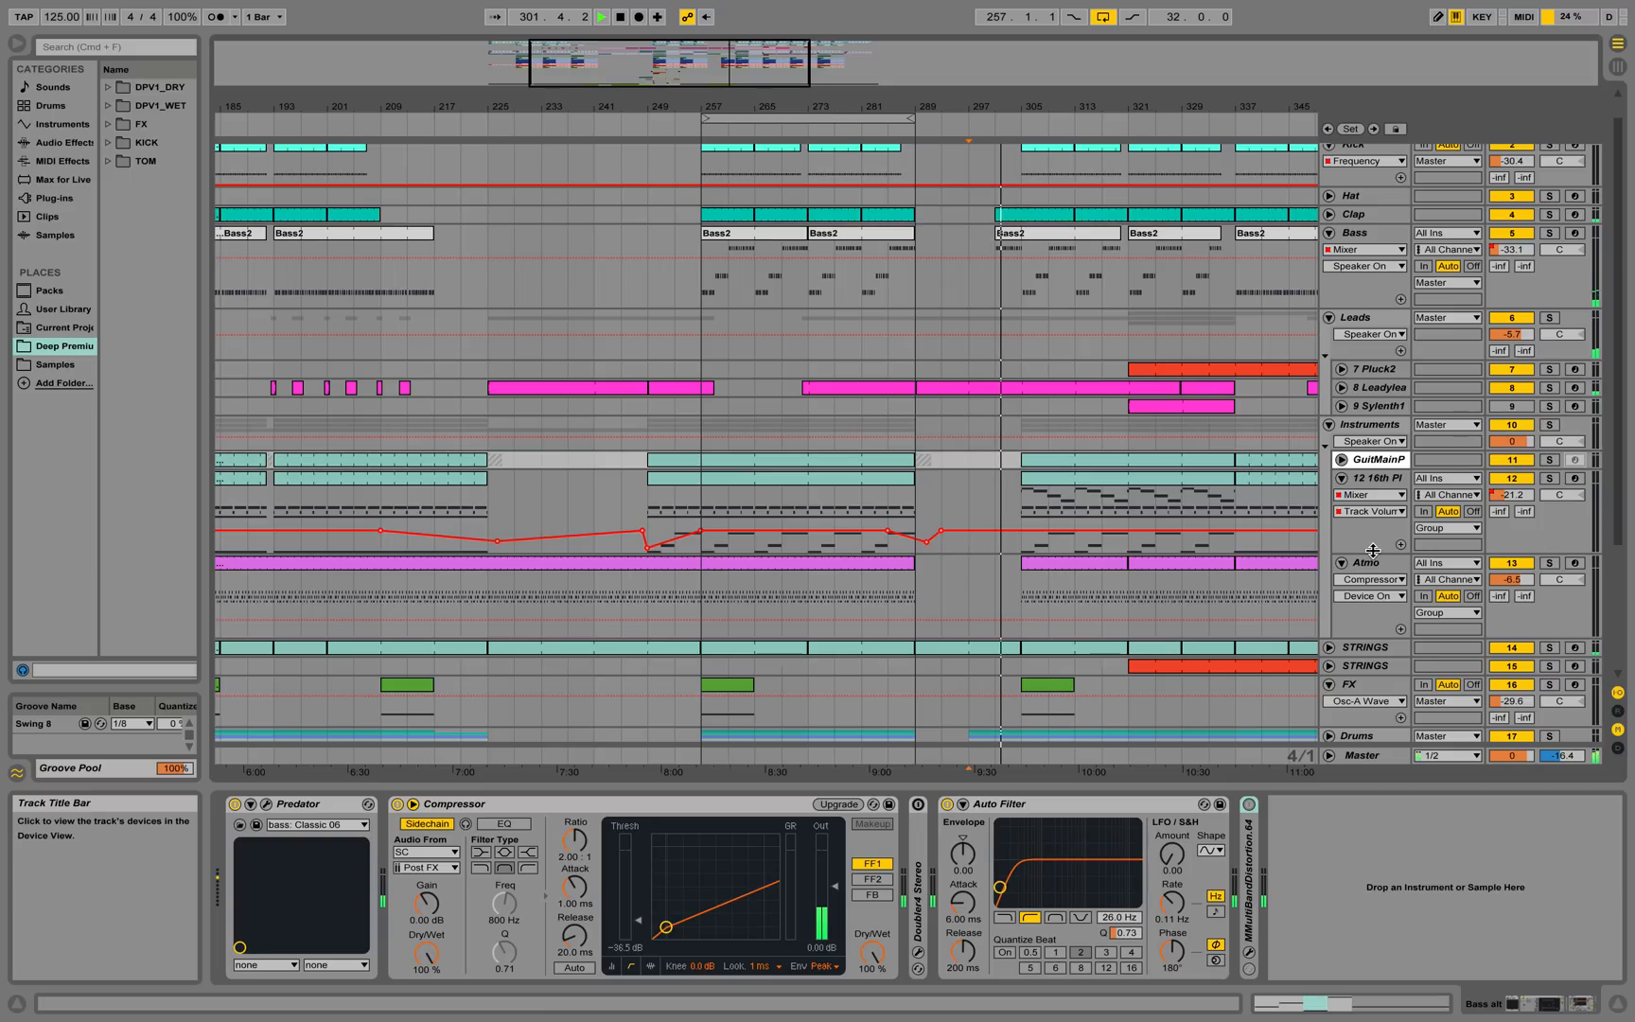
left_click_drag(1372, 550, 1372, 516)
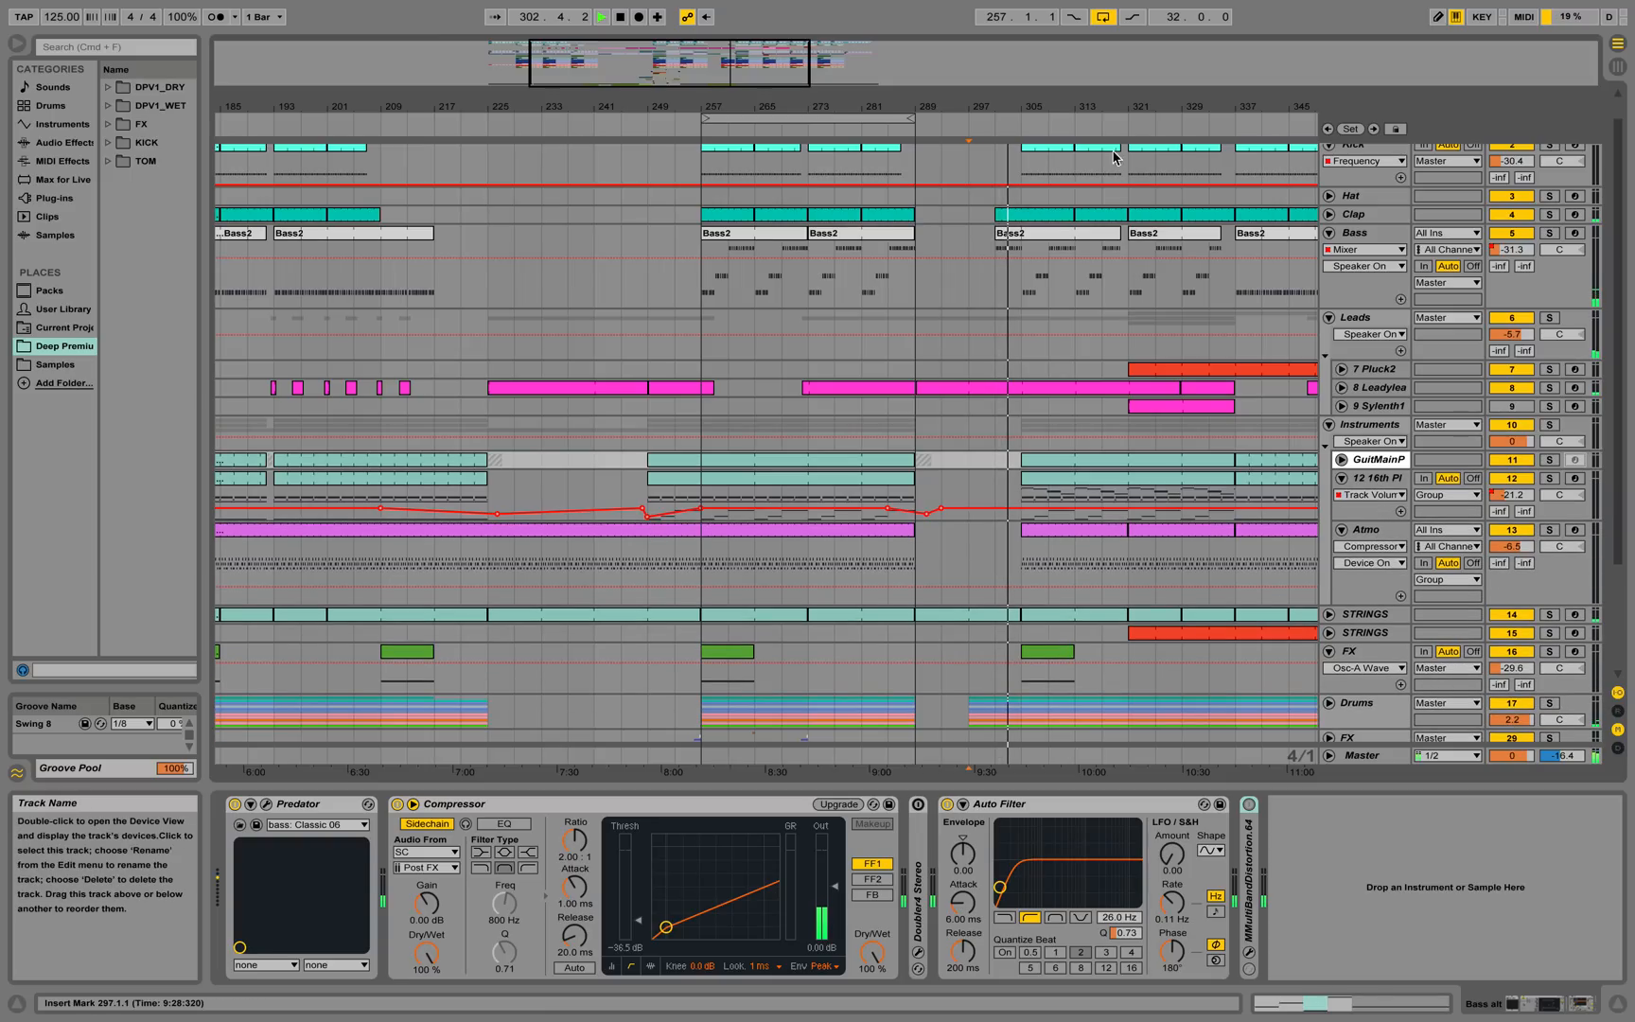
scroll(861, 284, "right", 10)
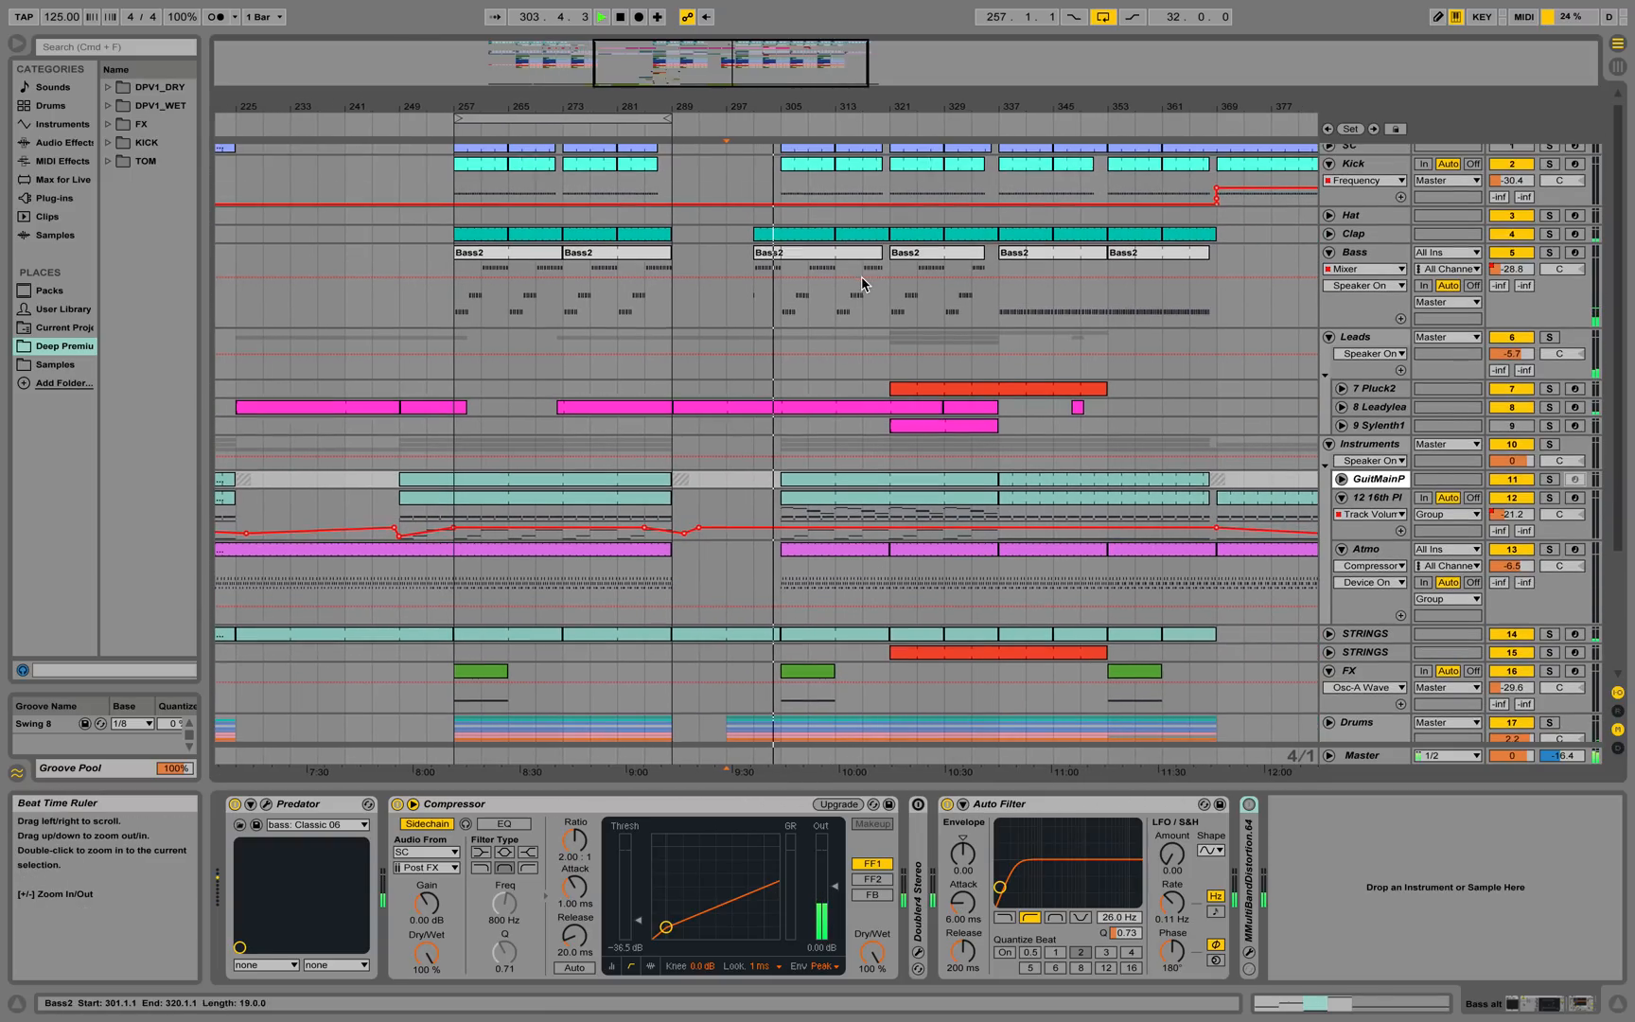
scroll(862, 282, "up", 1)
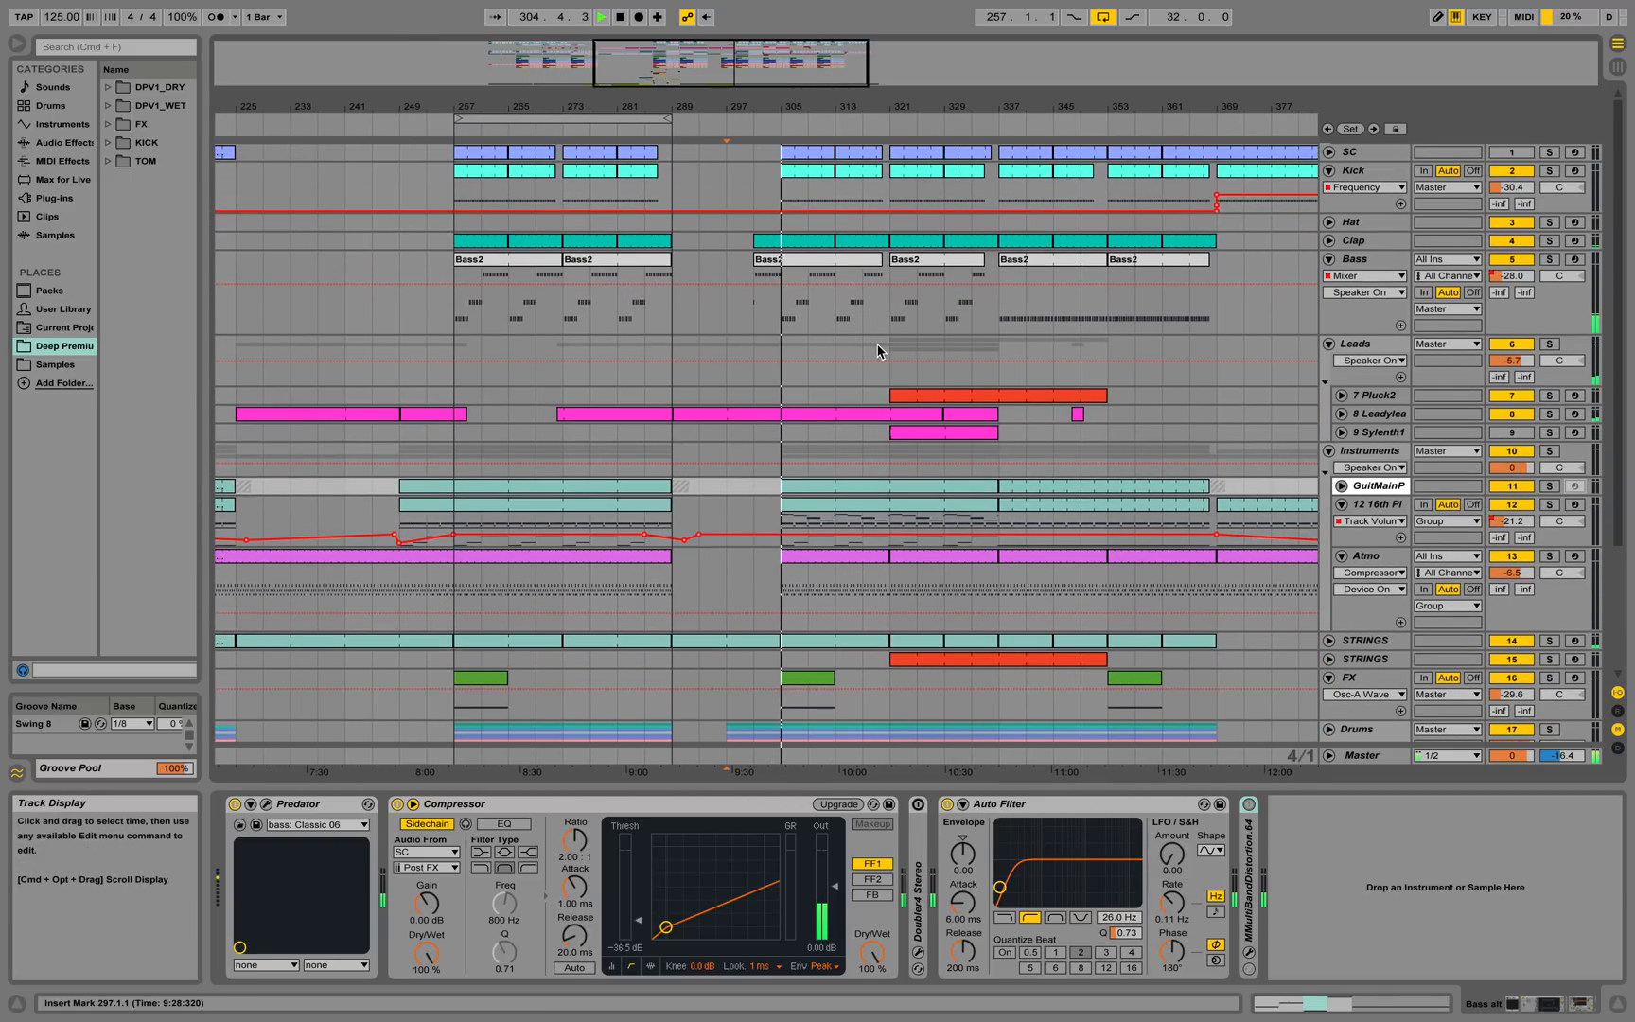
left_click_drag(798, 106, 801, 80)
Show the device chain of the teal STRINGS track from its start and enable its Compressor's sidechain
left_click(1377, 504)
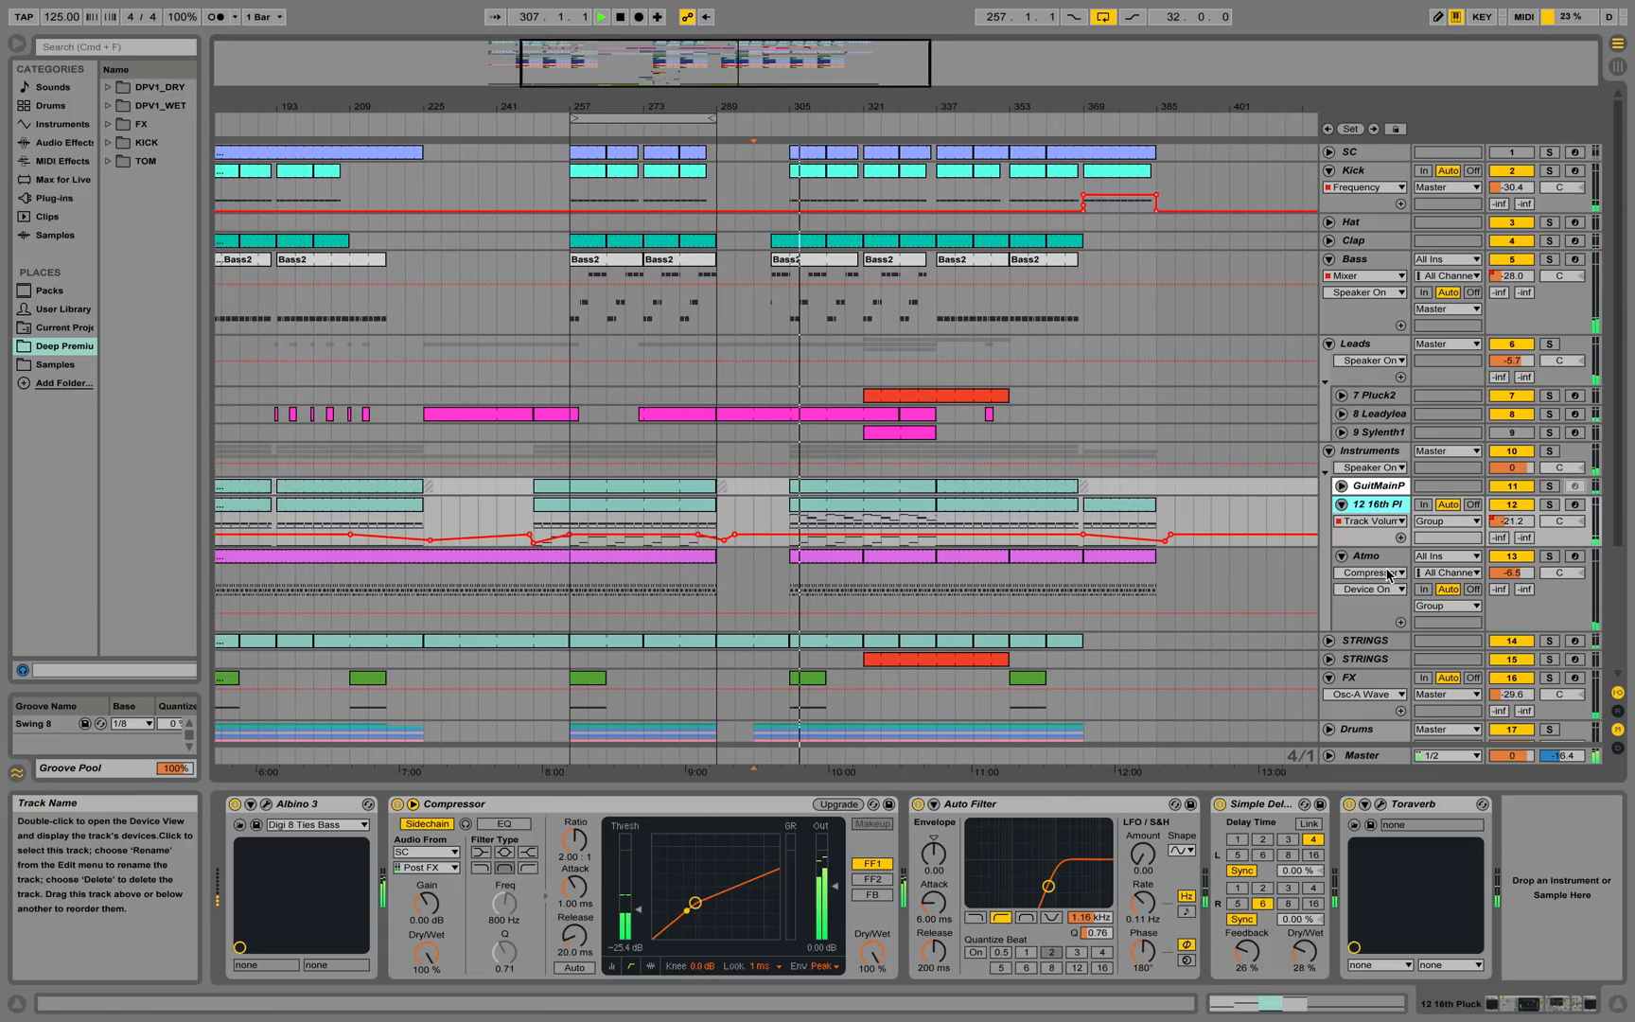
scroll(1382, 579, "down", 5)
double_click(1368, 473)
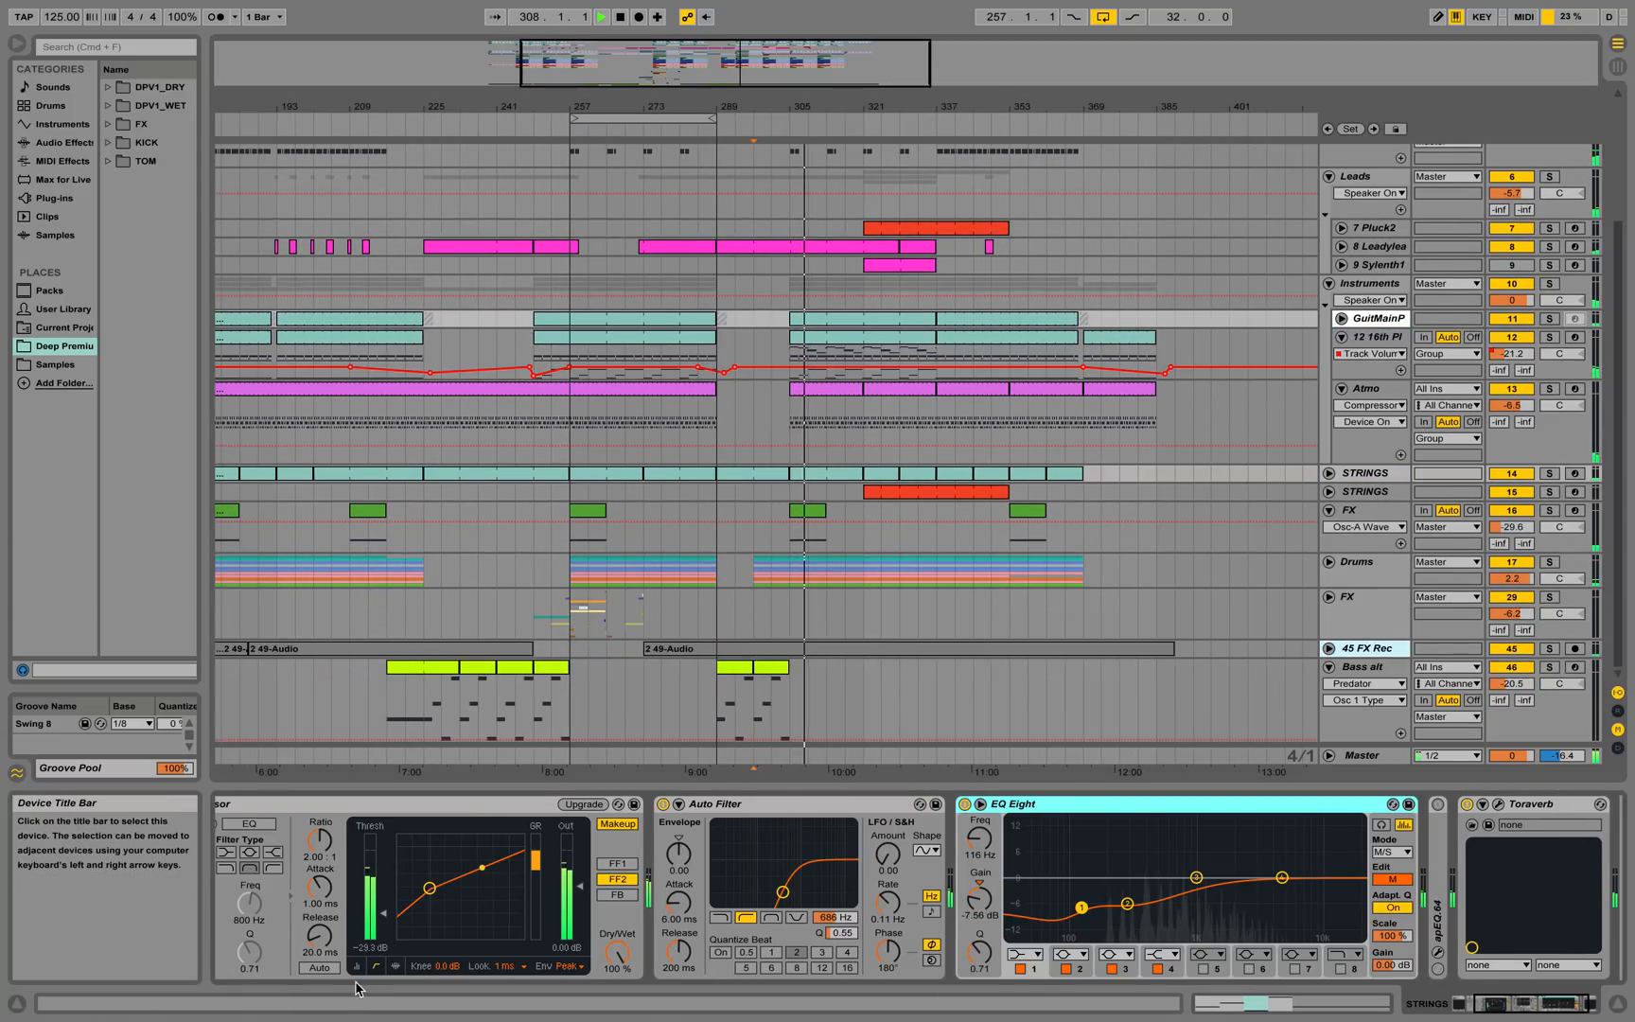
left_click(1484, 1004)
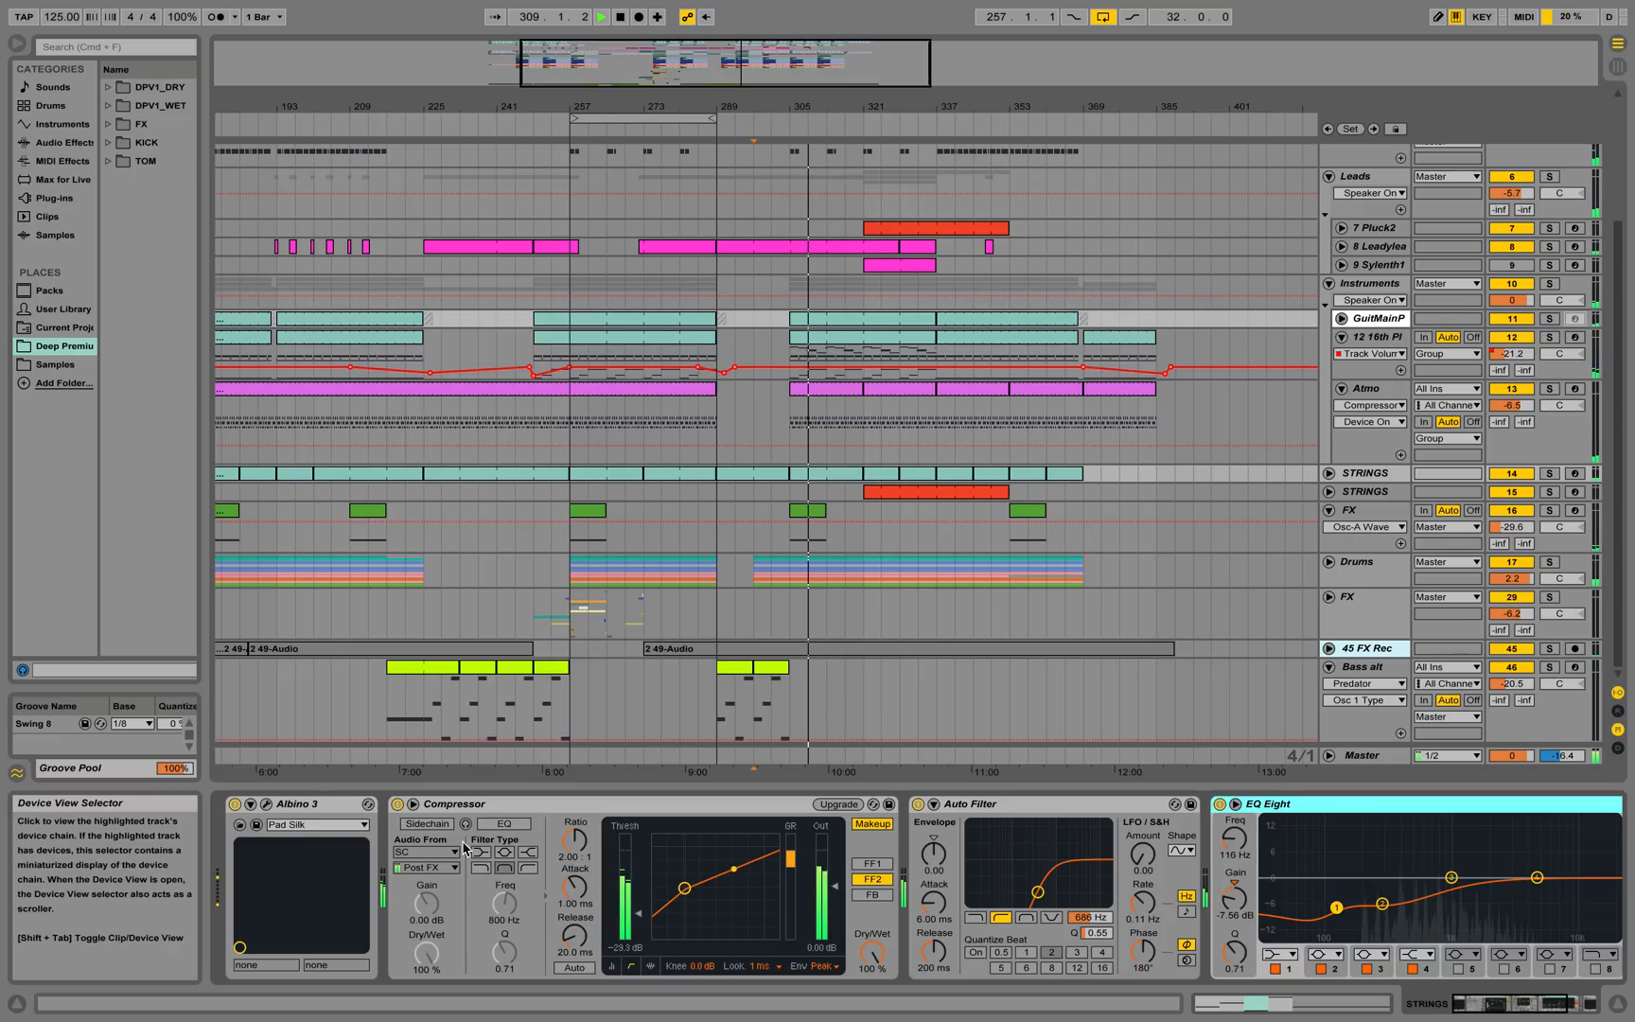
left_click(427, 824)
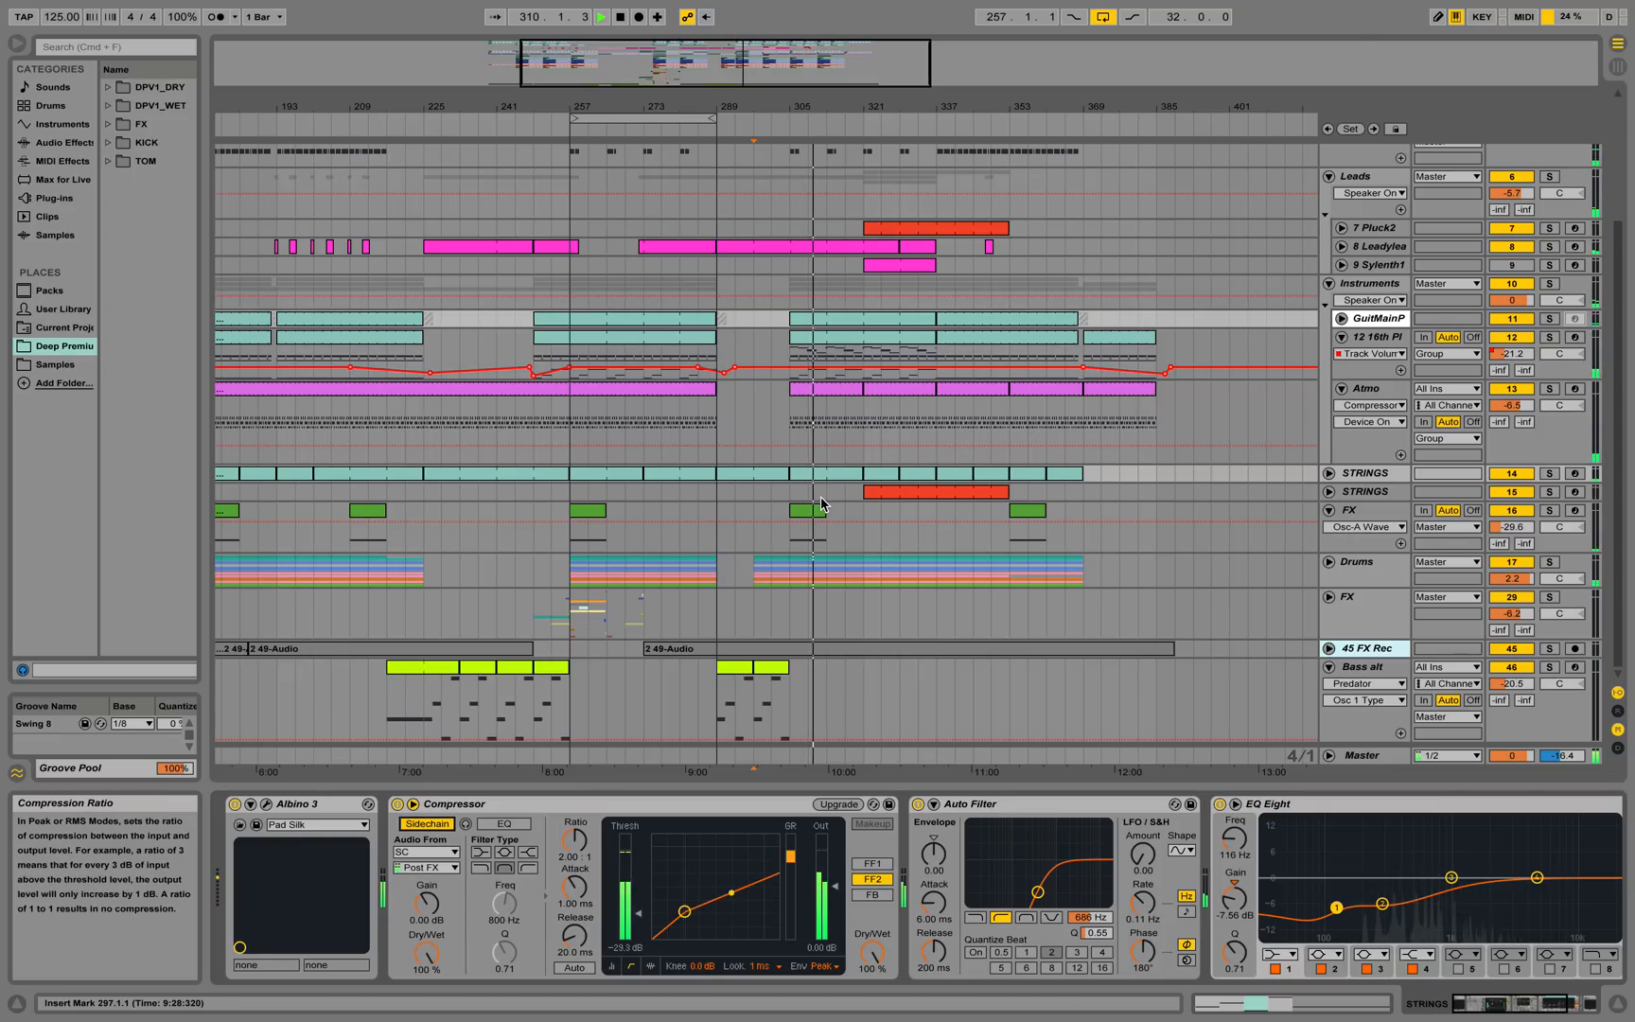
Play from around bar 303, compare the STRINGS Compressor with its sidechain off and on, and stop playback
left_click(836, 339)
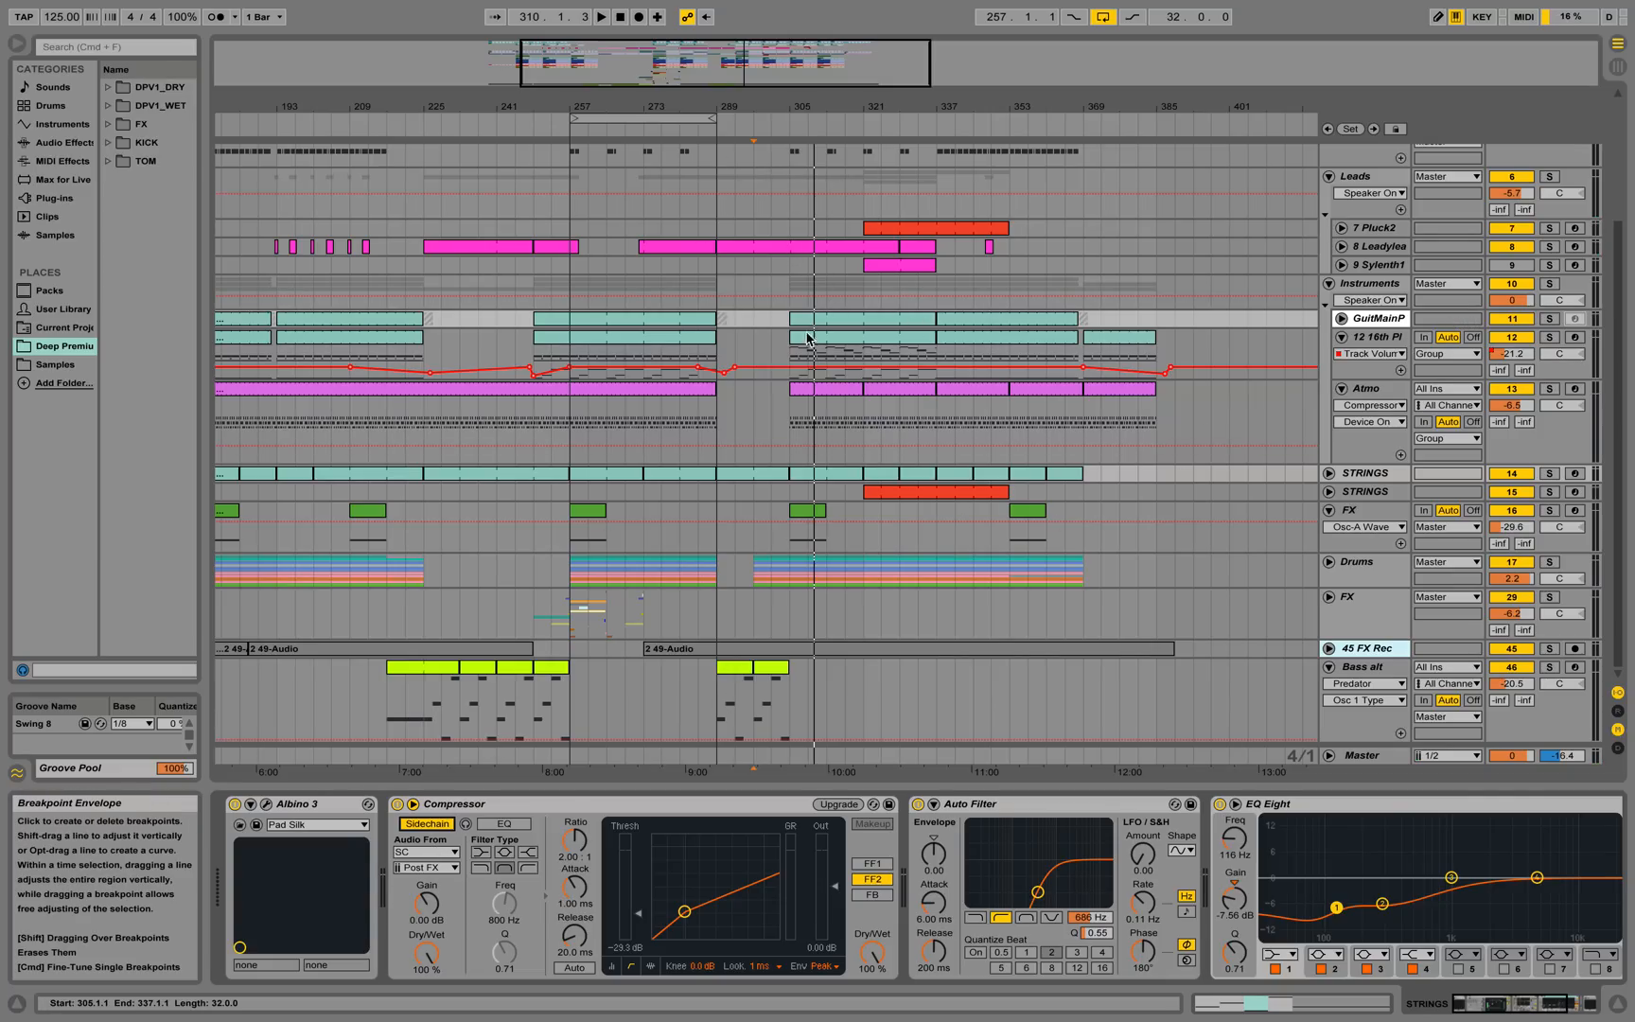
left_click(782, 118)
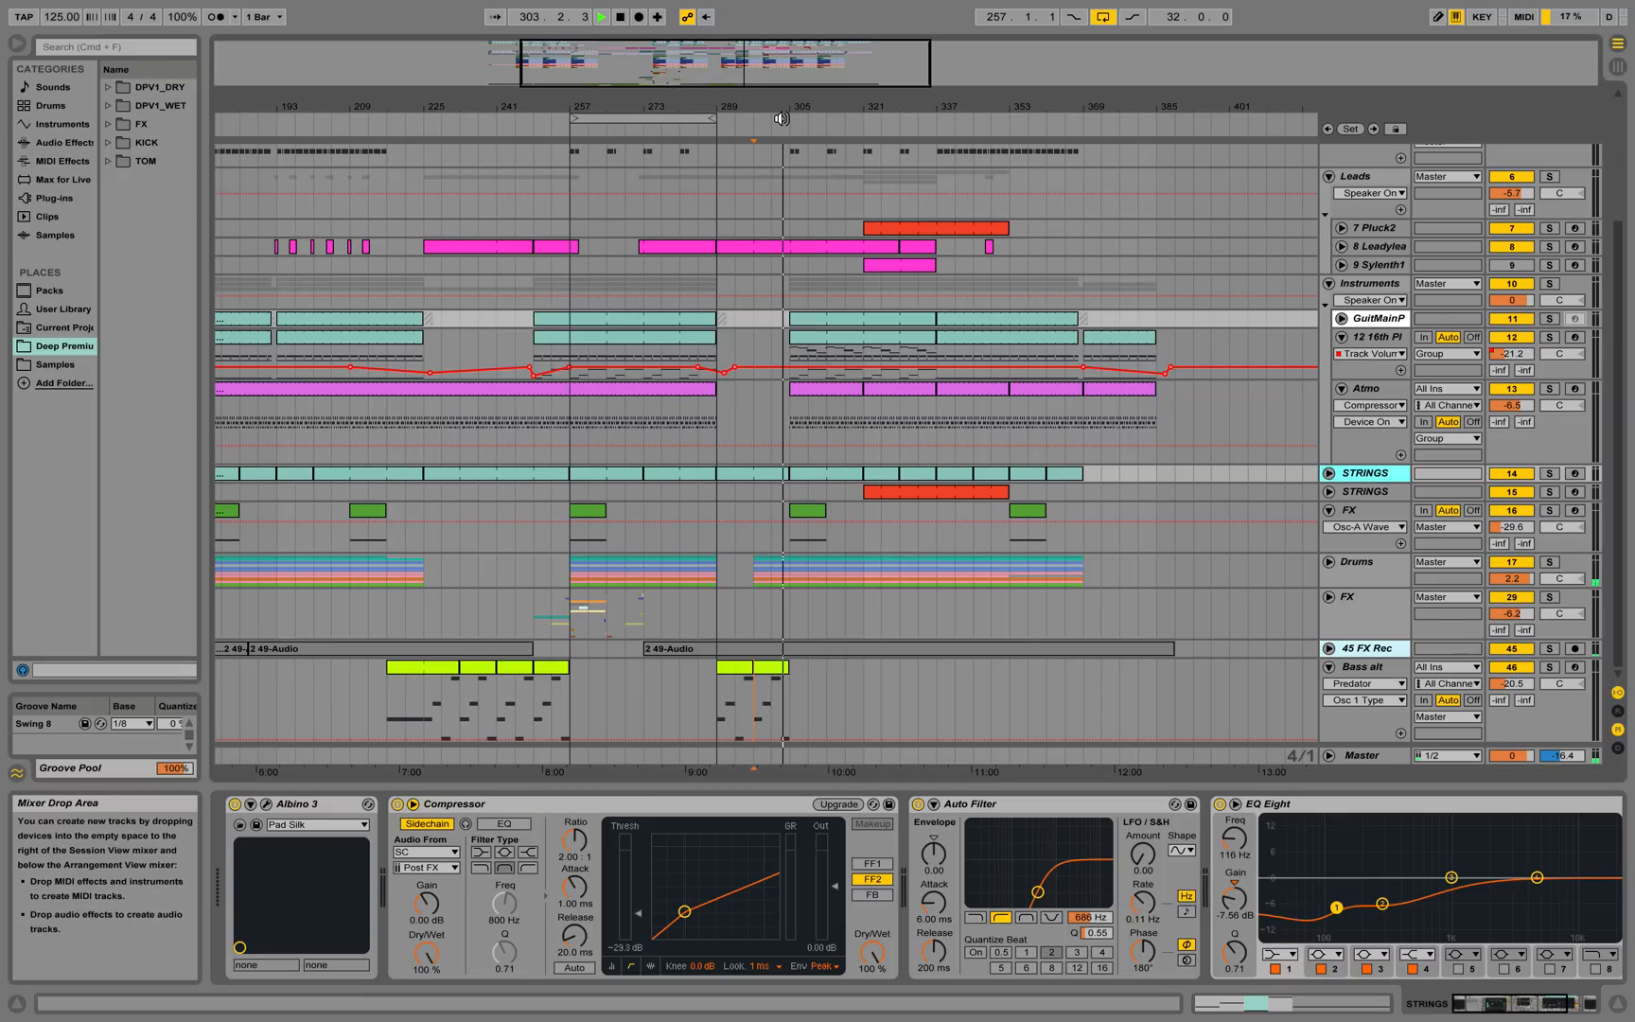
left_click(425, 826)
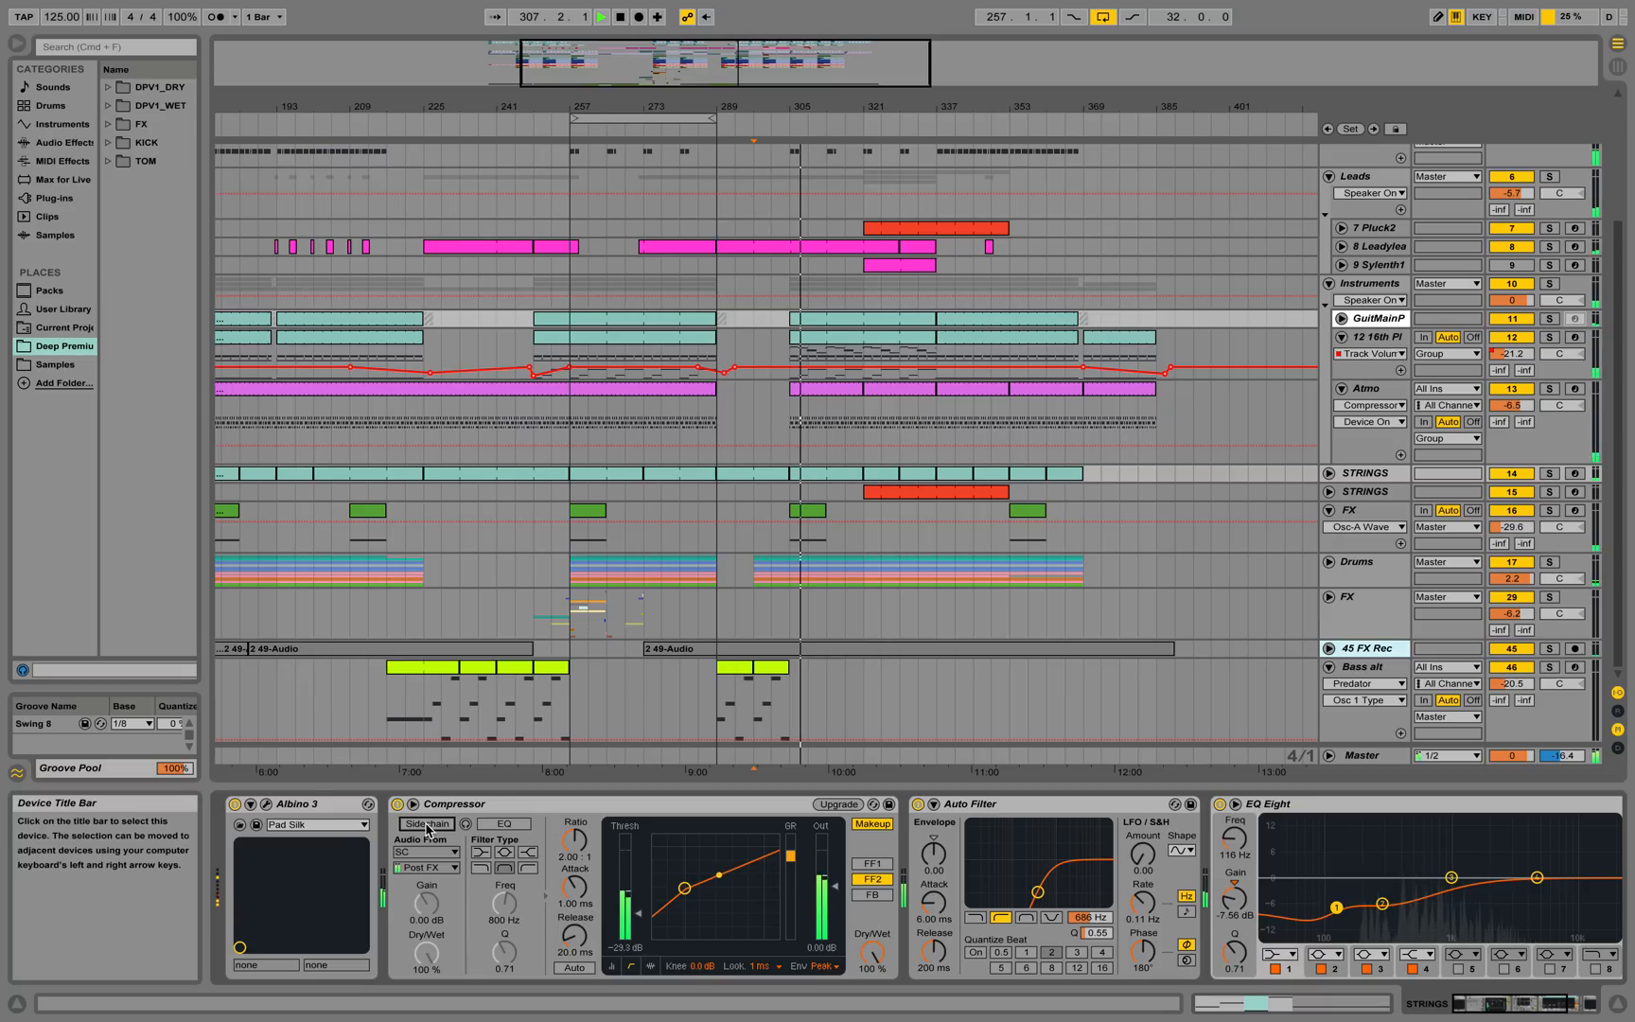
left_click(426, 826)
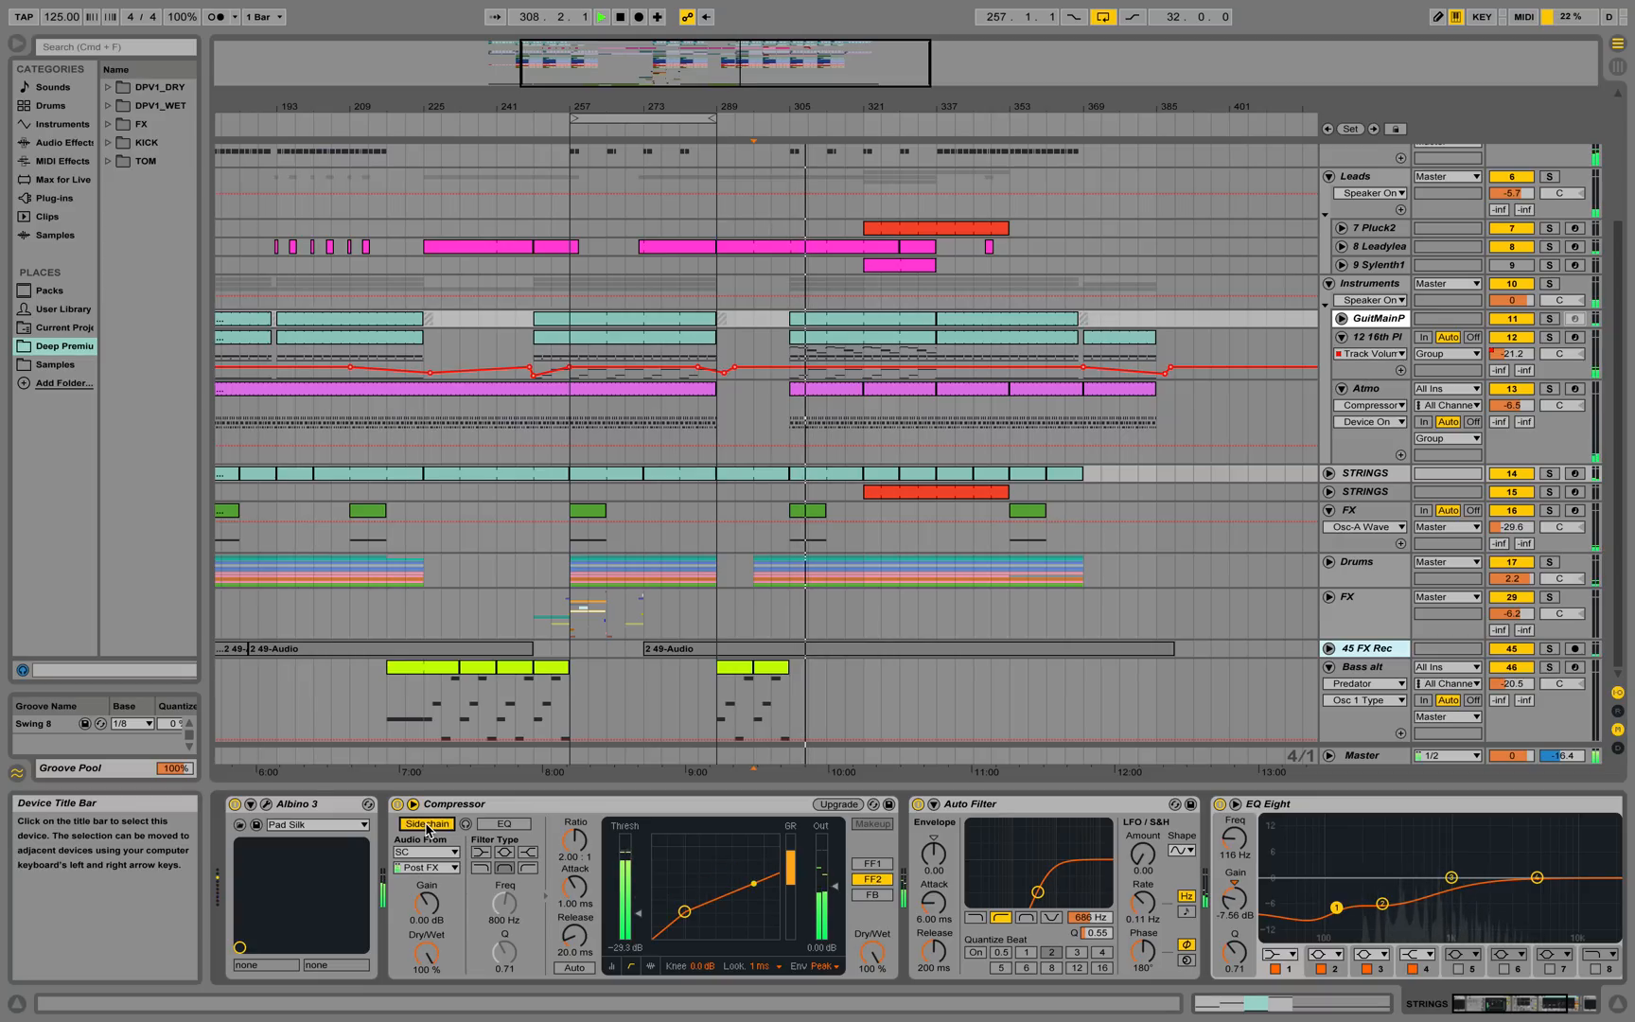
key("space")
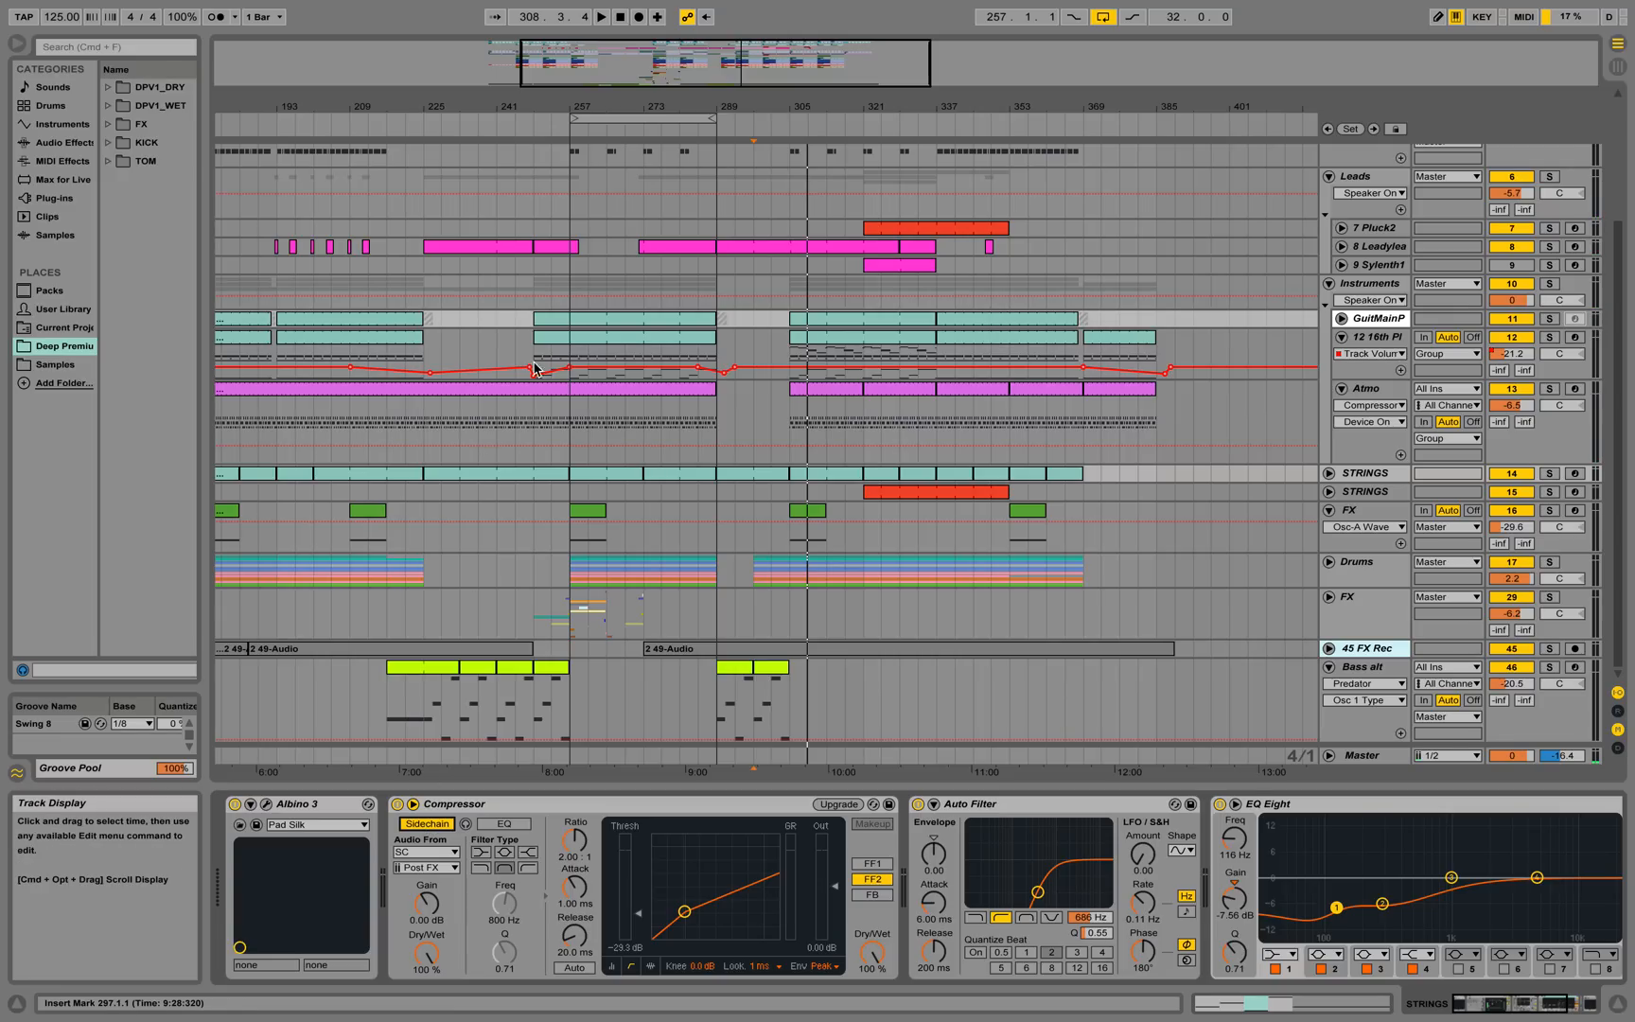
Play the arrangement from its start at bar 161 and skip ahead to around bar 173
double_click(587, 107)
left_click_drag(587, 107, 587, 170)
scroll(726, 299, "up", 5)
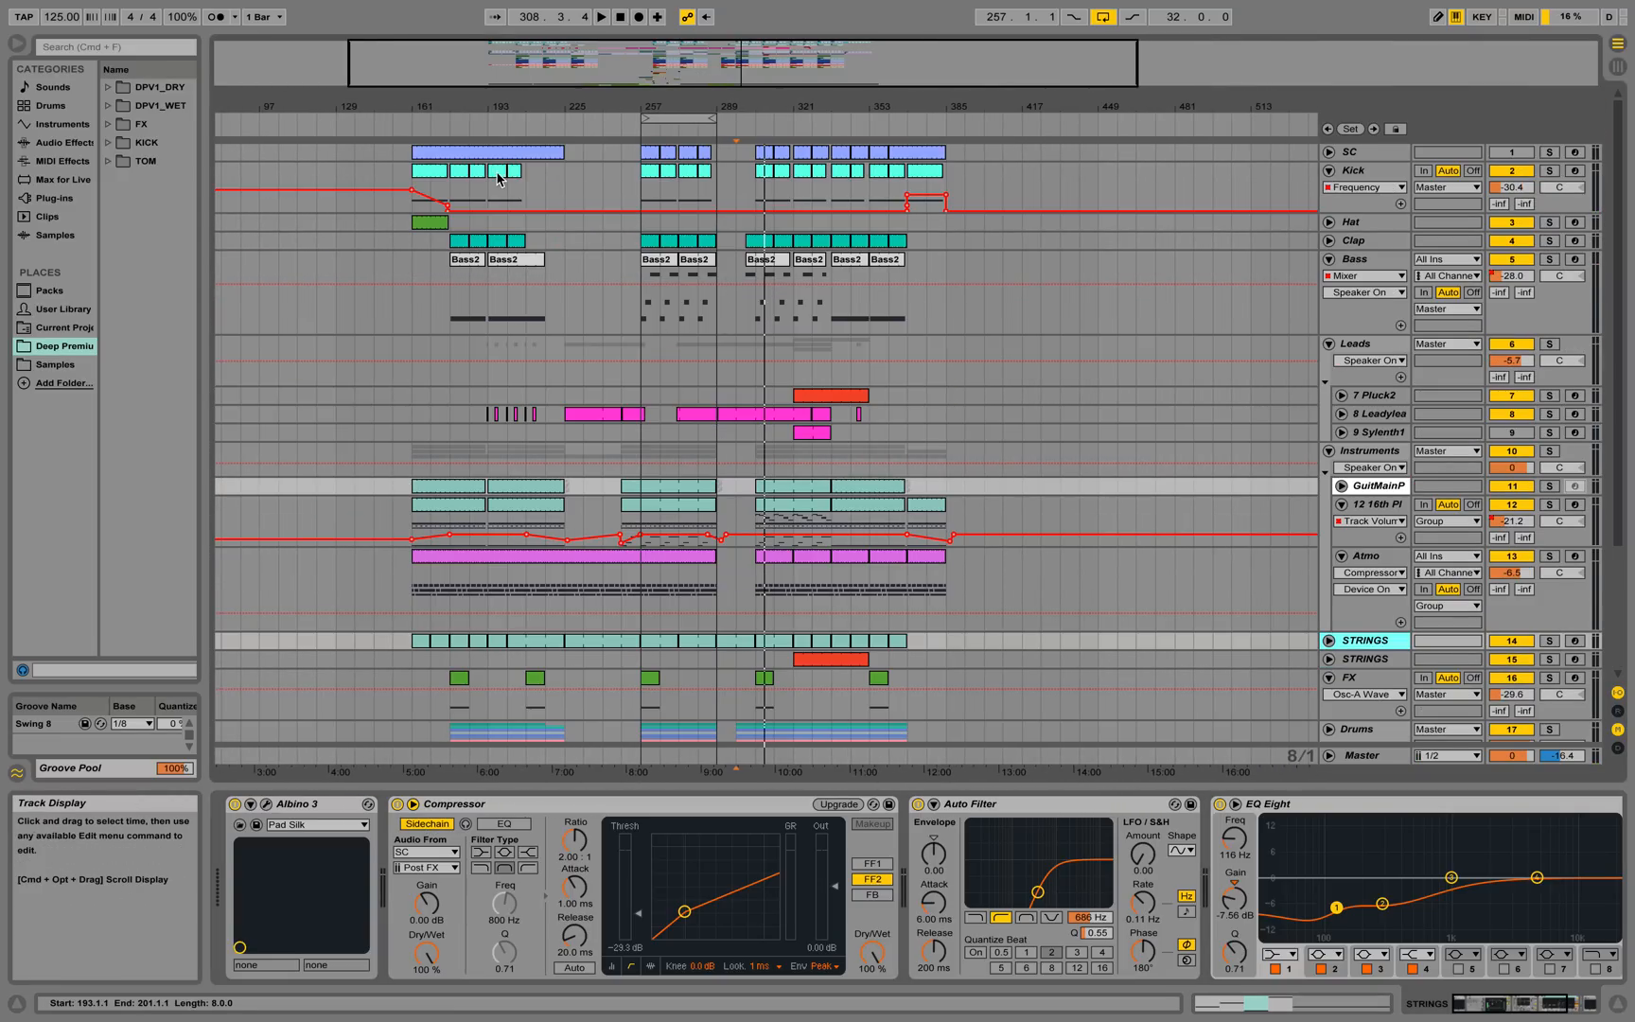
left_click(408, 120)
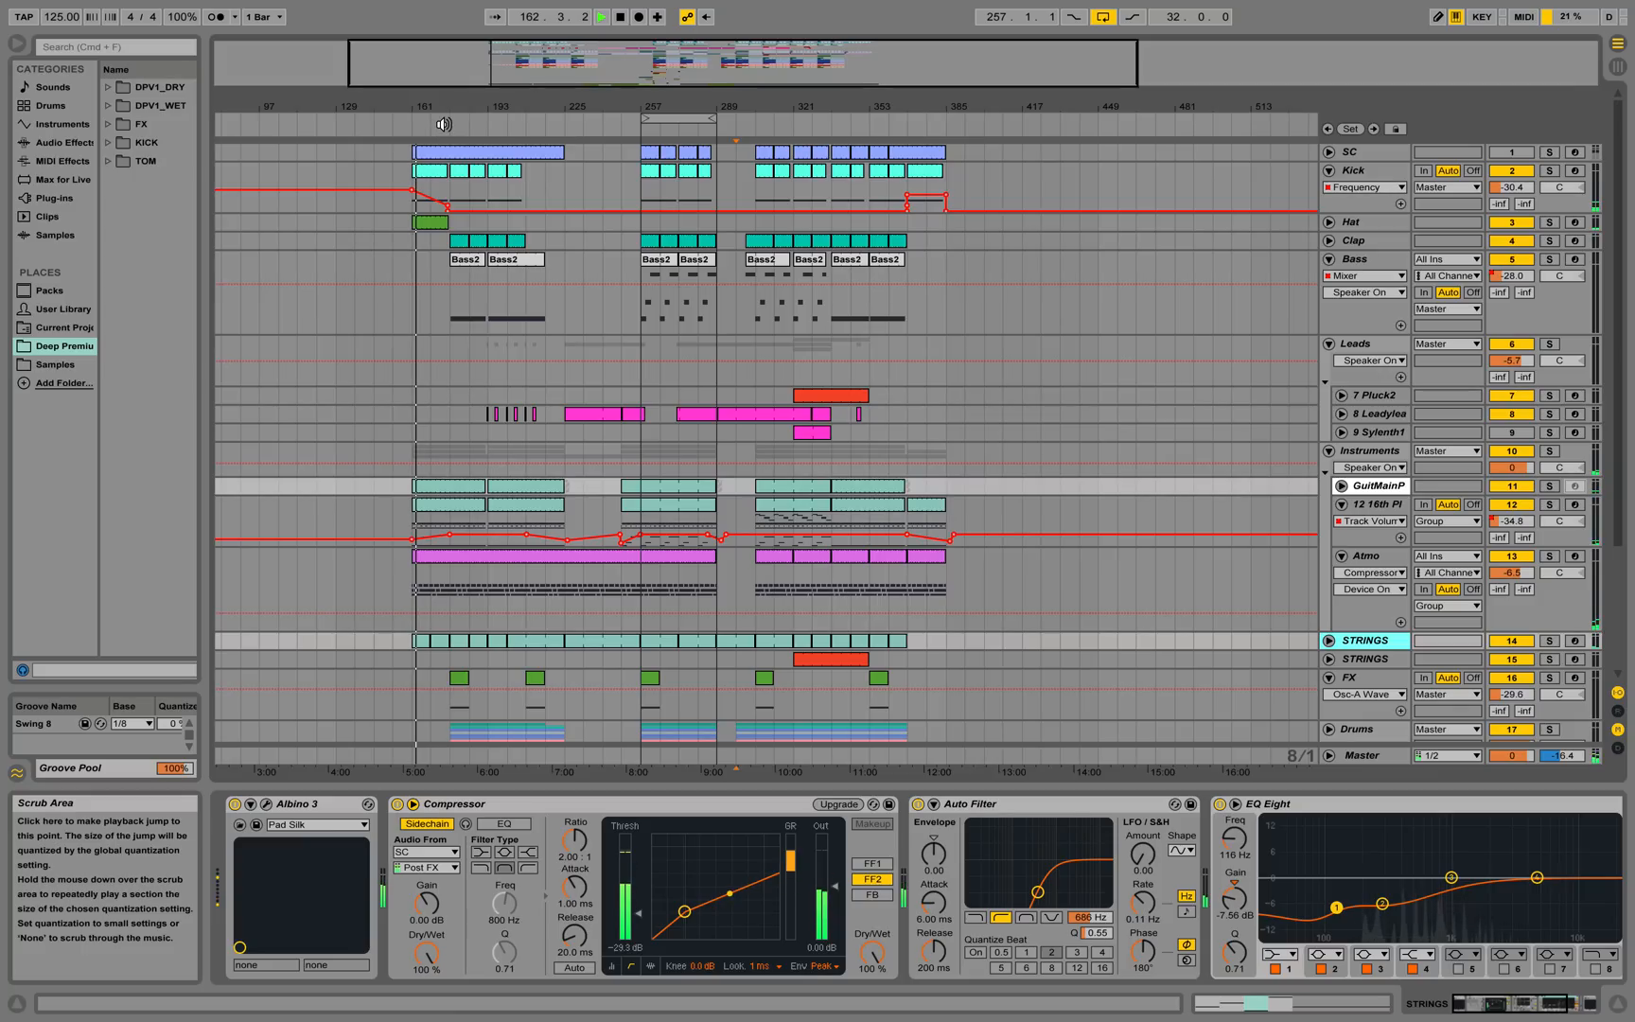
left_click(442, 125)
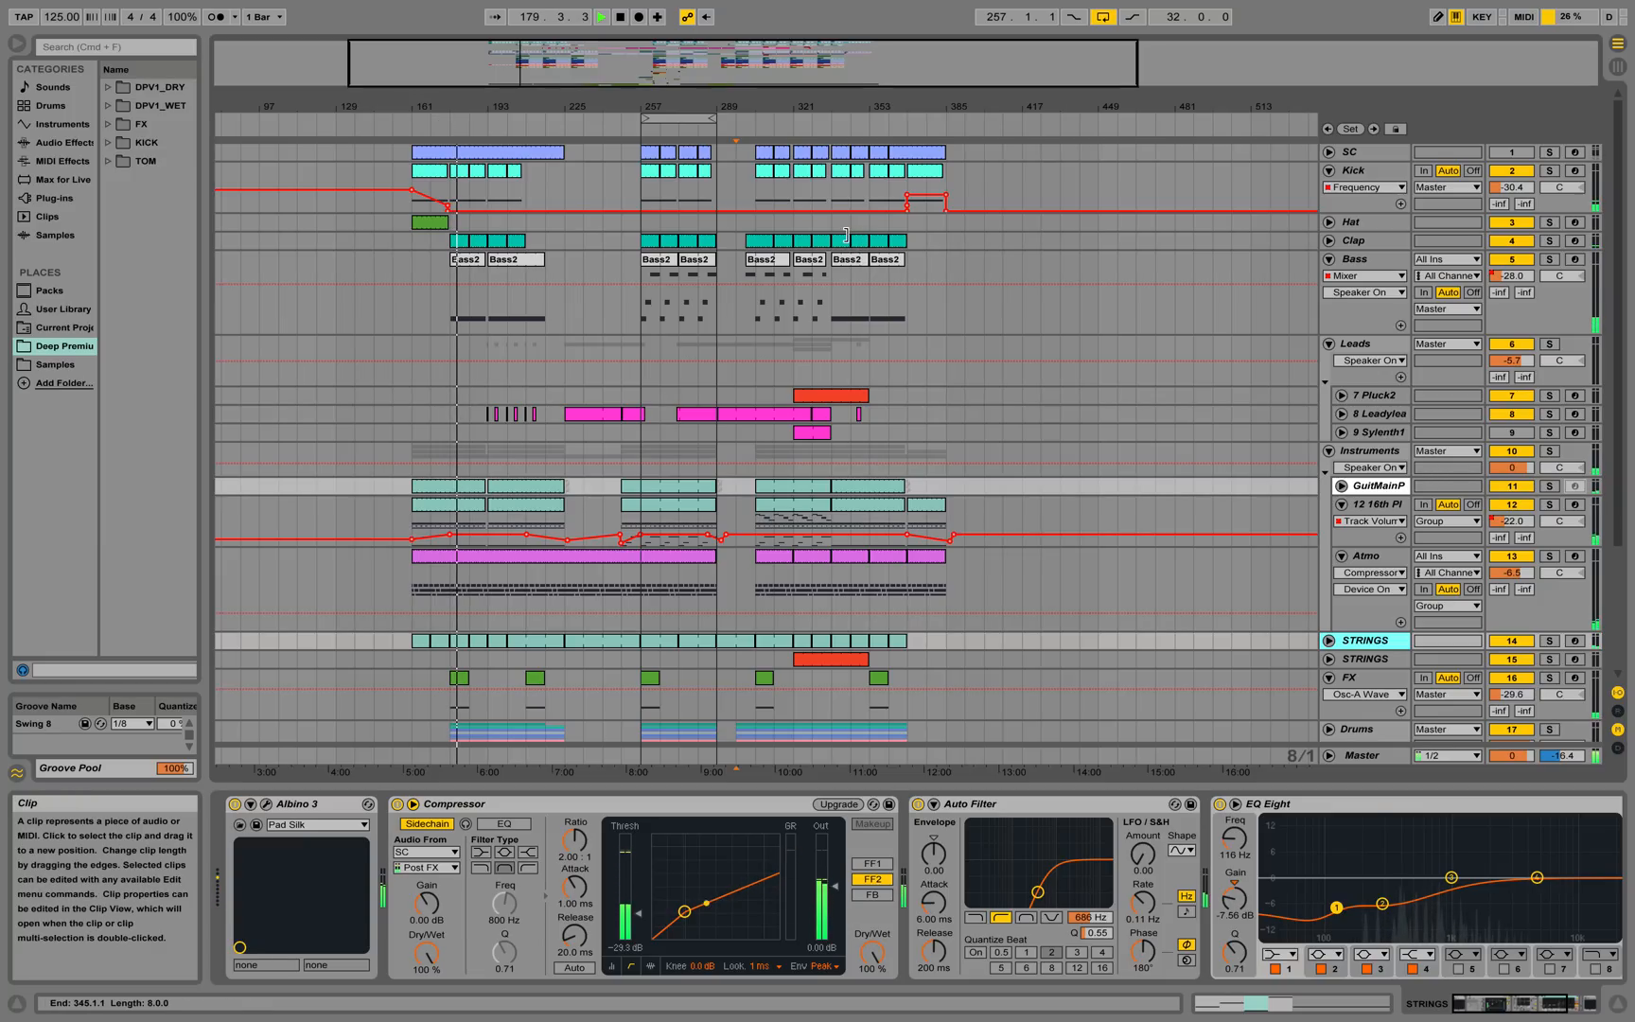
Unfold the Leadylead track and play its short clips from around bar 191
left_click_drag(496, 106, 475, 201)
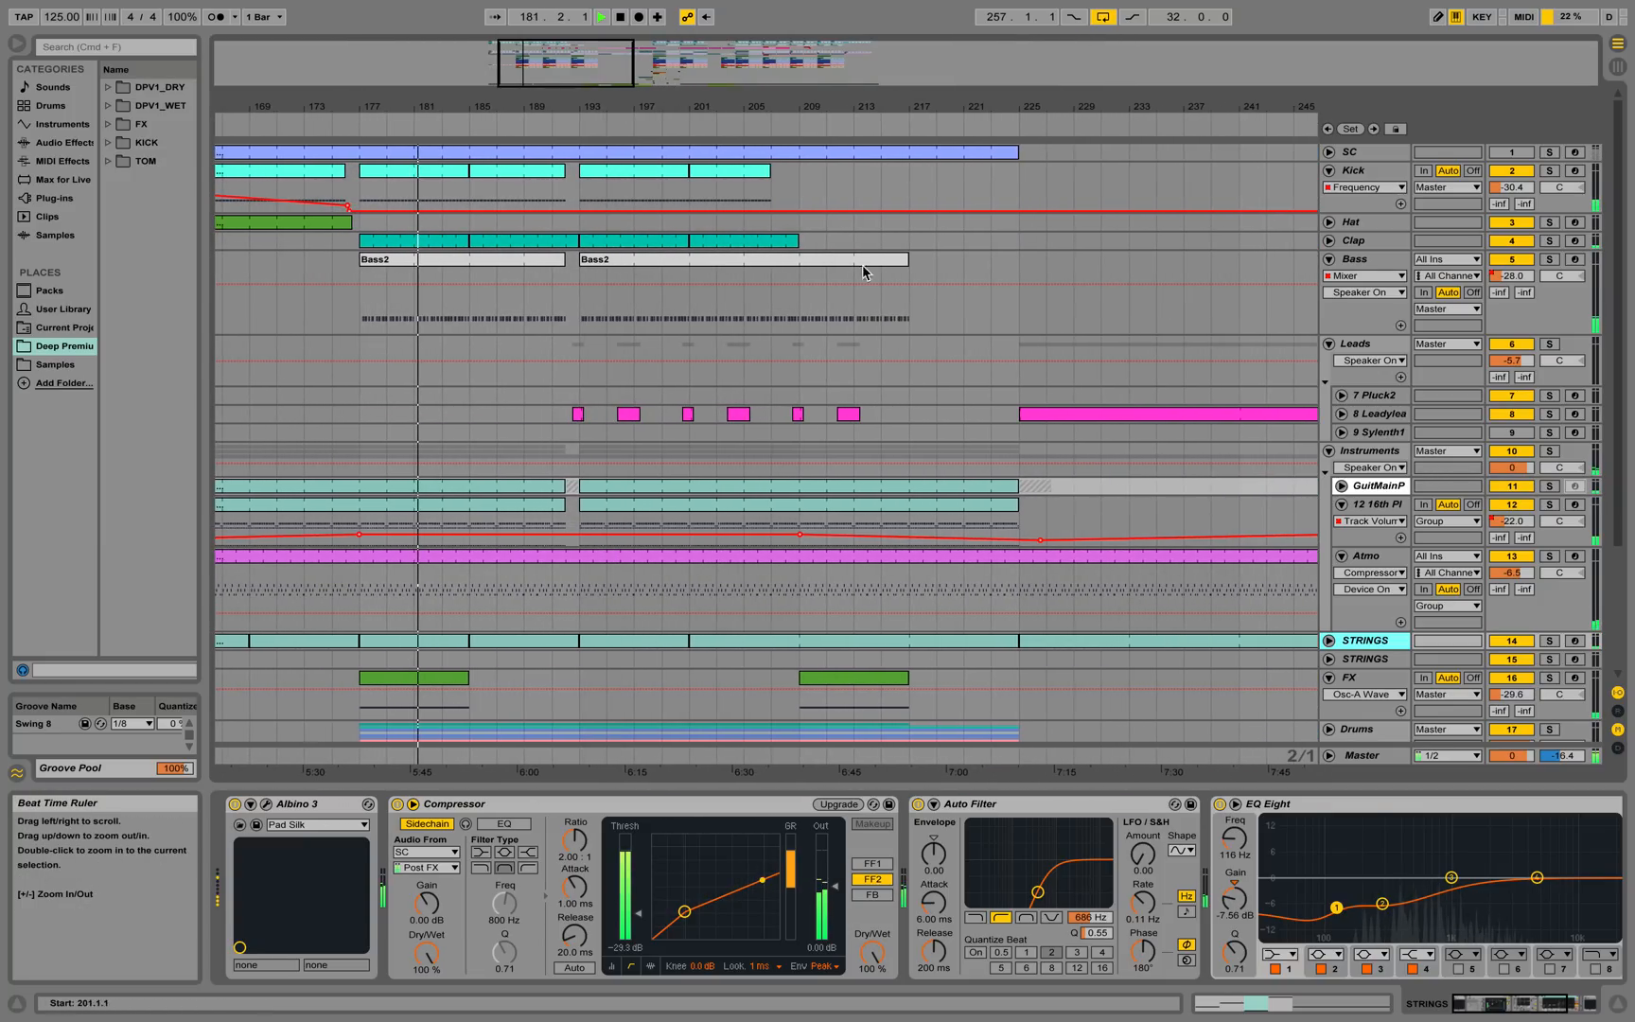
left_click(1342, 414)
left_click_drag(566, 116, 447, 140)
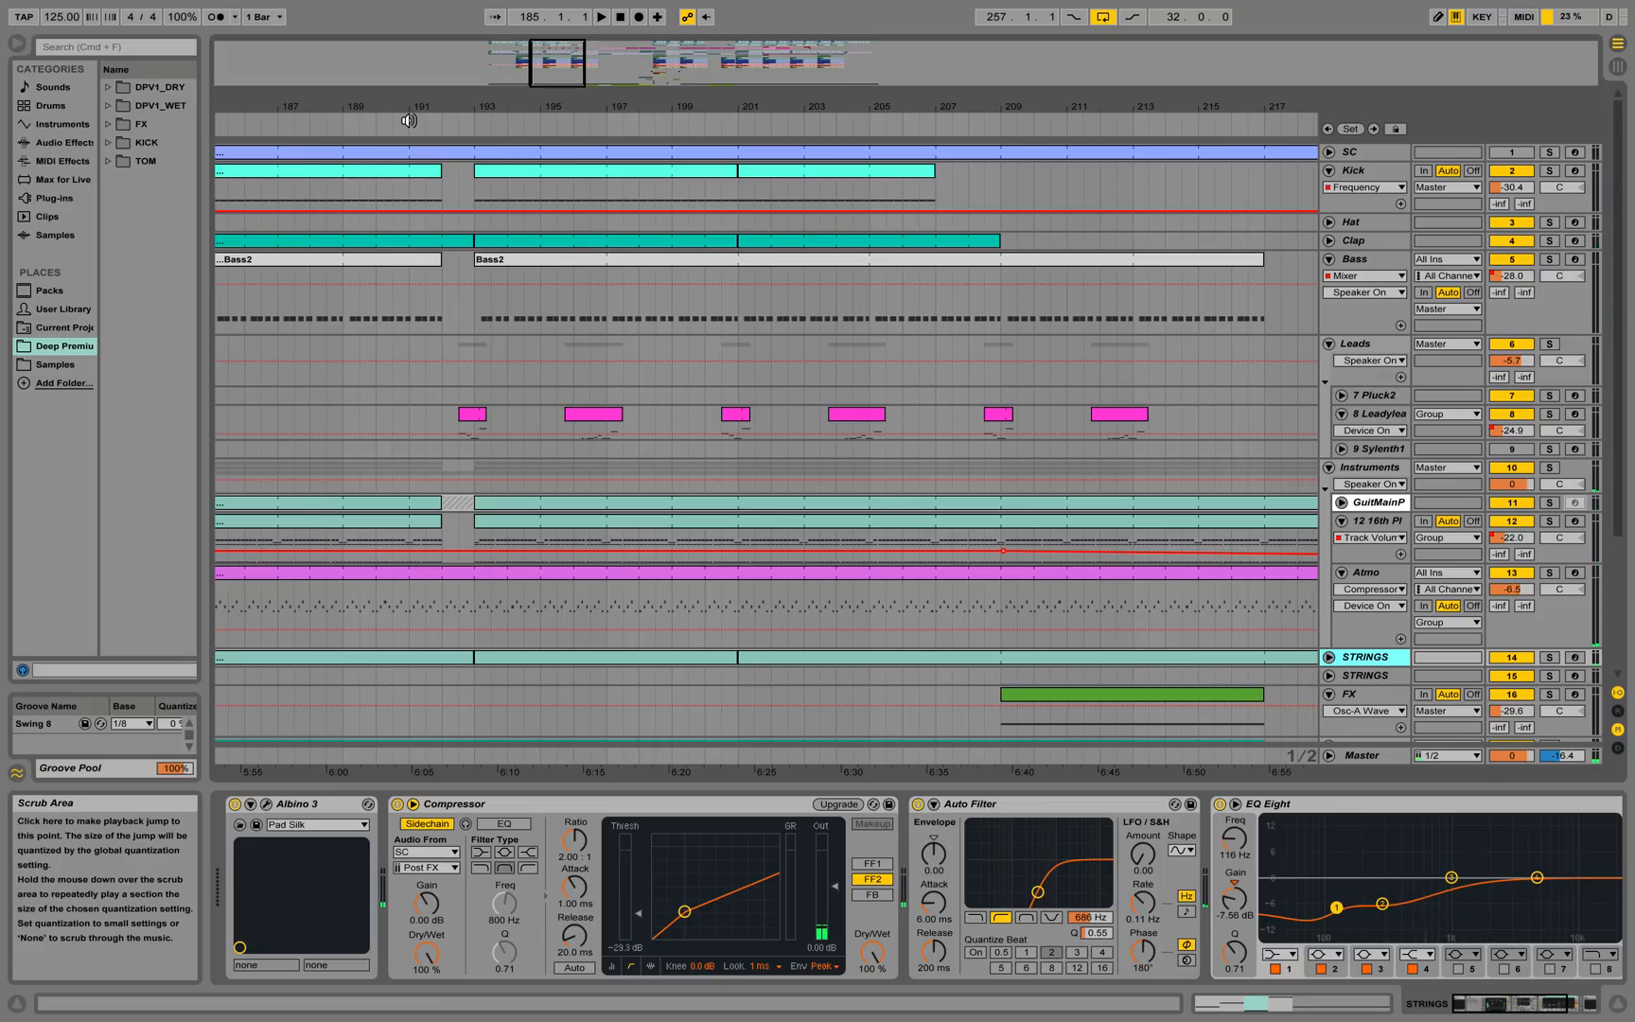
left_click(409, 120)
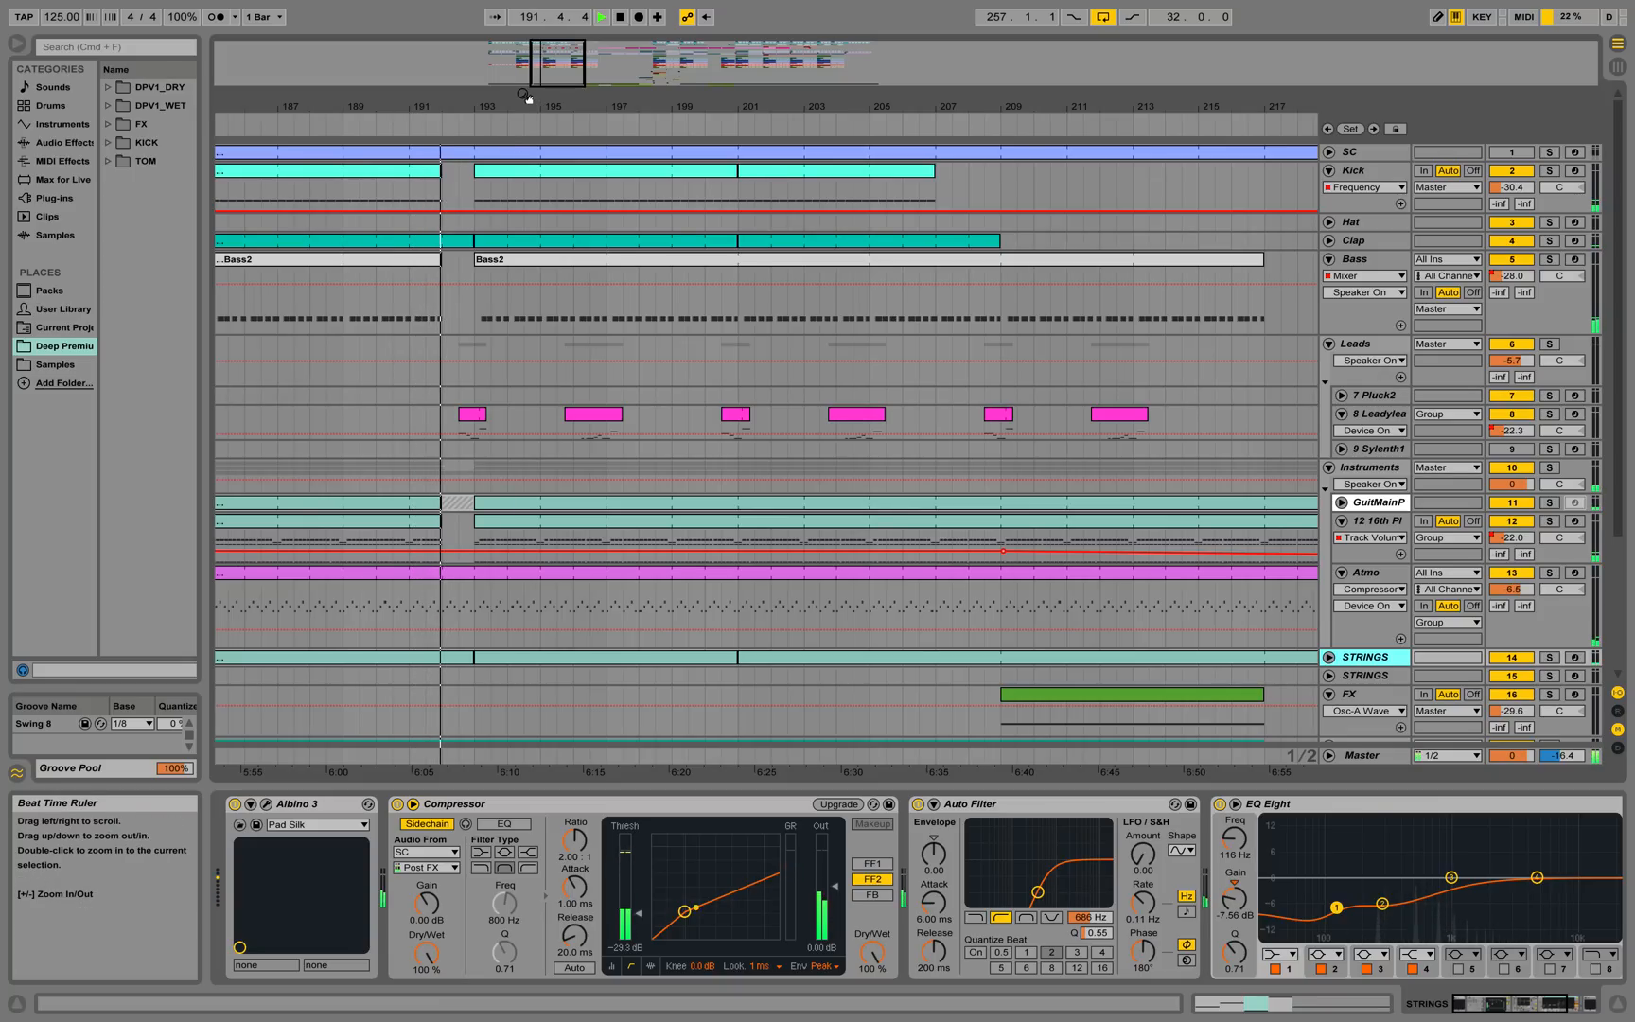
left_click_drag(528, 98, 480, 97)
Select the Leadylead clip at 195.4.1 and enlarge the track's height to examine the short clips' notes
left_click(514, 415)
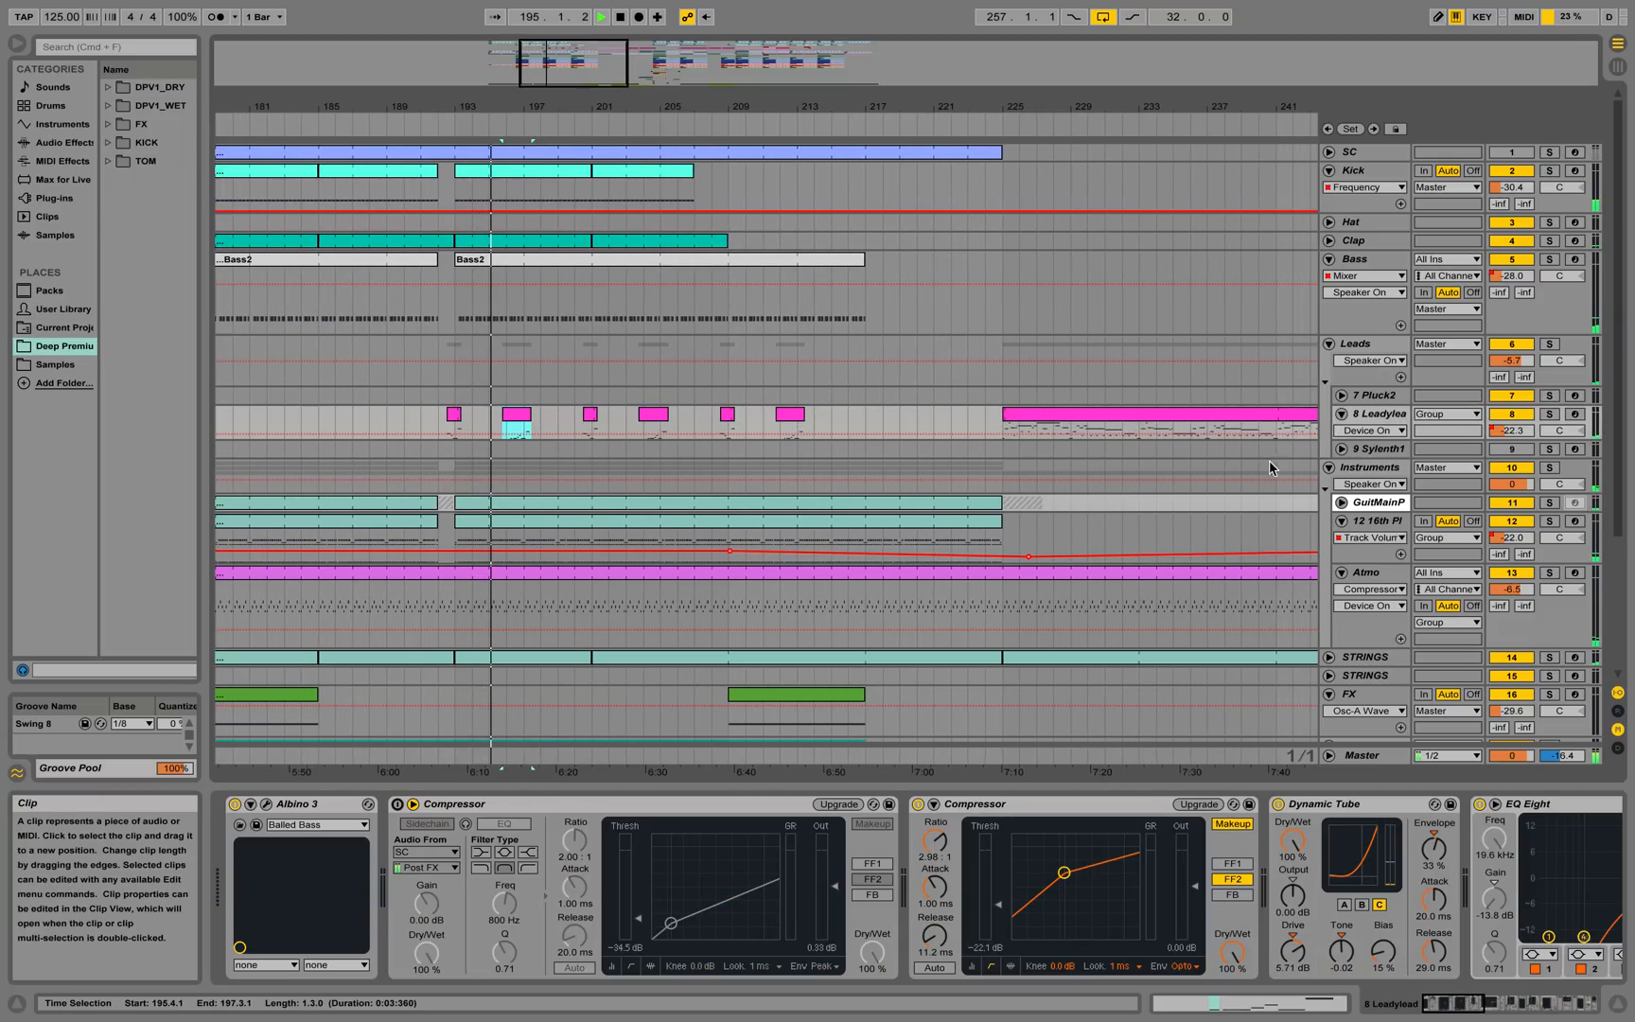
left_click_drag(1375, 440, 1375, 565)
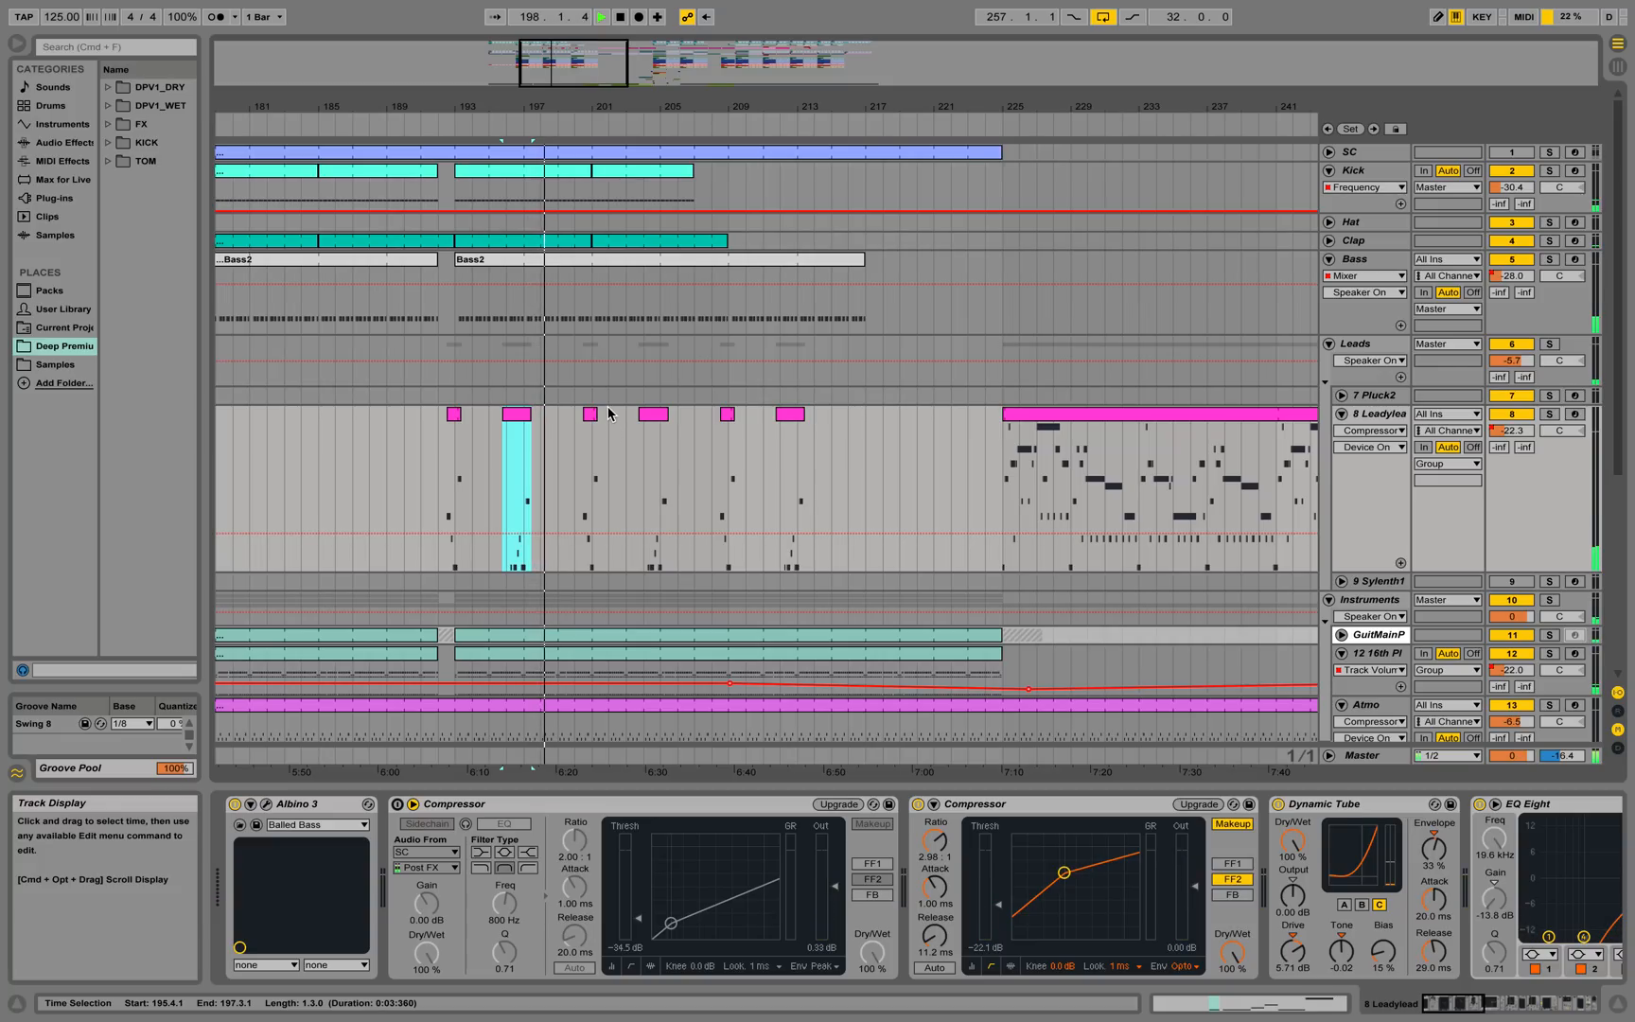
left_click_drag(588, 105, 582, 128)
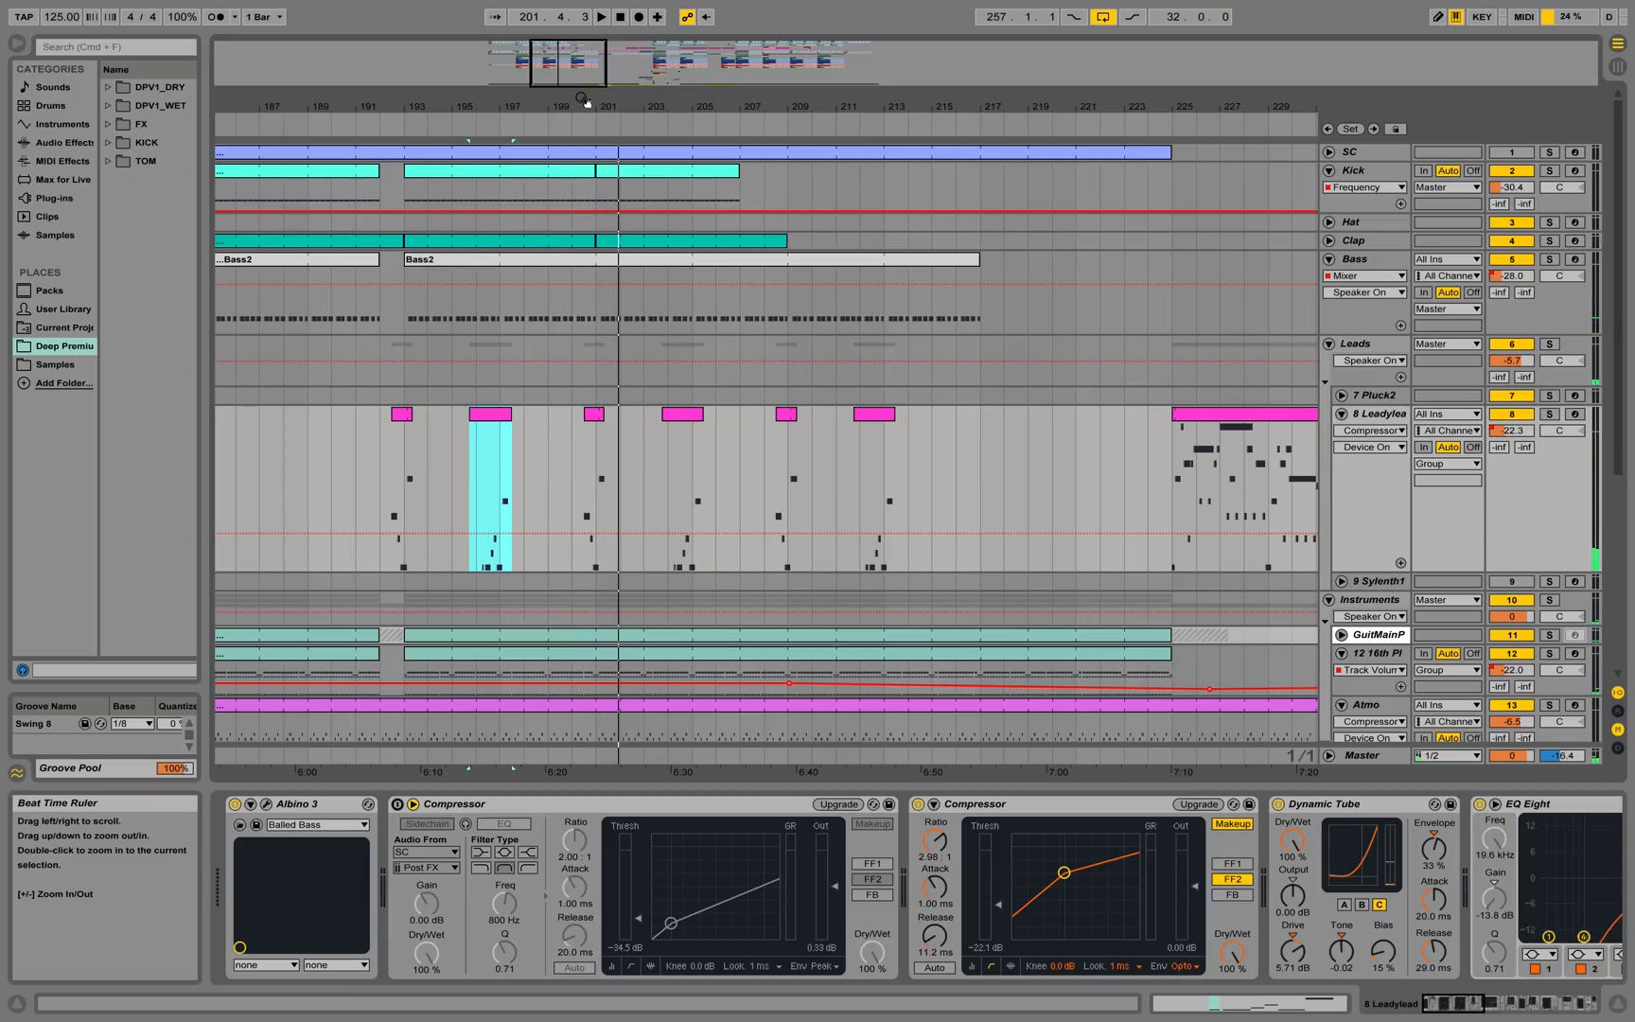
Collapse the Leadylead and Bass tracks to minimum height in the arrangement overview
left_click_drag(584, 99, 584, 65)
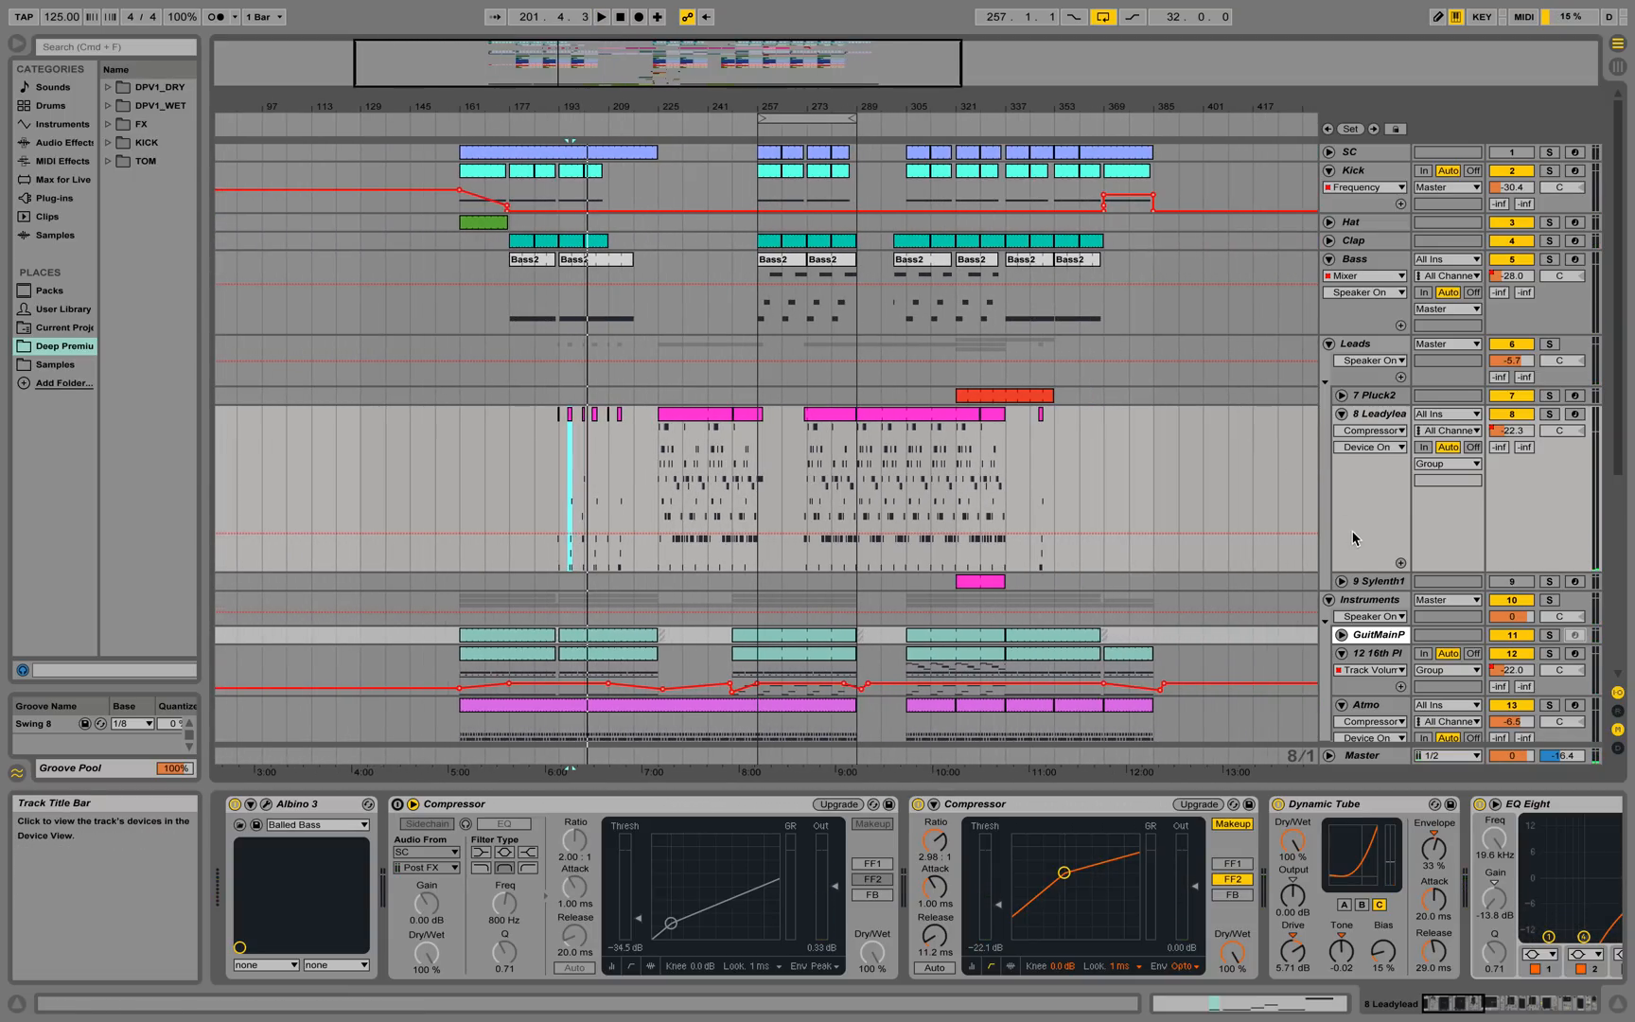
left_click_drag(1363, 569, 1363, 425)
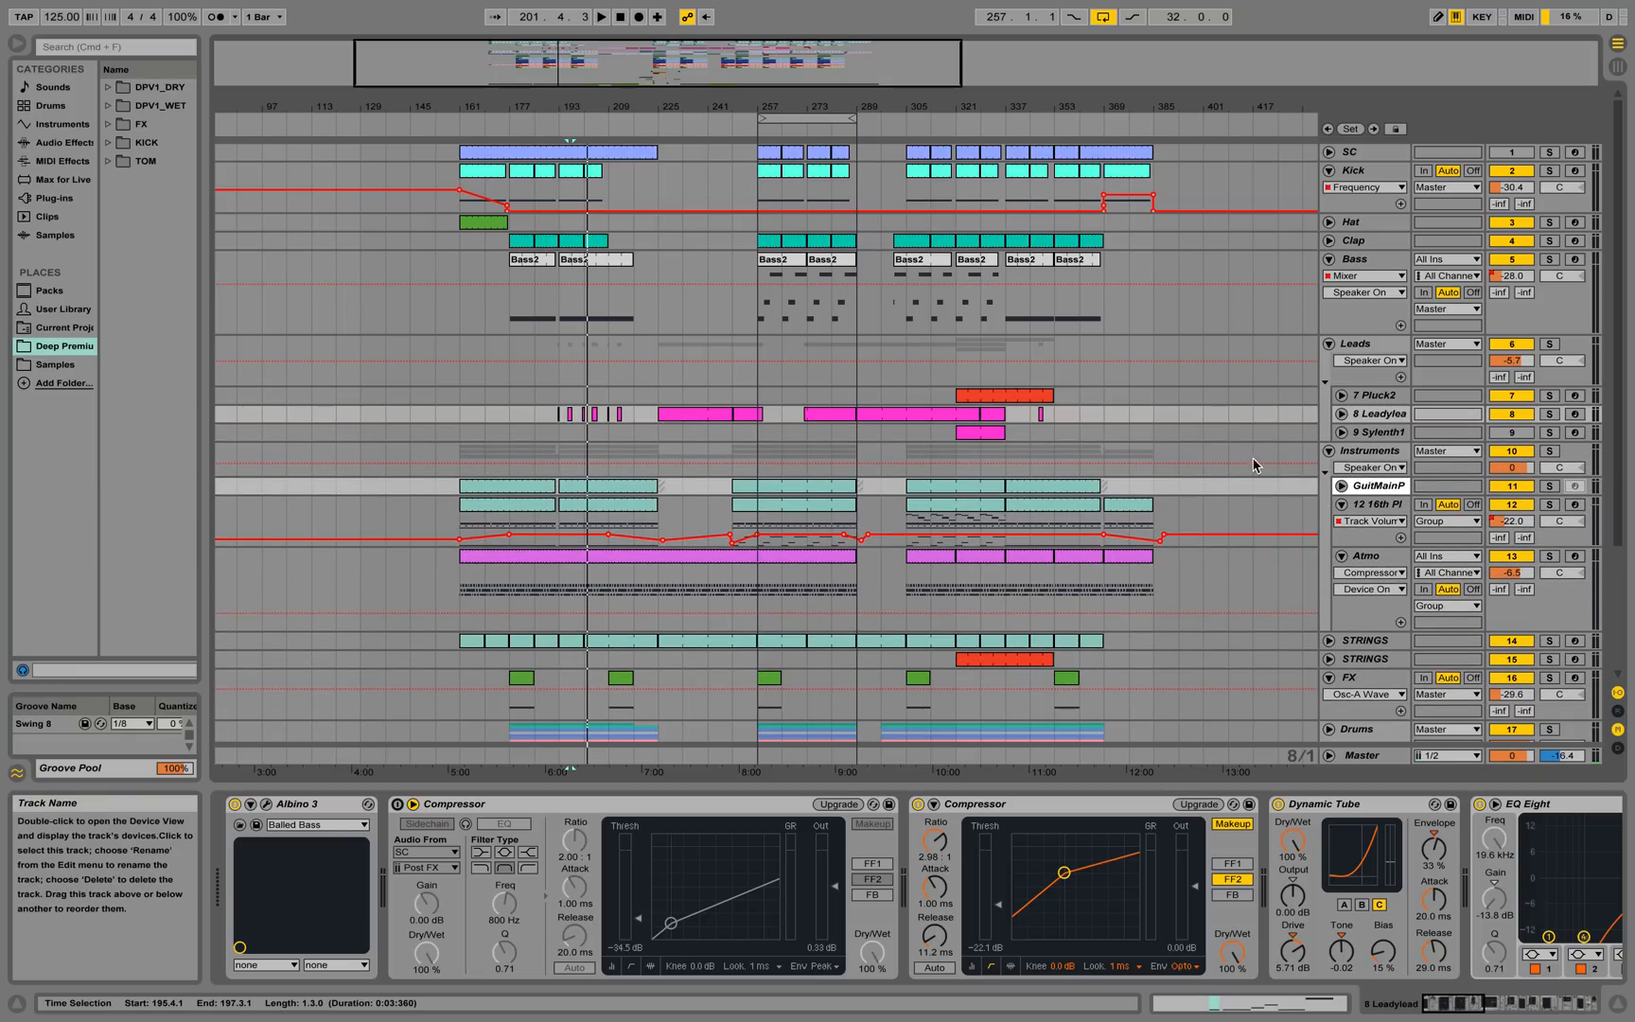
scroll(1018, 371, "down", 5)
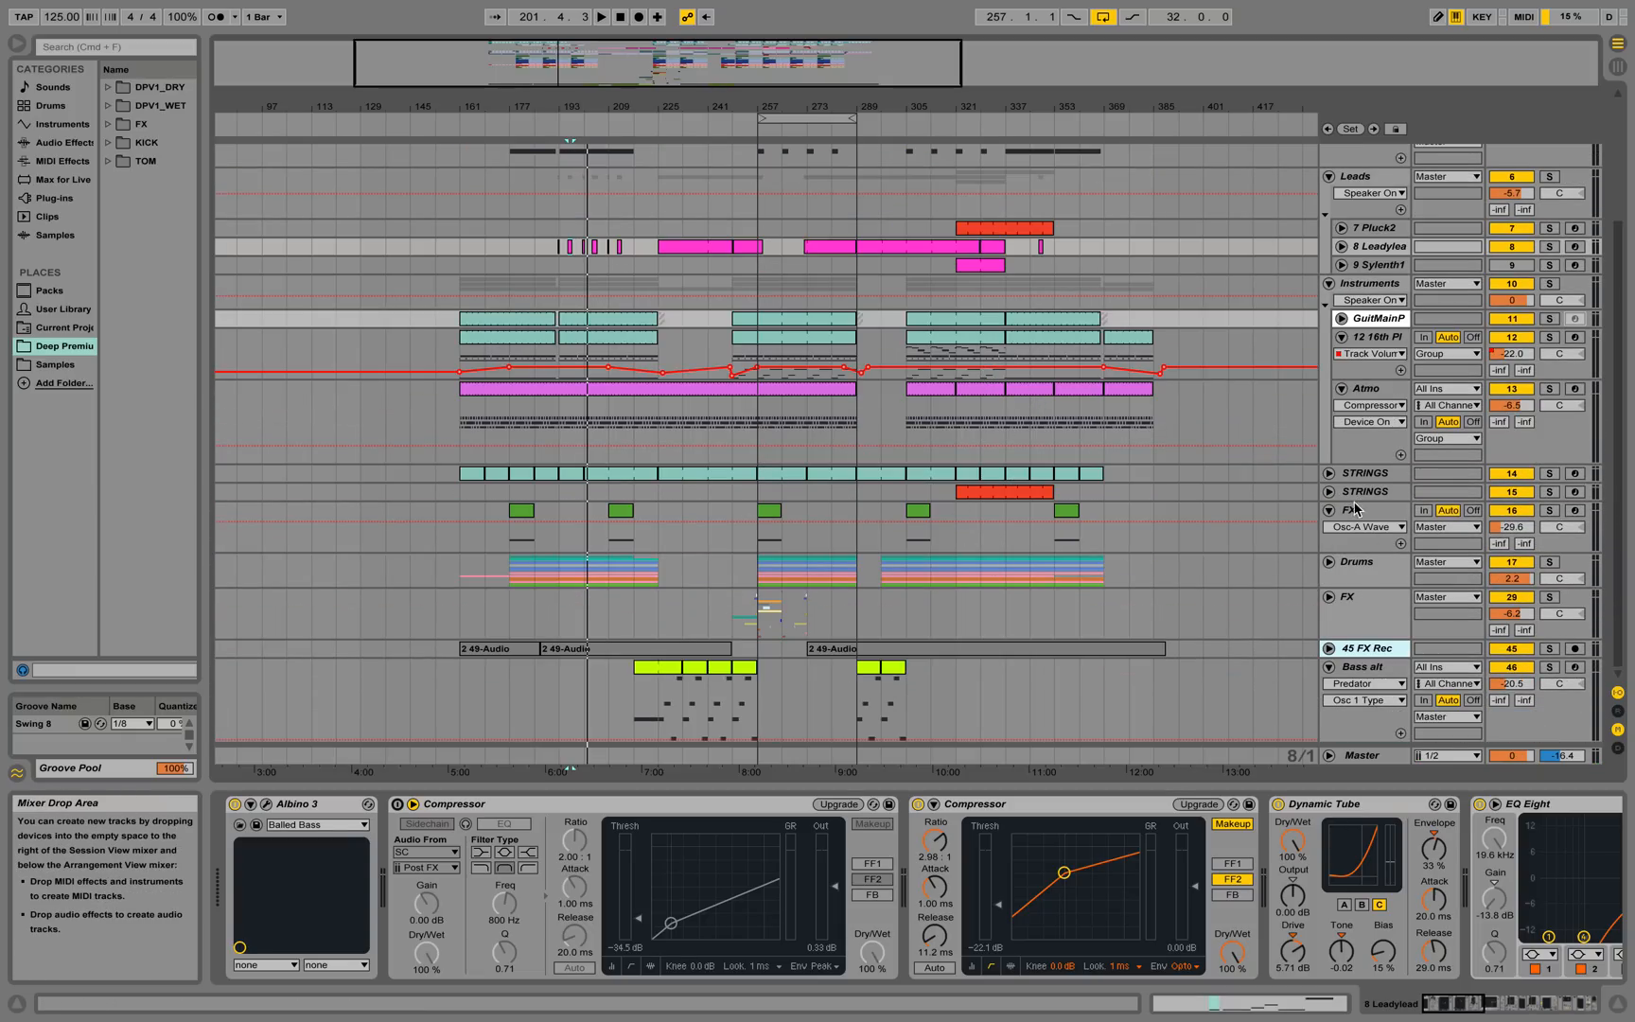
scroll(1324, 530, "up", 5)
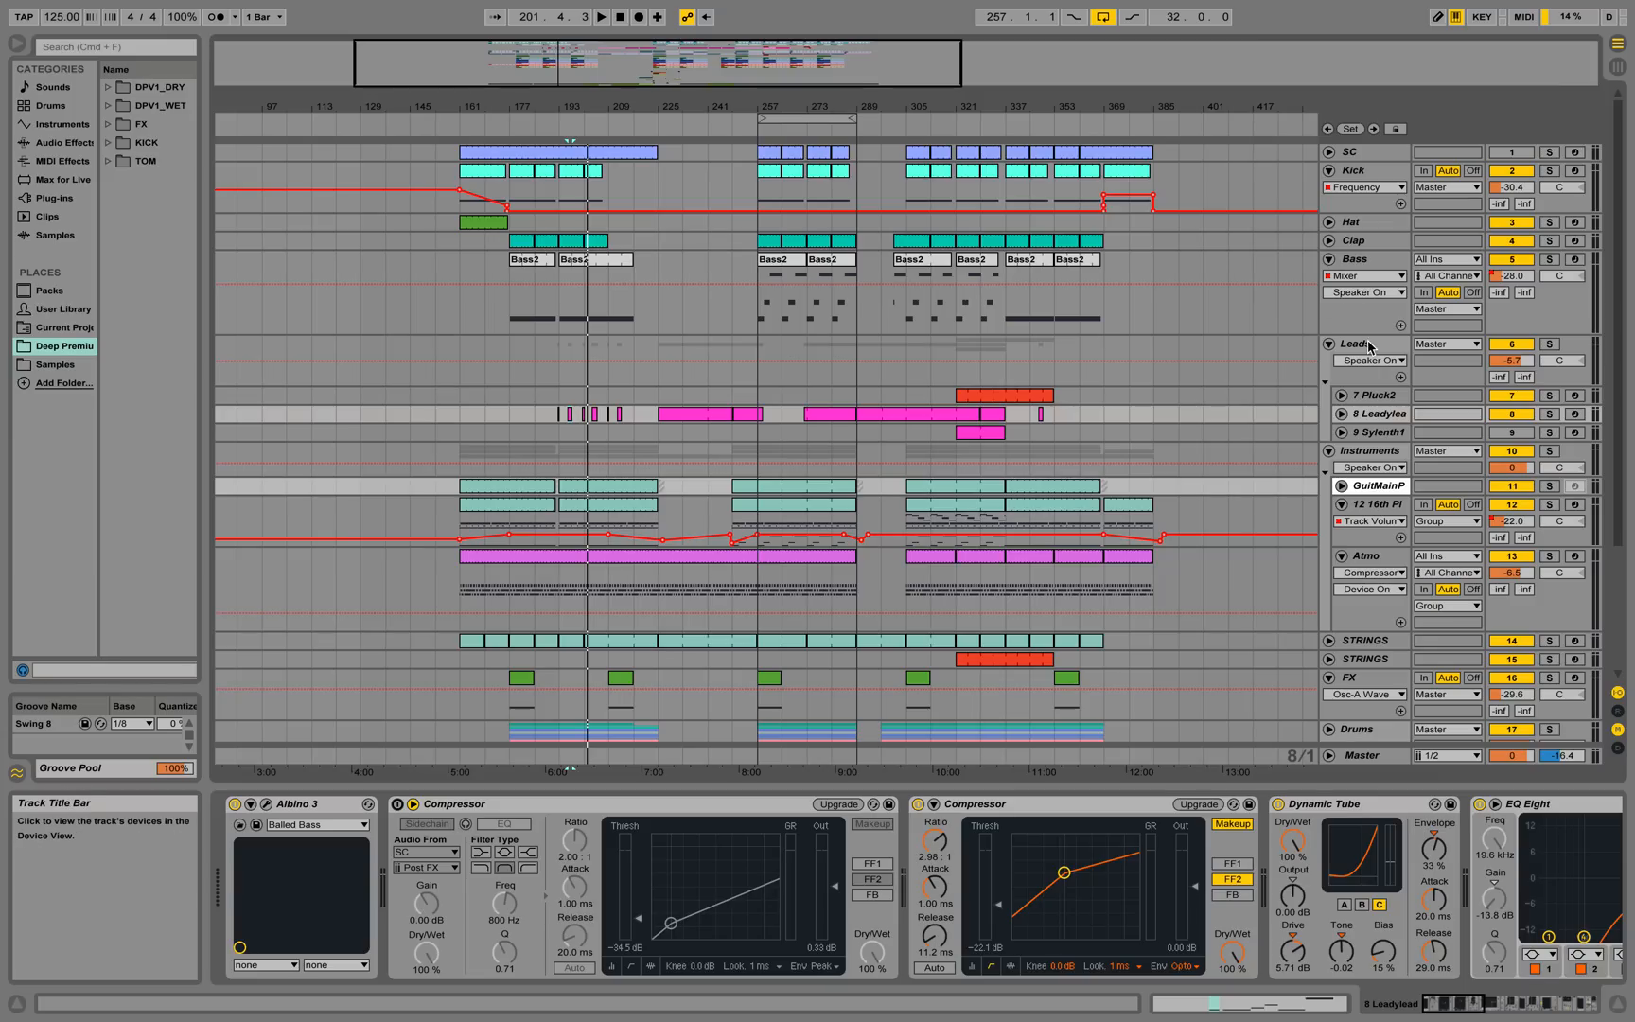
left_click_drag(1364, 332, 1364, 268)
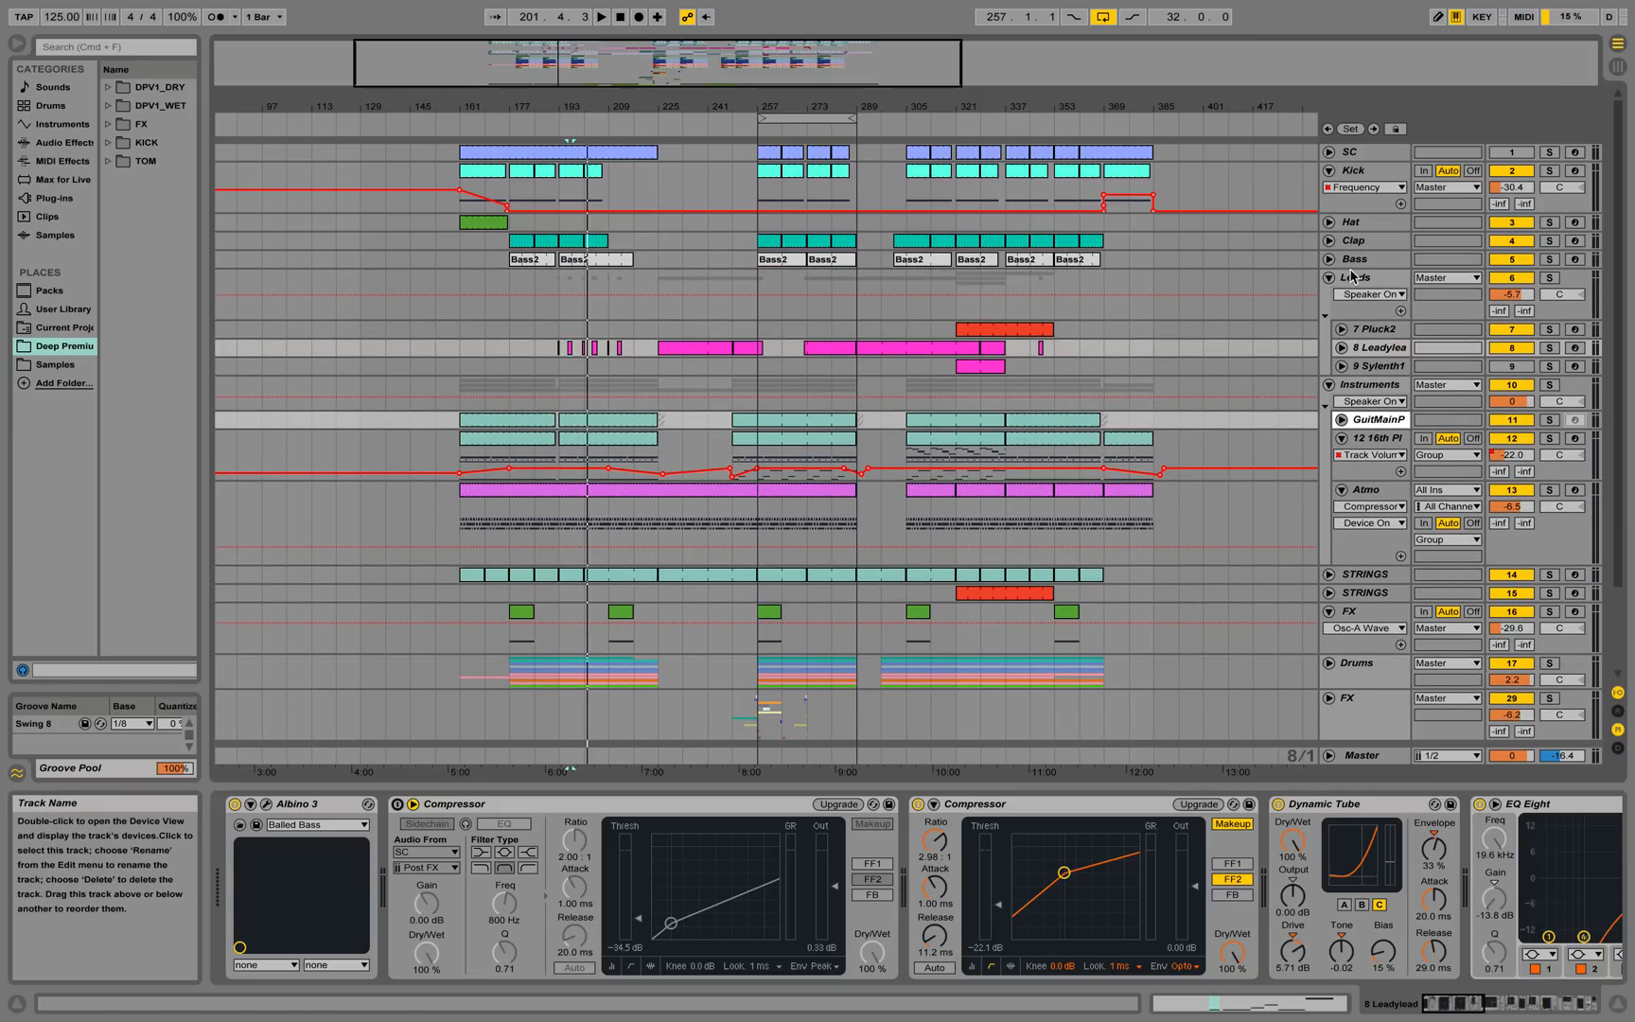